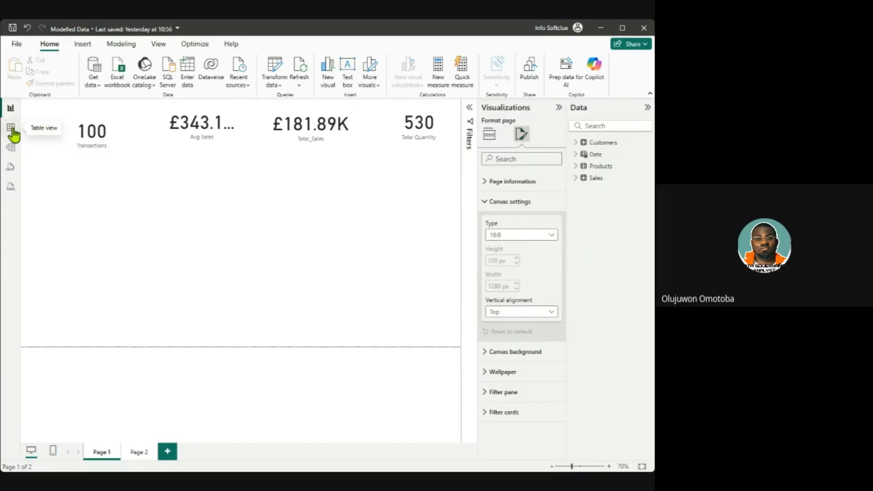
Step: Examine the columns and rows of the Customers, Products and Sales tables and the fields of the Date table
click(11, 129)
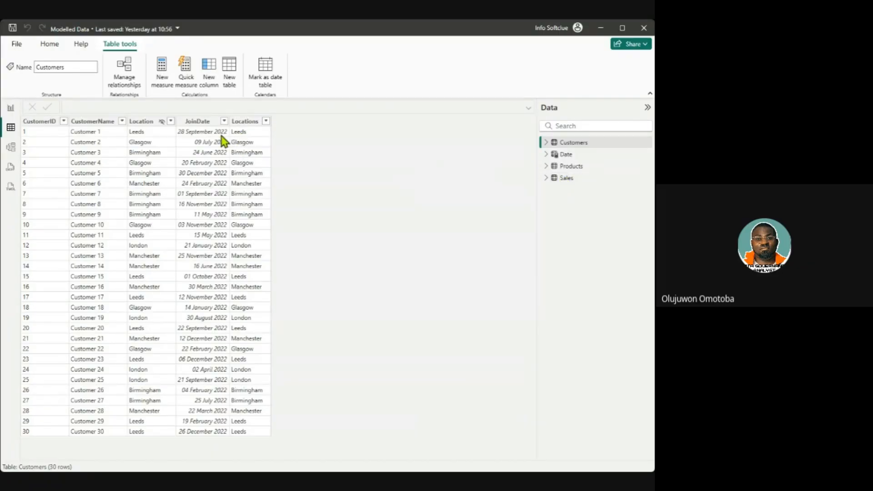
click(241, 122)
click(547, 167)
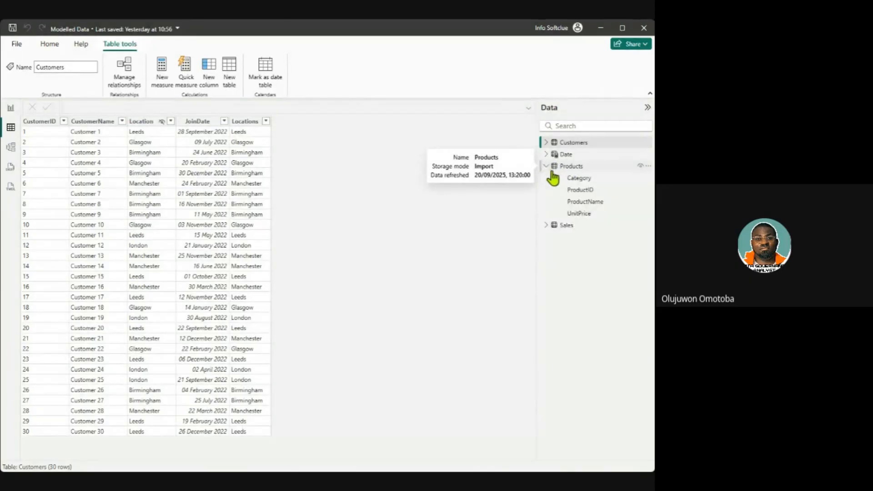
click(573, 180)
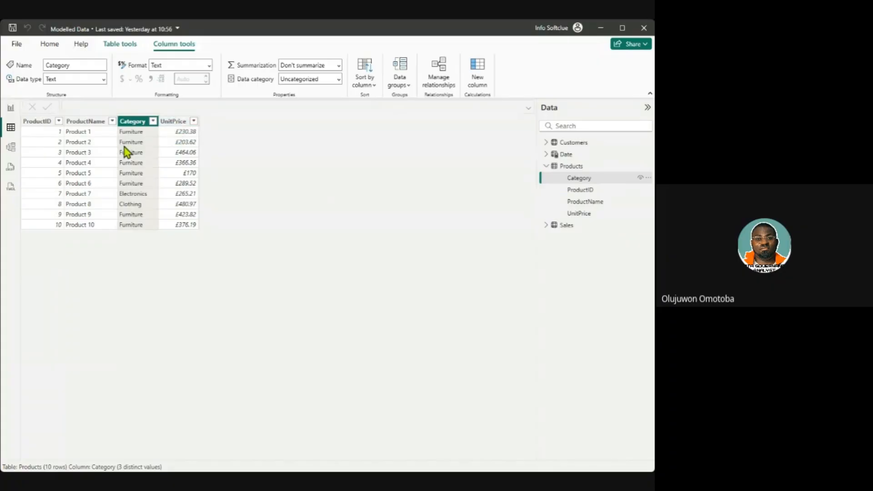
click(588, 201)
click(566, 226)
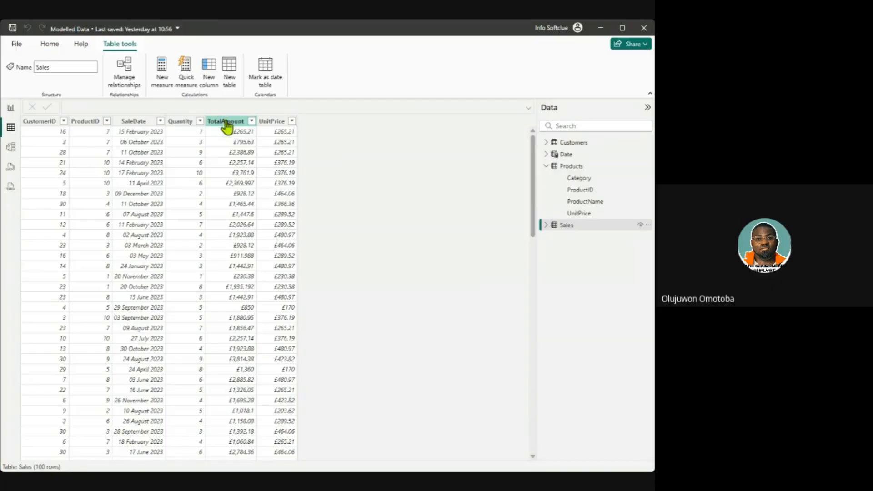
click(266, 120)
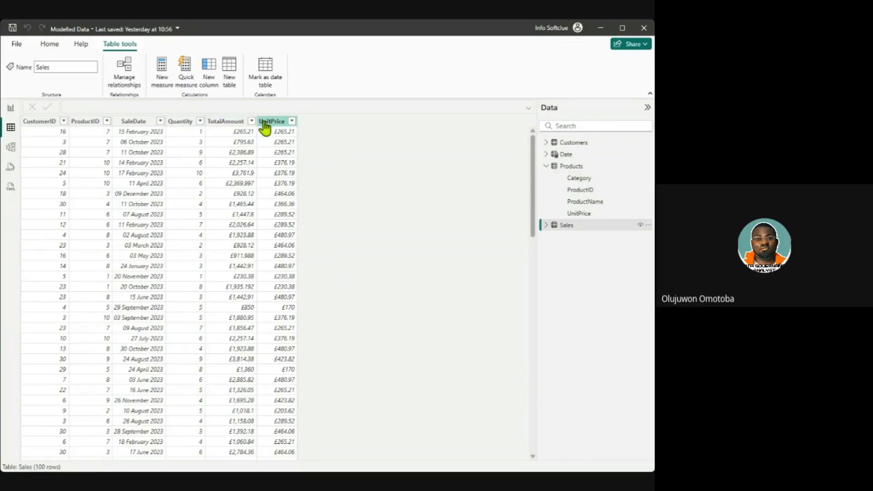
click(546, 165)
click(546, 155)
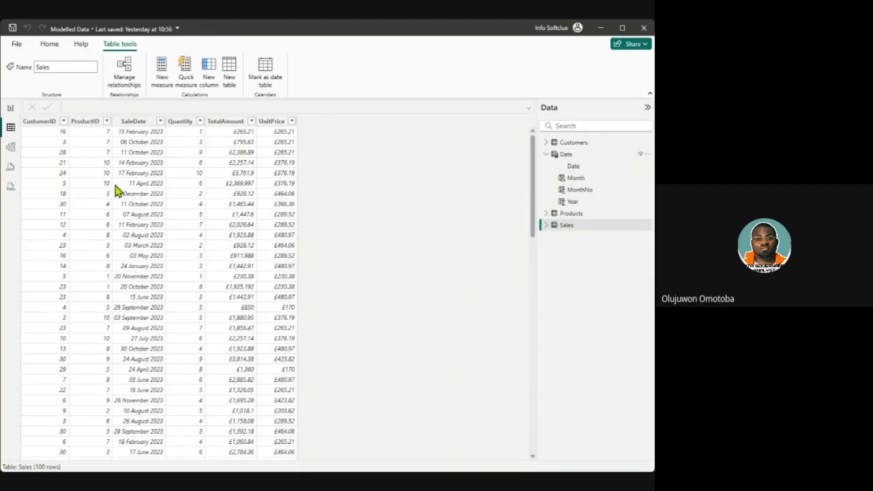
Step: Inspect the relationships between the Products, Customers, Sales and Date tables in the model diagram, hiding the properties to widen it
click(11, 146)
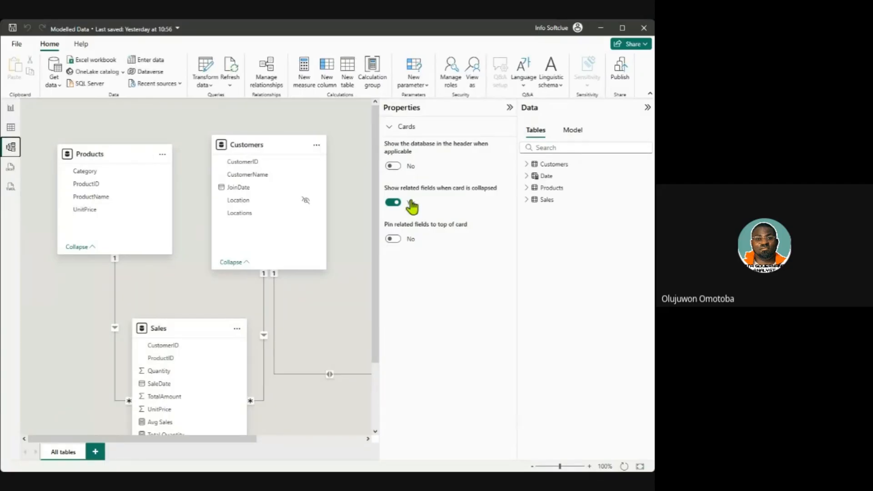
click(510, 108)
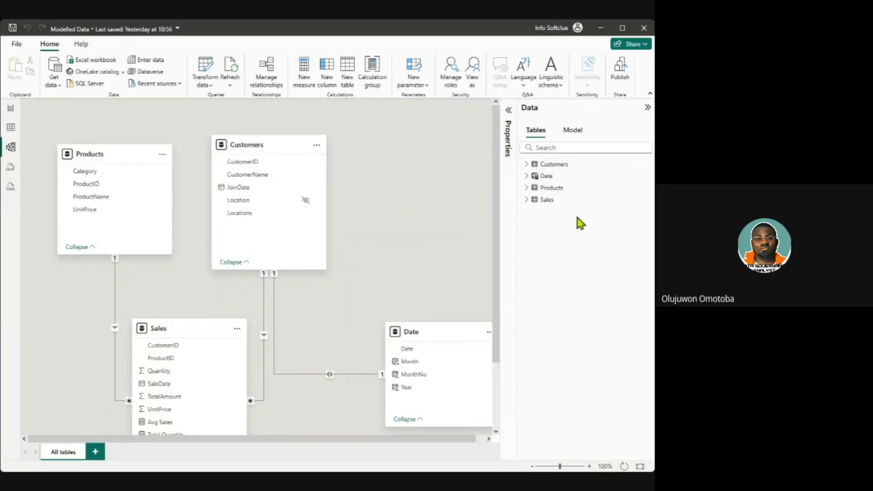
drag(653, 210, 676, 210)
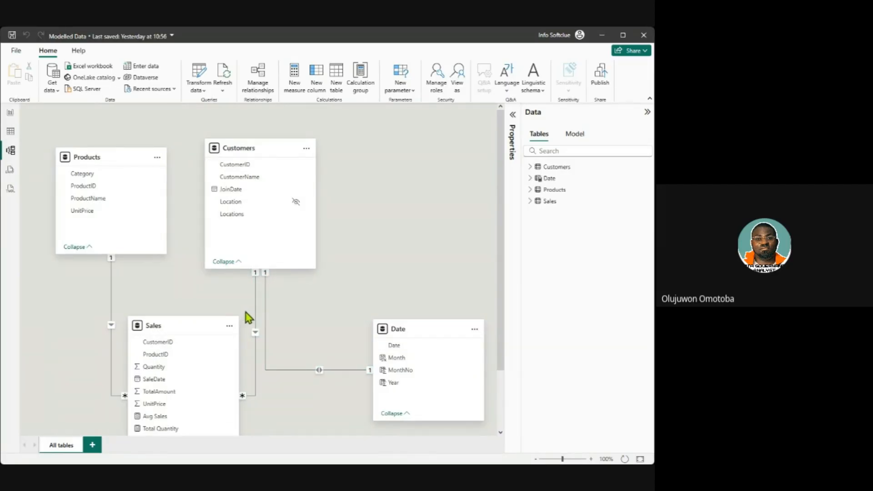
Step: Review the DAX formulas of the Avg Sales, Total Quantity, Total_Sales and Transactions measures in the Sales table
click(529, 201)
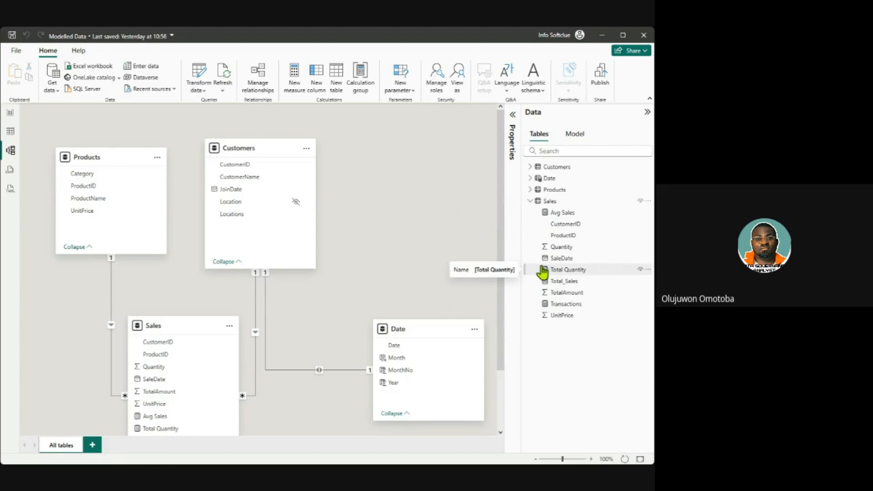
click(553, 214)
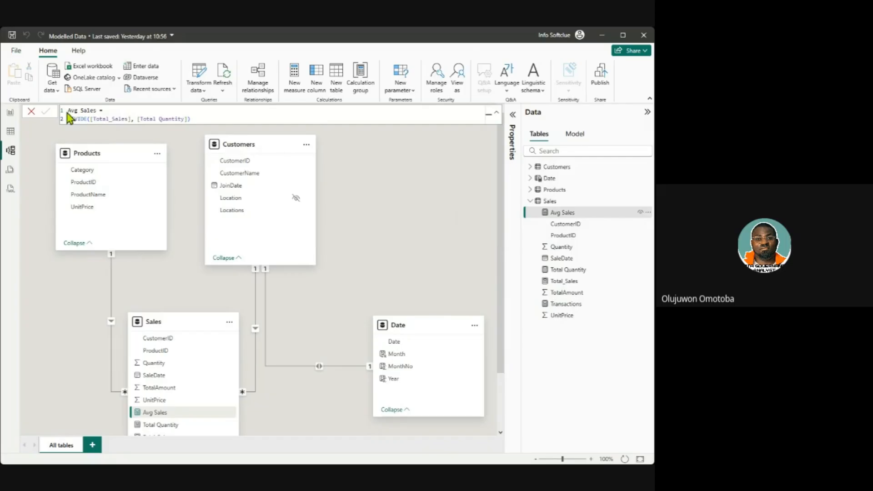
click(564, 270)
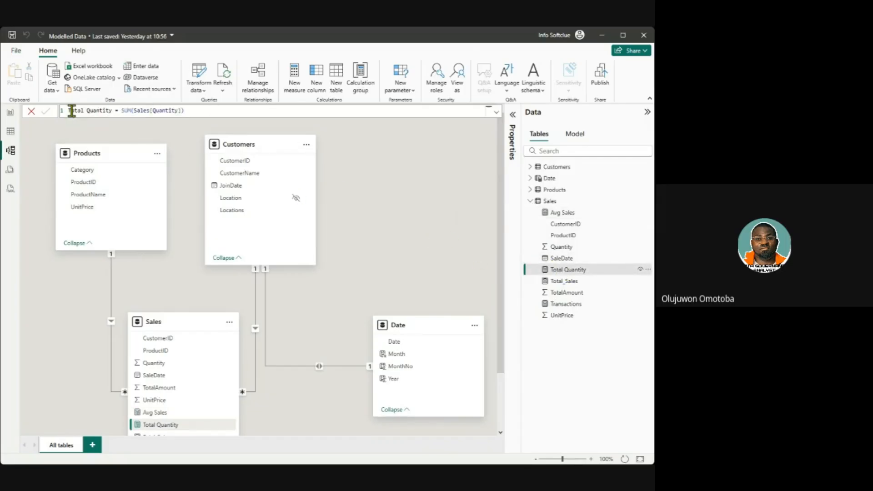
click(575, 284)
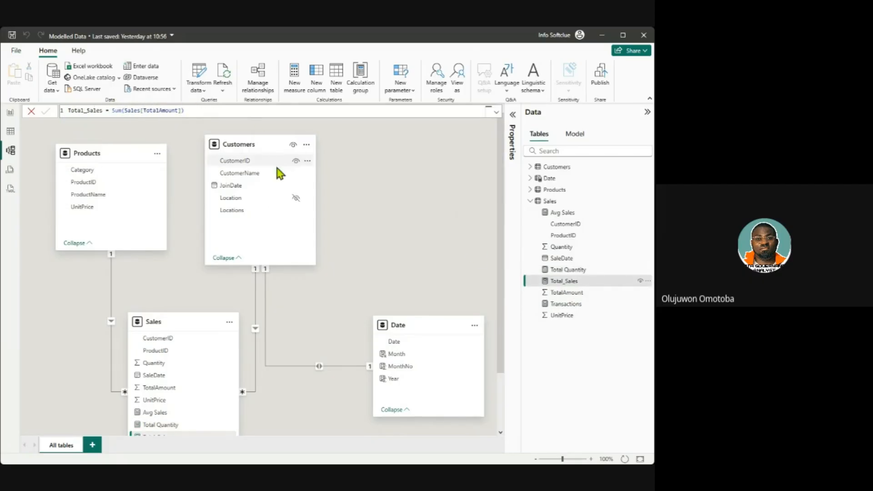
scroll(151, 330, down, 3)
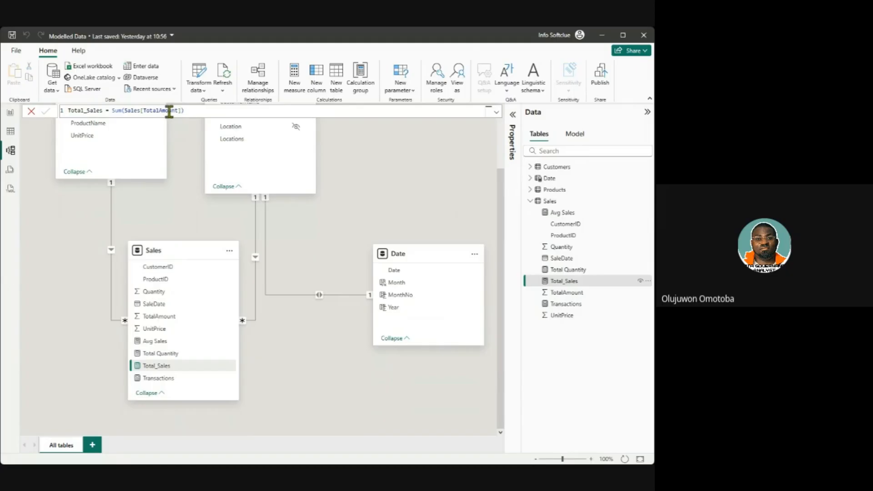
click(574, 306)
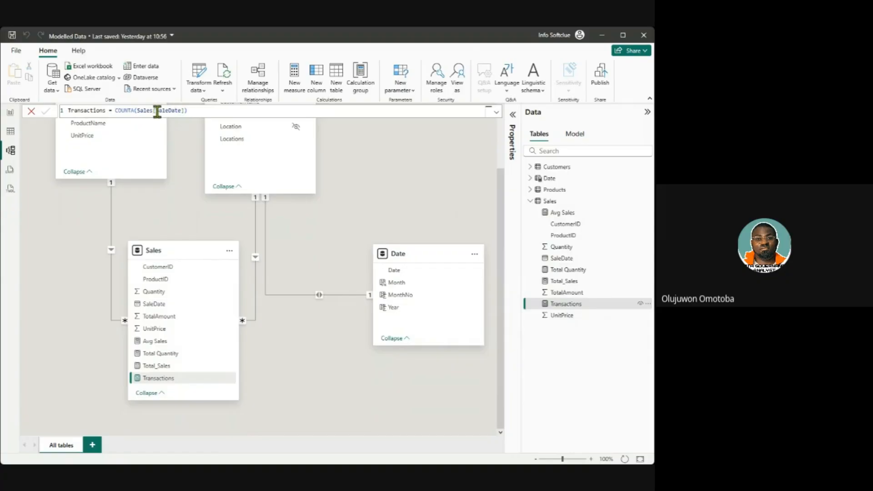
scroll(232, 190, up, 3)
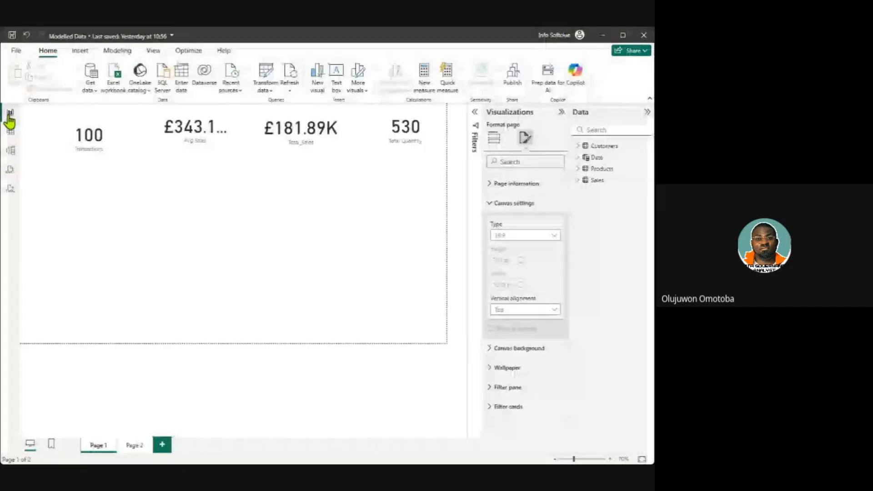
Step: Return to the report page and bring up the Sales fields together with the options for building visuals
click(10, 112)
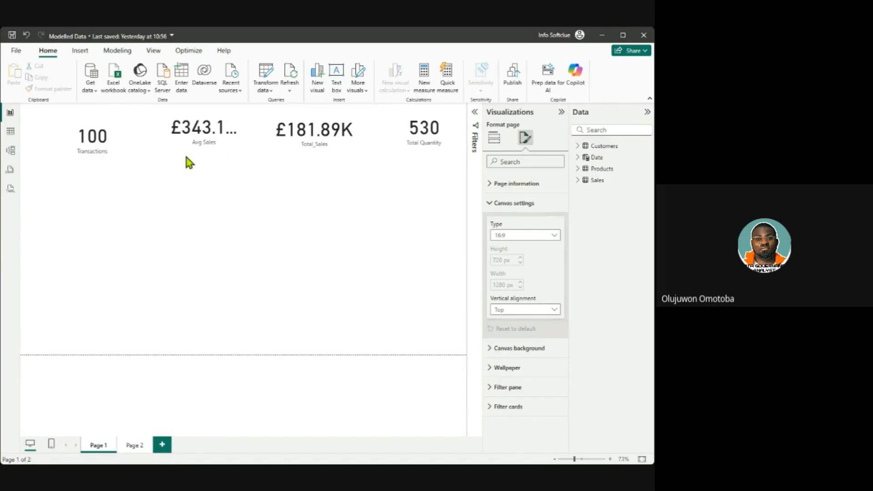
click(577, 180)
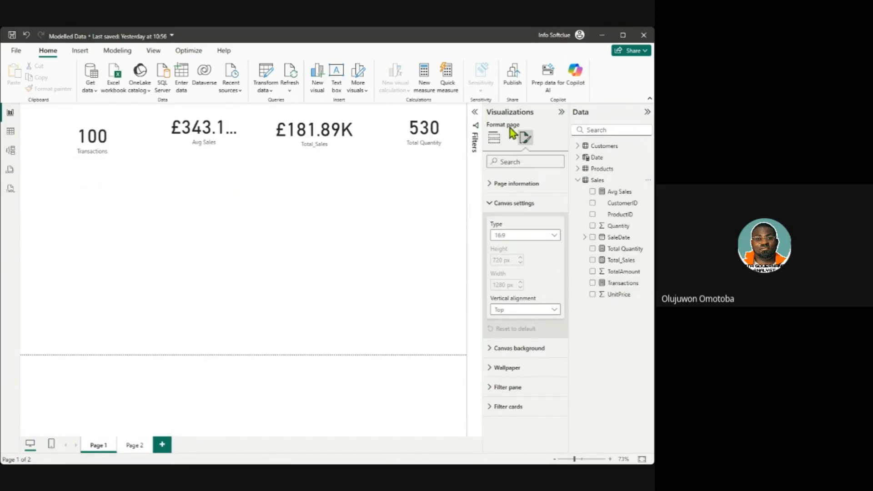
click(494, 137)
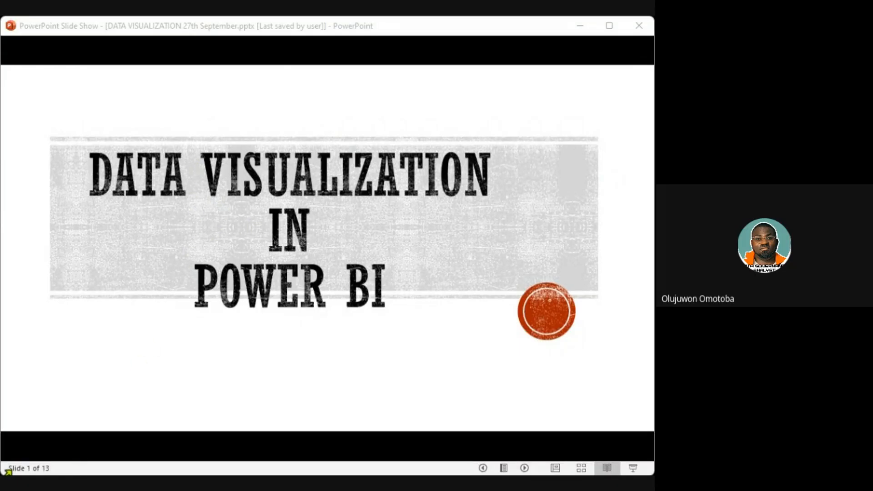
drag(1, 473, 0, 490)
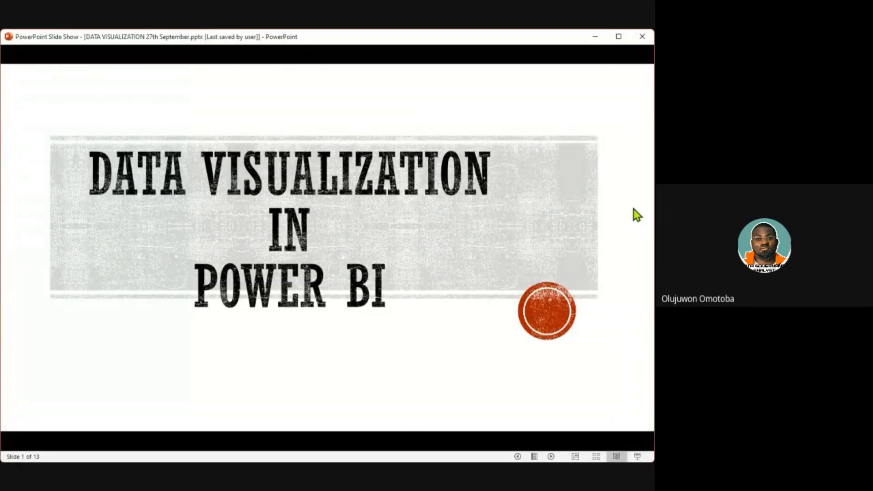
click(632, 204)
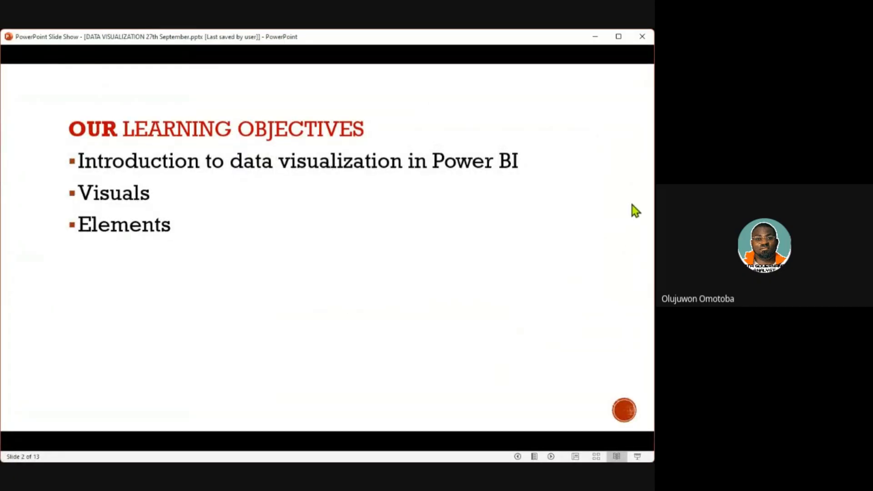
click(623, 227)
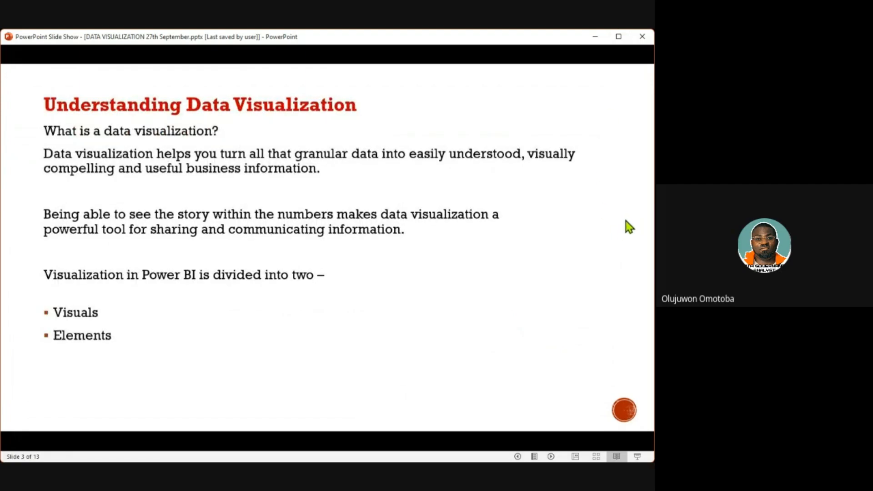
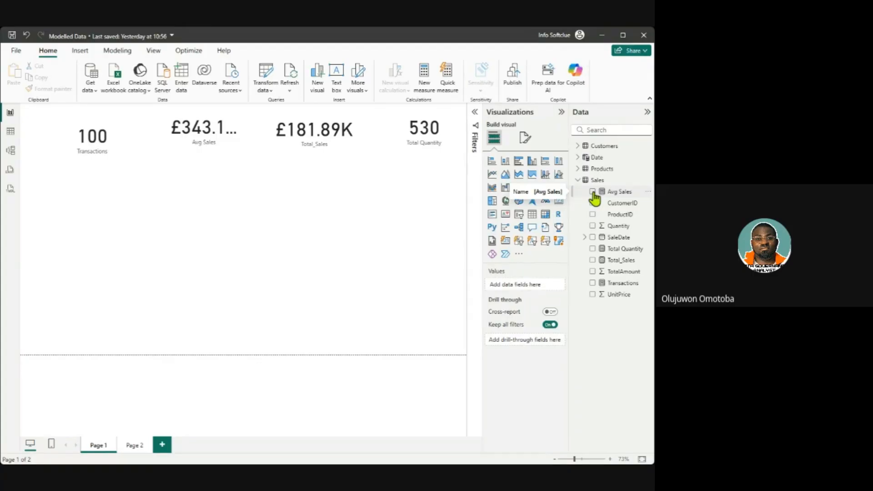
click(592, 192)
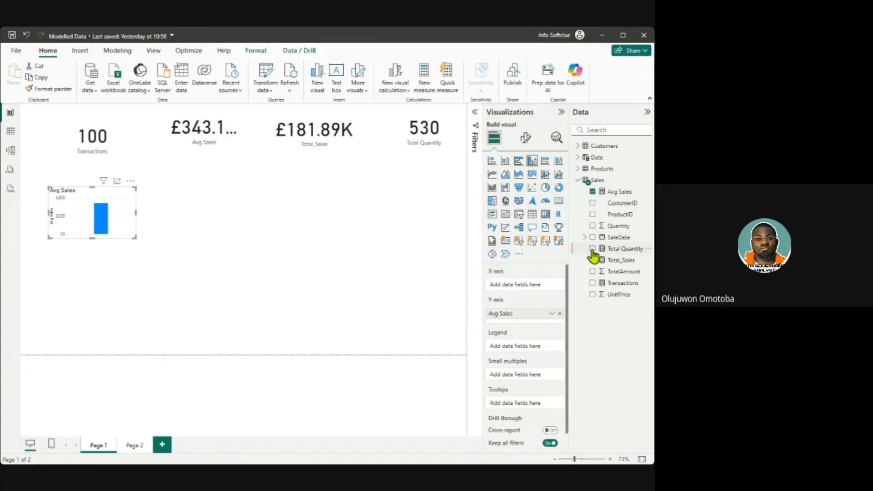
click(592, 249)
click(592, 249)
click(592, 192)
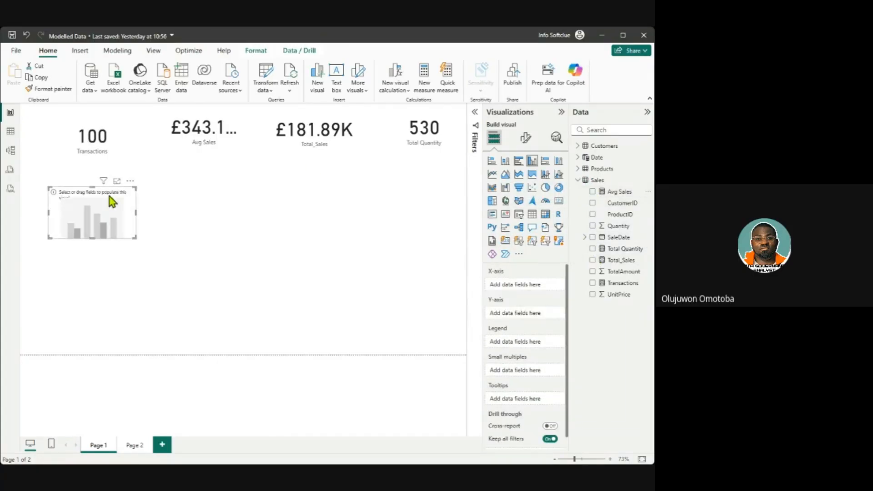
Step: In the model view, group the Sales measures Avg Sales, Total Quantity, Total_Sales and Transactions in a display folder named DAX measures
click(11, 132)
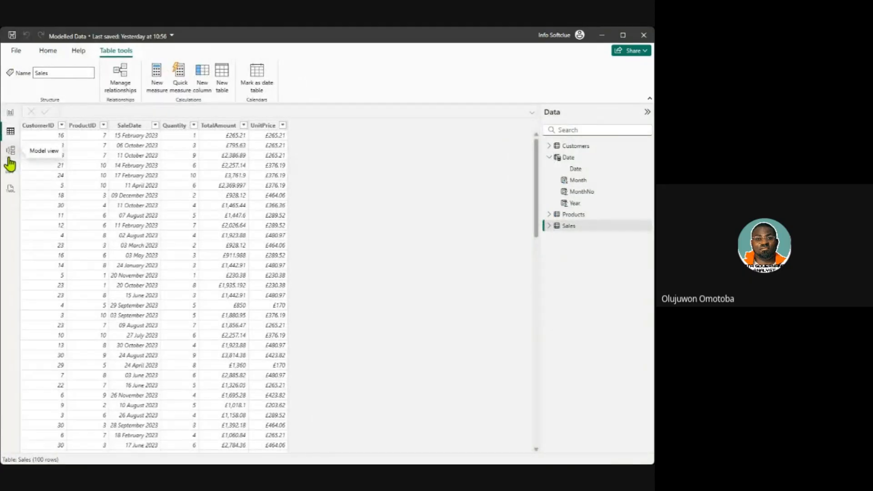
click(11, 150)
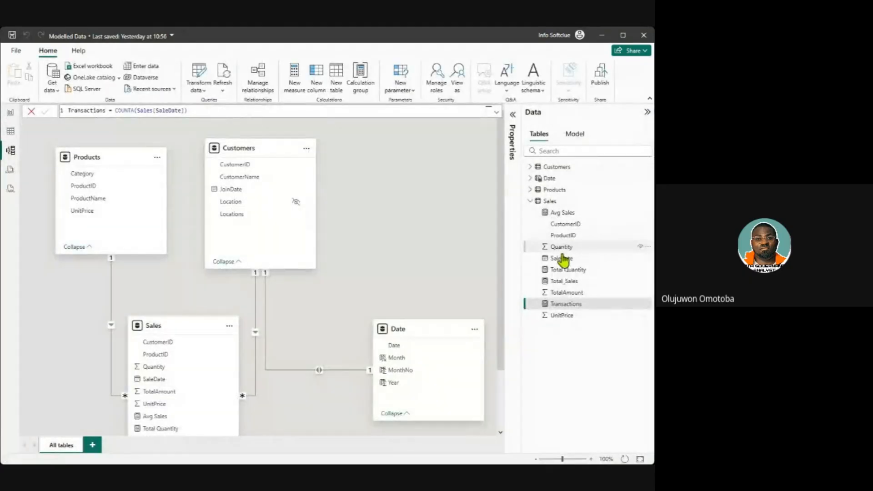
right_click(535, 305)
click(625, 417)
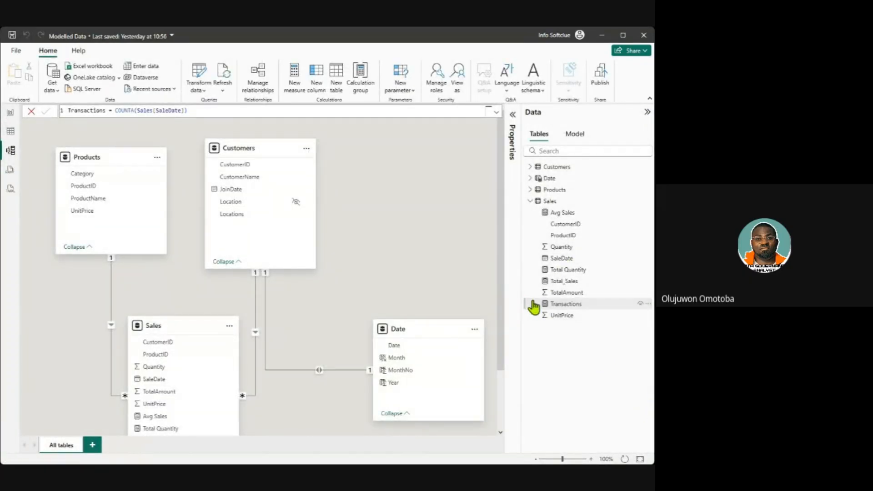
click(556, 216)
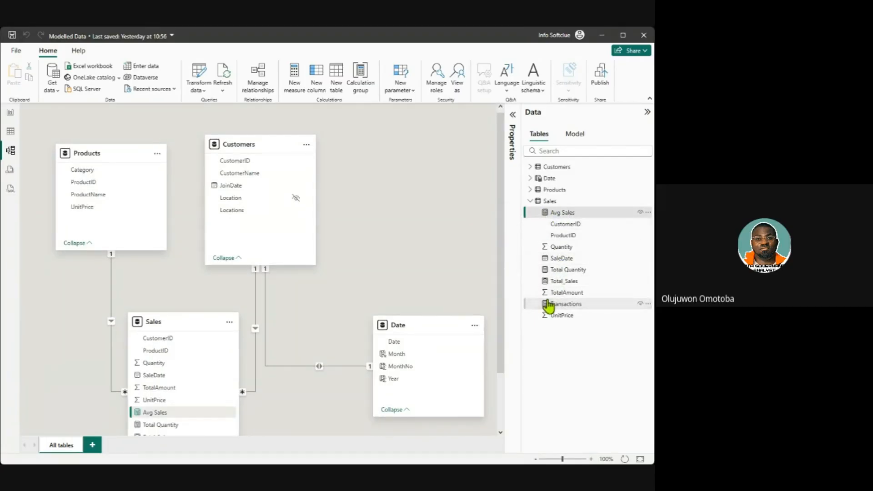
ctrl+click(540, 281)
ctrl+click(551, 269)
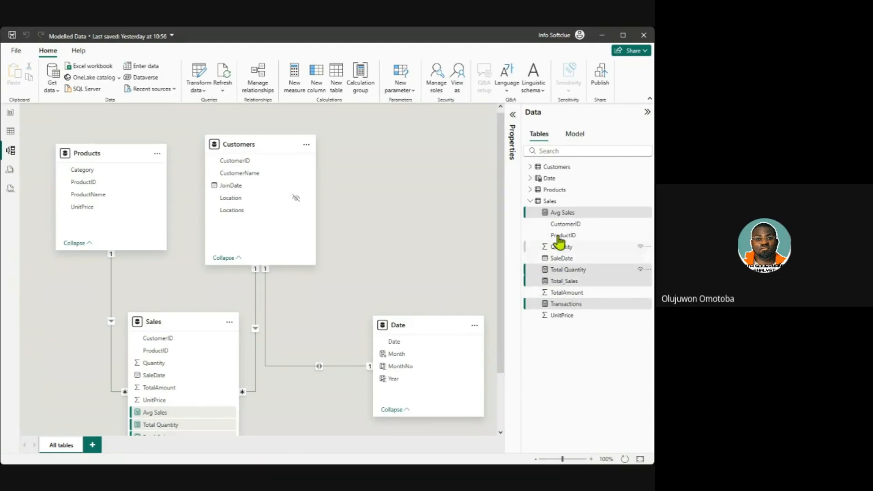
right_click(564, 212)
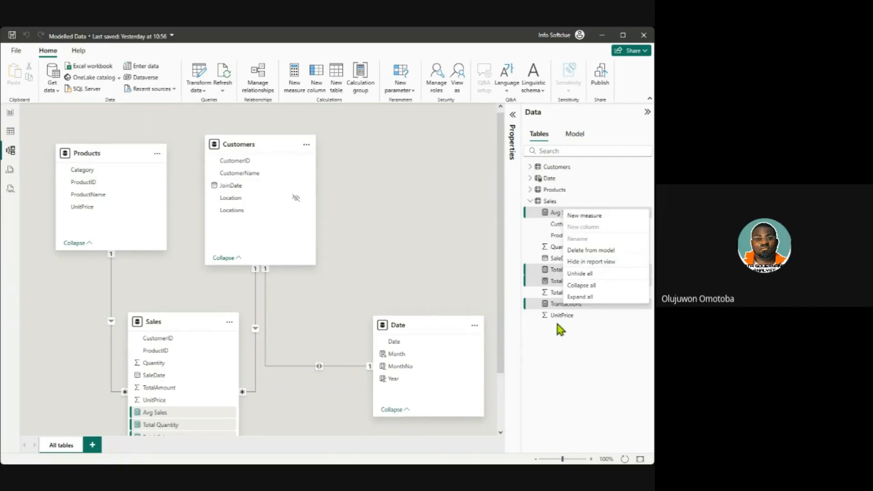
click(513, 127)
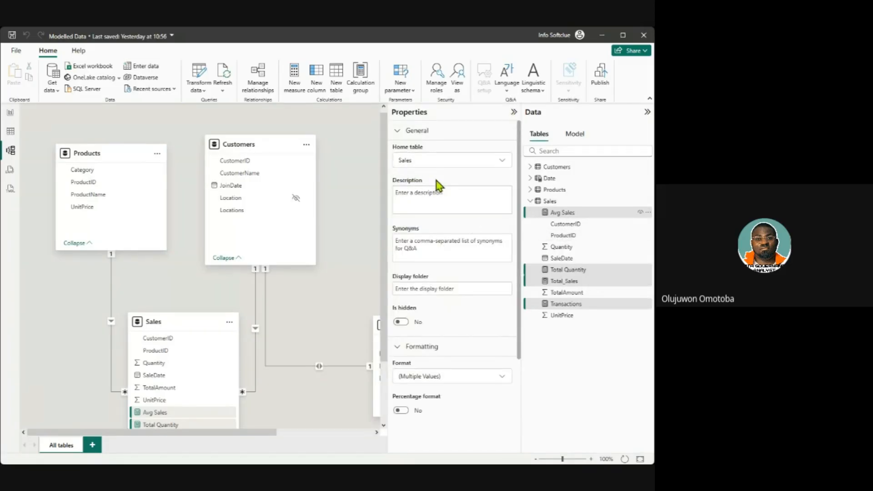
click(454, 288)
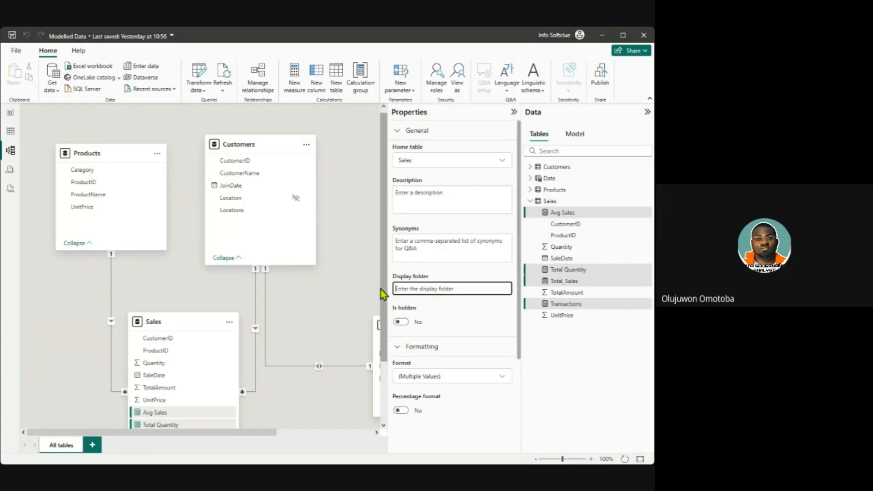
text(DAX measures)
key(Return)
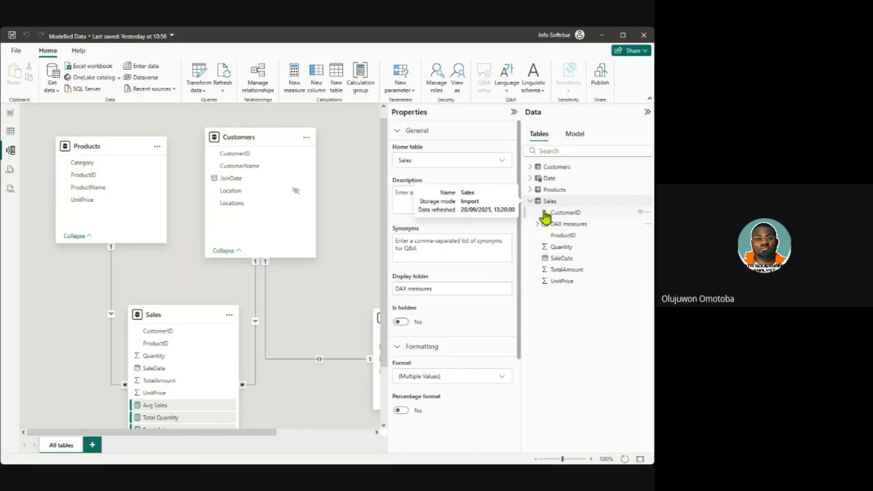
click(530, 202)
click(530, 203)
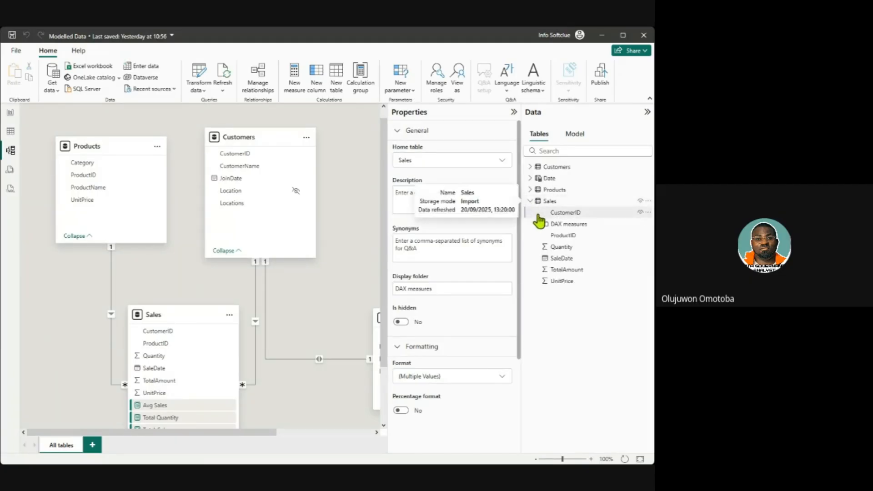
Step: Check which measures are grouped inside the DAX measures folder of the Sales table
click(538, 225)
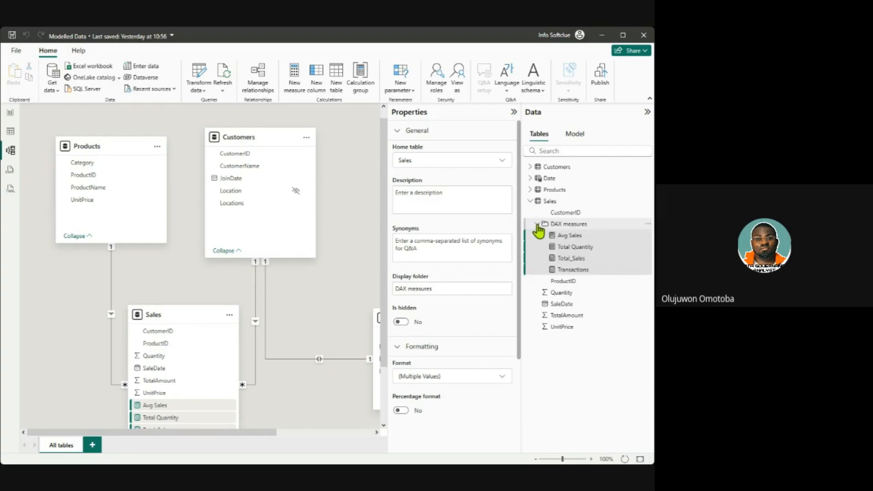
click(537, 225)
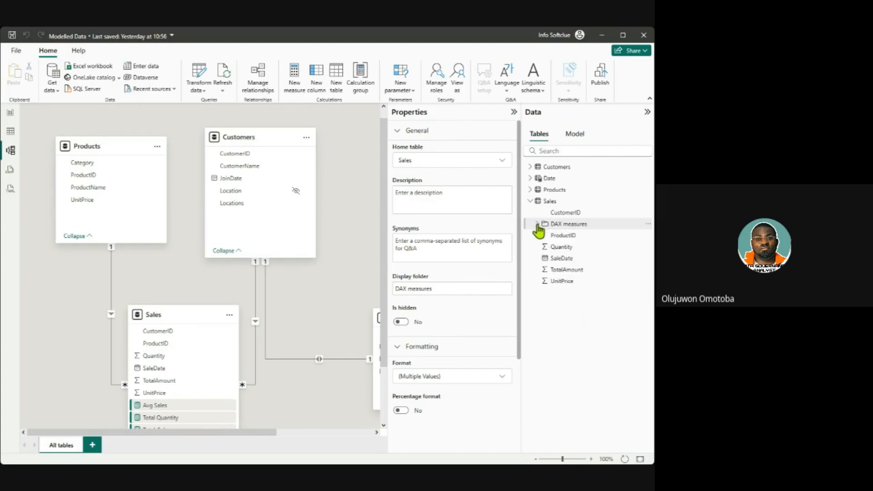
click(538, 225)
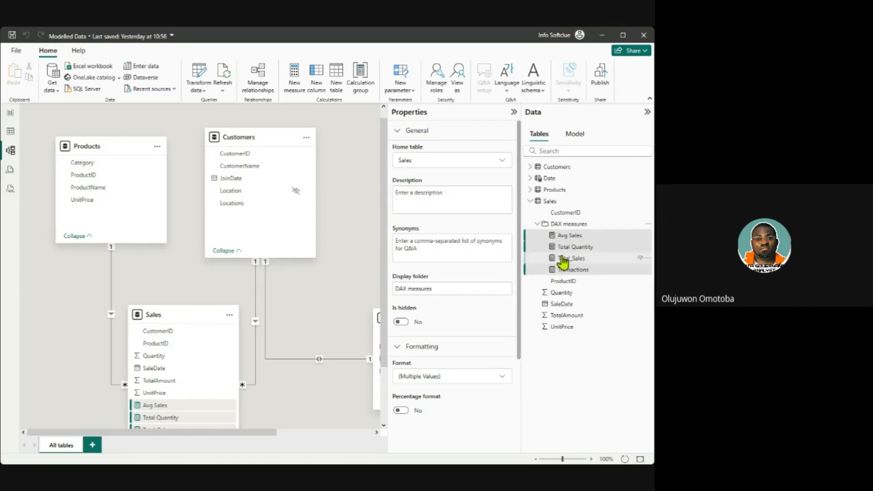
click(538, 225)
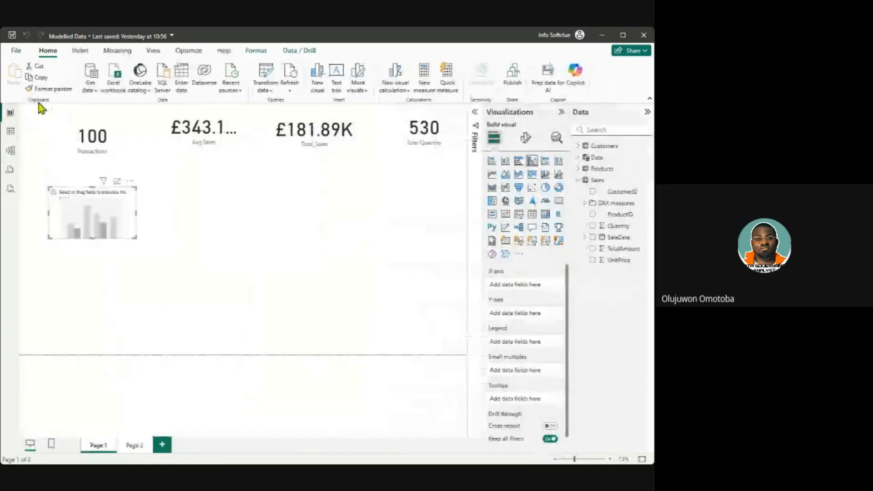
Step: Return to the report page and delete the empty column chart
click(10, 112)
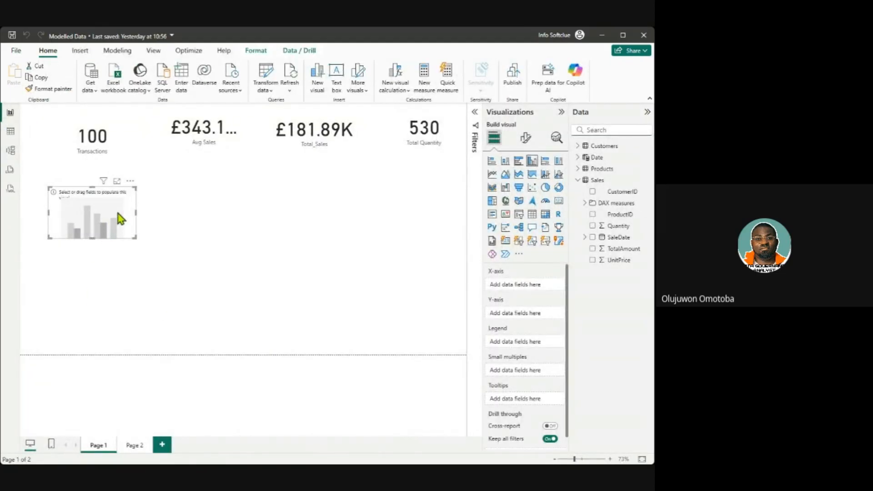
key(Delete)
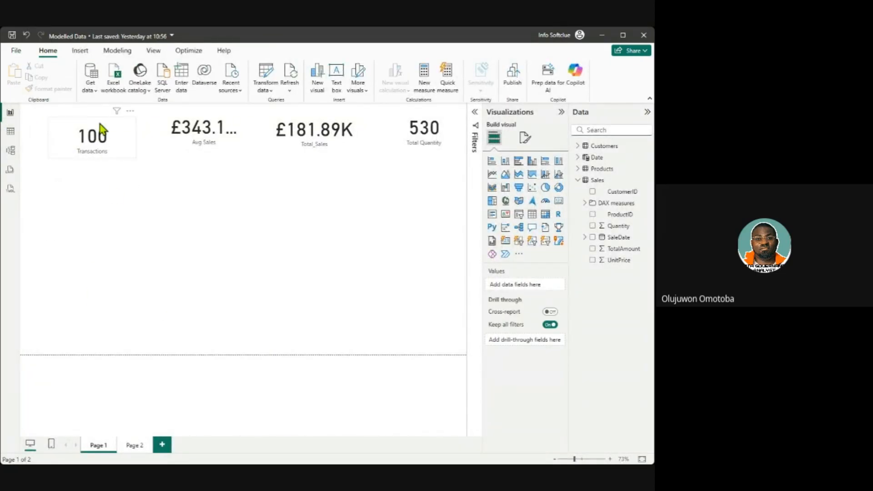
Step: Shrink the Transactions and Avg Sales cards to the same width and stack them along the left edge of the report page
click(102, 139)
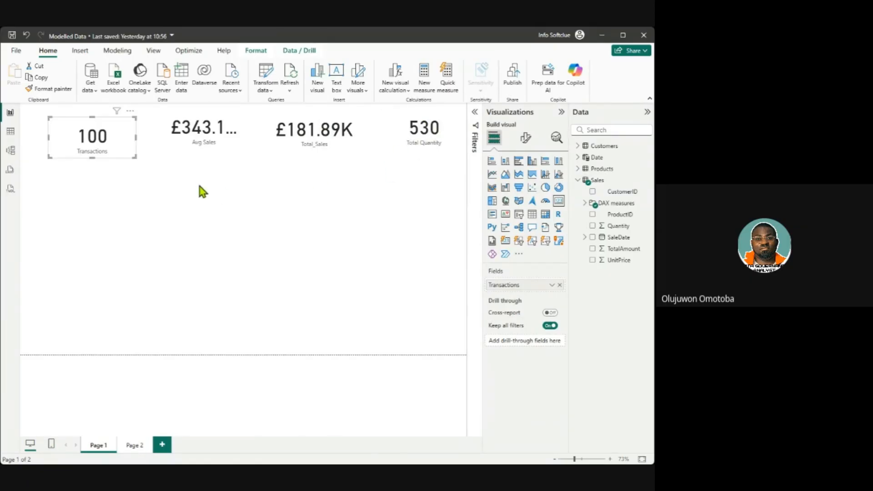
drag(136, 156, 81, 137)
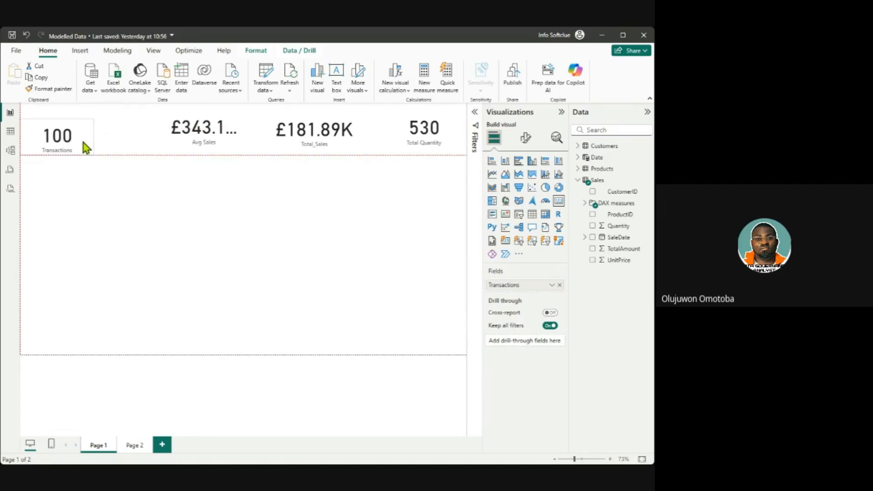
click(218, 139)
drag(240, 153, 58, 202)
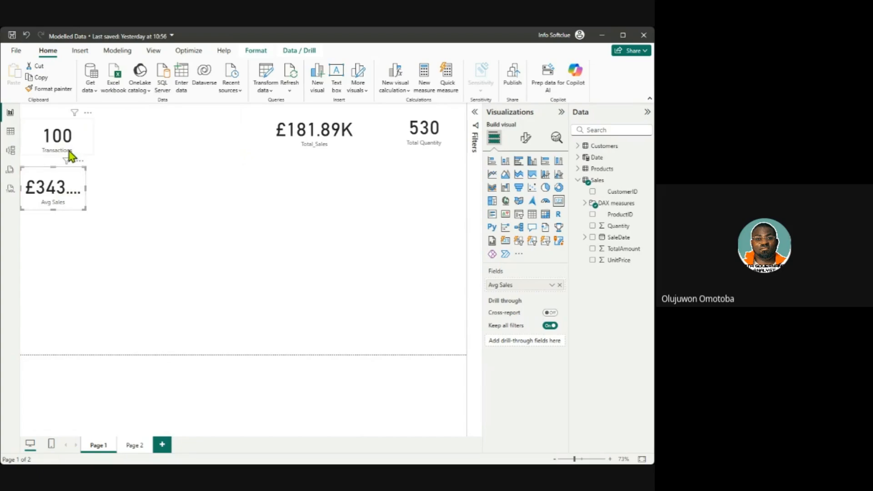
click(69, 151)
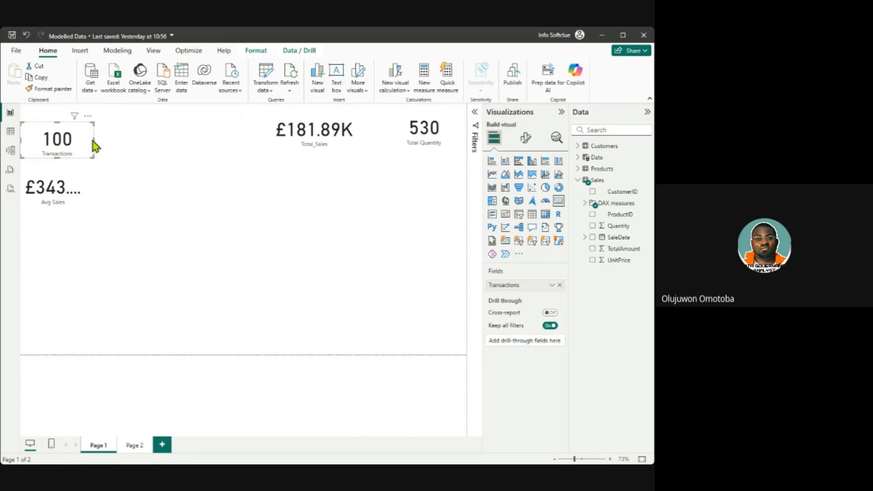
drag(93, 141, 85, 137)
Step: Shrink the Total_Sales and Total Quantity cards and stack them below the Avg Sales card
click(288, 138)
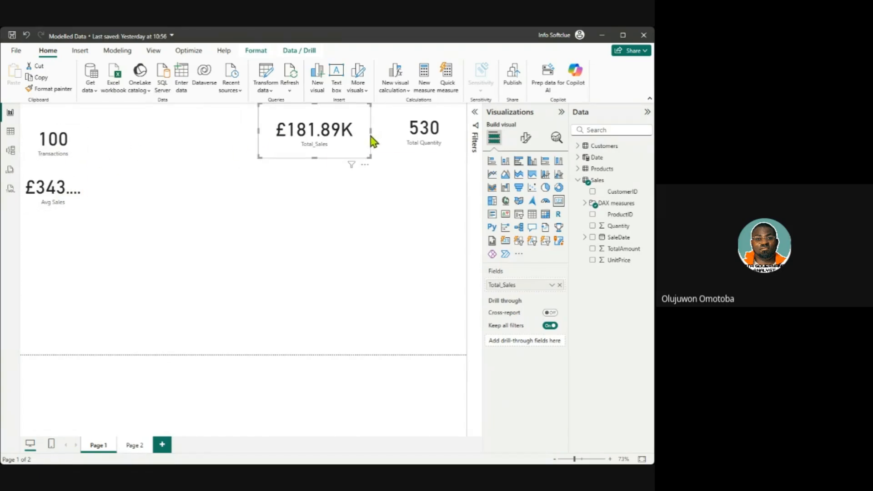
drag(371, 132, 72, 224)
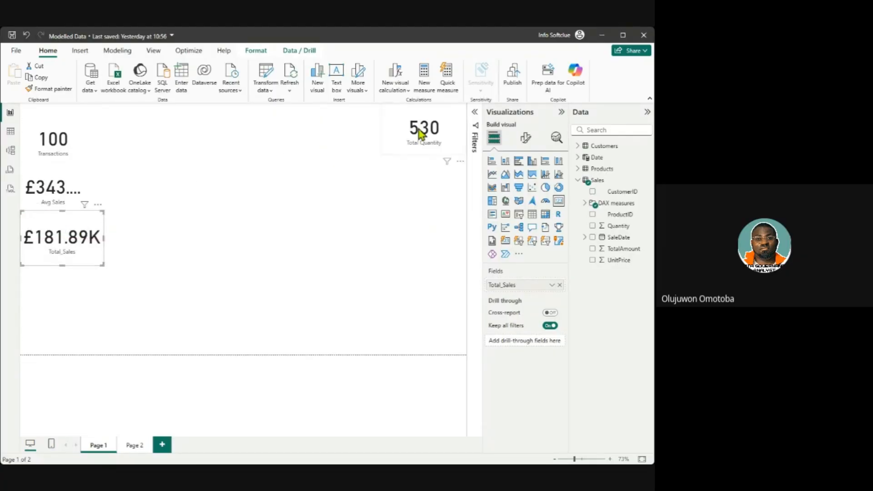
click(443, 122)
drag(453, 127, 89, 283)
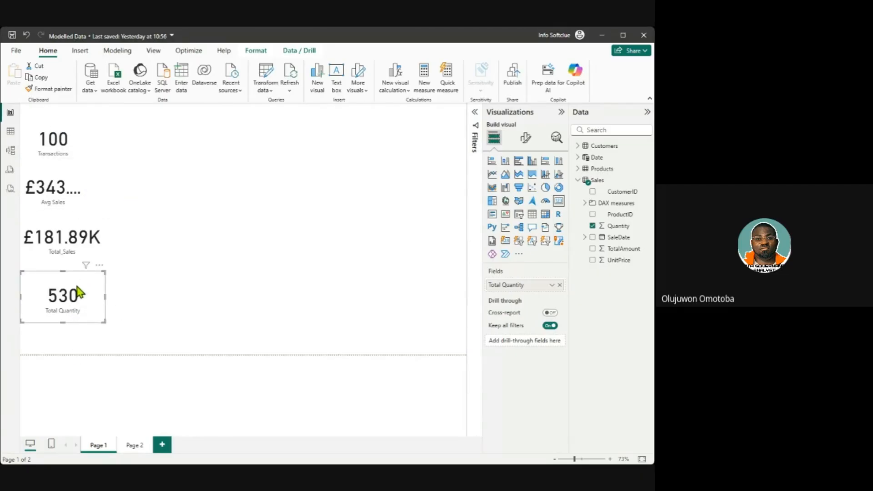
drag(105, 298, 71, 299)
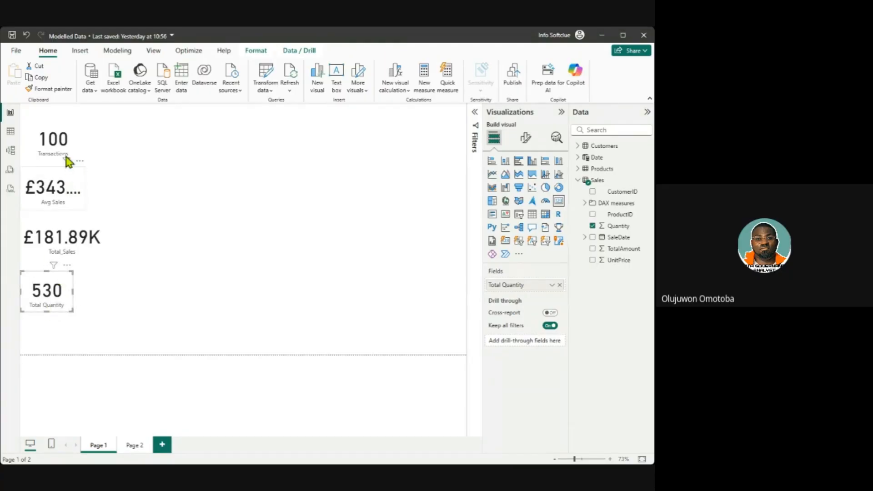
Step: Make three copies of the Transactions card and spread them over the empty area beside the card column
click(64, 133)
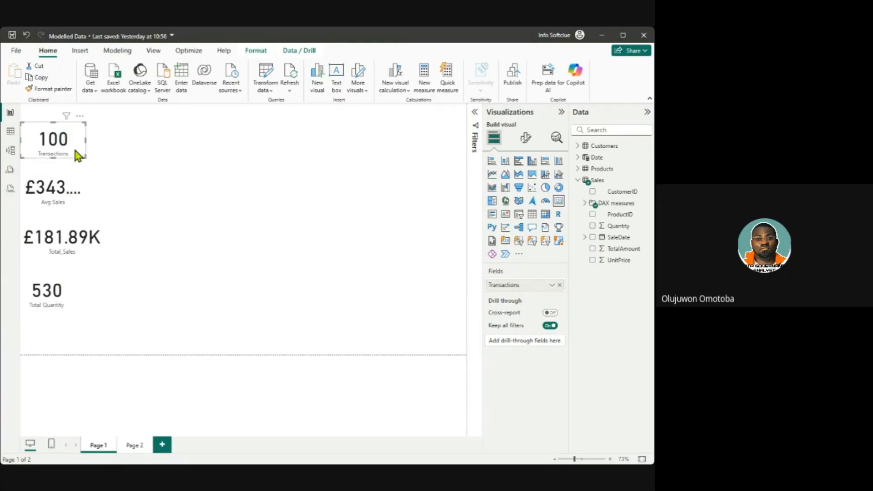
key(ctrl+c)
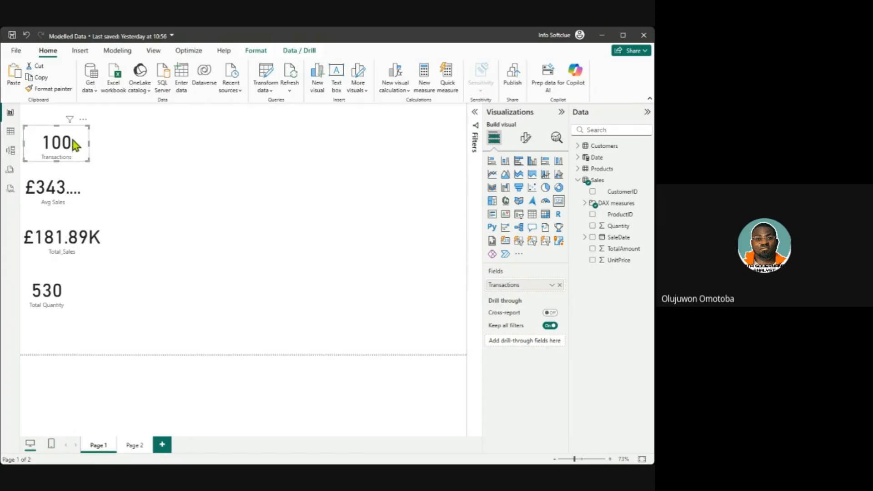
key(ctrl+v)
drag(252, 157, 159, 142)
key(ctrl+v)
key(ctrl+v)
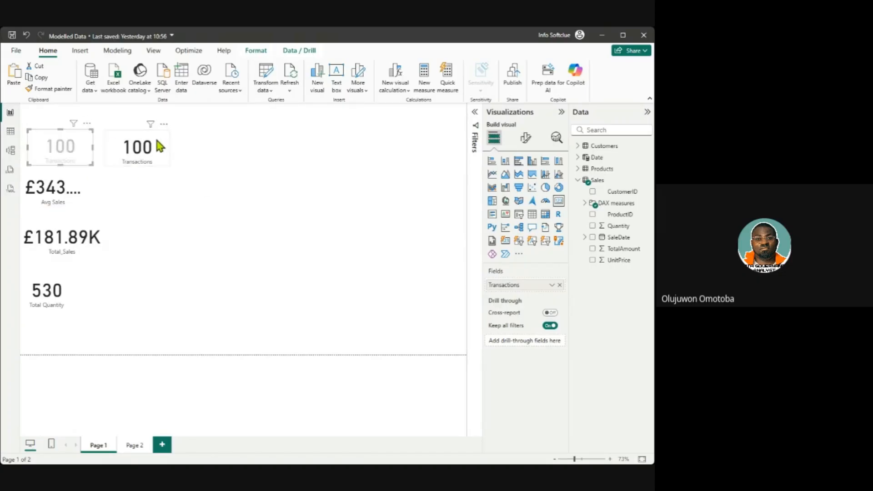
drag(84, 155, 290, 181)
drag(149, 158, 222, 224)
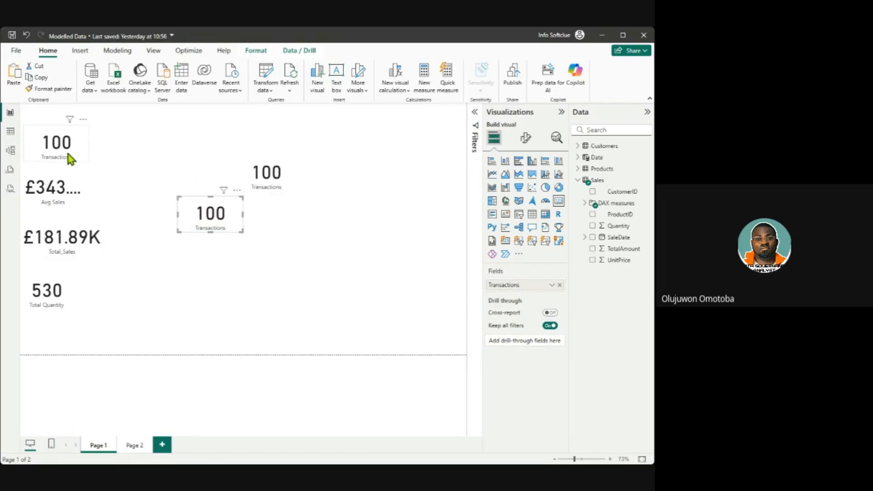
drag(68, 156, 196, 156)
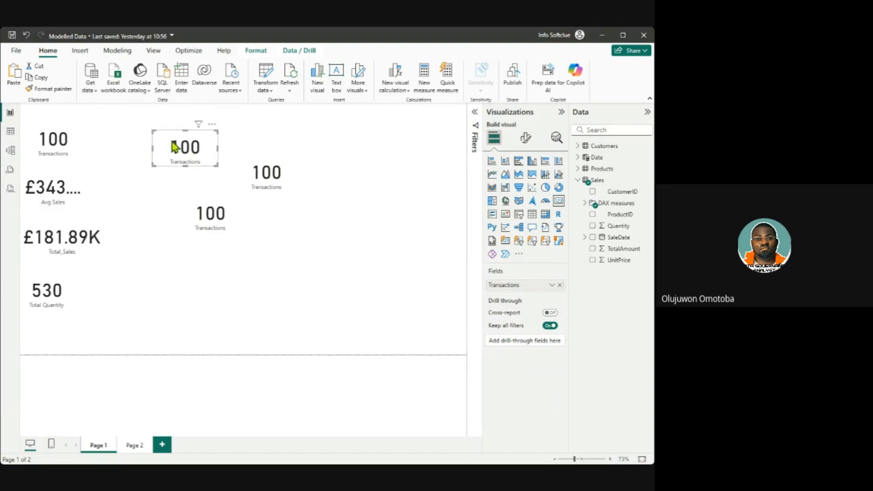
Step: Delete the original Avg Sales card and make the uppermost copied card show Avg Sales instead of Transactions
click(69, 191)
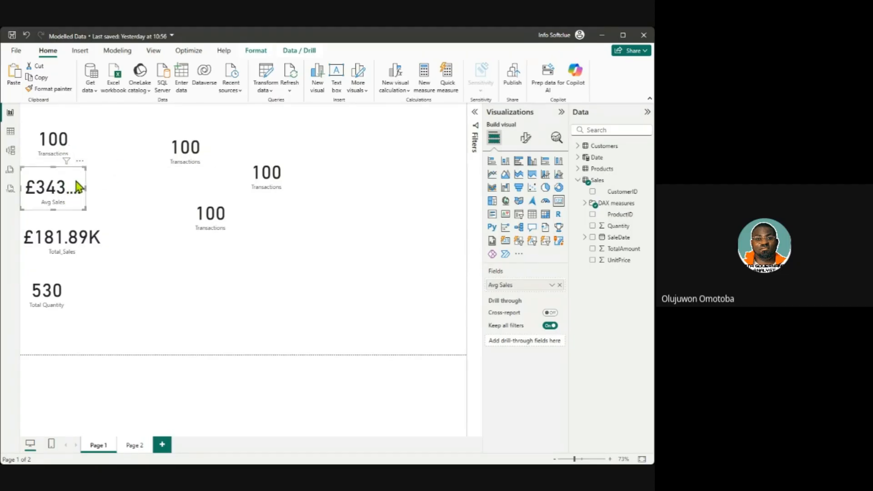
key(Delete)
click(203, 163)
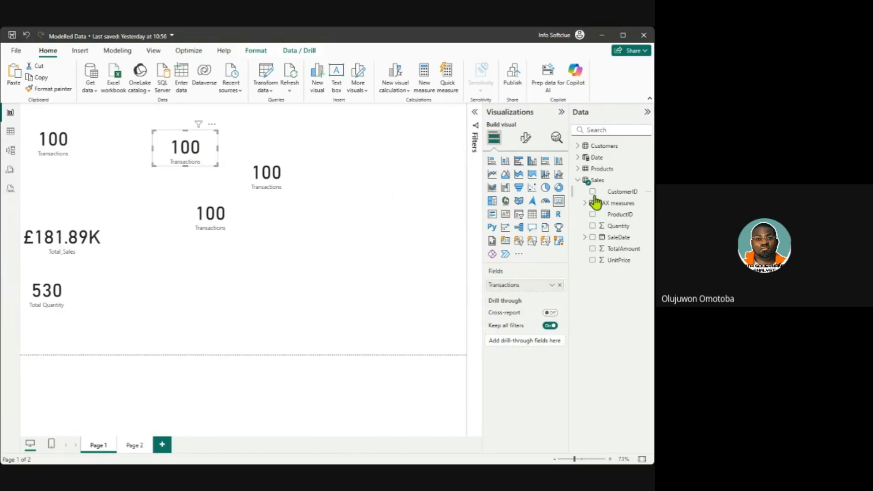
click(584, 205)
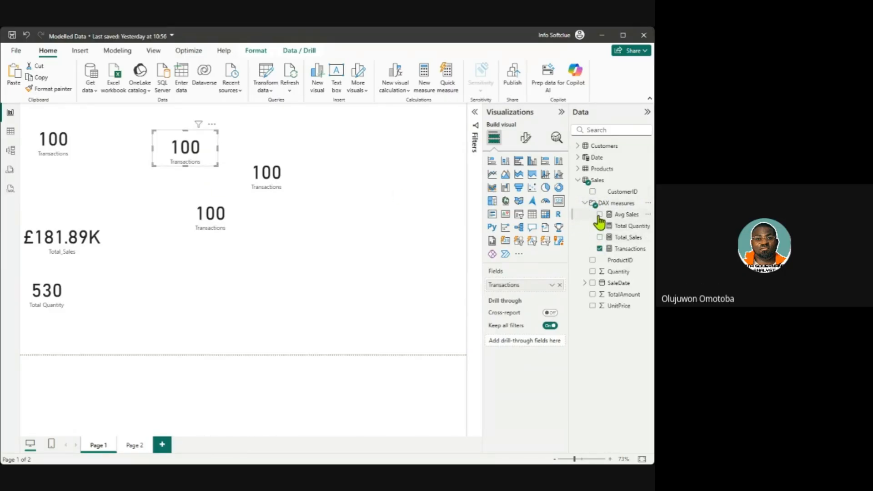
click(600, 249)
click(599, 214)
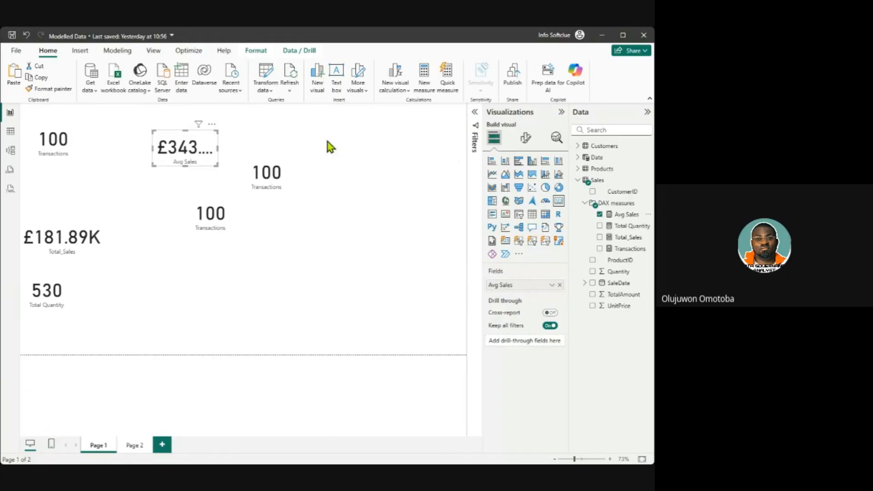
Step: Reduce the callout value font size of the new Avg Sales card to 31
click(528, 142)
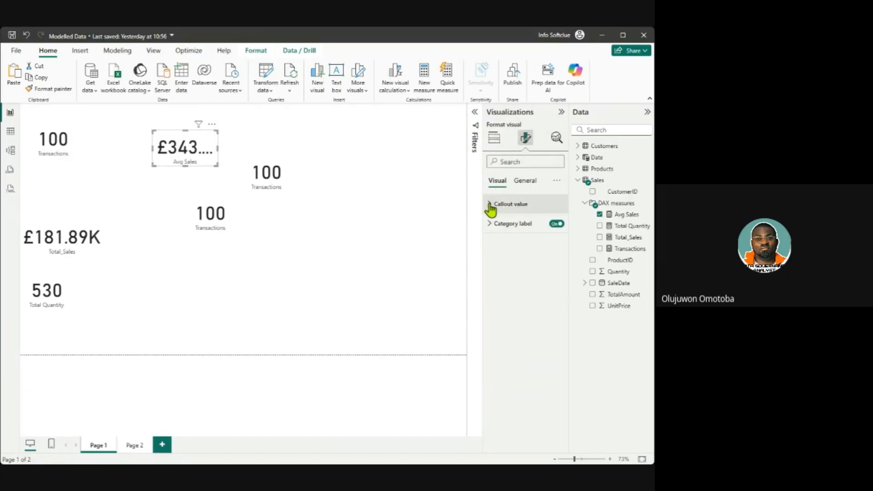
click(491, 207)
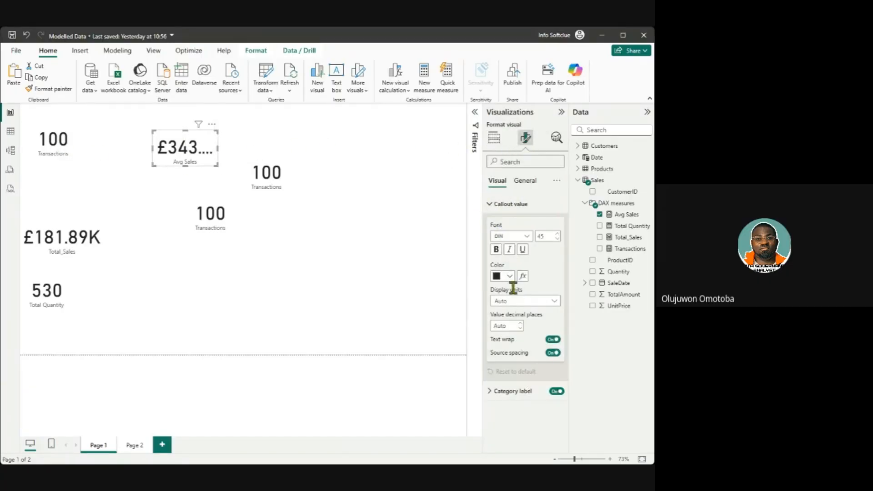
click(558, 241)
click(558, 241)
click(558, 241)
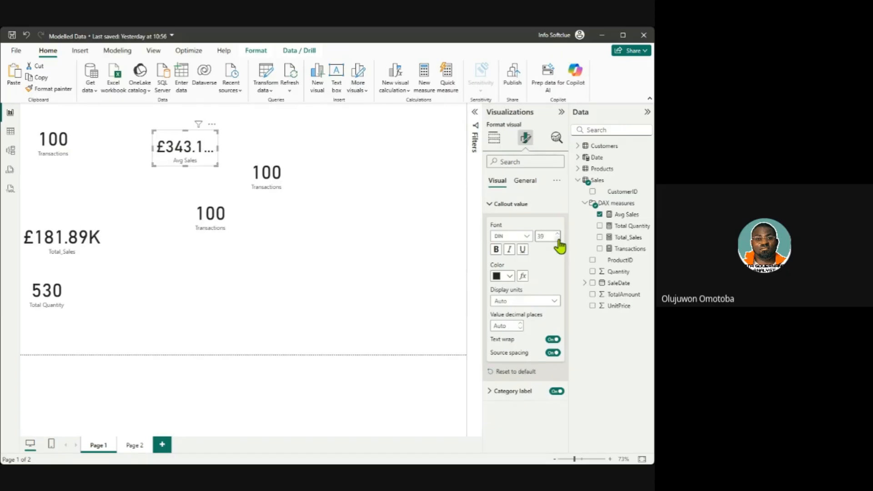
click(558, 242)
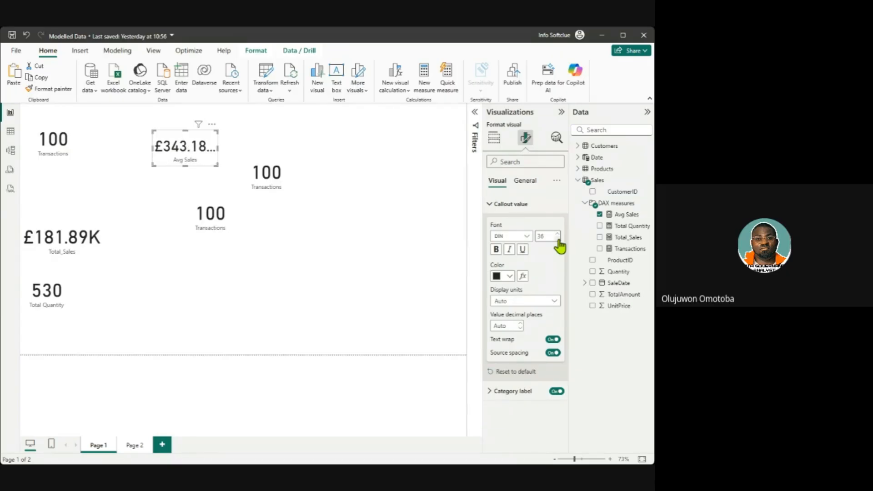
click(558, 241)
click(558, 241)
click(558, 241)
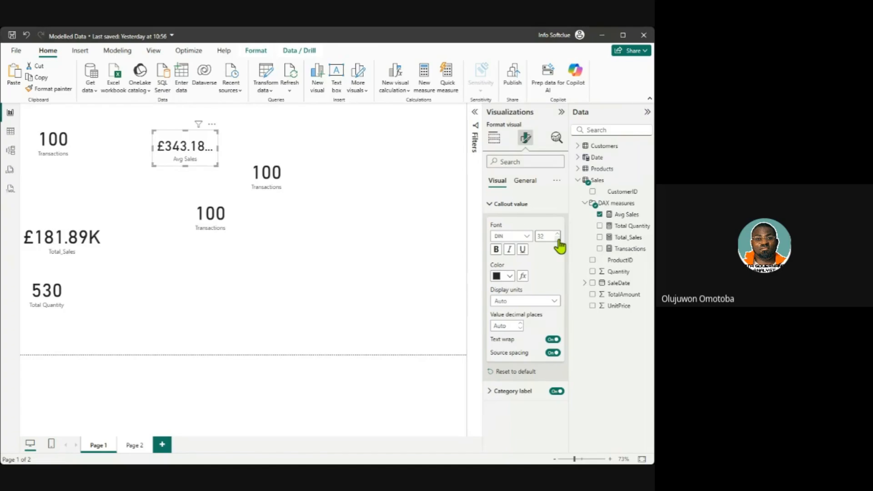
click(558, 241)
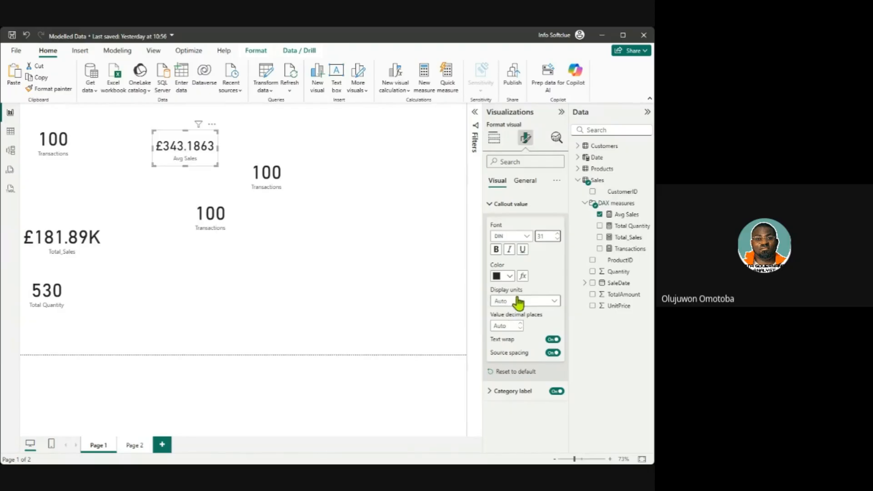
Step: Set the Avg Sales measure to 2 decimal places and move its card directly below the original Transactions card
click(630, 214)
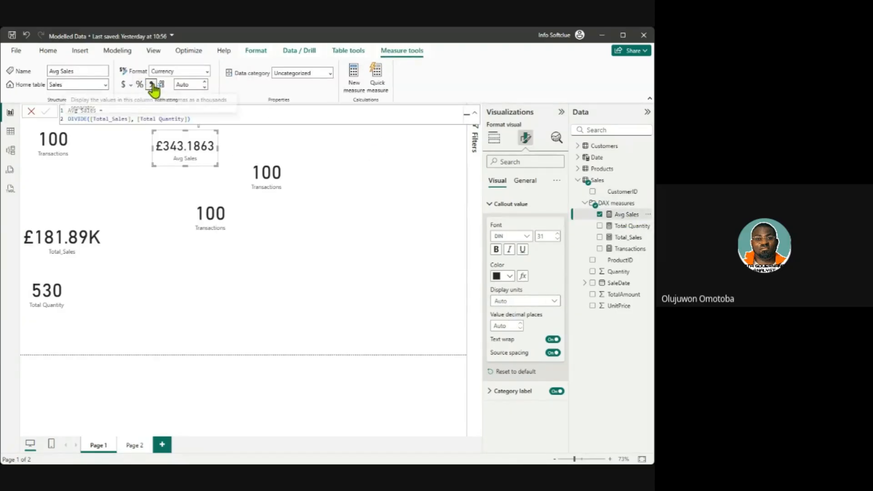
click(205, 87)
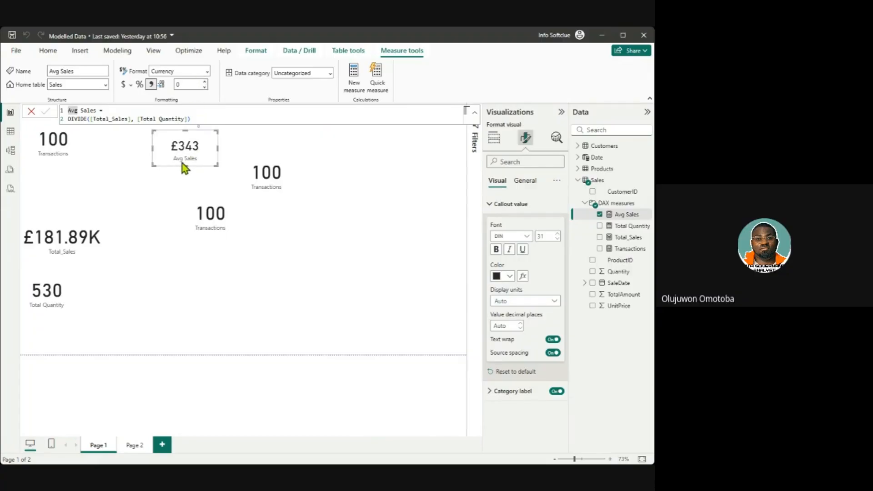
click(205, 82)
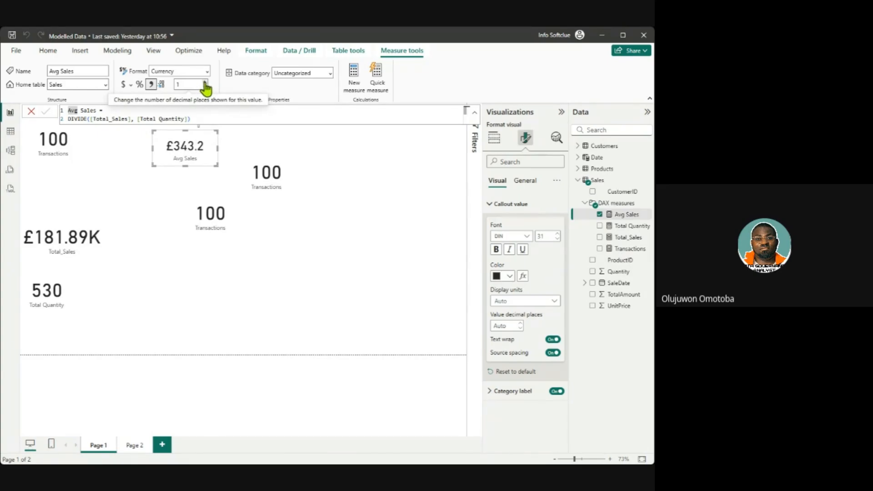
click(205, 81)
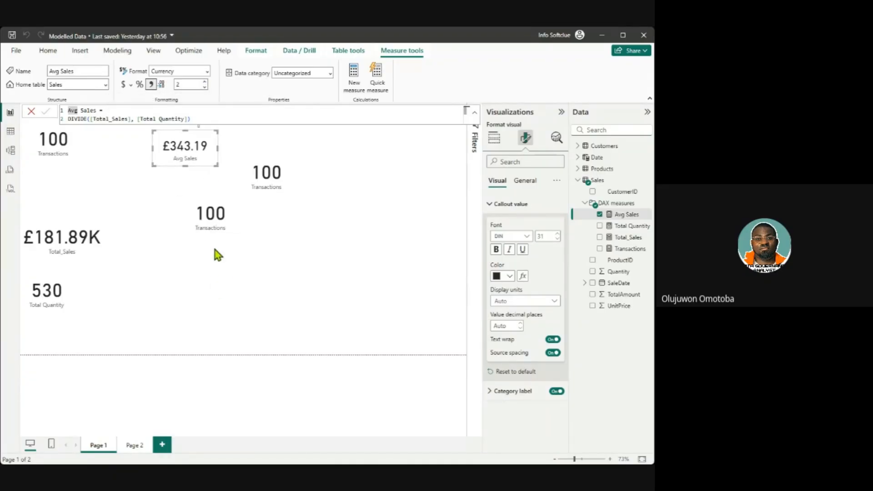
drag(193, 154, 60, 186)
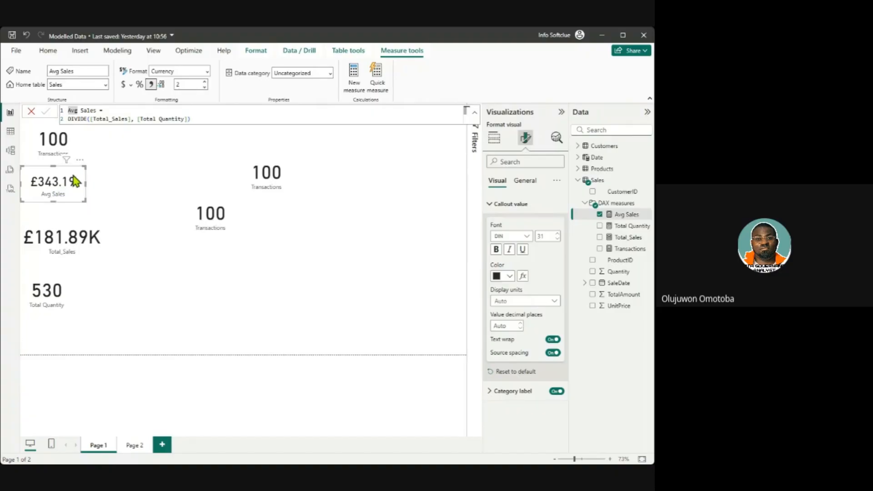
Step: Reduce the callout value font size of the original Total_Sales card to 31
click(93, 233)
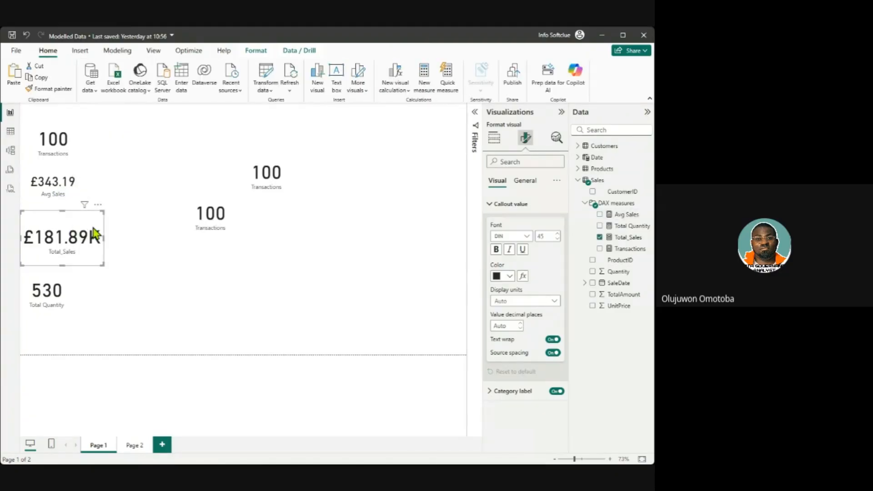
click(58, 182)
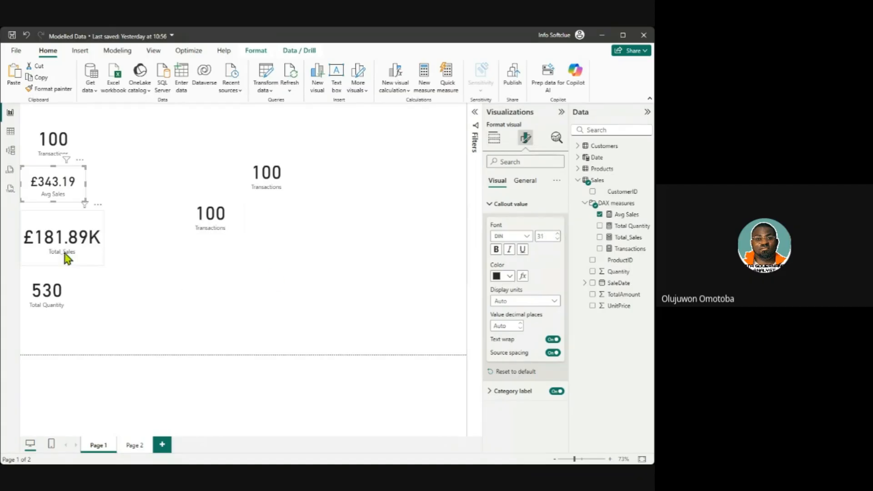
click(64, 228)
click(550, 236)
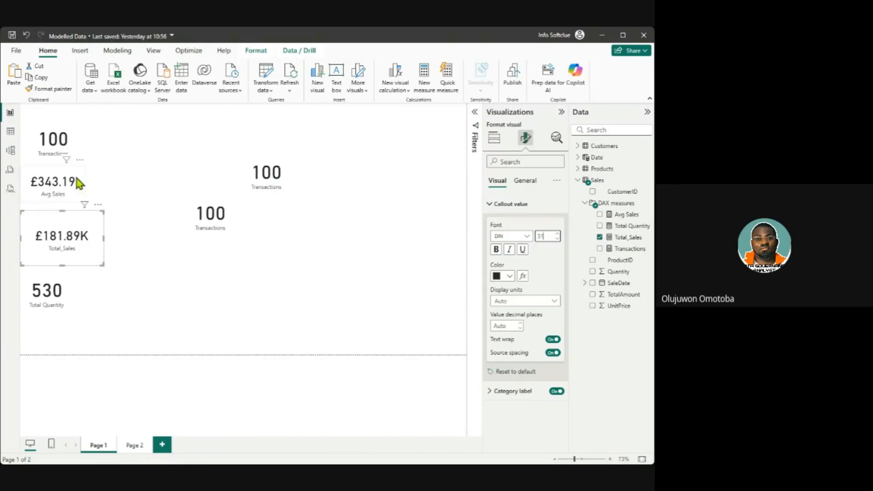
Step: Delete the original Total_Sales card and make the uppermost copied card show Total_Sales instead of Transactions
click(81, 241)
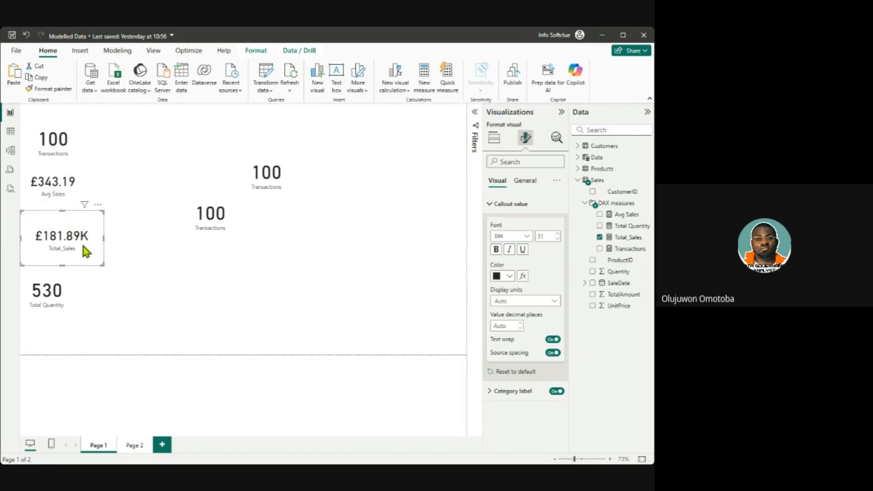
key(Delete)
click(263, 179)
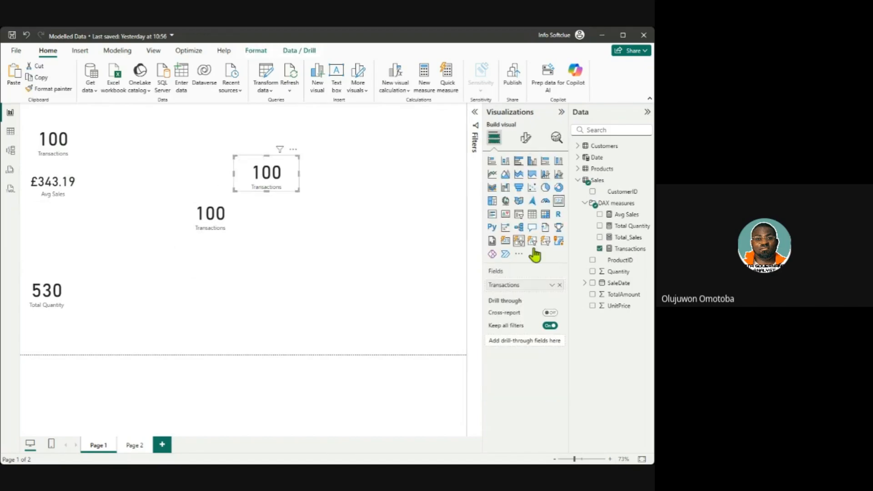
click(599, 248)
click(601, 236)
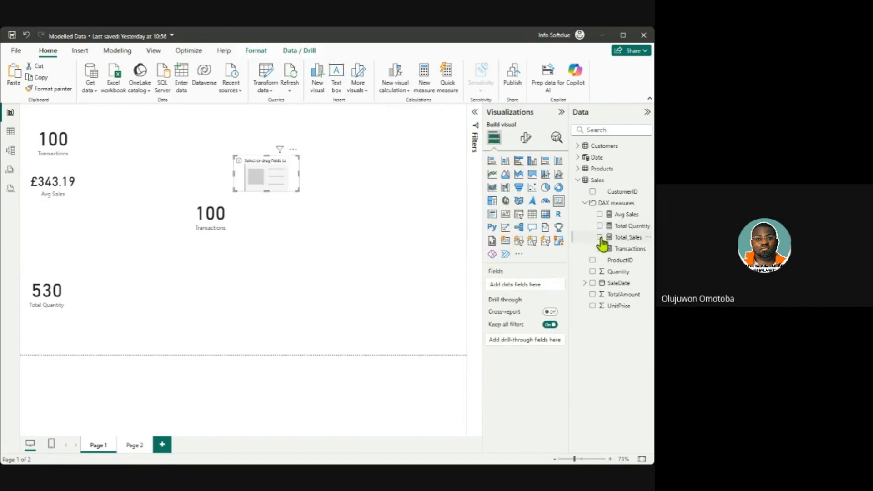
Step: Set the new Total_Sales card's callout value font size to 31 and place the card directly below the Avg Sales card
click(526, 138)
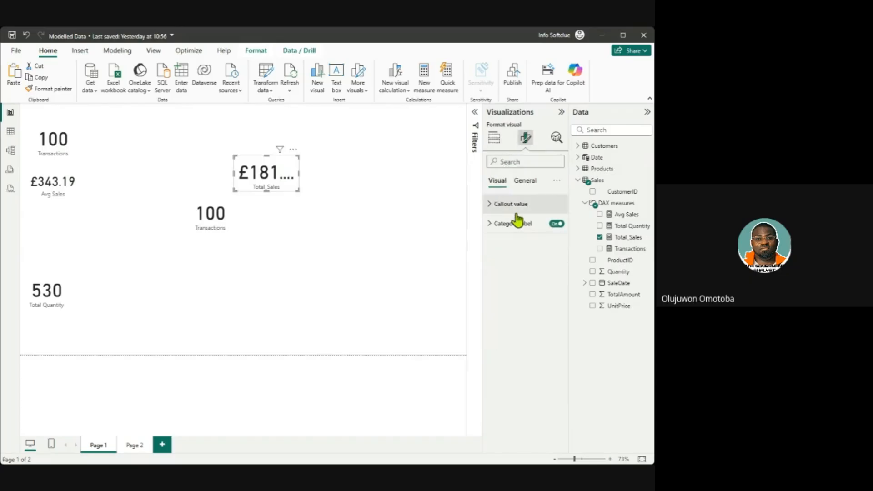
click(496, 204)
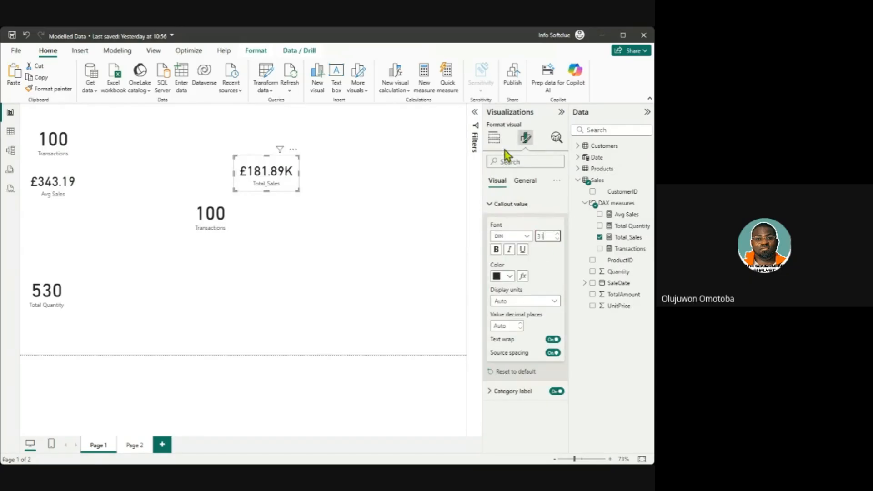
drag(278, 170, 66, 213)
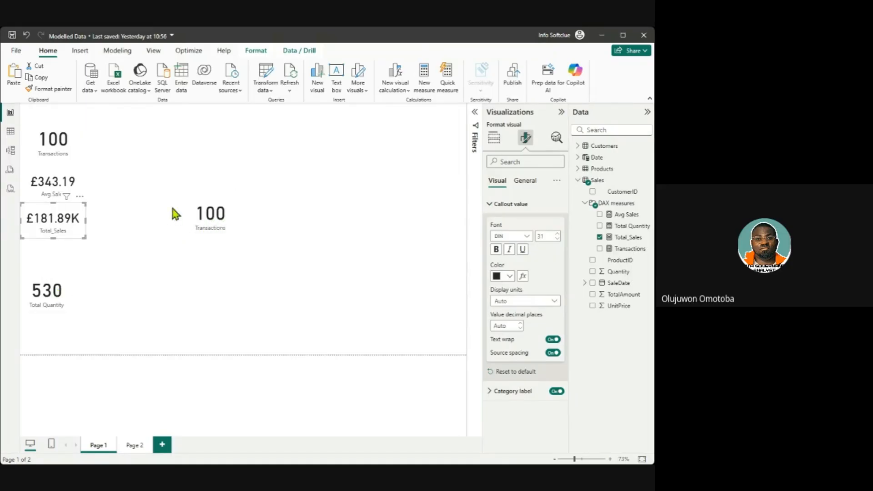
Step: Make the remaining copied card show Total Quantity instead of Transactions and delete the original Total Quantity card
click(209, 222)
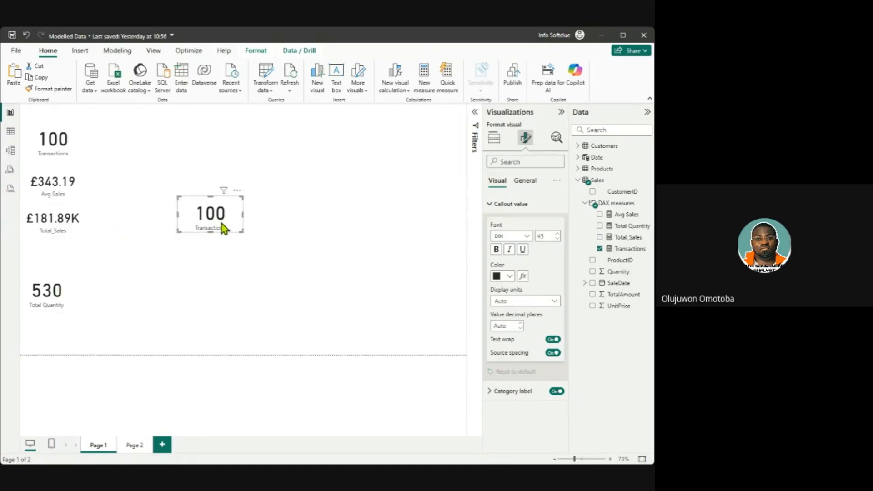
click(599, 249)
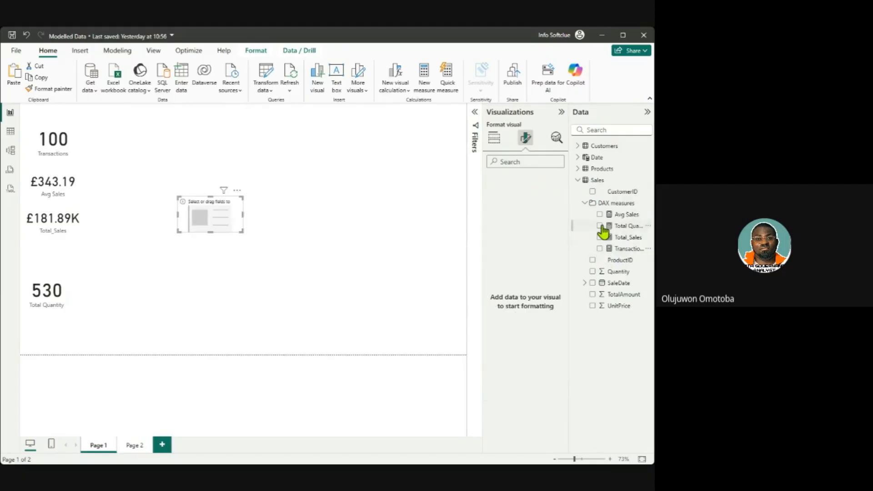
click(599, 225)
click(36, 299)
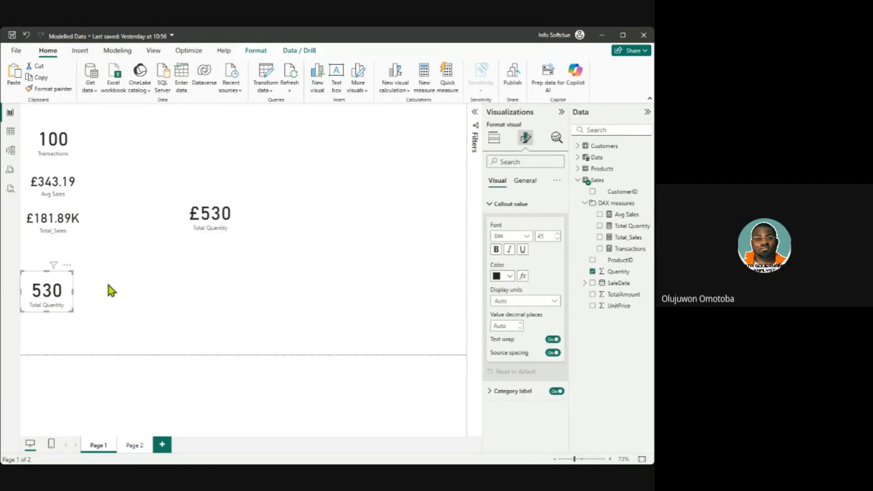
key(Delete)
Step: Rearrange the card column from the page's lower edge upward as Total_Sales, Total Quantity, Avg Sales and Transactions, spaced roughly evenly
click(218, 219)
click(55, 142)
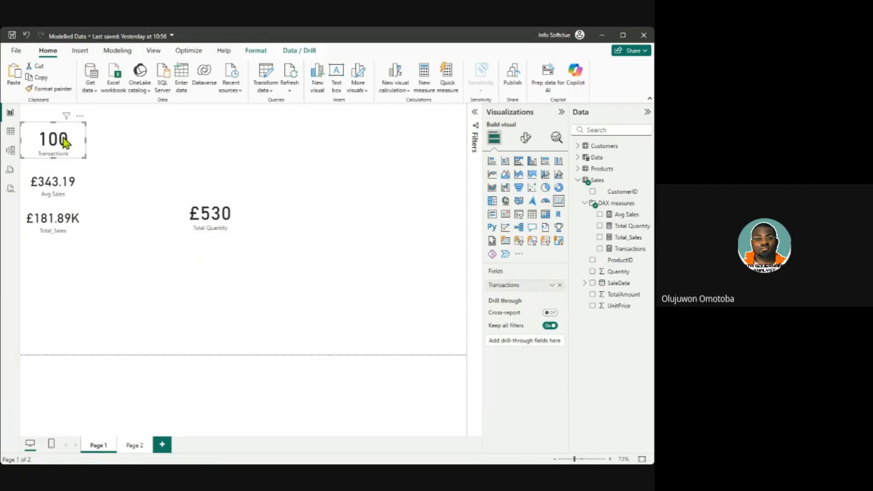
click(215, 221)
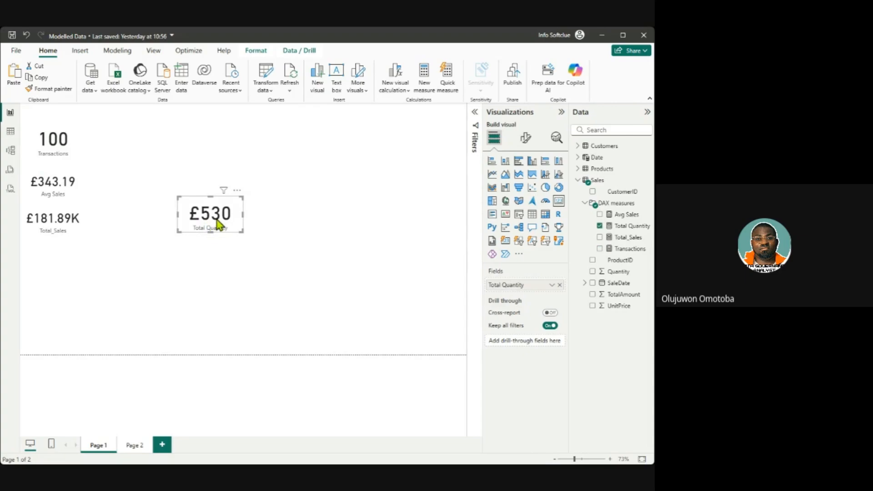
drag(216, 225, 183, 268)
drag(68, 230, 49, 344)
drag(157, 266, 35, 302)
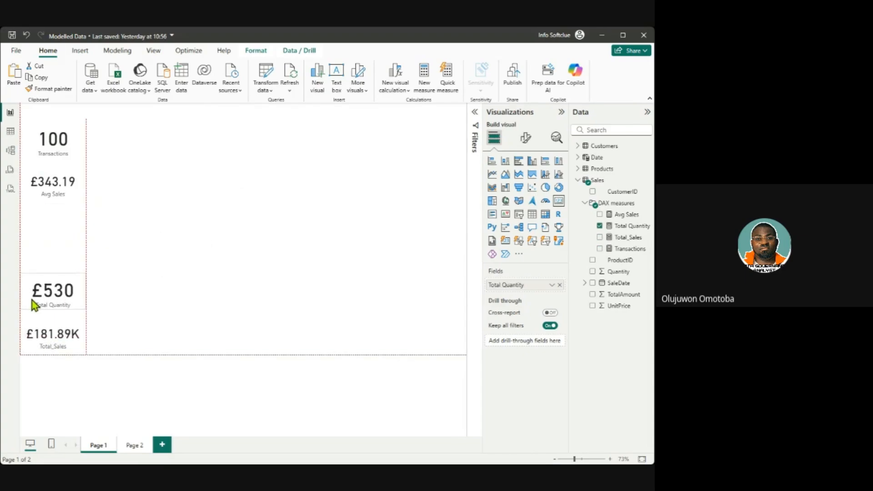
drag(69, 200, 64, 254)
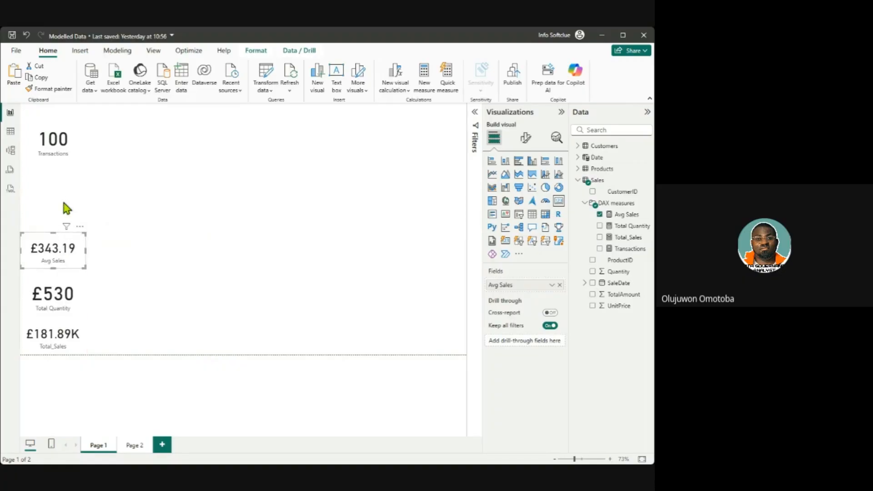
drag(57, 150, 53, 215)
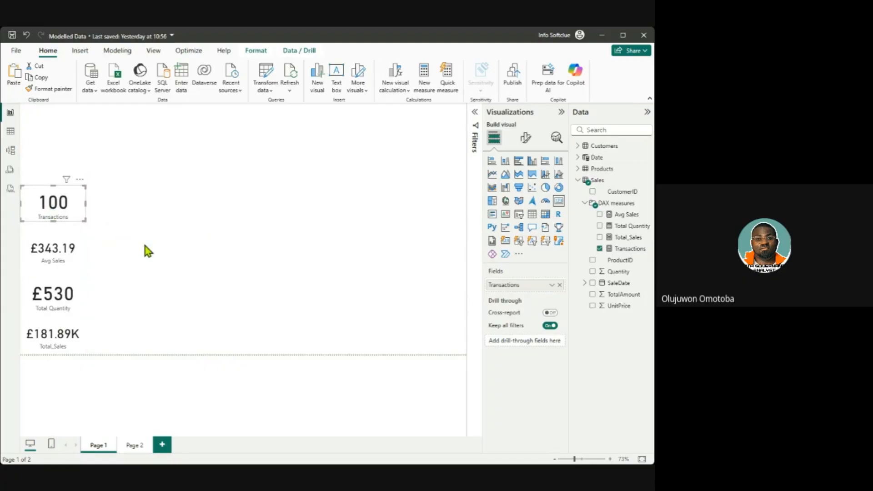
Step: Set the callout value font size of the Transactions and Total Quantity cards to 31
click(526, 137)
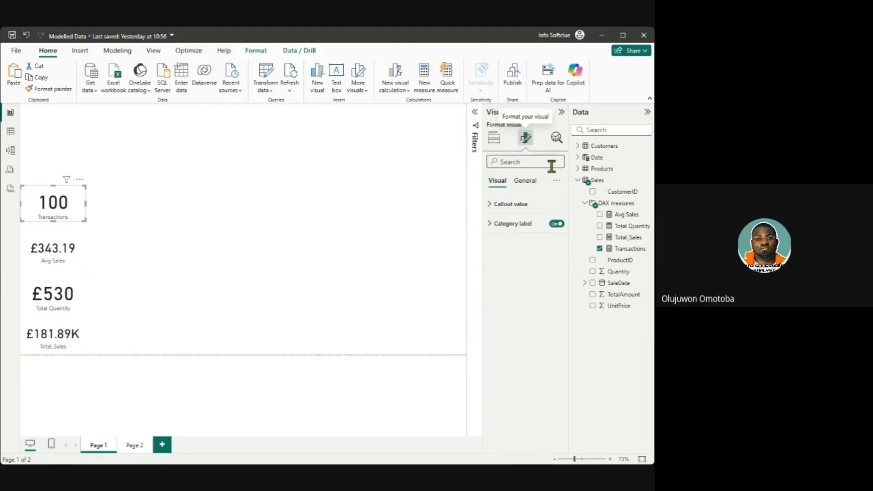
click(529, 202)
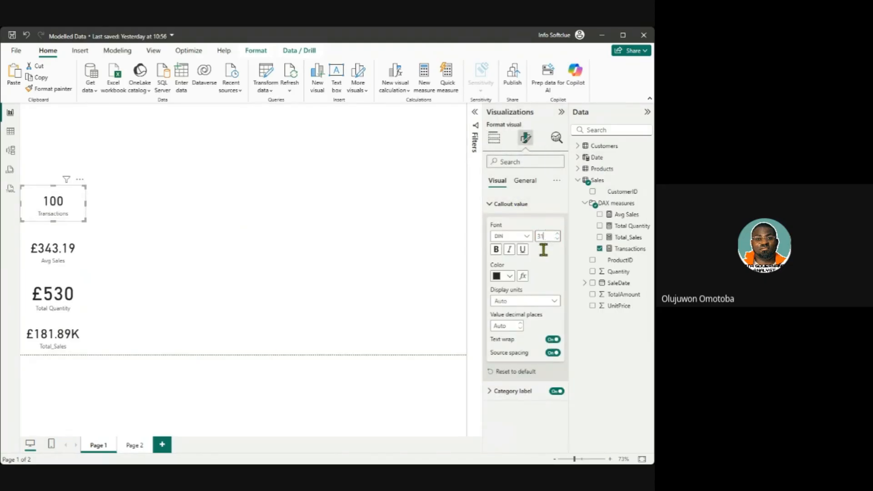
click(53, 305)
double_click(547, 236)
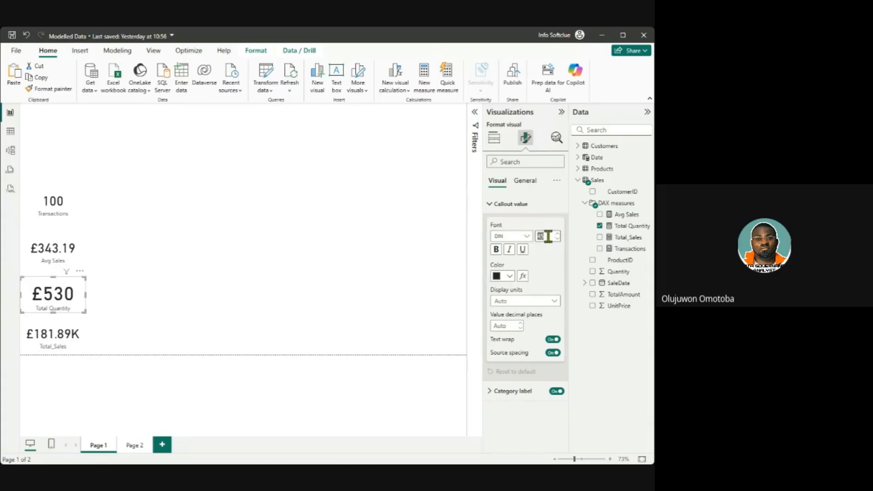
text(31)
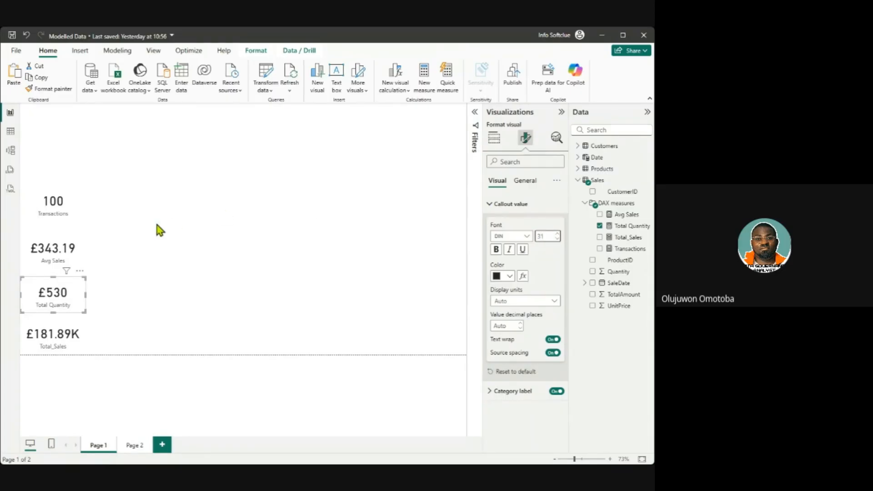
Step: Add a slicer in the empty lower-right area of the page and fill it with Month from the SaleDate date hierarchy
click(143, 268)
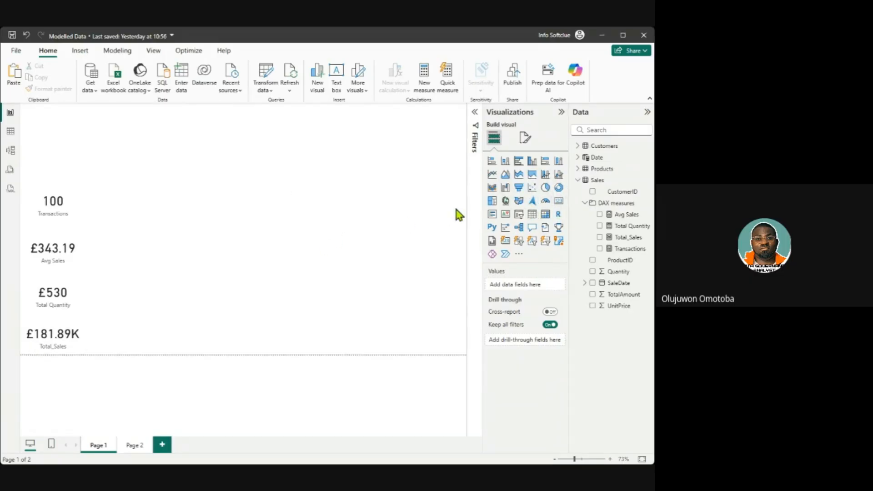
click(519, 215)
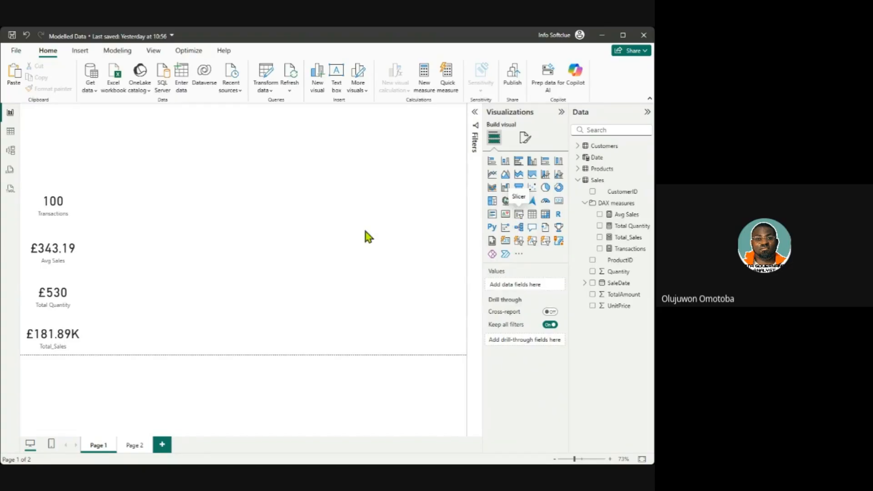
drag(68, 115, 418, 309)
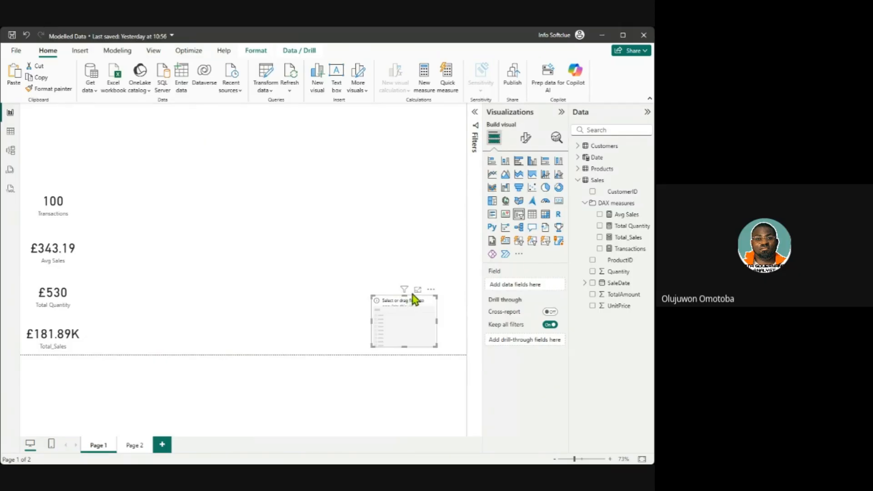
click(585, 284)
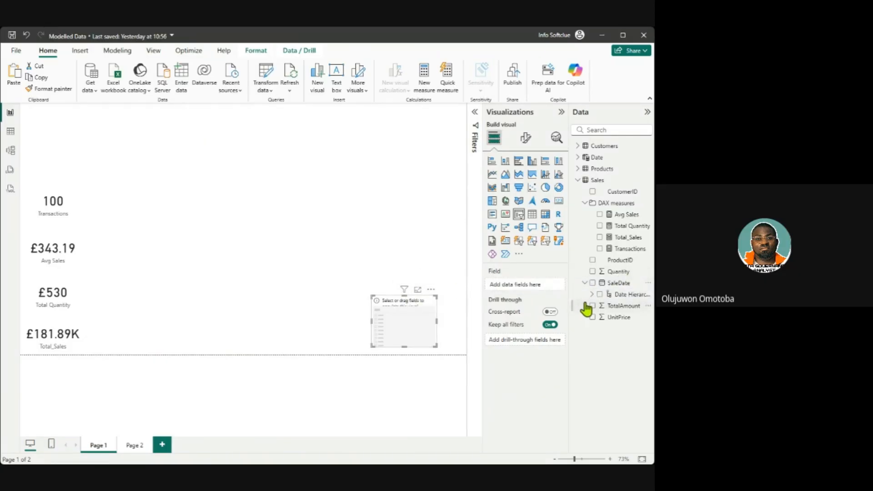
click(591, 294)
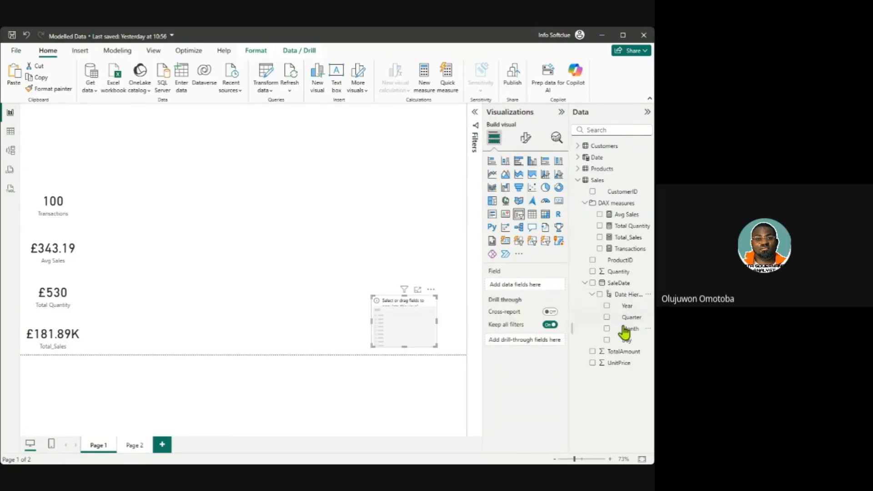
drag(626, 329, 411, 324)
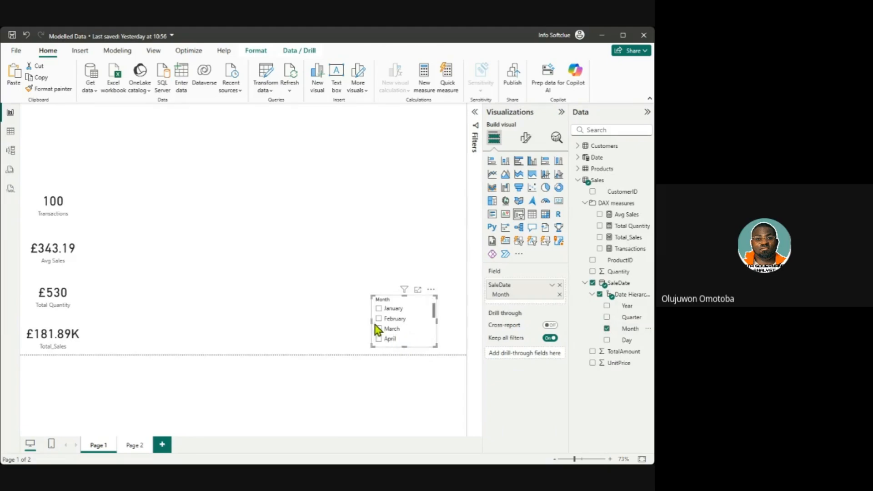
Step: Test the Month slicer with February, clear the selection, and move the slicer to the upper-right corner of the report page
click(369, 323)
click(390, 329)
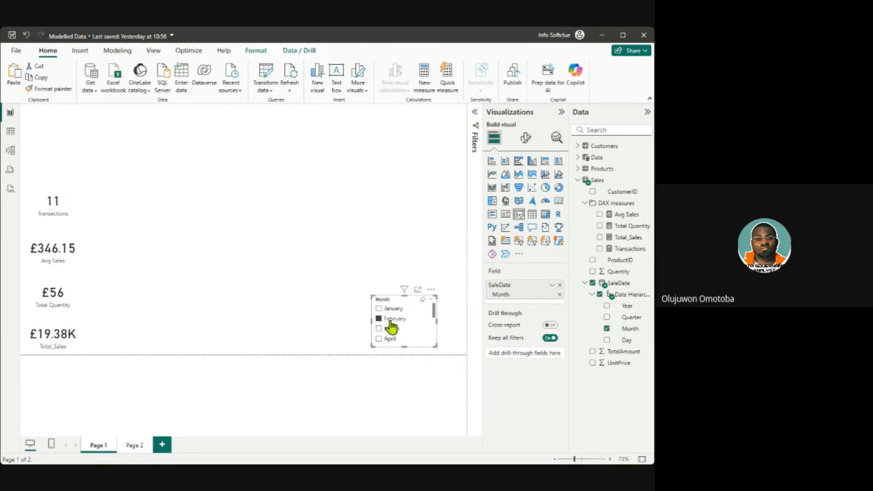
click(389, 328)
drag(411, 311, 415, 121)
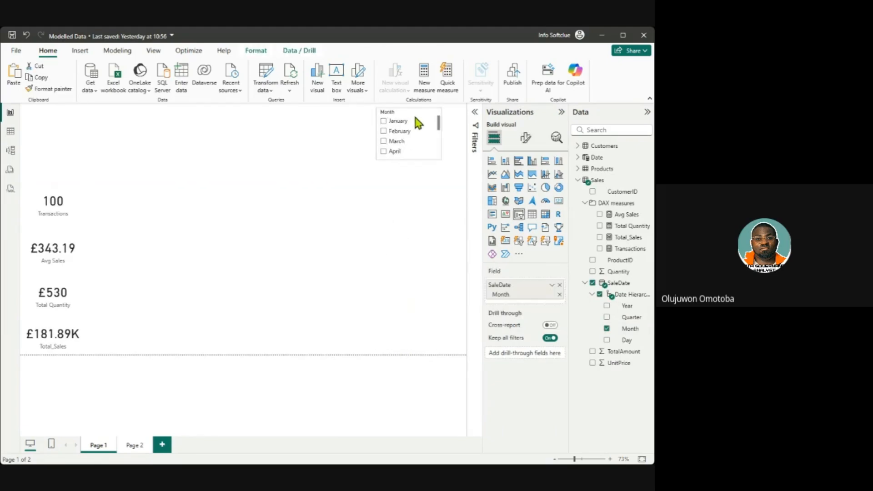
Step: Check how the cards respond to the January and February slicer selections, and clear the month filter
click(393, 122)
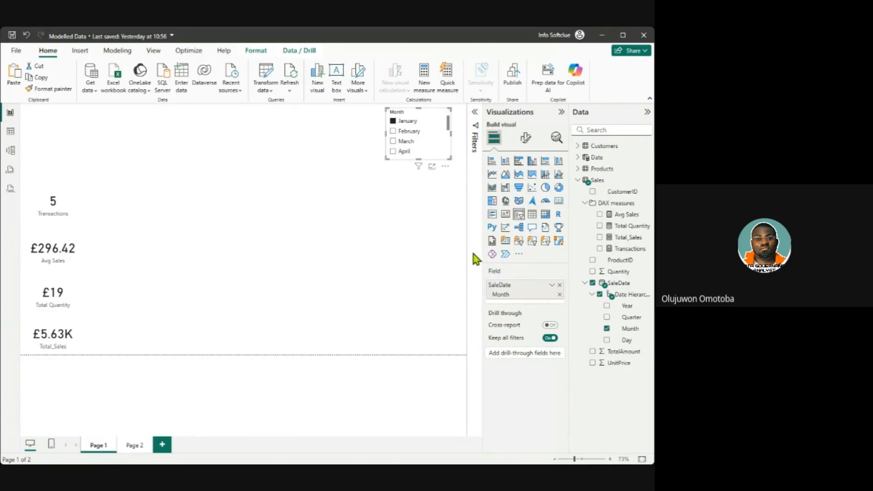
click(392, 132)
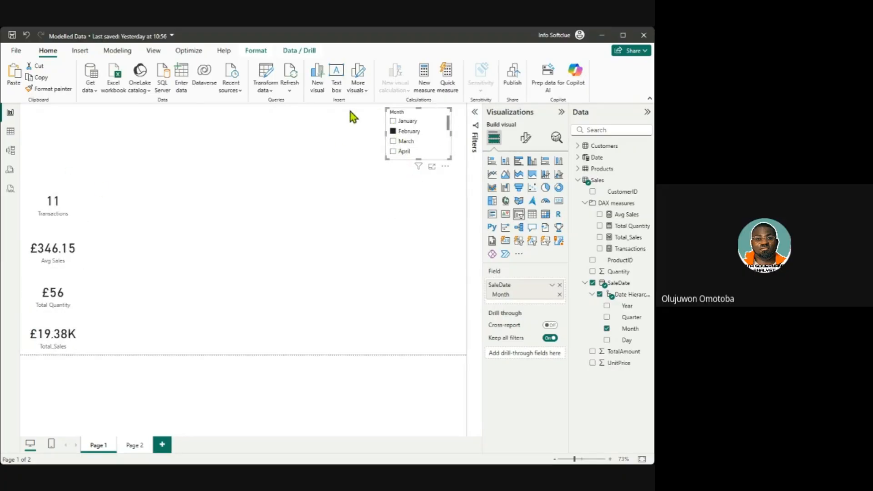
click(393, 131)
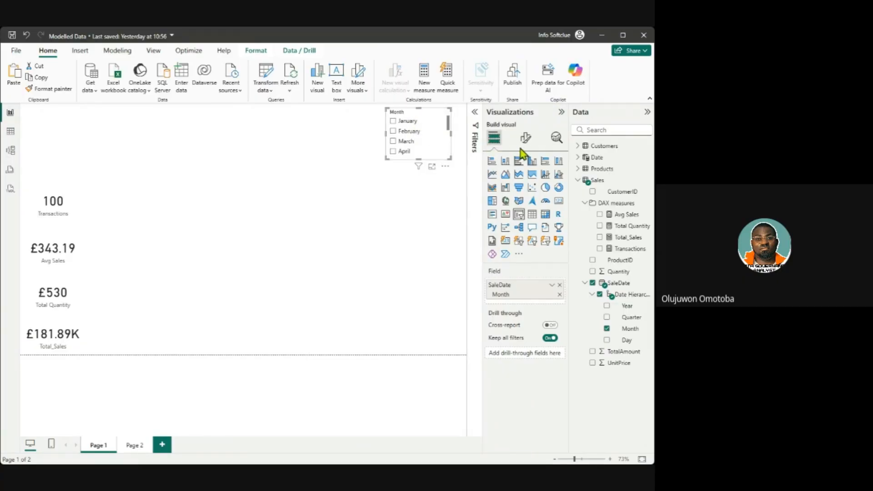
Step: Set the Month slicer's style to Tile and stretch the slicer down to the page's lower edge to fit all twelve months
click(525, 139)
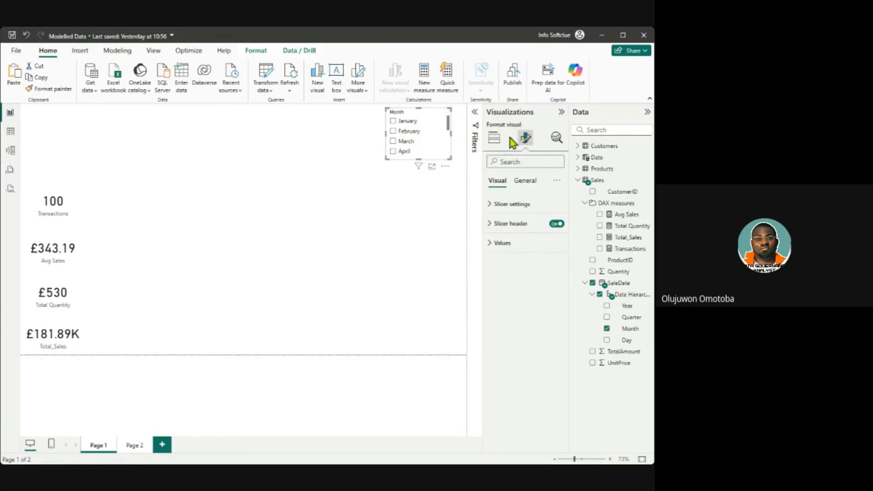
click(490, 205)
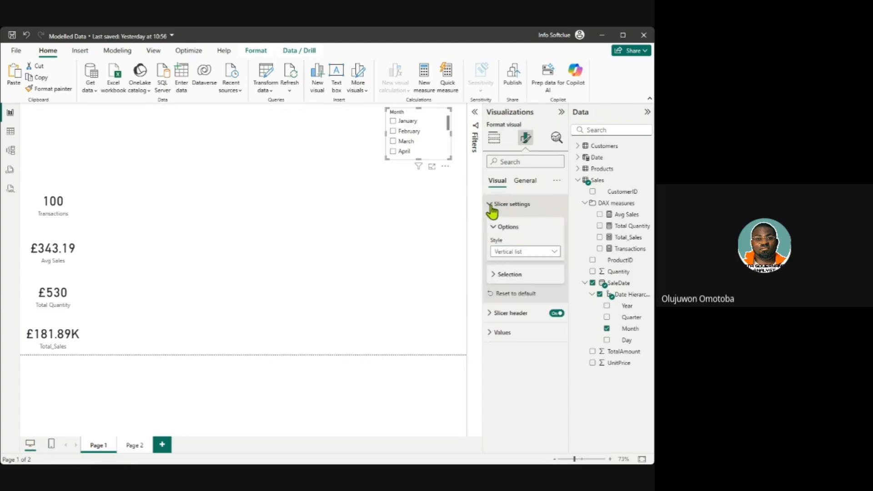
click(495, 253)
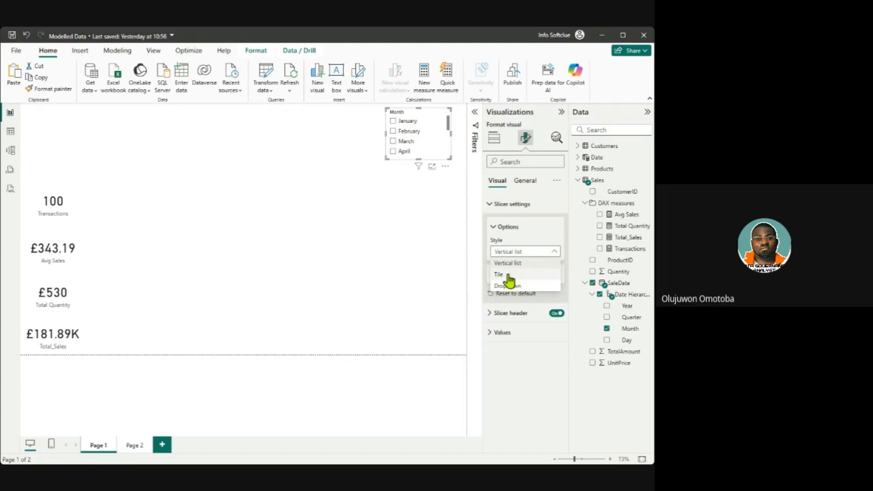
click(509, 274)
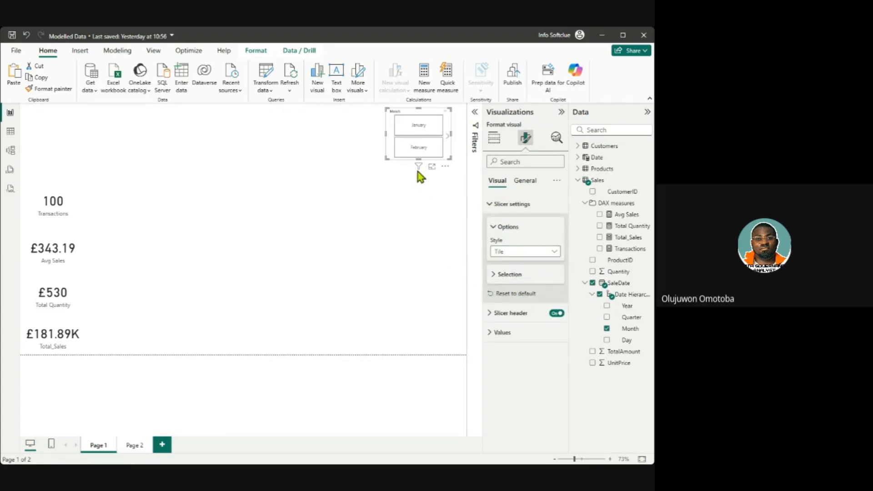
drag(387, 159, 381, 353)
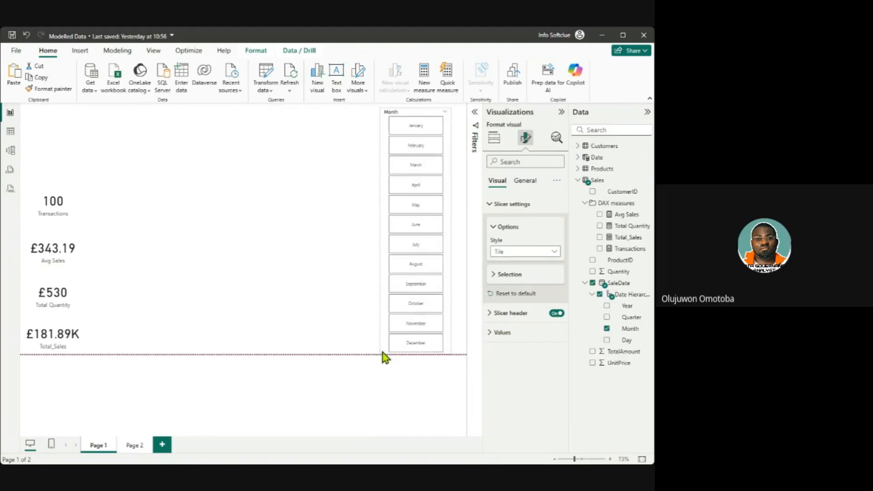
Step: Check how the cards respond to December and to the months from January to September in the slicer, and clear the selection
click(421, 348)
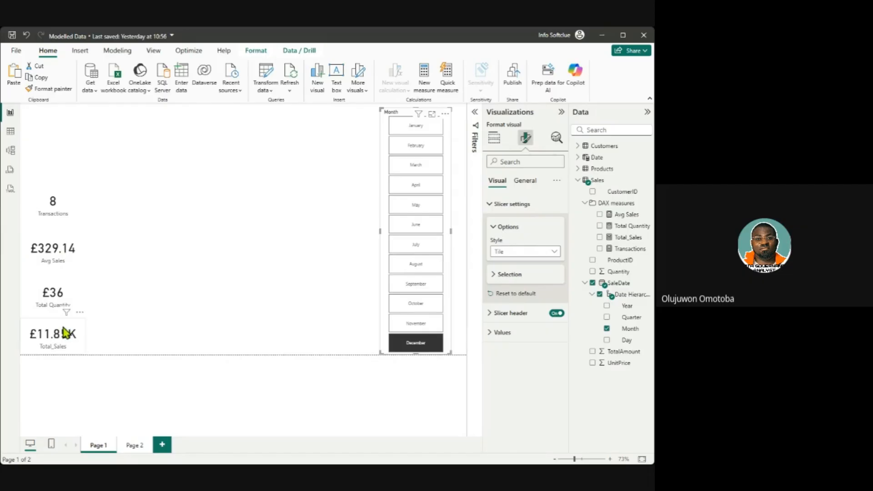
click(414, 129)
click(414, 146)
click(414, 165)
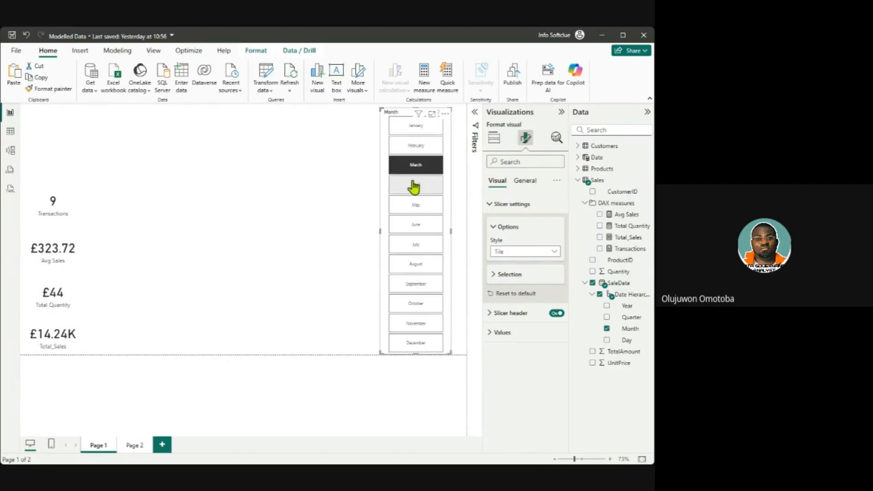
click(415, 188)
click(413, 205)
click(415, 225)
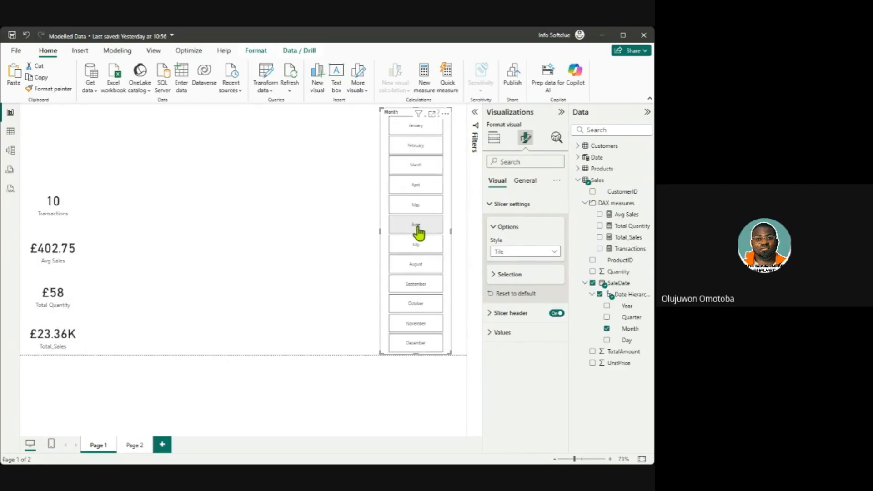
click(416, 247)
click(415, 266)
click(417, 283)
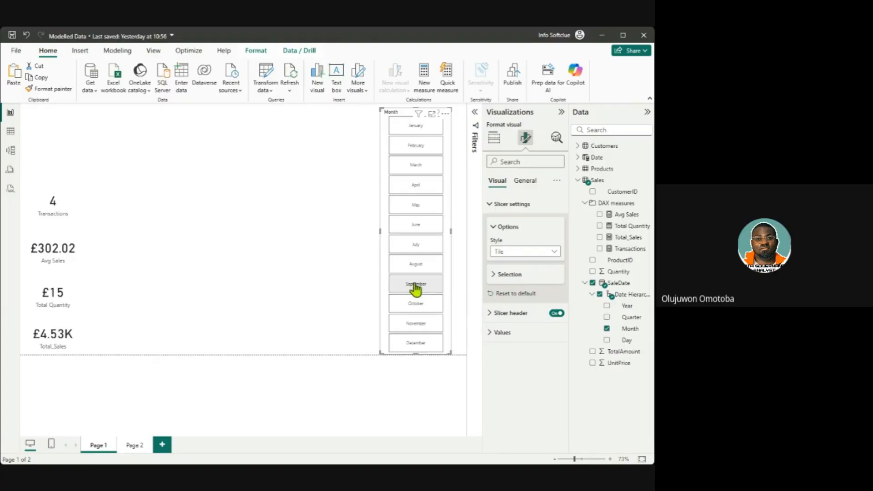
click(415, 284)
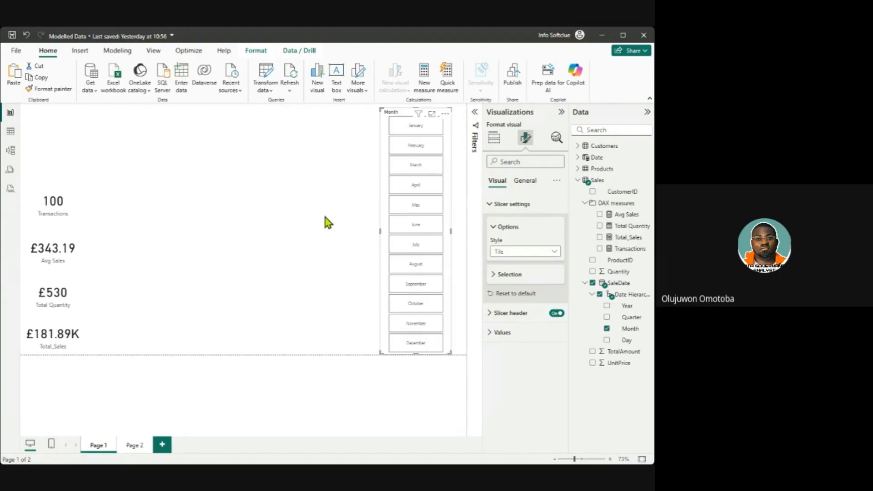
Step: Review the relationships between the Products, Customers and Sales tables in the data model, and return to the report page
click(11, 150)
scroll(334, 220, up, 1)
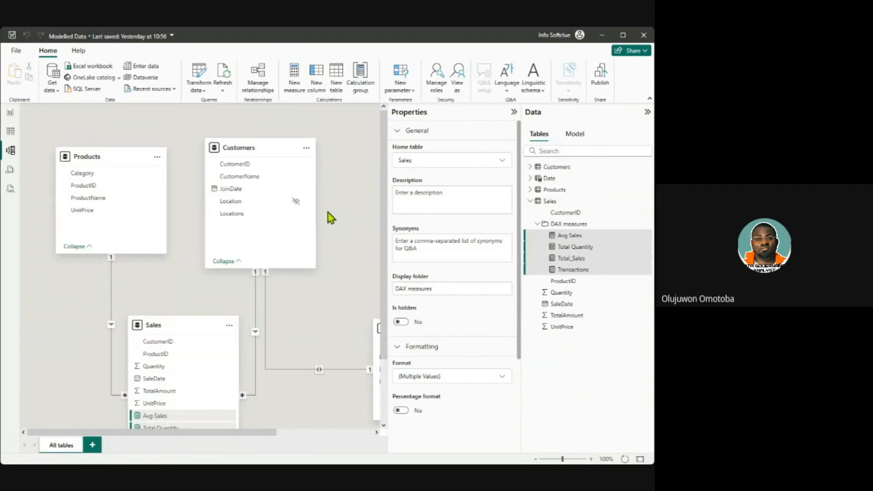
scroll(324, 236, down, 2)
scroll(205, 244, up, 2)
scroll(205, 243, up, 1)
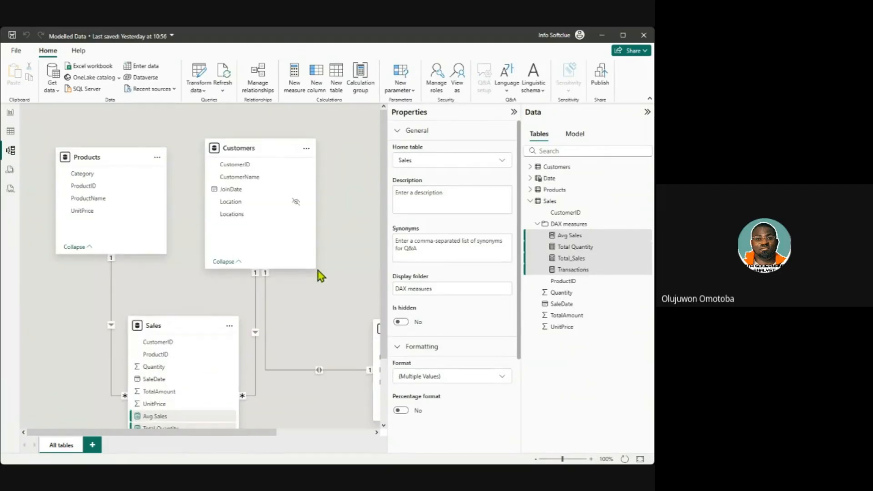
click(10, 113)
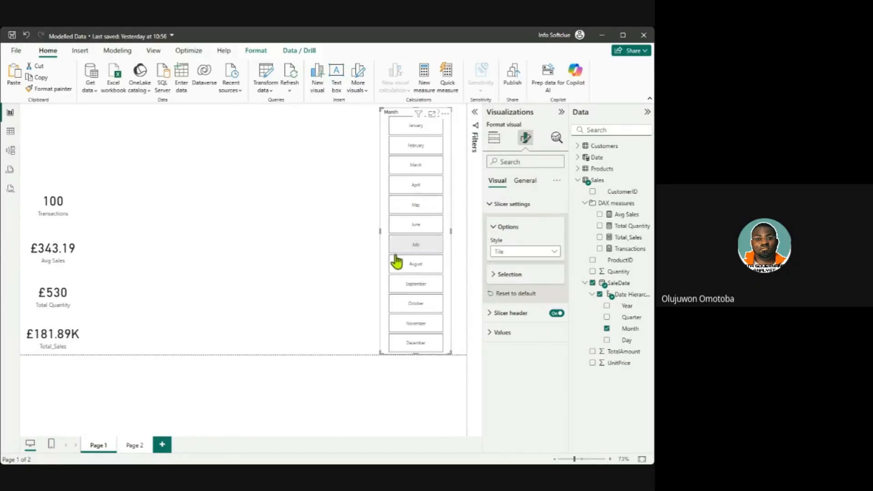
Step: Shrink the Month slicer in the page's upper-right corner so that only the January, February and March tiles fit
drag(381, 353, 390, 167)
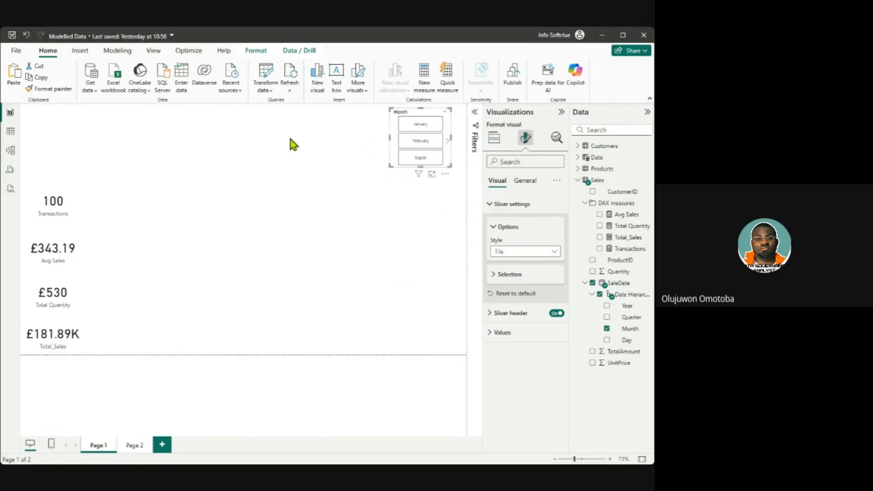
drag(110, 182, 31, 353)
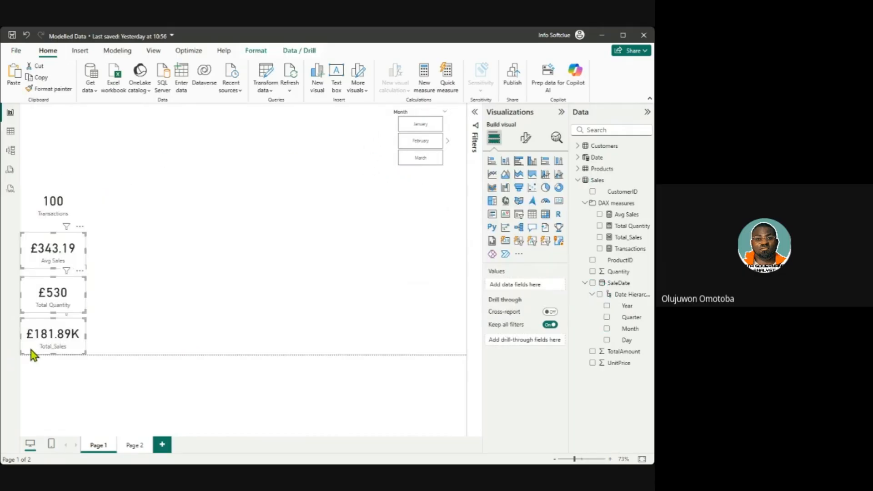
click(171, 206)
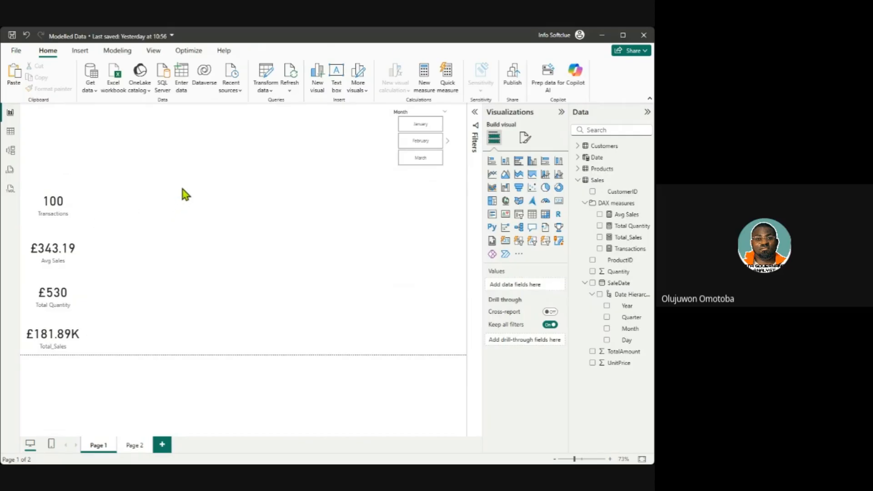
double_click(205, 177)
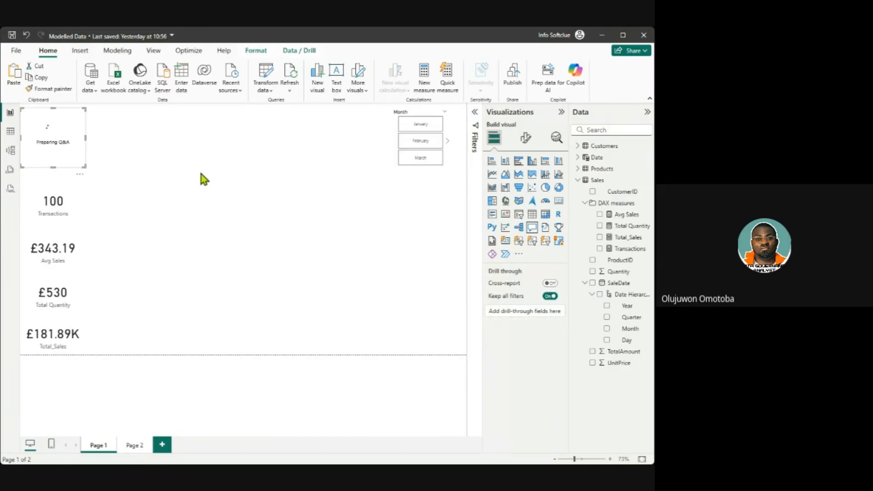
drag(78, 122, 275, 175)
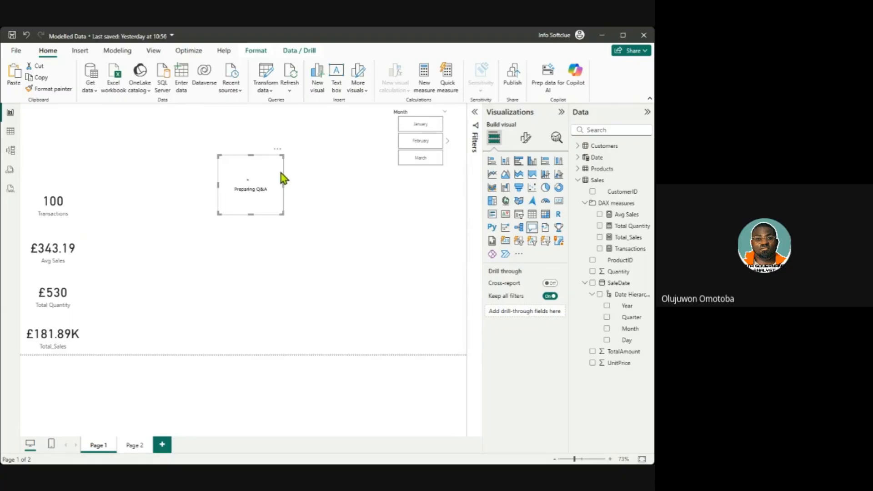
key(Delete)
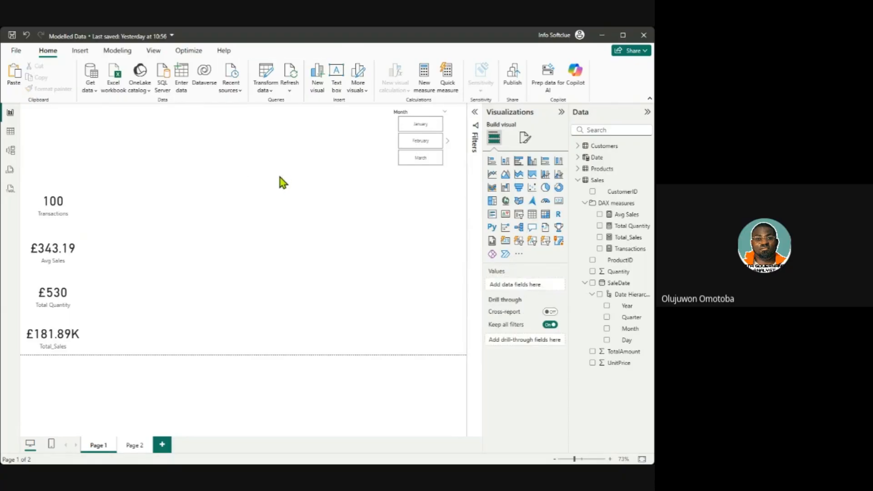
Step: Add a Q&A visual in the middle of the page and ask it for "total_sales month barchart"
double_click(276, 200)
drag(59, 136, 304, 176)
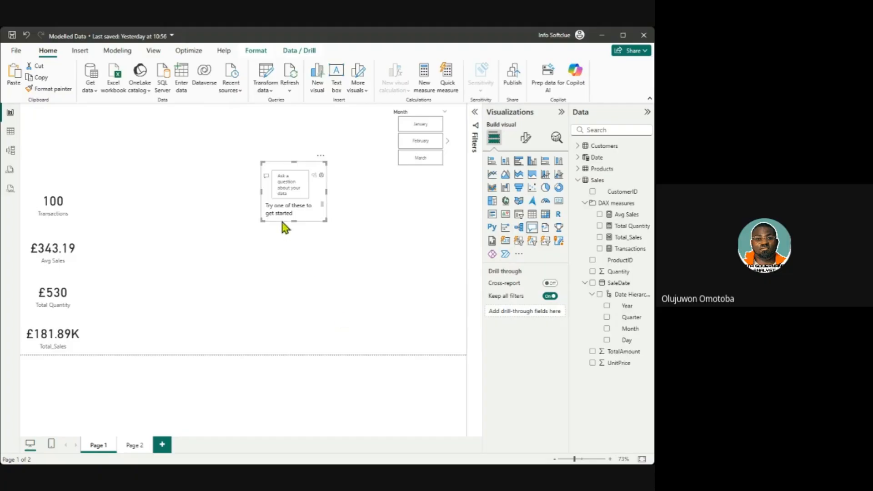
click(295, 186)
text(tot)
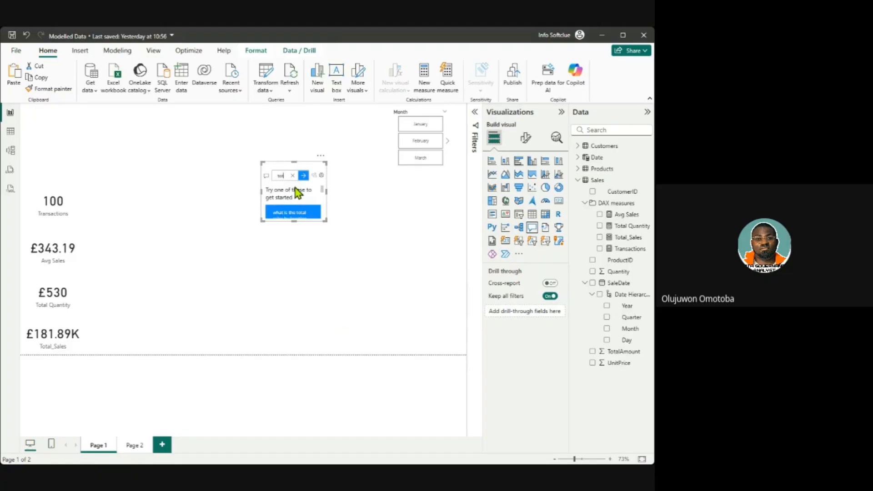
text(al sa)
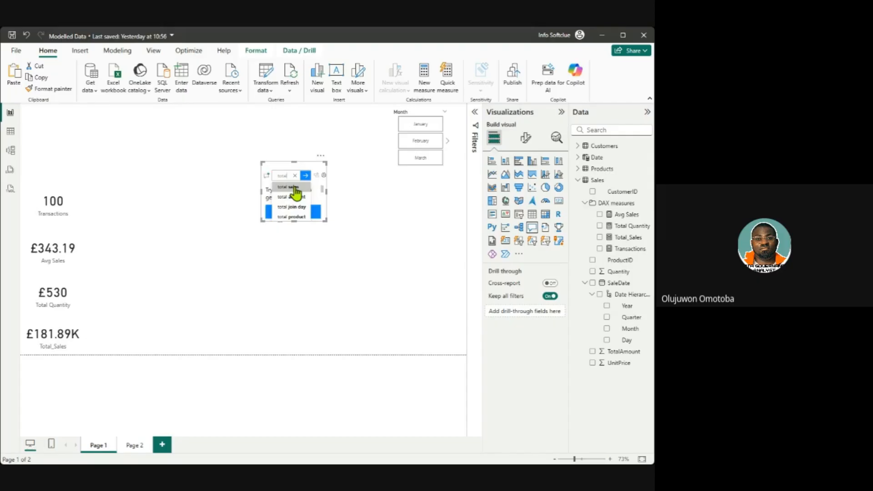
text(sales)
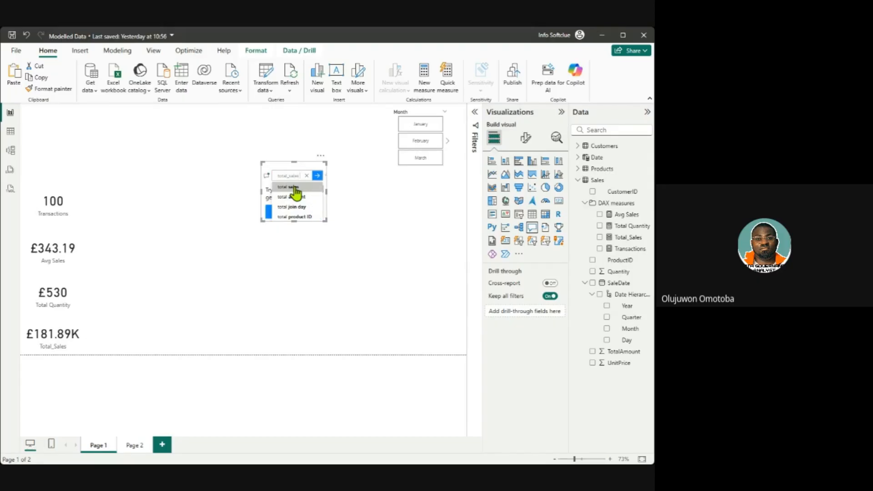
text( month)
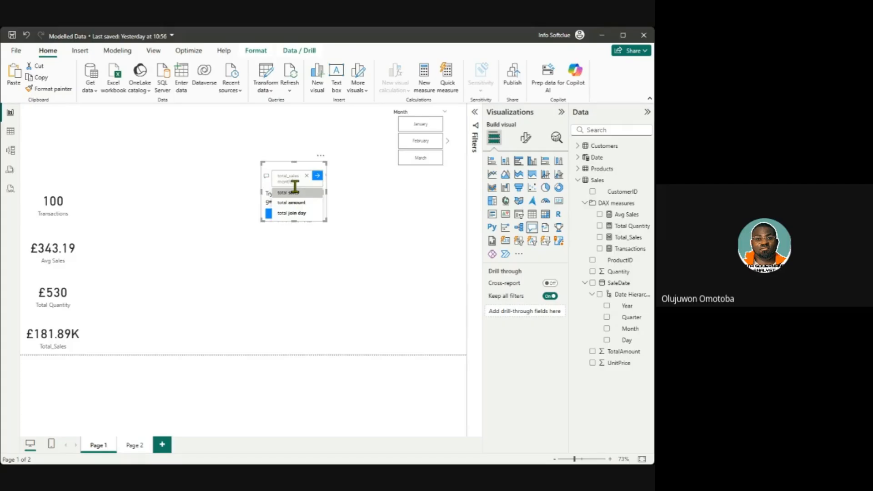
text( by)
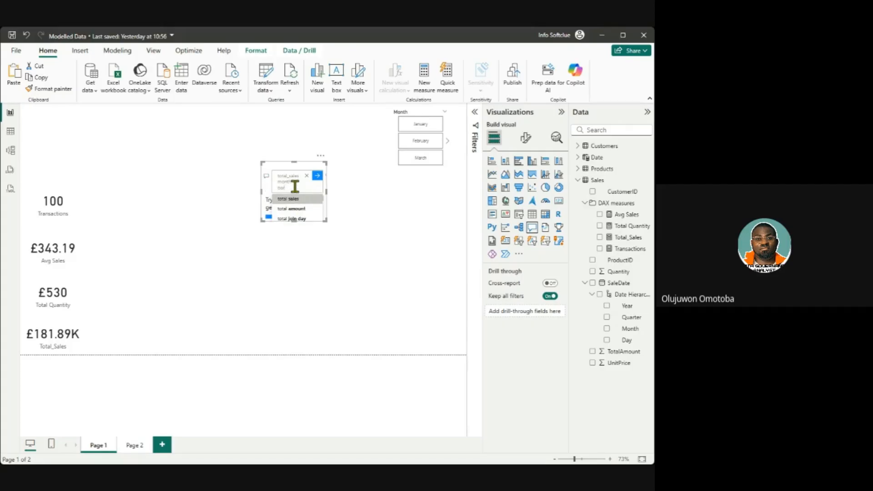
text(rc)
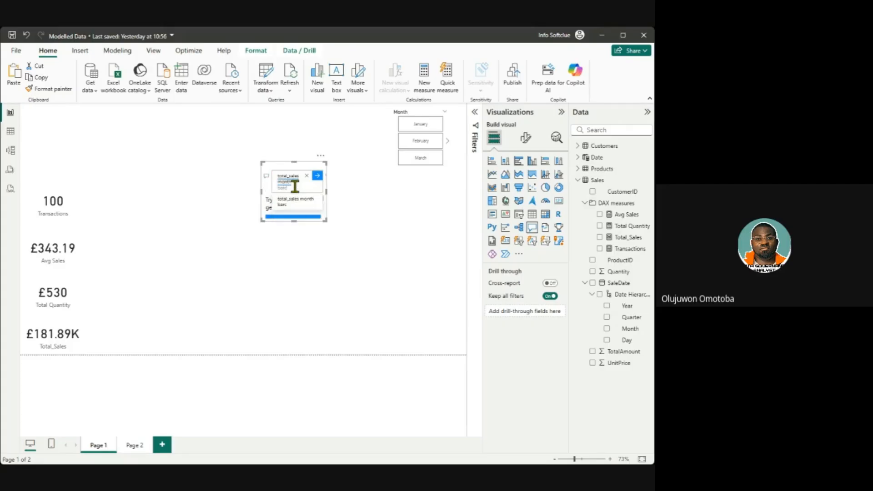
text(hart)
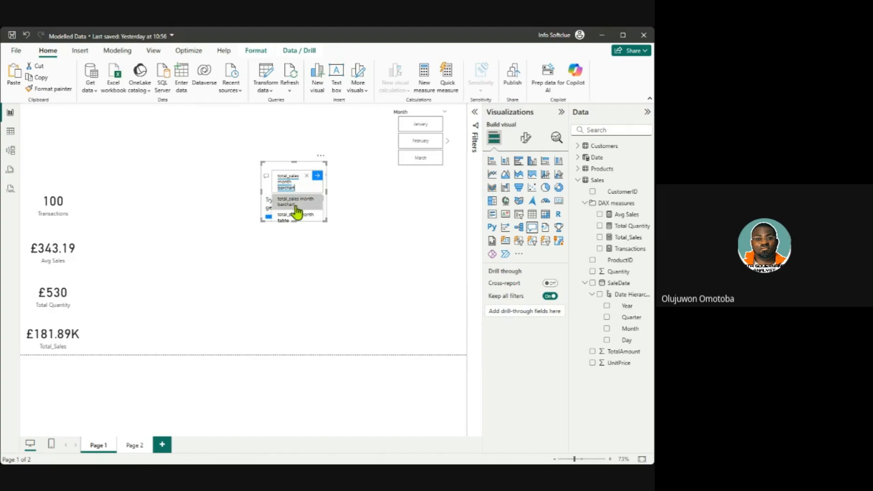
click(296, 206)
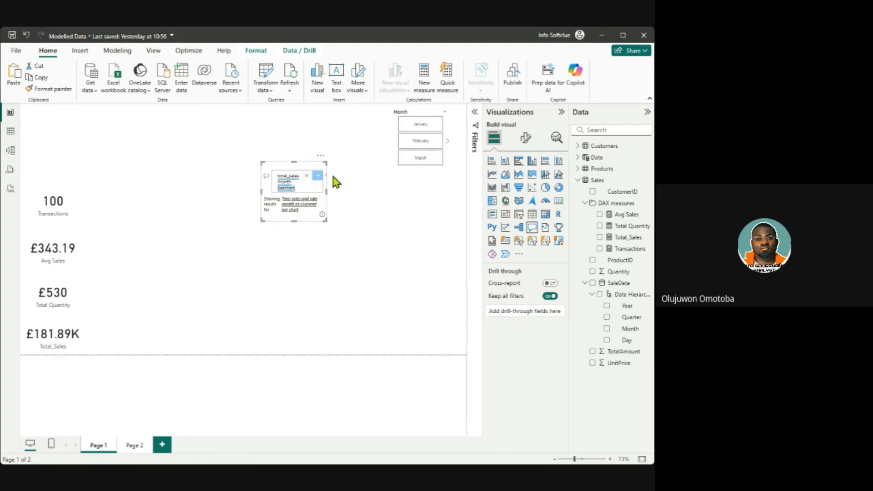
Step: Enlarge the Q&A visual, convert its result into a standard bar chart, and move the chart beside the KPI cards
click(351, 233)
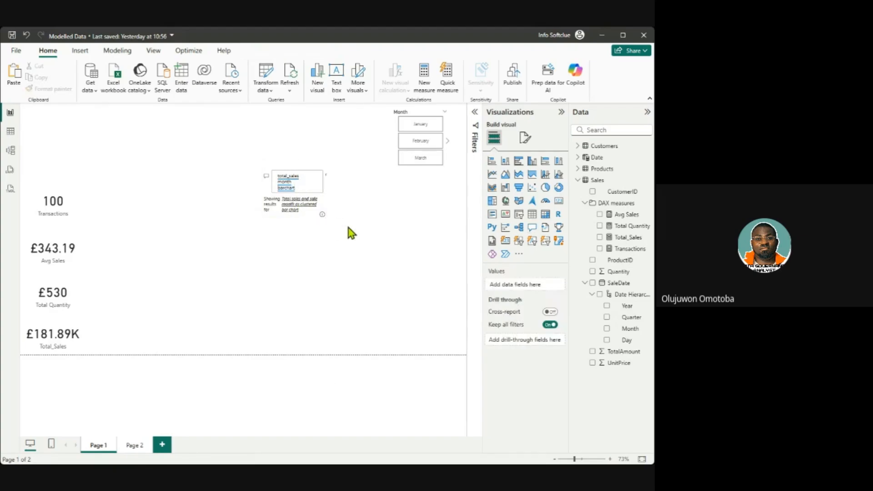
click(324, 206)
drag(326, 230, 393, 250)
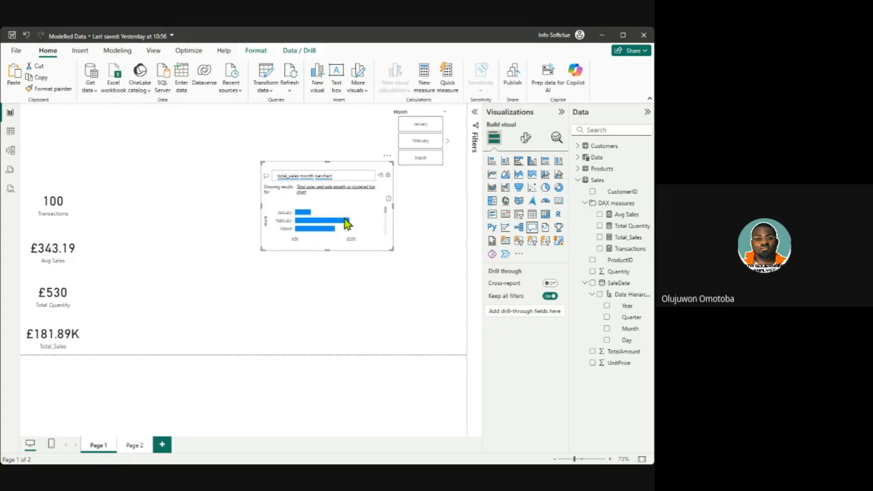
click(380, 176)
drag(343, 169, 225, 176)
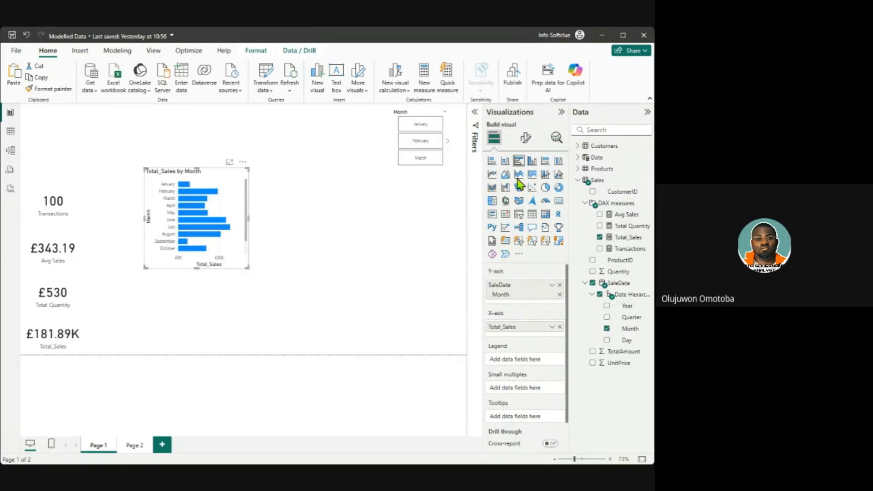
Step: Build a second clustered bar chart of Total_Sales by SaleDate Month below the slicer and make it taller
click(518, 164)
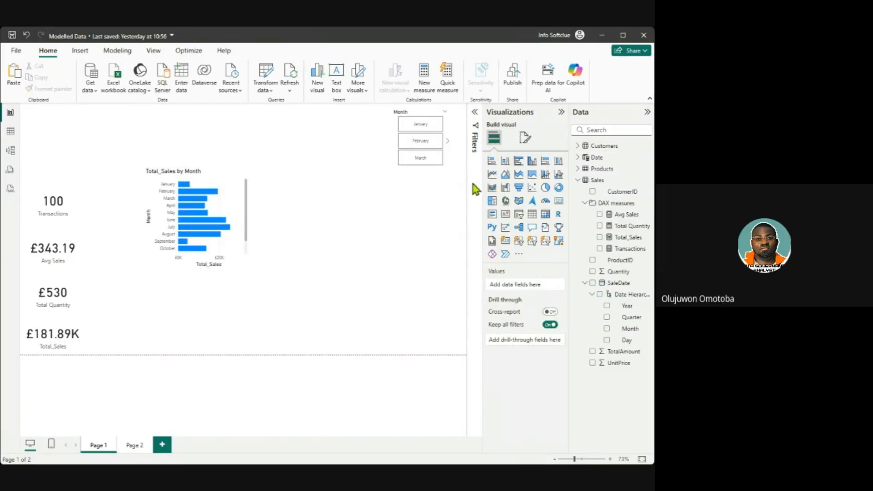
click(518, 161)
drag(72, 136, 374, 208)
click(599, 238)
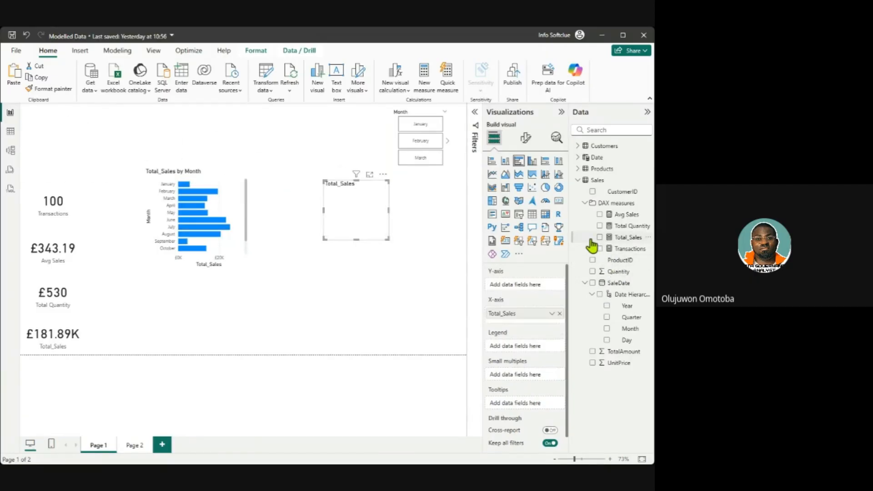
drag(358, 241, 358, 269)
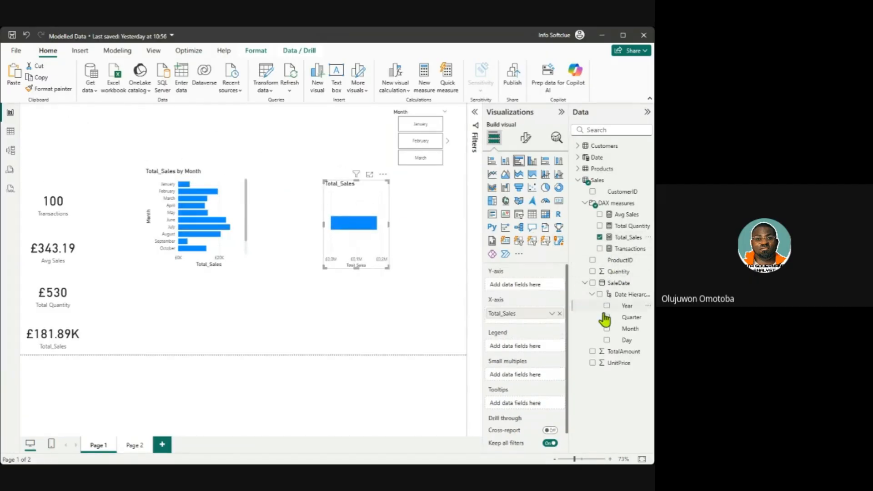
click(607, 328)
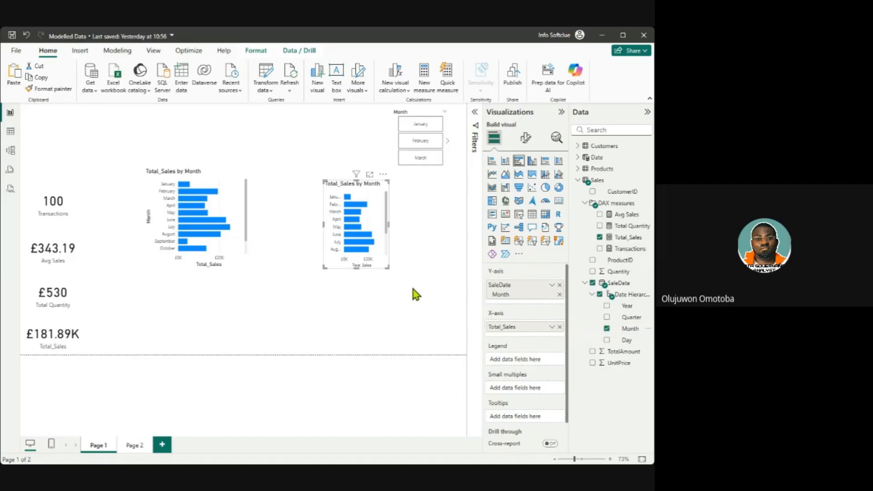
Step: Widen the second Total_Sales by Month bar chart below the slicer, then delete it
drag(388, 265, 420, 274)
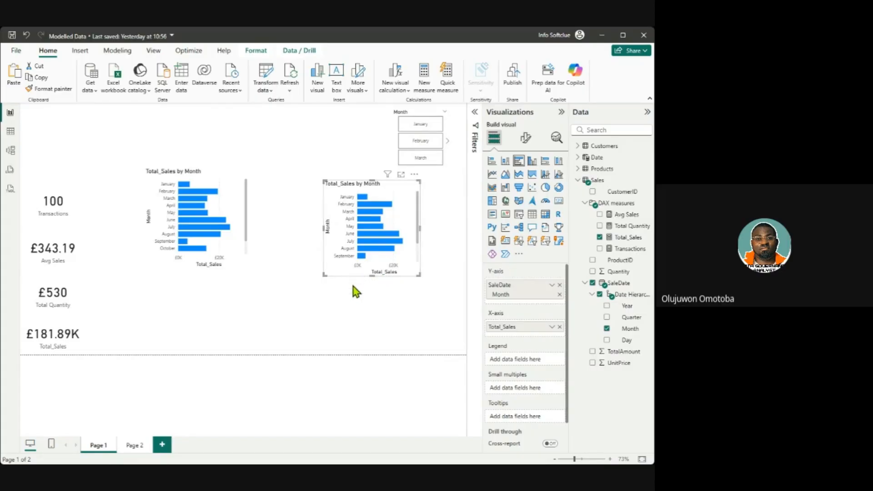
key(Delete)
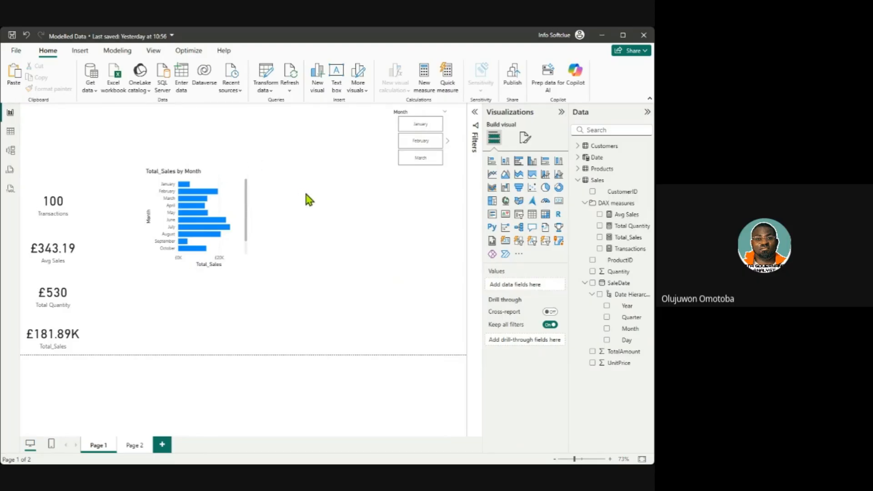
Step: Add a Q&A visual on an empty part of the page and ask it for "transactions by product"
double_click(306, 195)
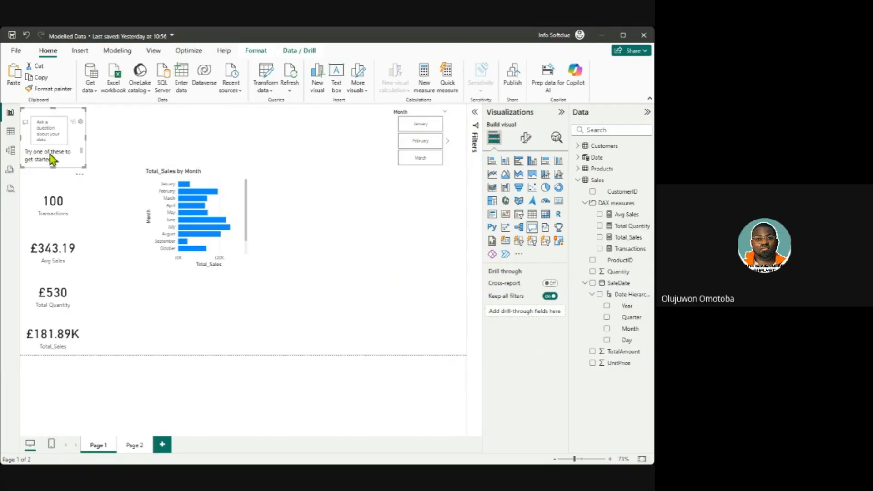
text(tra)
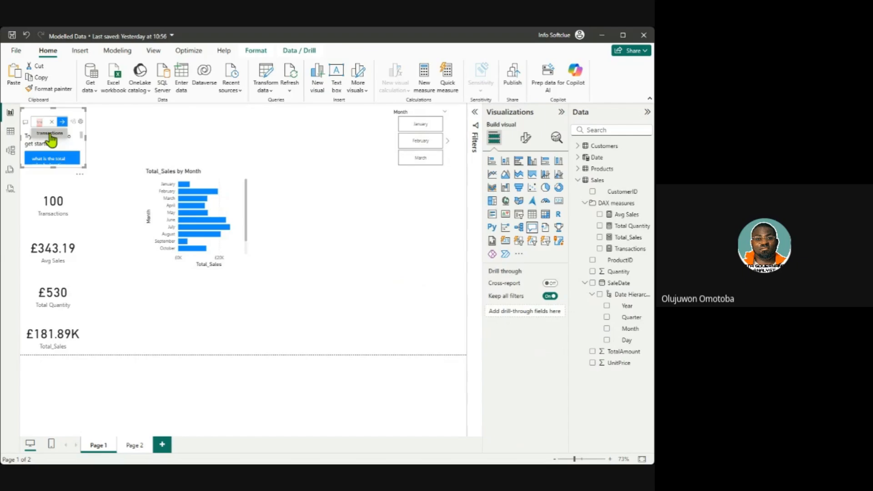
click(51, 133)
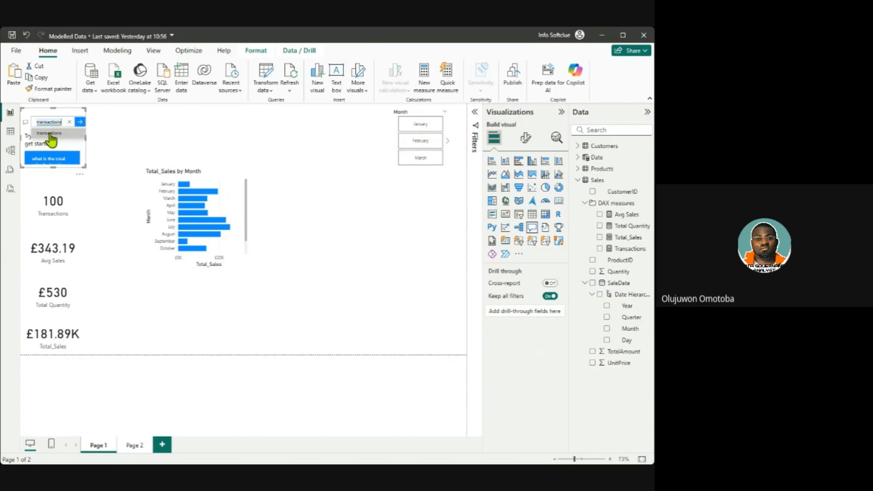
text(month)
key(BackSpace)
key(BackSpace)
key(BackSpace)
key(BackSpace)
key(BackSpace)
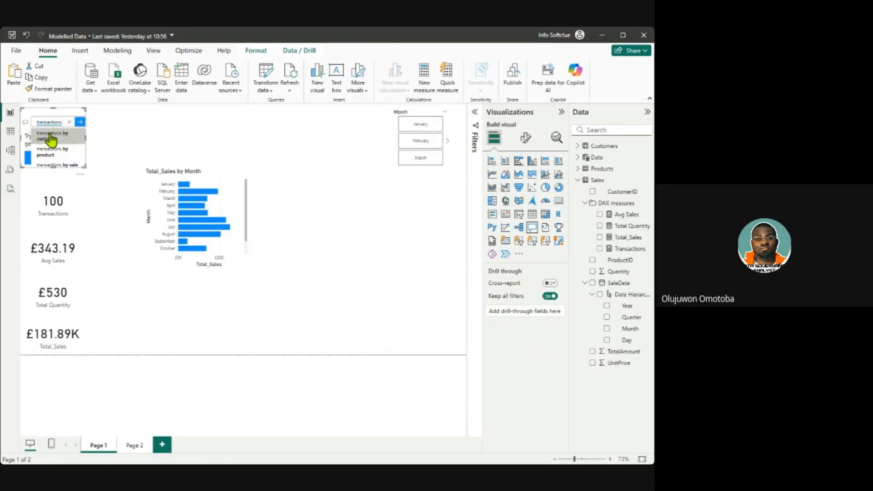
text(by p)
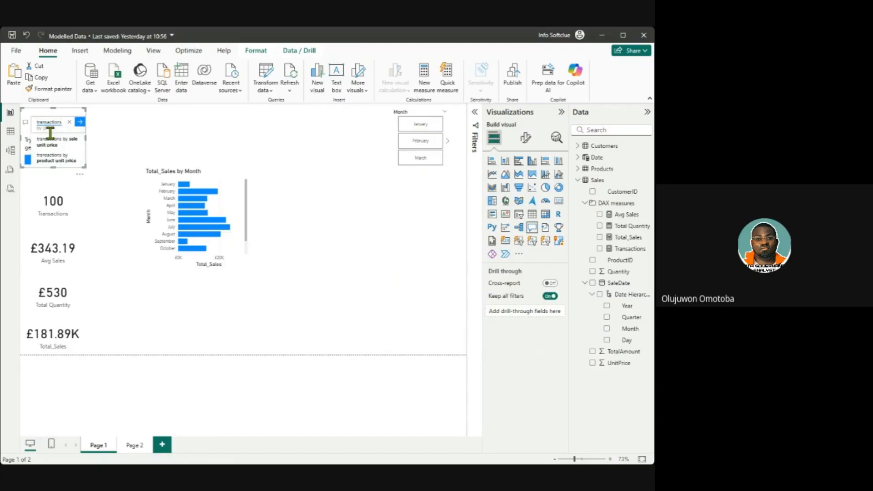
text(roduct)
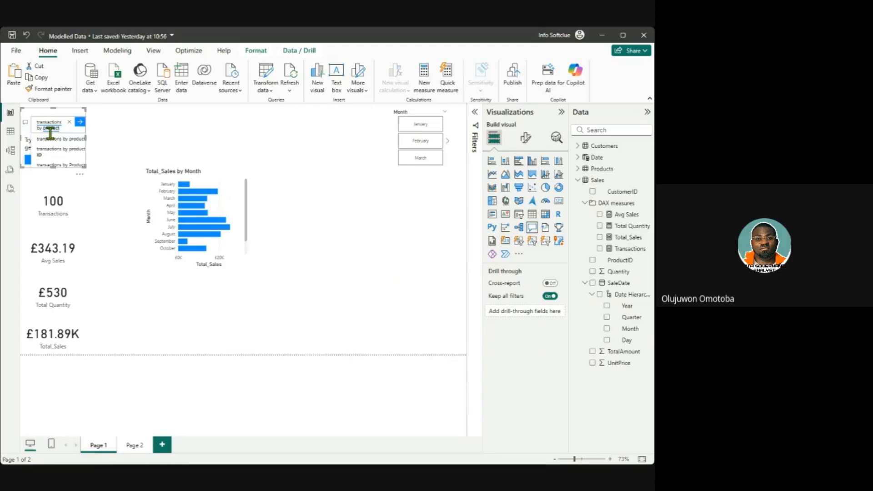
key(Return)
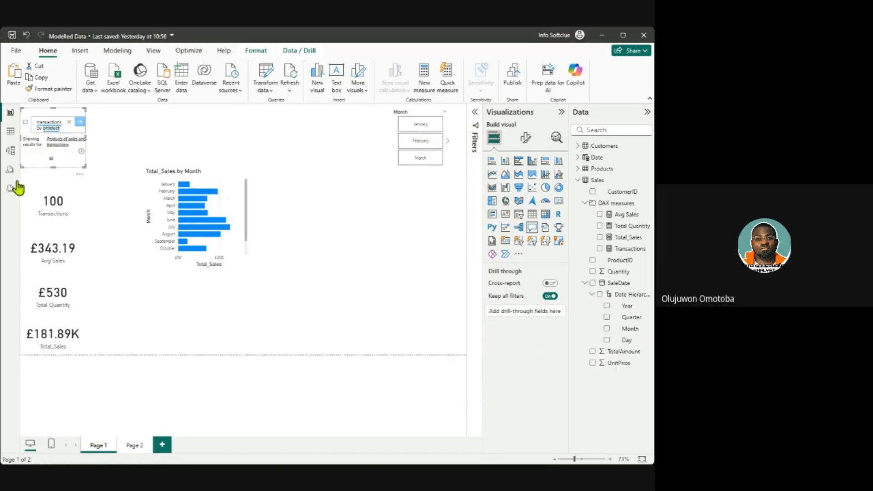
Step: Convert the Q&A result into a standard bar chart, enlarge it beside the Total_Sales by Month chart, and delete it
drag(84, 167, 135, 221)
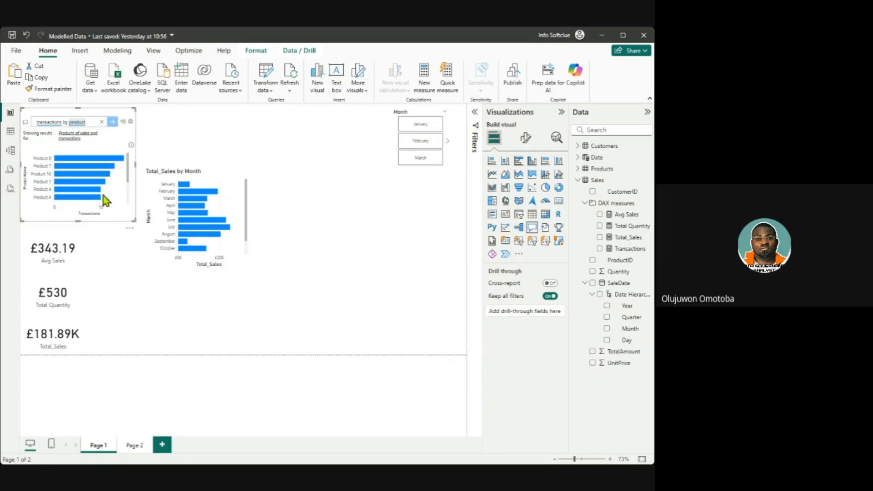
click(123, 122)
drag(129, 121, 381, 175)
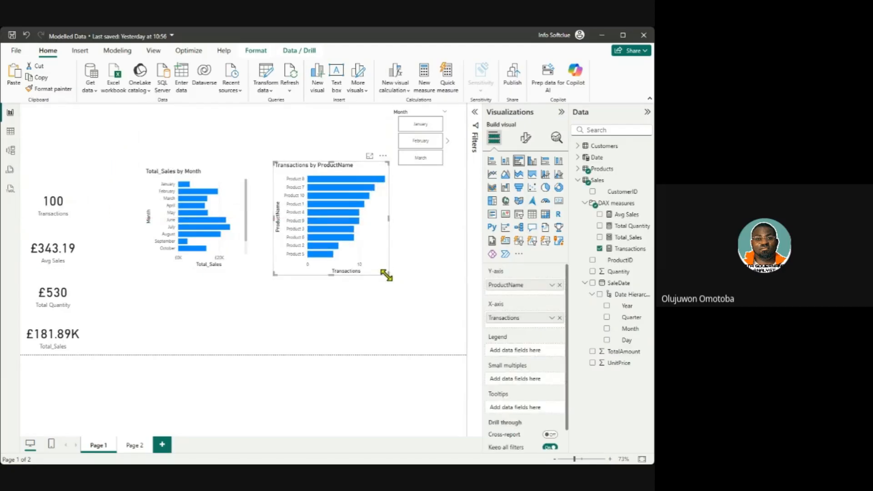
drag(388, 275, 433, 321)
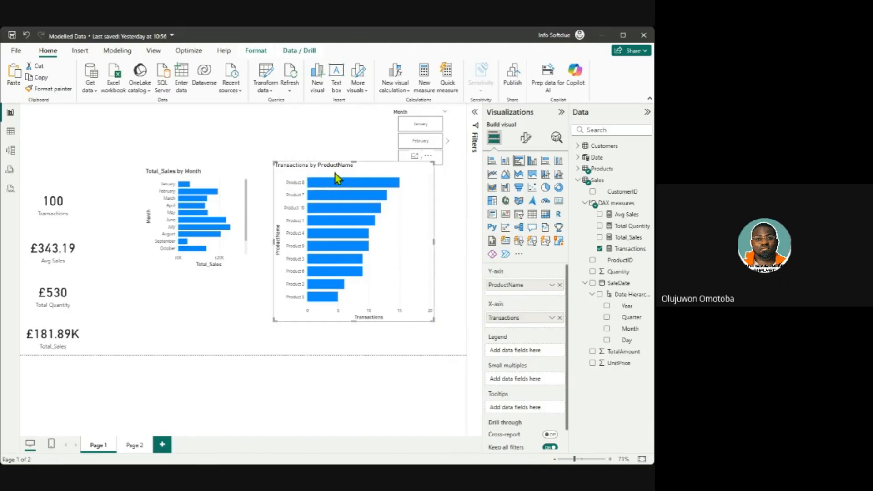
key(Delete)
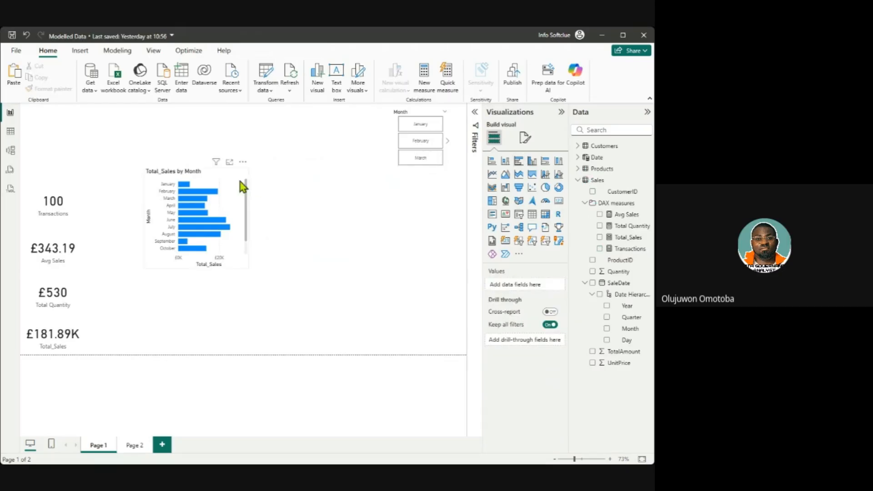
Step: Move the Total_Sales by Month chart below the Month slicer and enlarge it so that all twelve months fit
drag(224, 176, 329, 194)
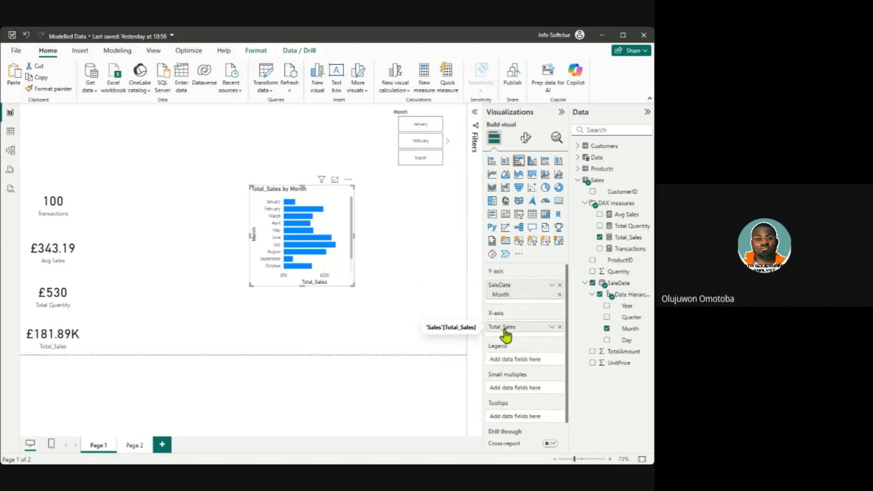
drag(354, 237, 423, 245)
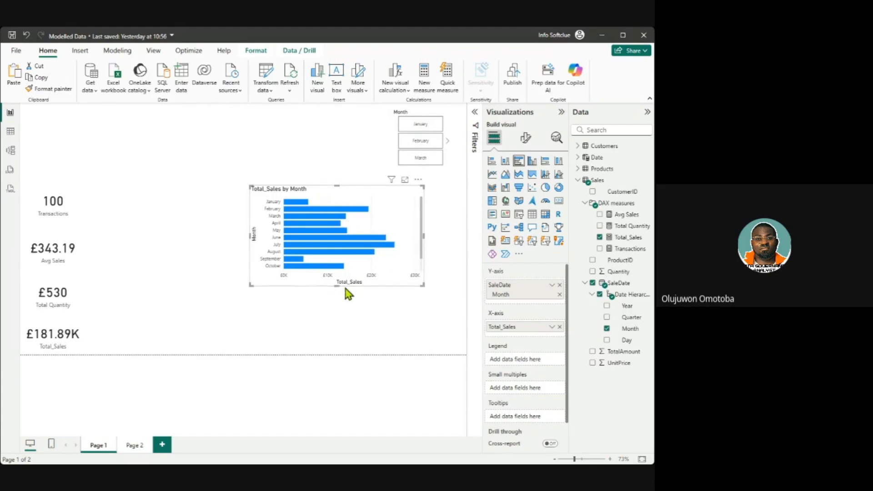
drag(335, 287, 347, 329)
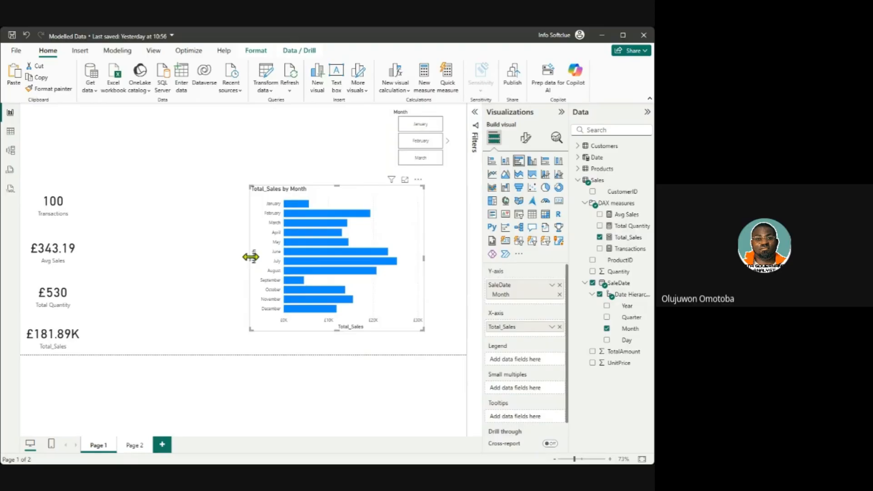
Step: Turn on data labels for the Total_Sales by Month chart and extend the chart down to the page's lower edge
click(525, 139)
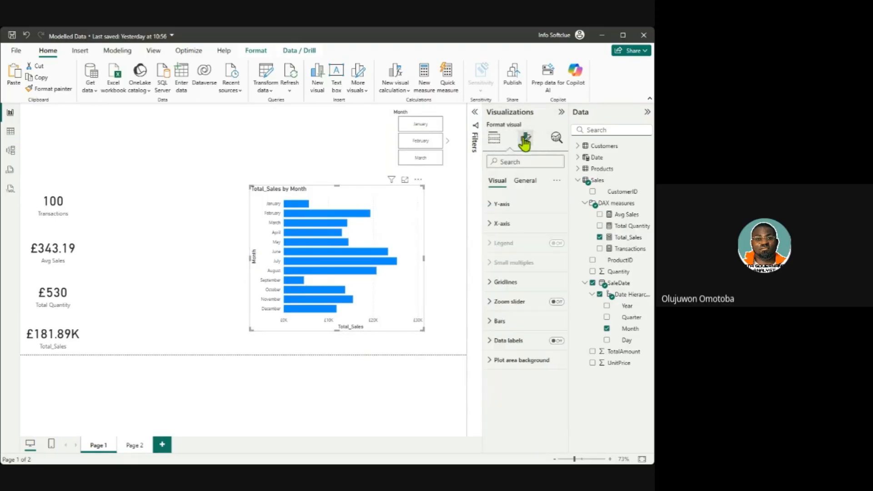
click(557, 341)
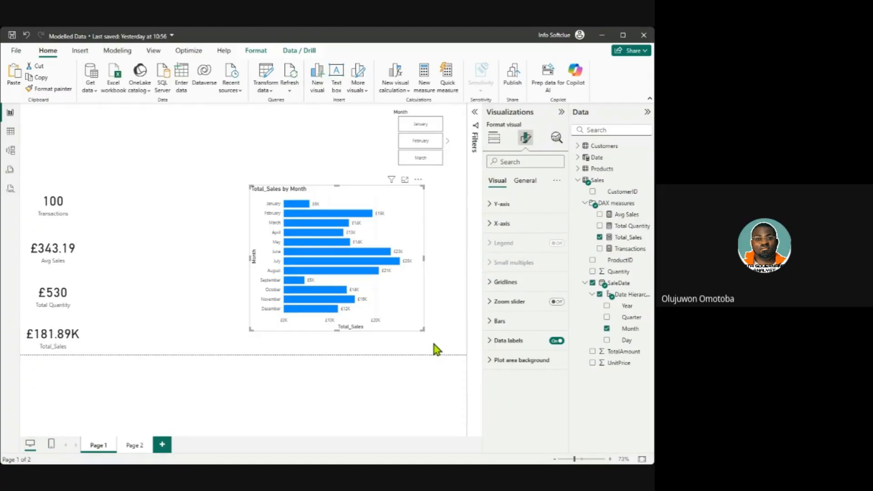
drag(338, 329, 342, 353)
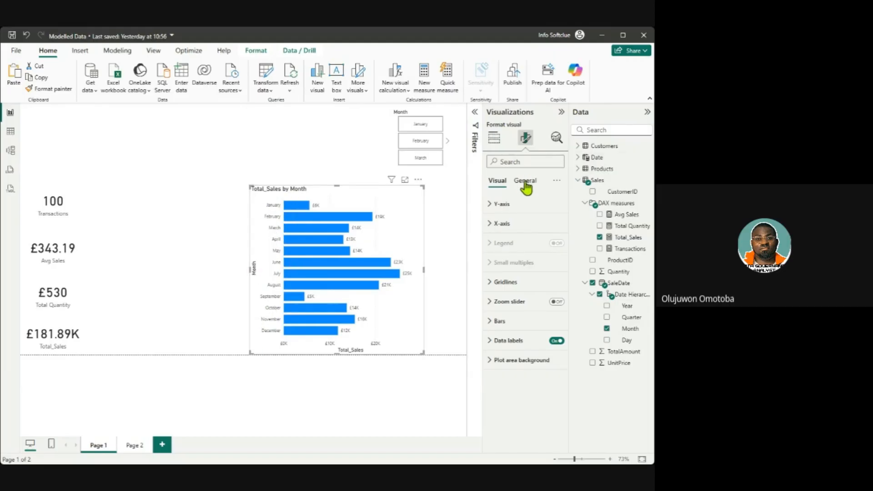
Step: Format the chart's Y-axis values in black, bold, with font size 11
click(492, 205)
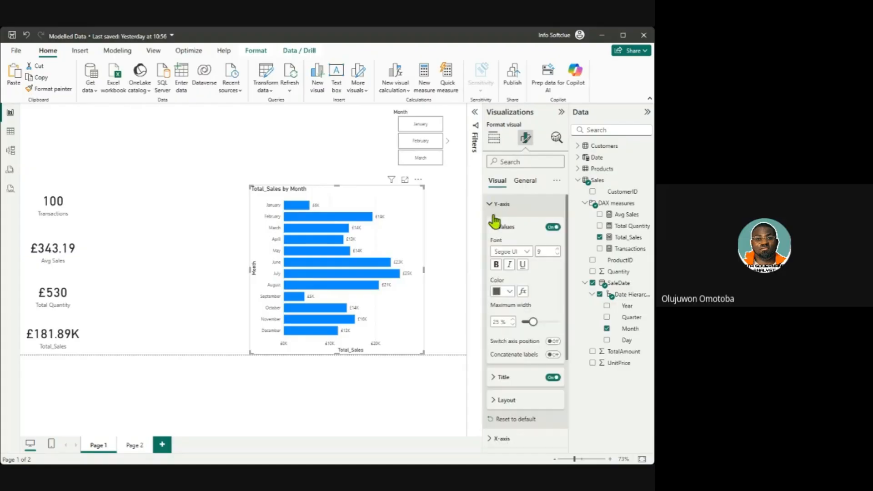
click(509, 293)
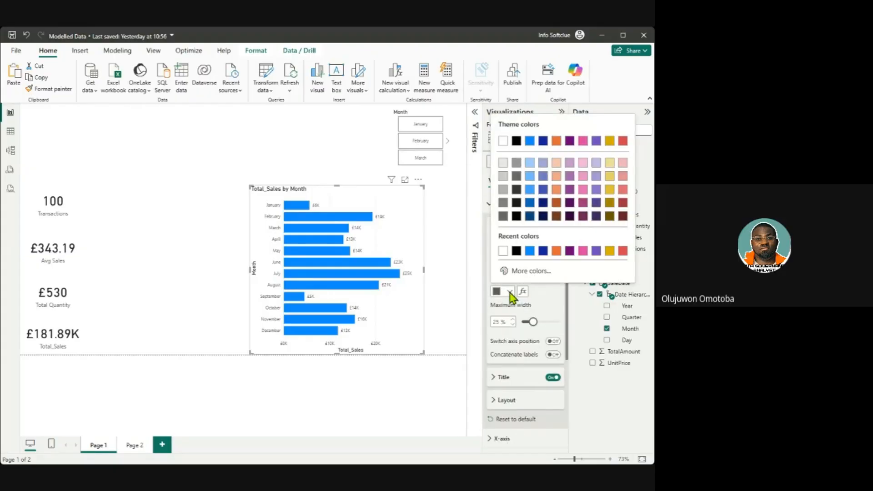
click(516, 142)
mouse_move(288, 277)
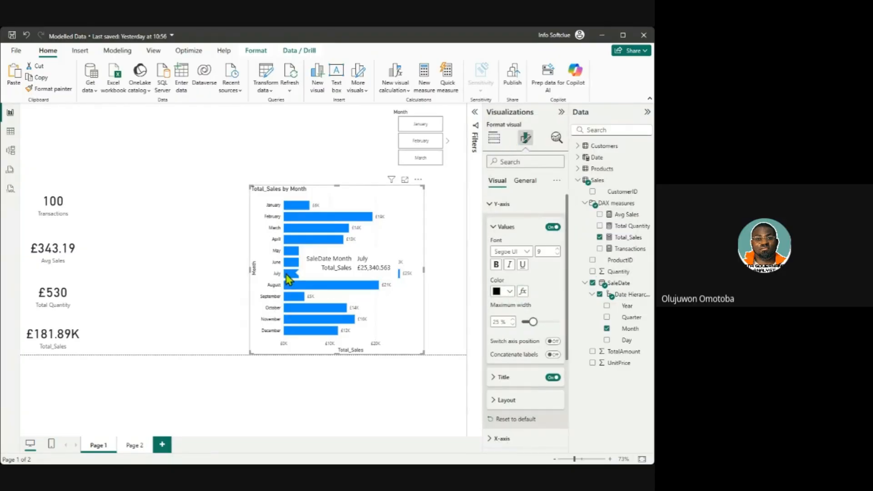
click(496, 265)
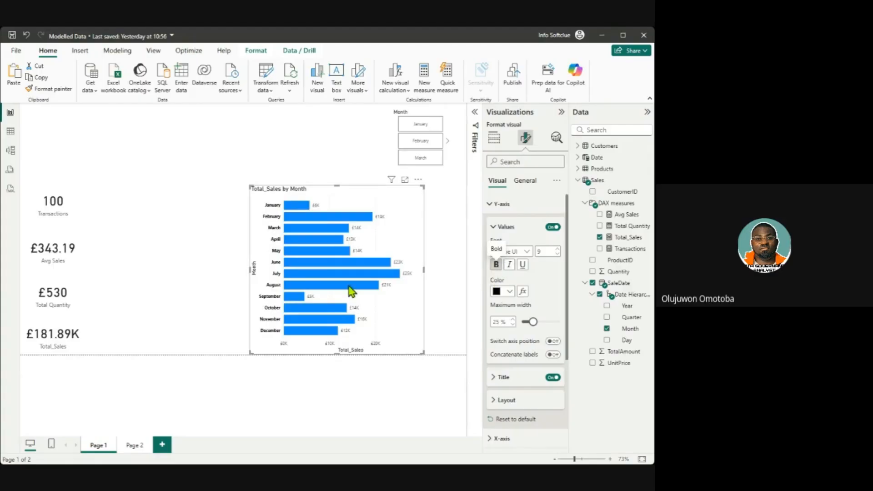
click(556, 249)
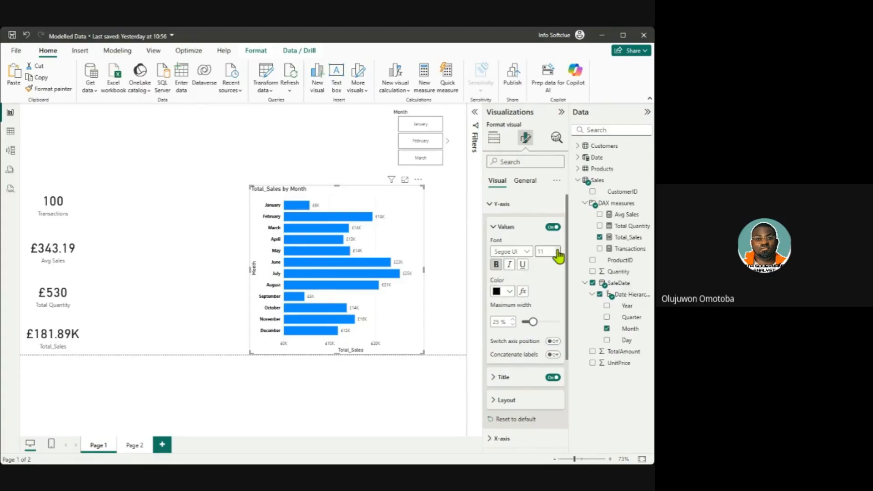
click(557, 249)
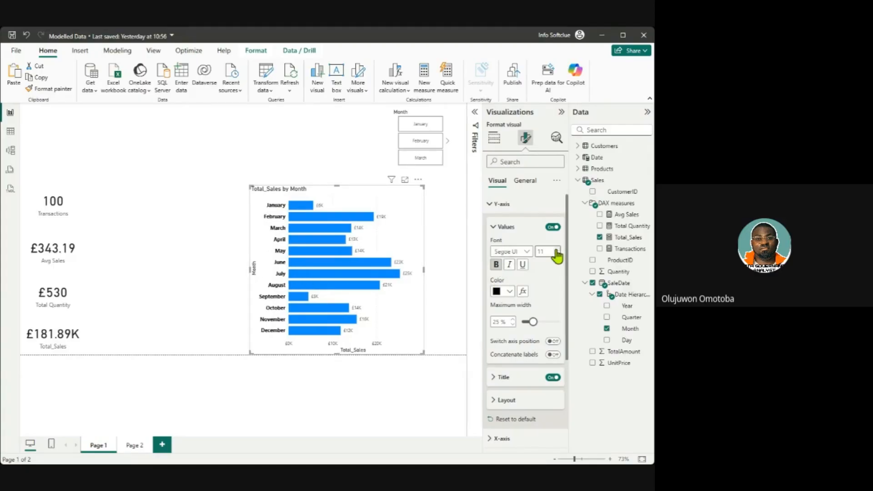
click(503, 226)
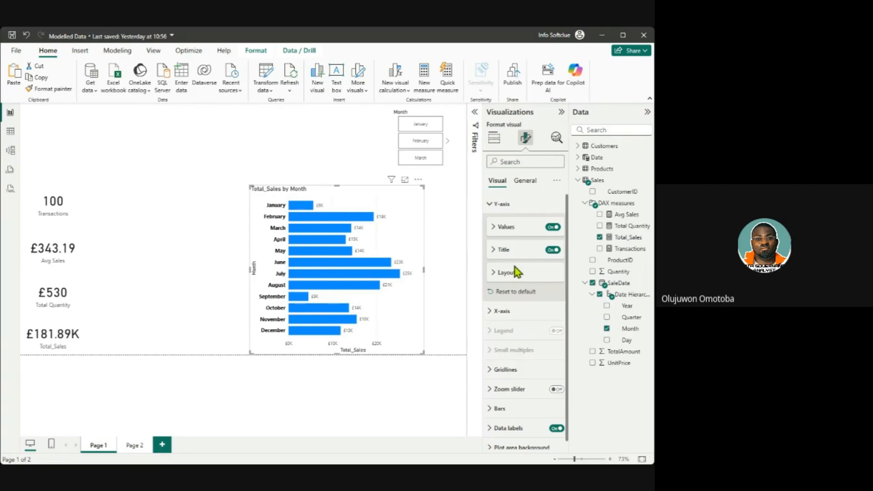
click(498, 250)
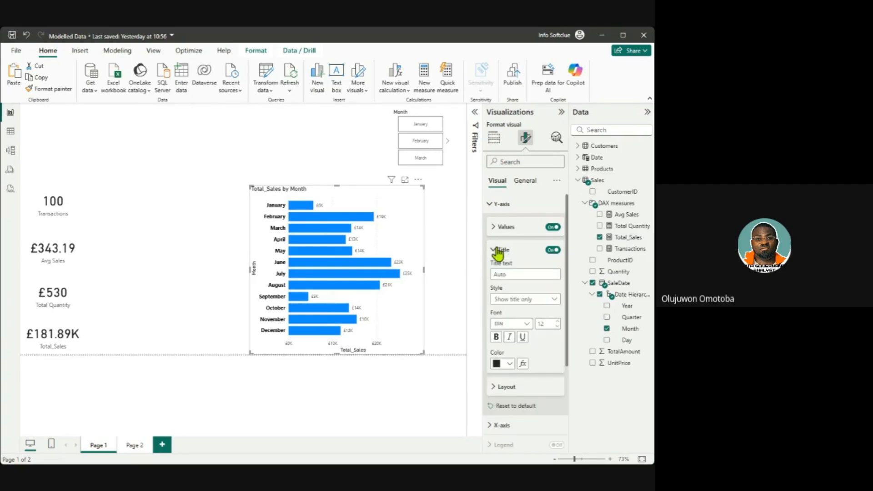
click(498, 250)
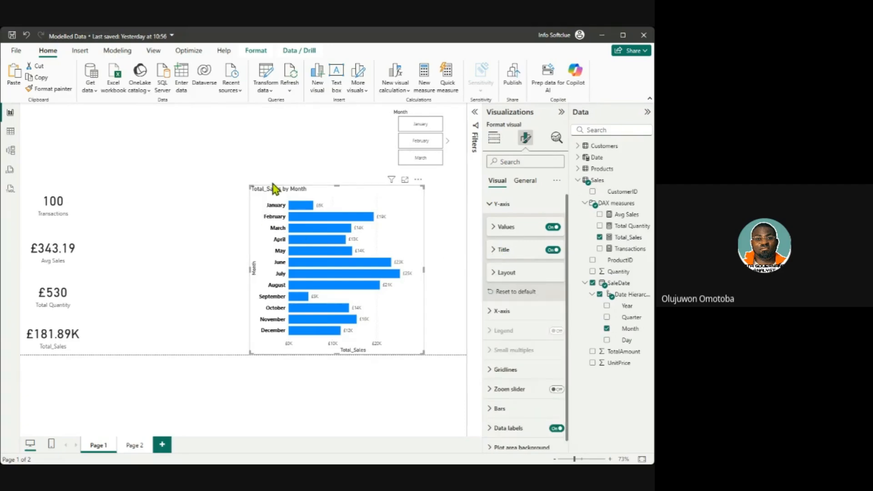
click(490, 204)
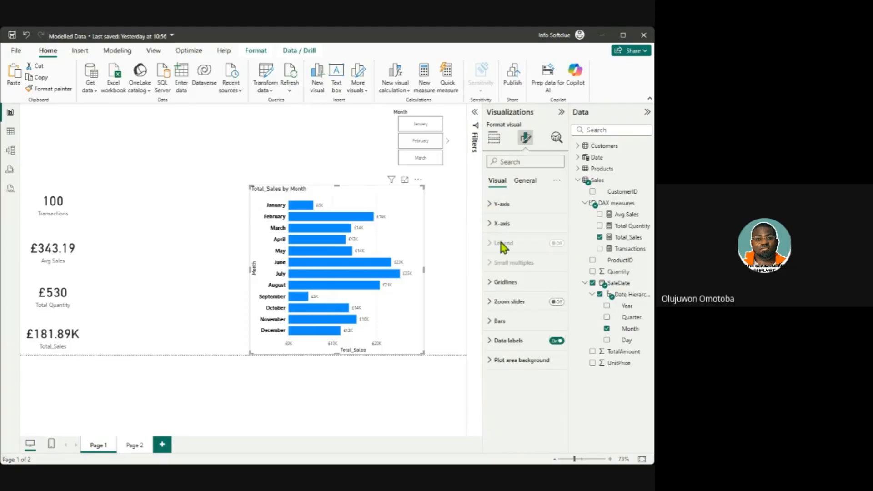
Step: Change the chart title to "Total Sales by Month" and format it in bold black with font size 16
click(523, 182)
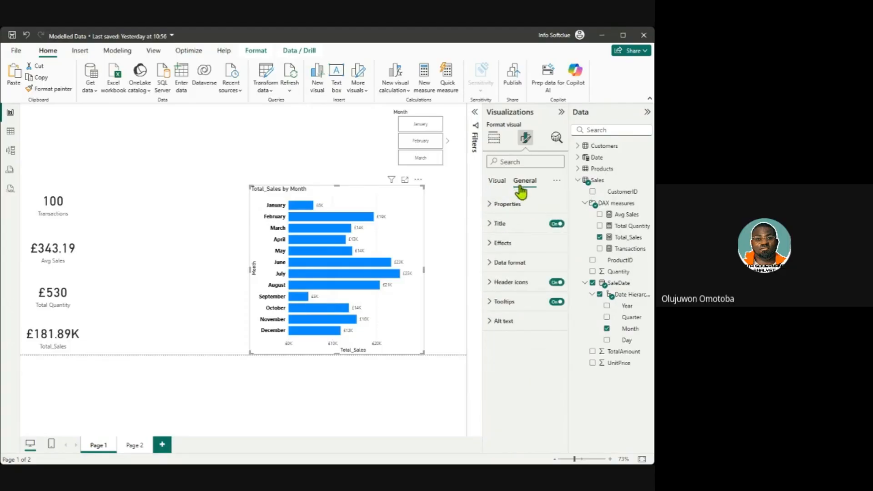
click(495, 223)
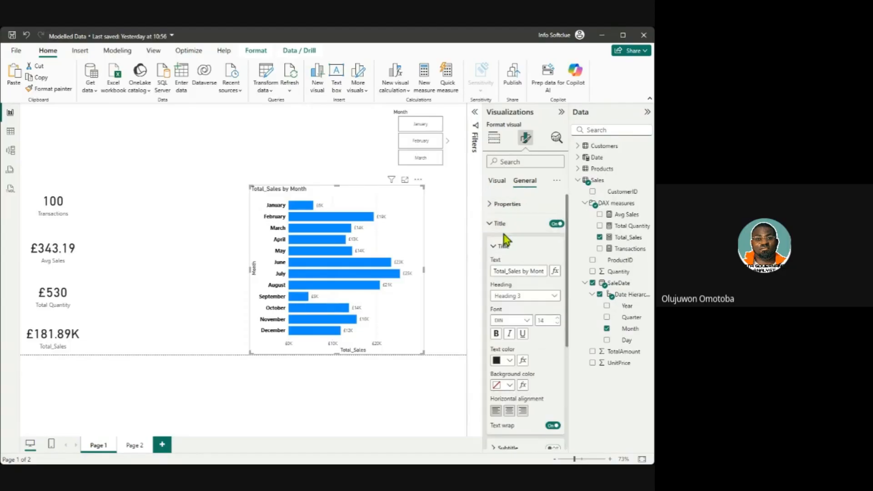
double_click(511, 272)
click(511, 272)
key(BackSpace)
click(496, 333)
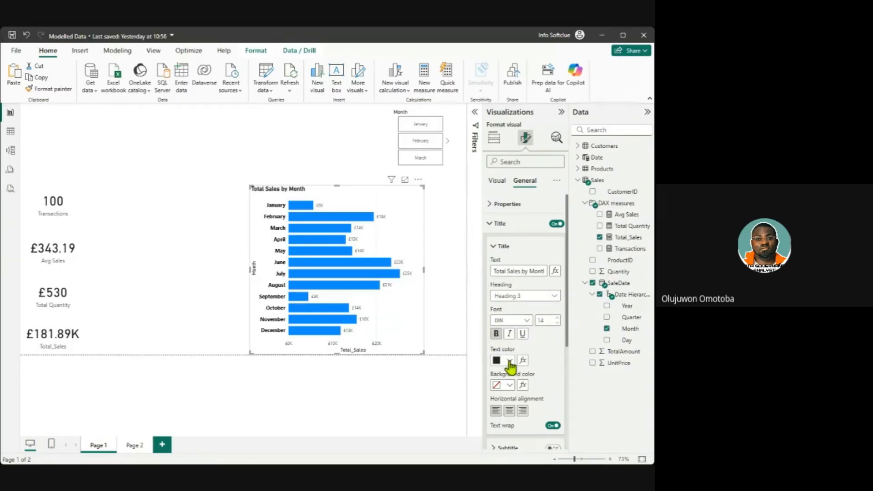
click(509, 360)
click(516, 210)
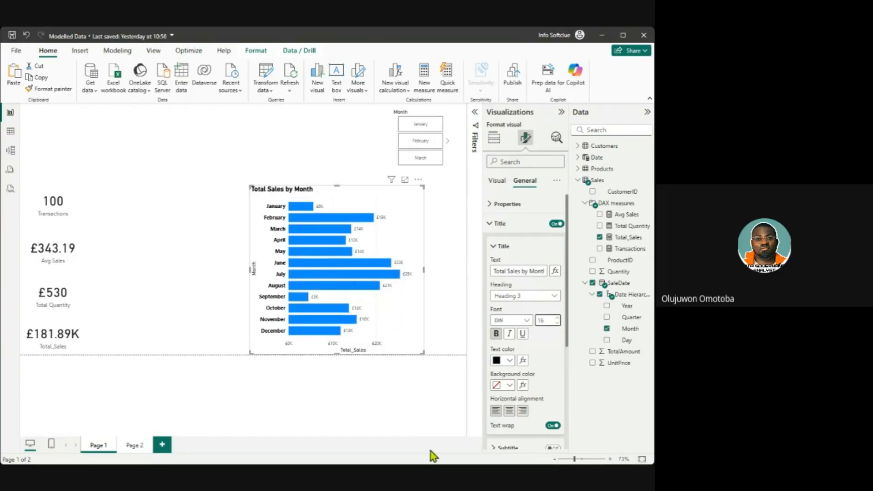
click(493, 246)
click(490, 224)
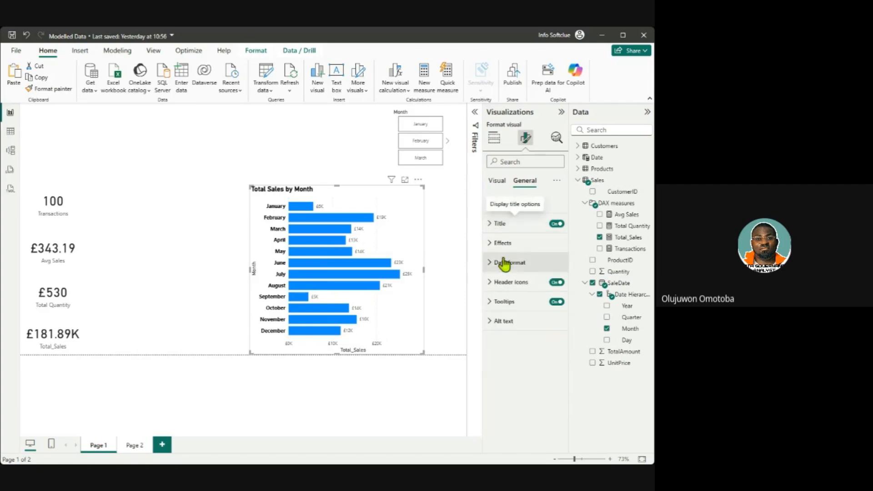
Step: Turn on a visual border with rounded corners and a shadow for the Total Sales by Month chart
click(502, 243)
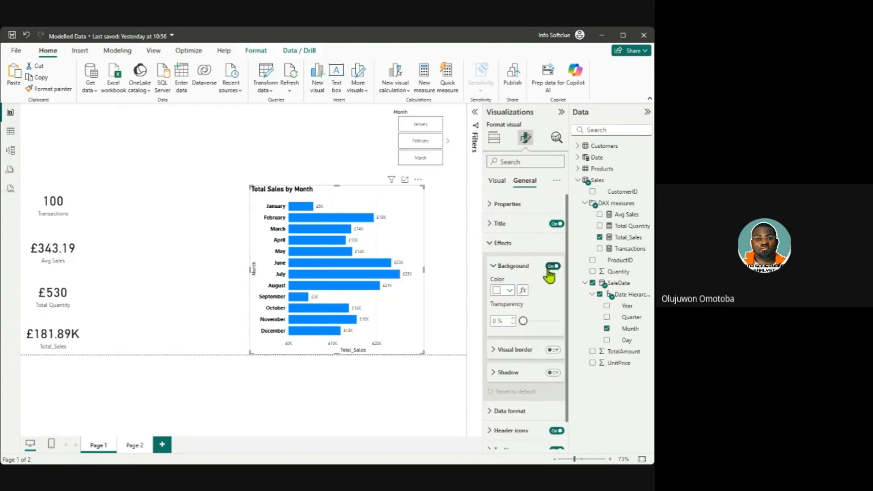
scroll(539, 281, down, 1)
click(553, 319)
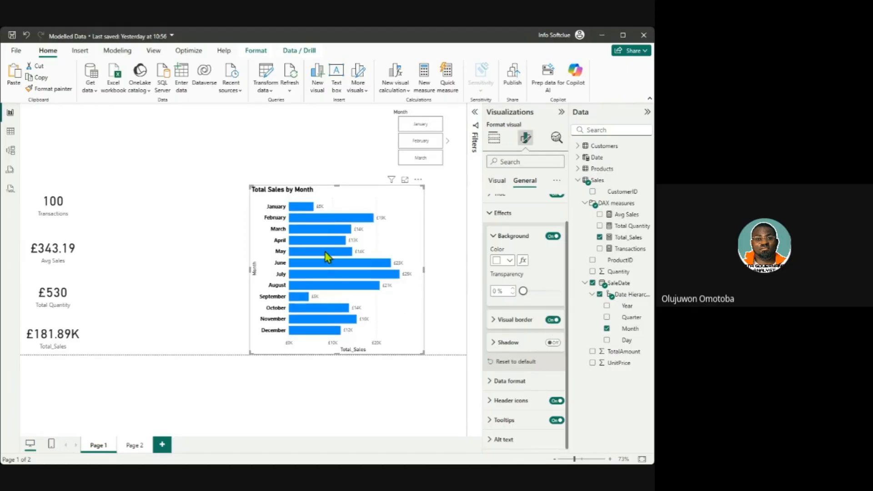
click(552, 342)
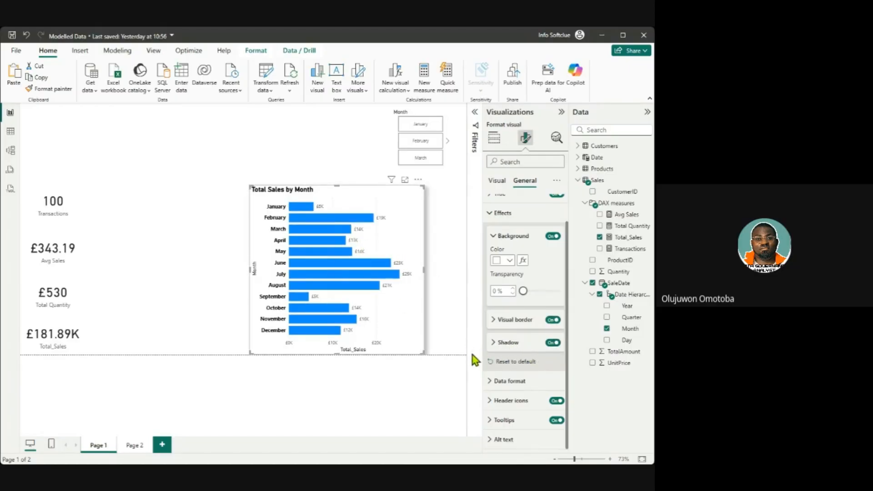
click(493, 320)
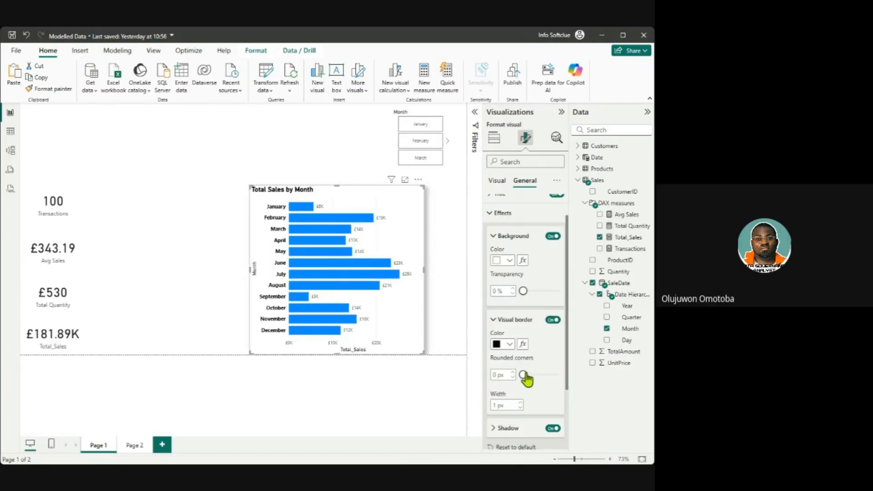
drag(525, 376, 542, 381)
click(228, 140)
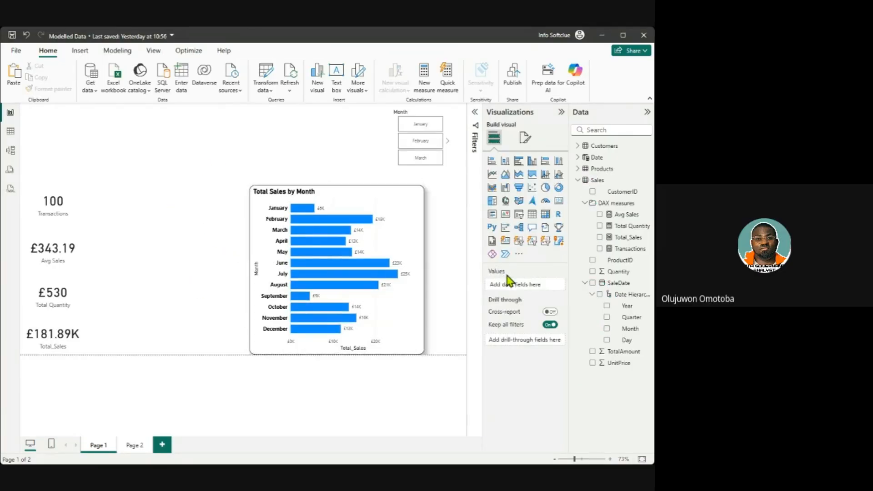
Step: Turn off the visual border of the Total Sales by Month chart, leaving only its shadow effect
click(411, 198)
click(524, 142)
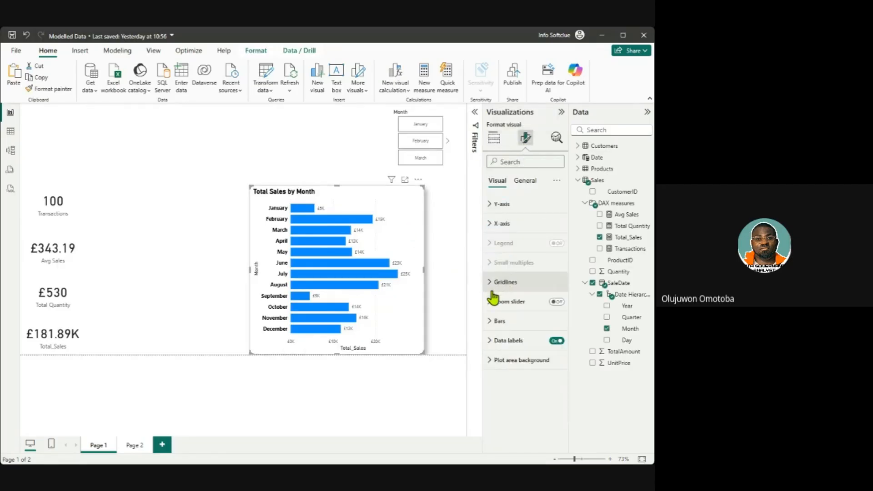
click(523, 182)
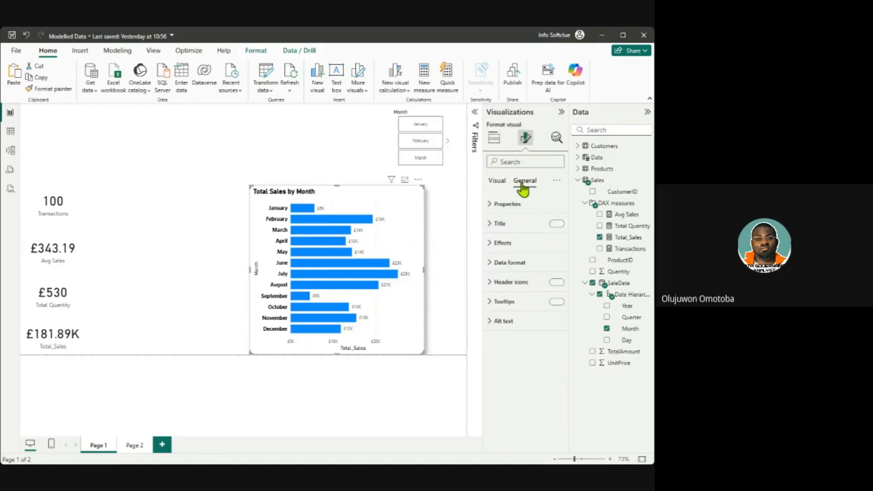
click(496, 244)
click(550, 349)
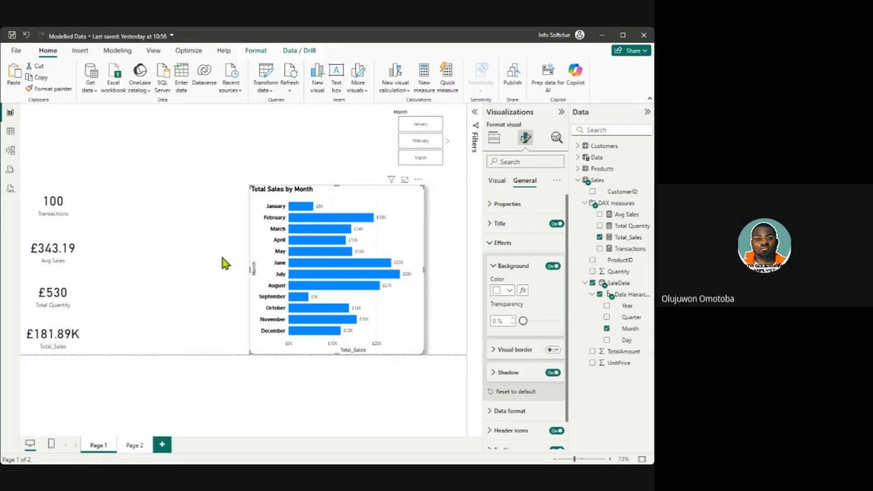
click(202, 234)
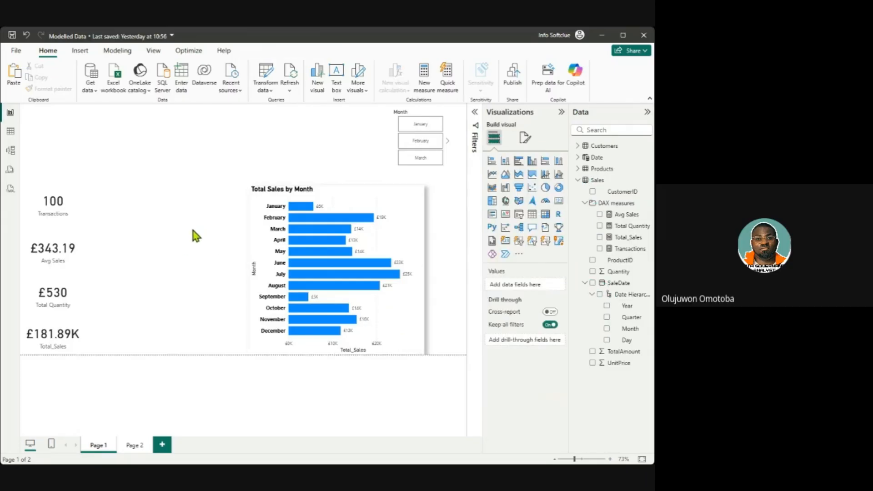
Step: Move the Total Sales by Month chart to the page's lower-right corner and place the Month slicer directly to its left
drag(400, 216, 306, 165)
click(434, 294)
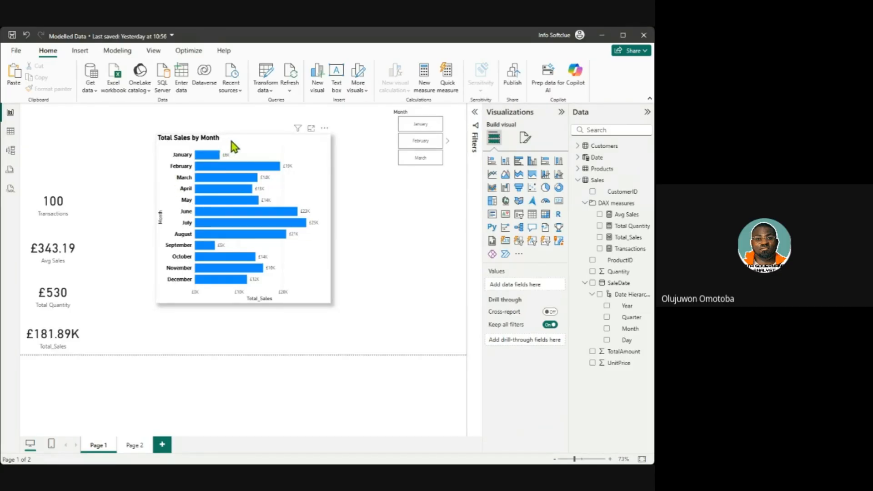
drag(231, 152, 367, 204)
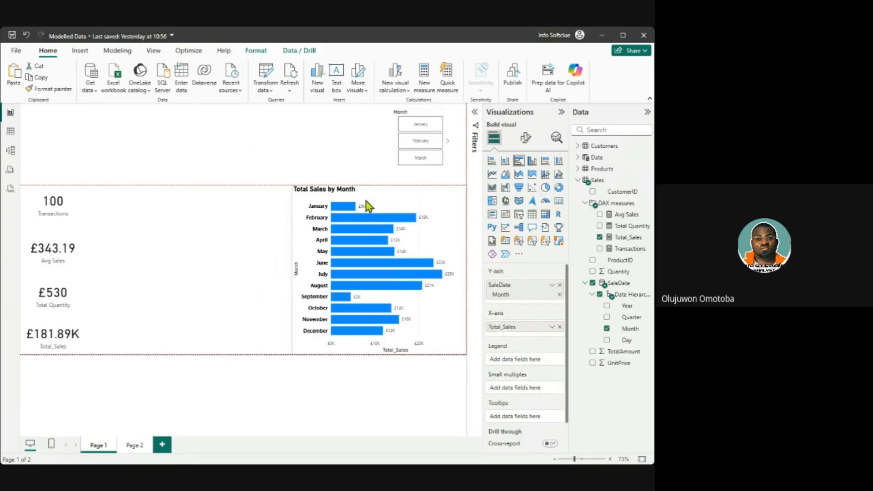
drag(399, 123, 236, 309)
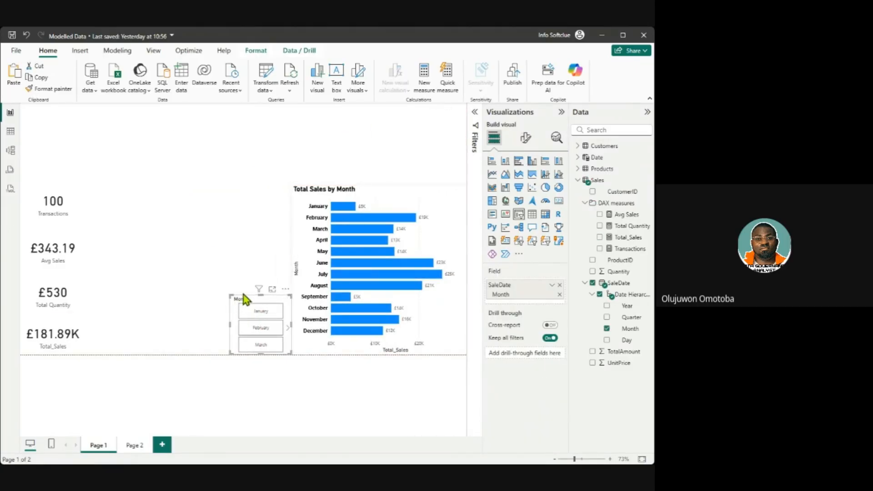
click(25, 121)
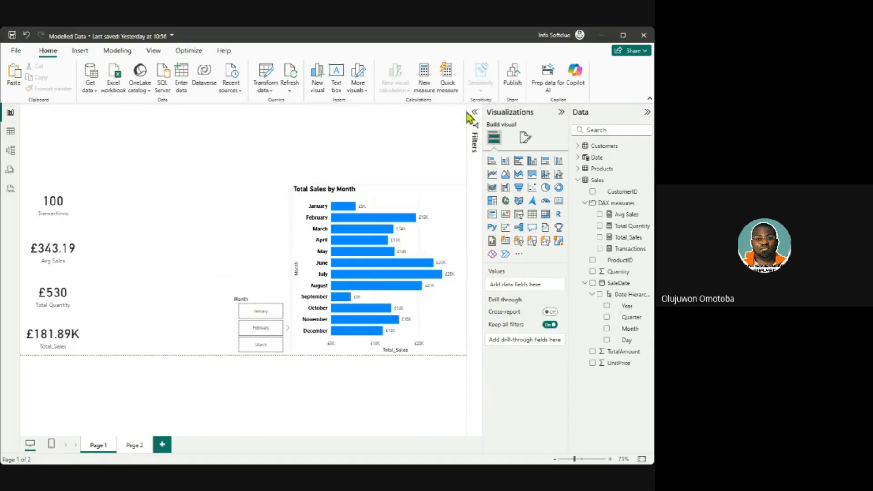
Step: Insert a rectangle with rounded upper corners and stretch it into a thin banner across the full width of the page's top
click(80, 51)
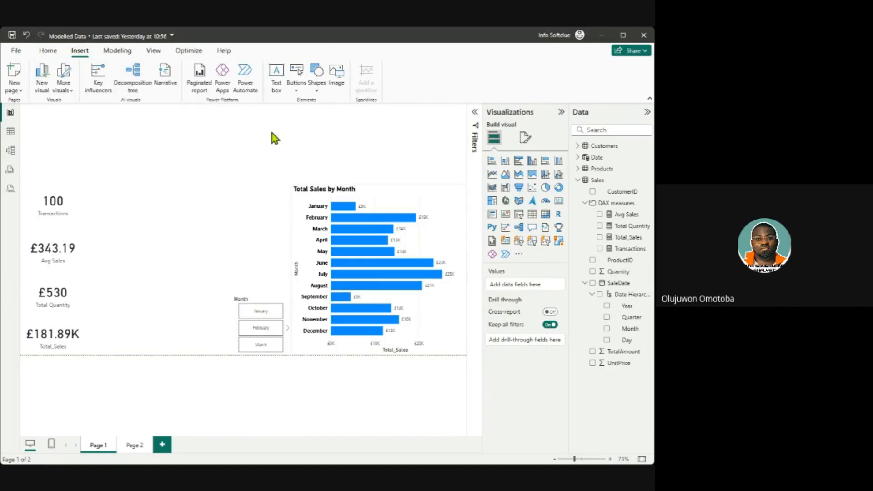
click(316, 81)
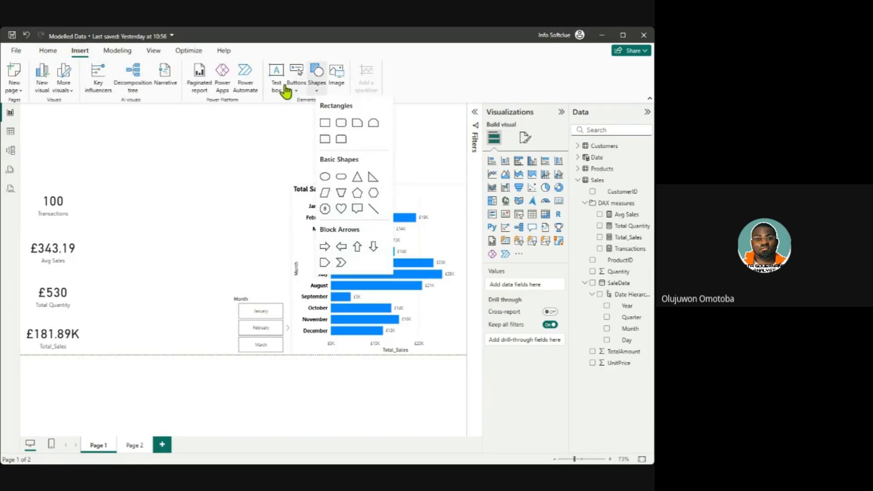
click(285, 91)
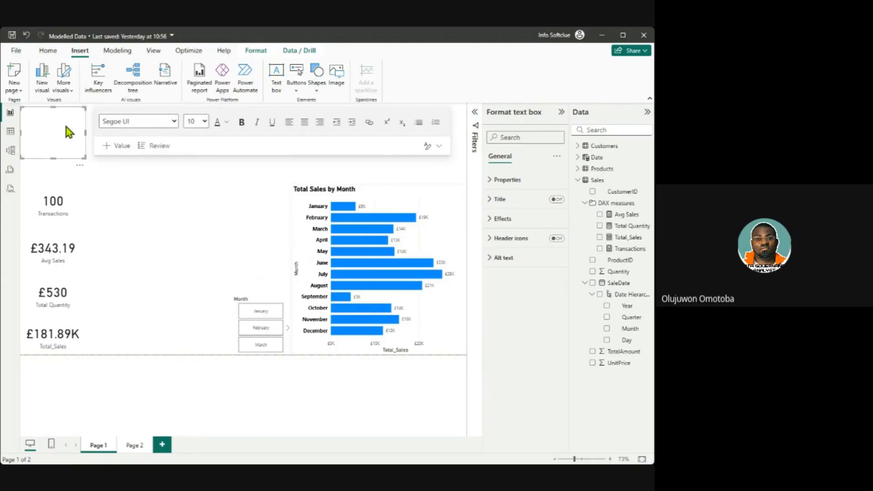
click(98, 134)
click(314, 83)
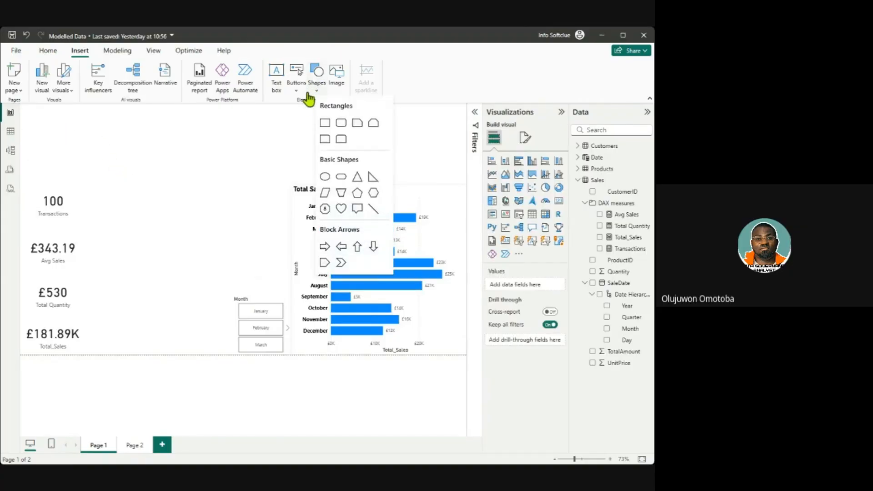
click(341, 139)
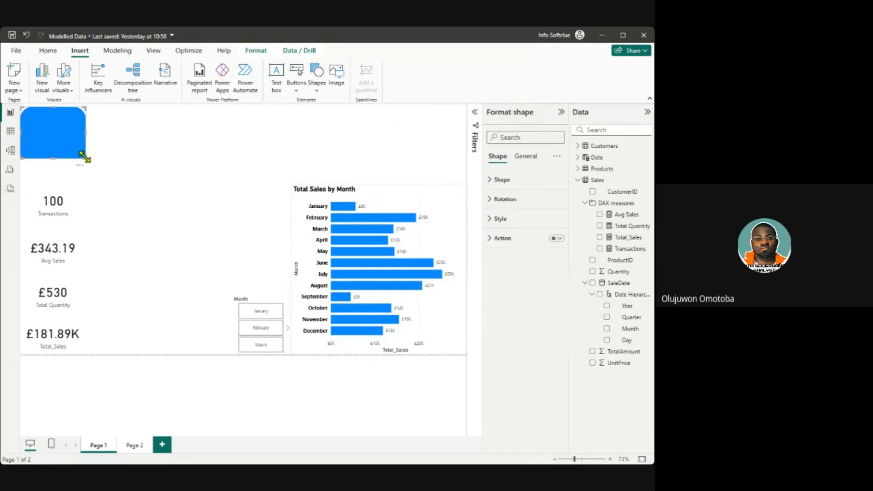
drag(84, 157, 466, 133)
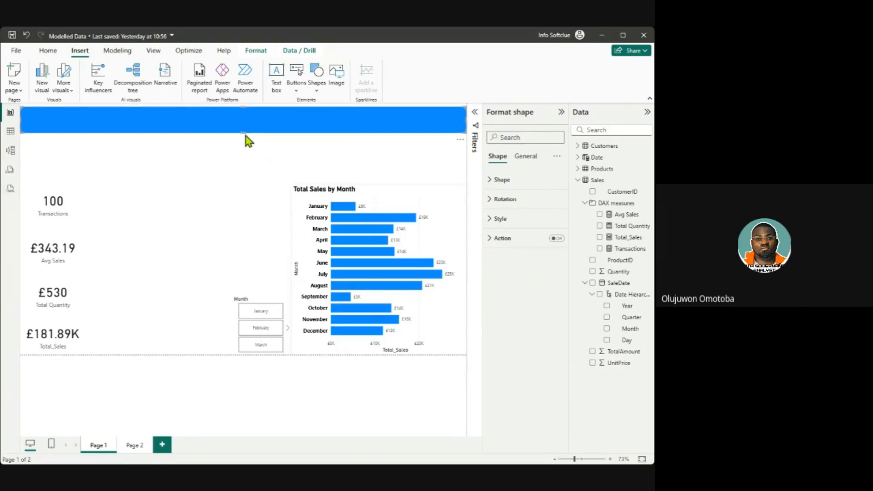
Step: Add the text "SALES ANALYSIS" in bold to the banner shape
click(490, 219)
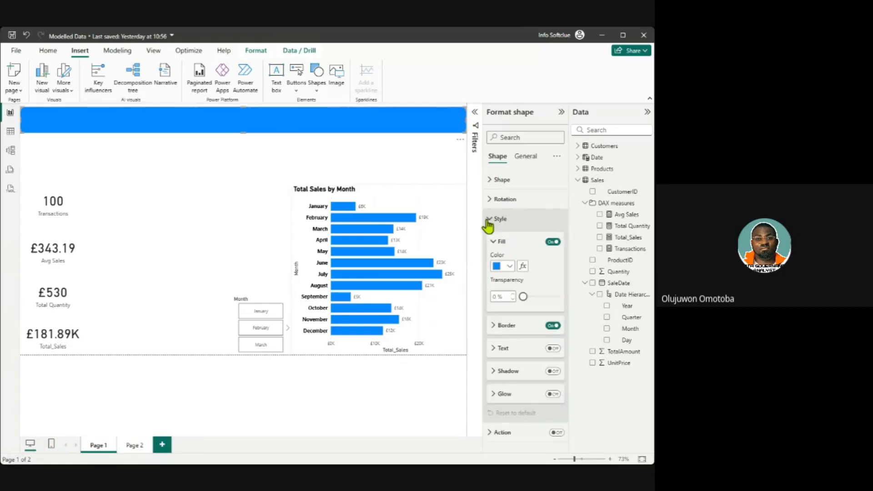
click(490, 350)
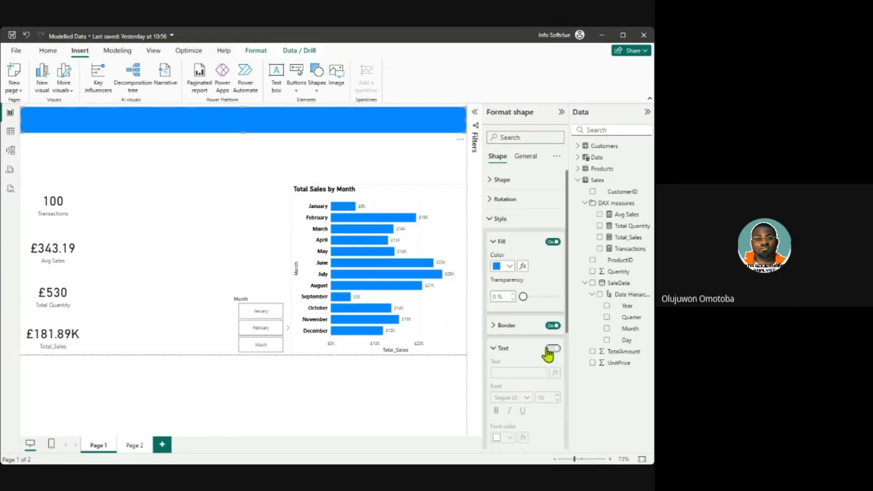
click(550, 349)
click(525, 373)
text(SA)
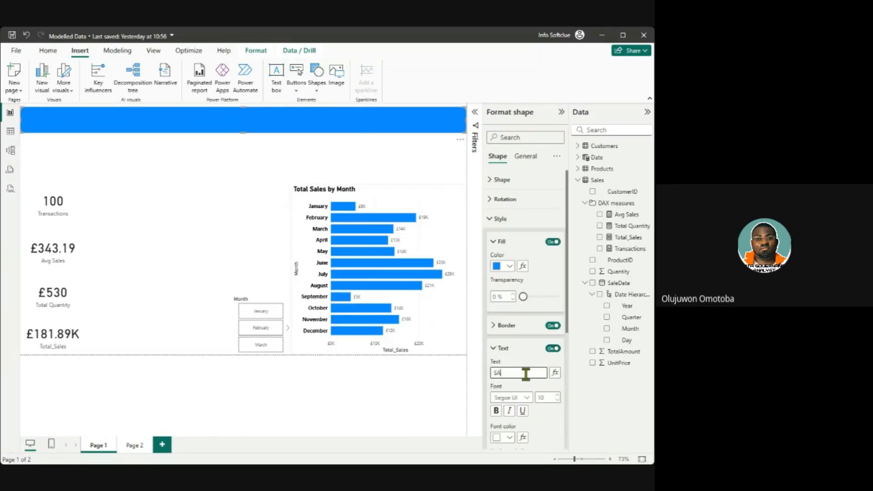
text(LES ANALYSIS)
click(495, 410)
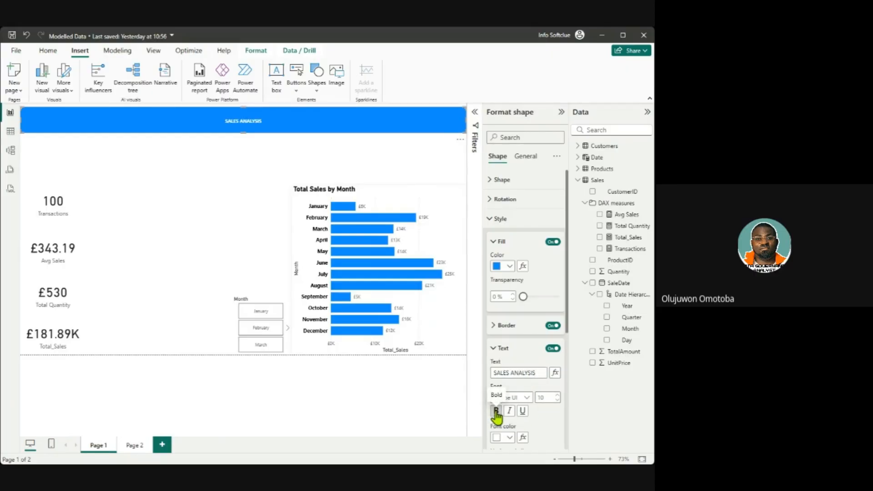
Step: Enlarge the banner's "SALES ANALYSIS" text to a font size of about 35
scroll(498, 411, down, 3)
click(557, 332)
click(557, 332)
click(556, 332)
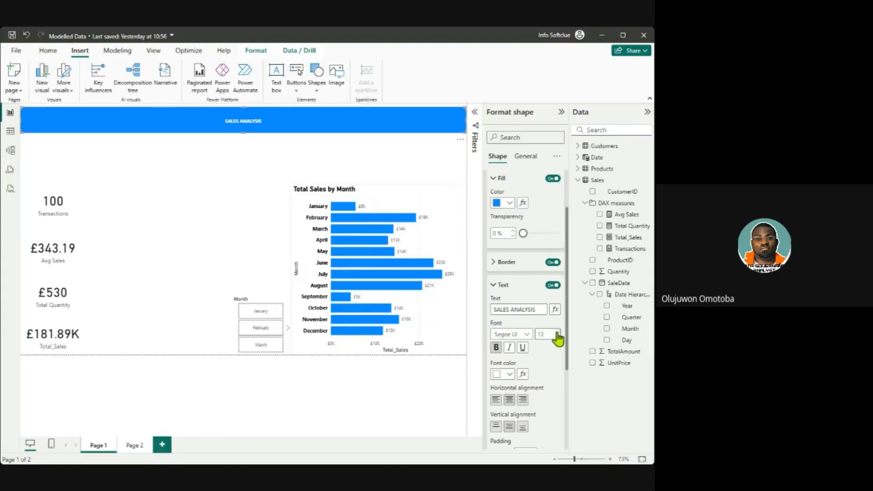
click(557, 332)
click(557, 332)
click(556, 333)
click(557, 332)
click(558, 332)
click(557, 332)
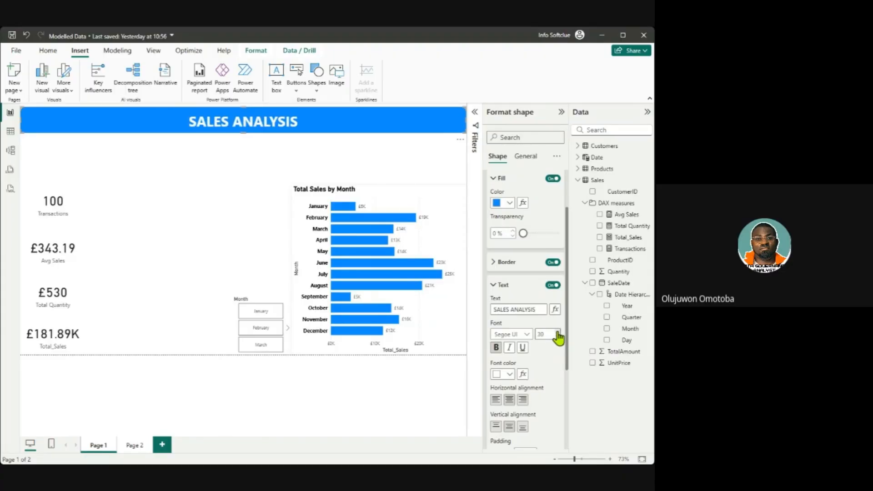
click(557, 333)
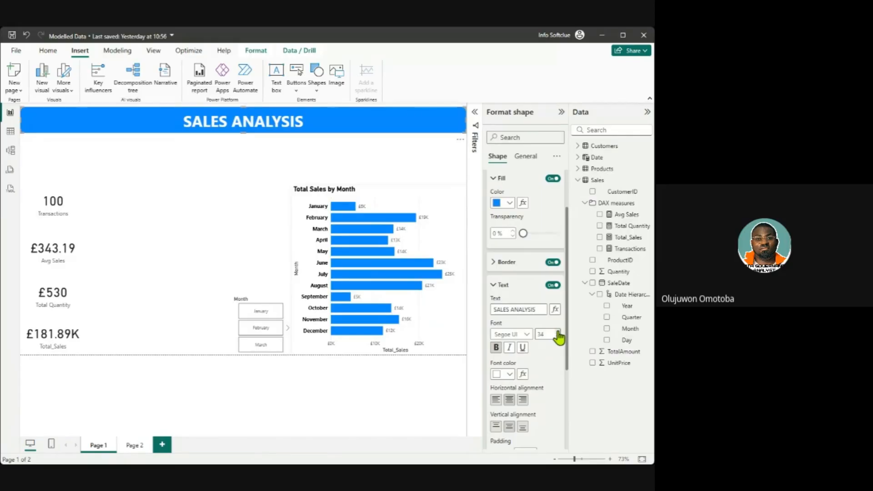
click(557, 332)
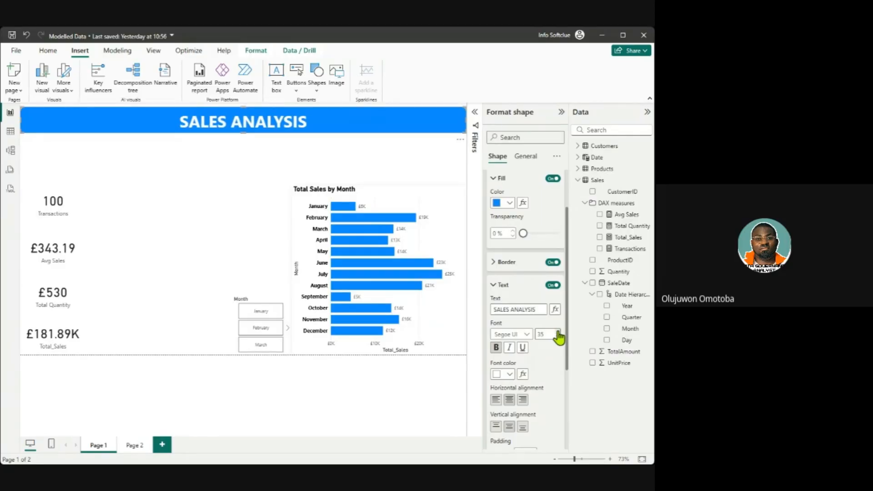
click(205, 203)
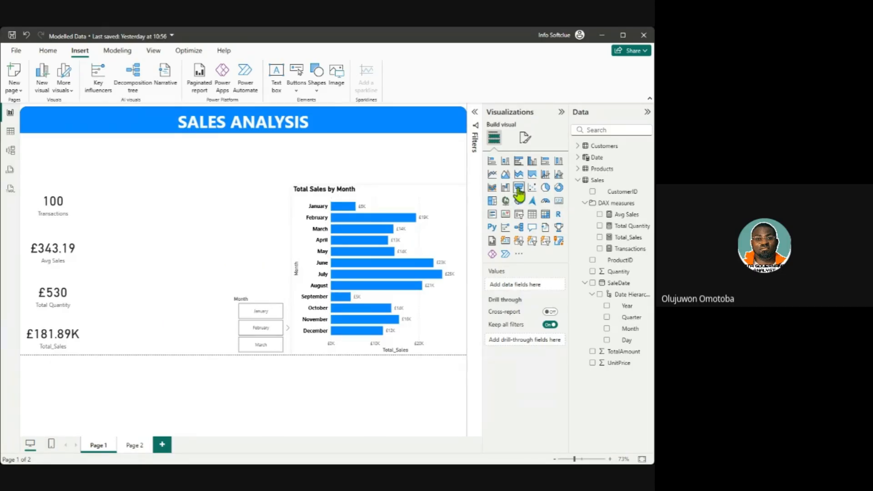
Step: Create a small table of product Category and Total_Sales in the empty area between the KPI cards and the bar chart
click(578, 169)
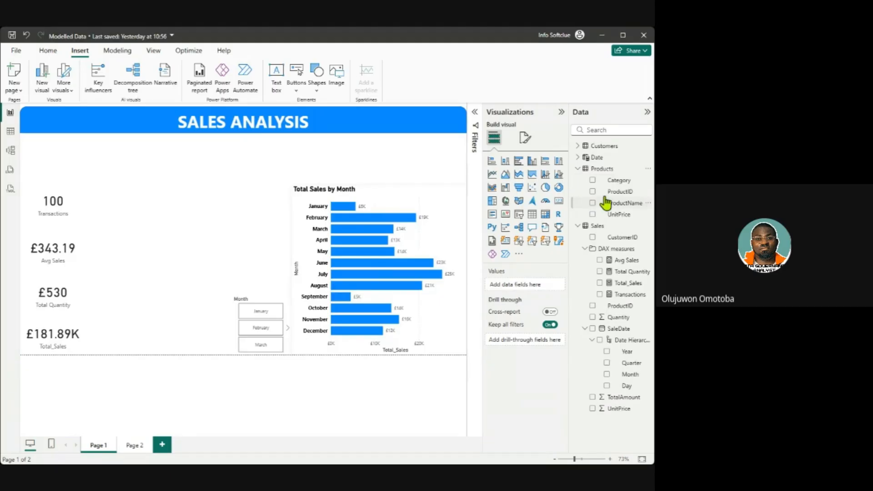
drag(610, 186, 221, 219)
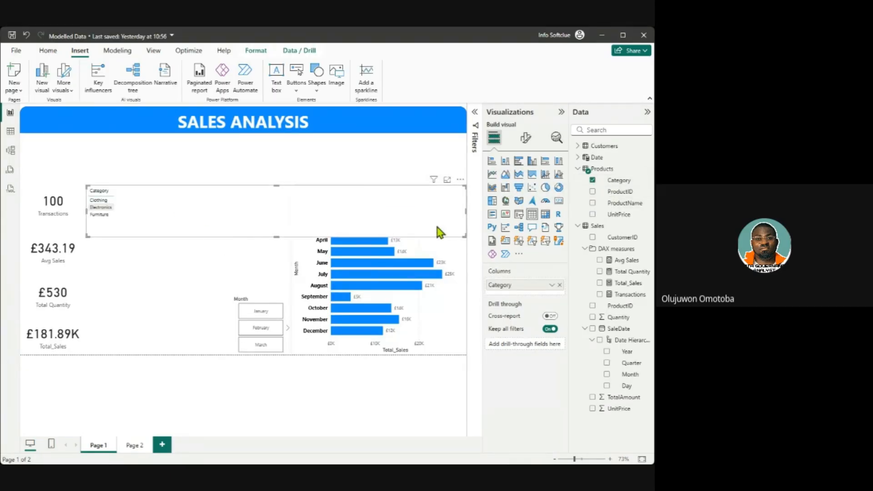
drag(466, 212, 165, 214)
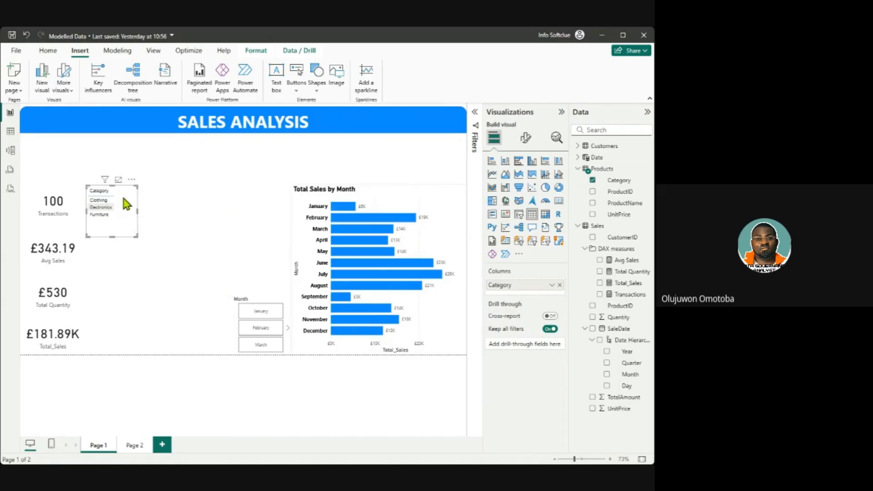
drag(122, 192, 228, 174)
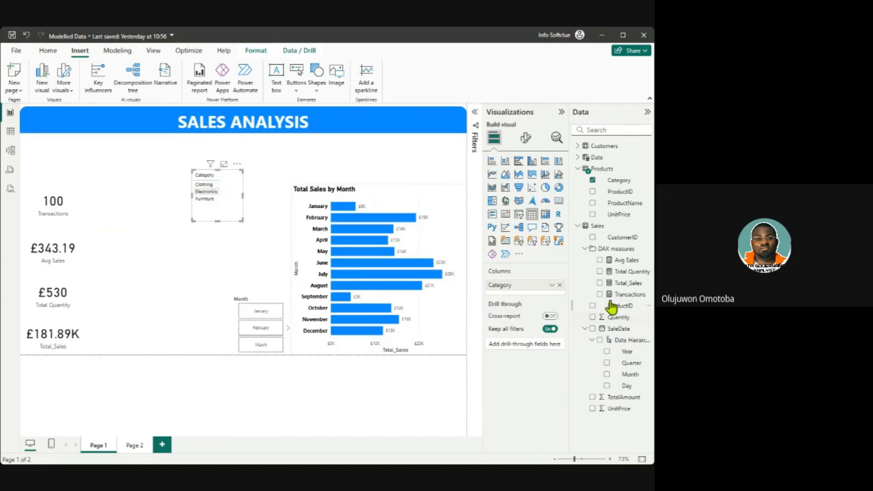
drag(609, 283, 239, 207)
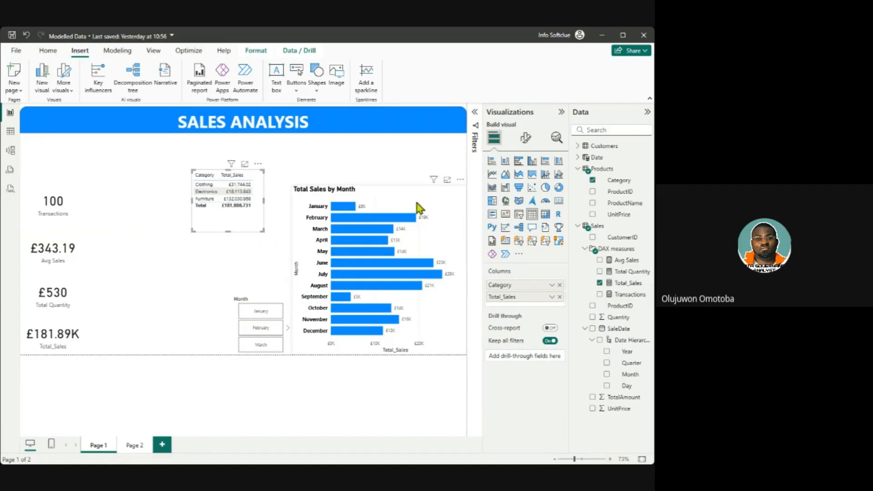
Step: Convert the Category table to a clustered column chart, then move it beside the KPI cards and enlarge it
click(532, 162)
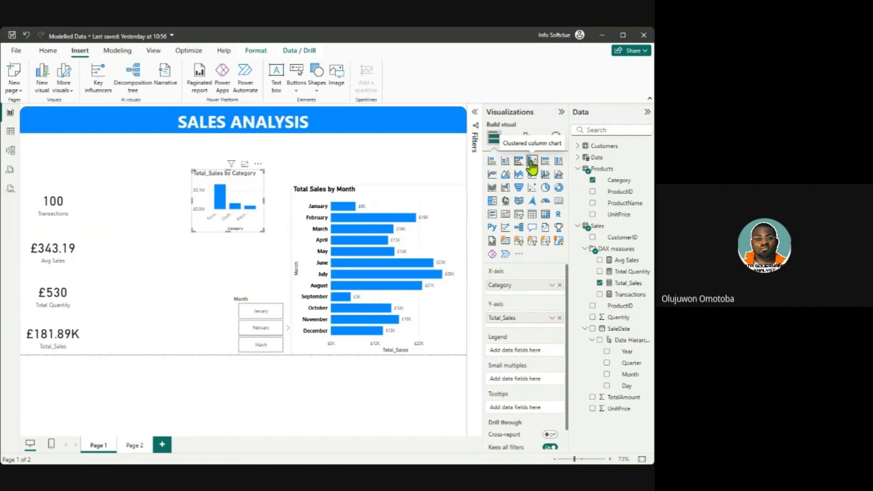
drag(214, 176, 127, 241)
drag(163, 292, 173, 317)
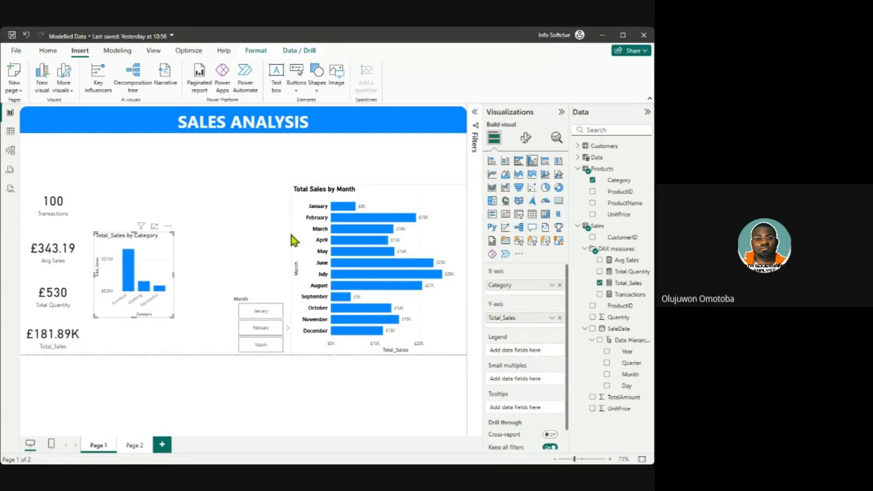
Step: Shrink the Total Sales by Month chart into the page's lower right corner and move the Month slicer up beneath the banner
click(390, 191)
drag(292, 188, 350, 222)
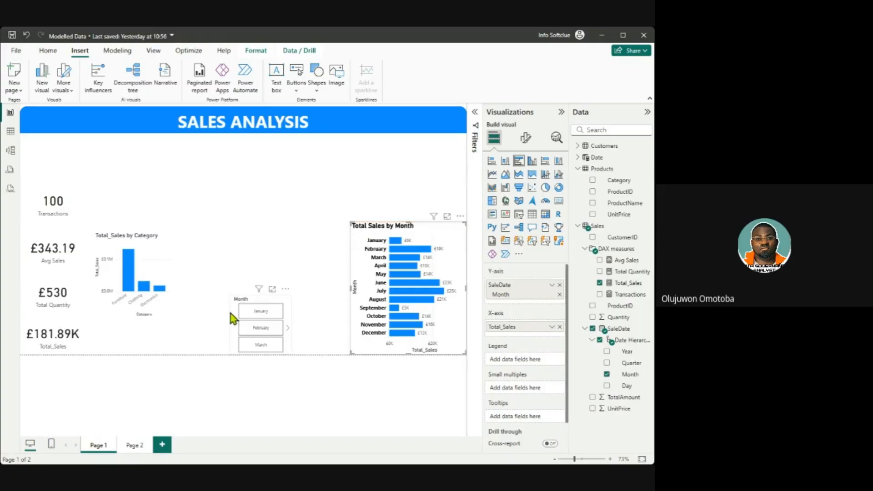
drag(276, 326, 227, 203)
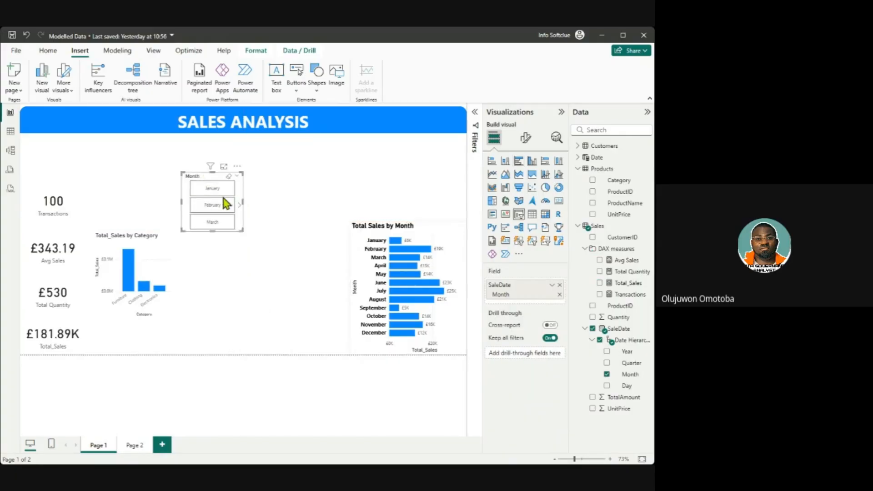
Step: Convert the Total Sales by Month chart to a clustered column chart and widen it towards the Category chart
click(532, 162)
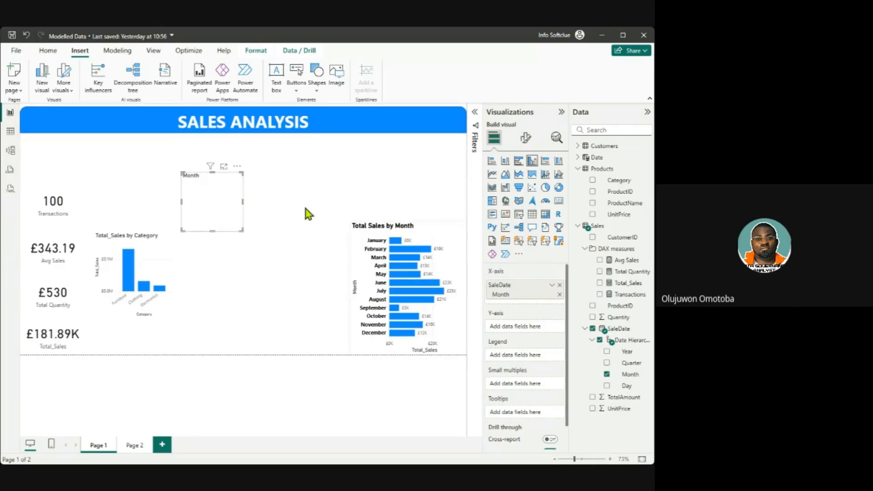
key(ctrl+z)
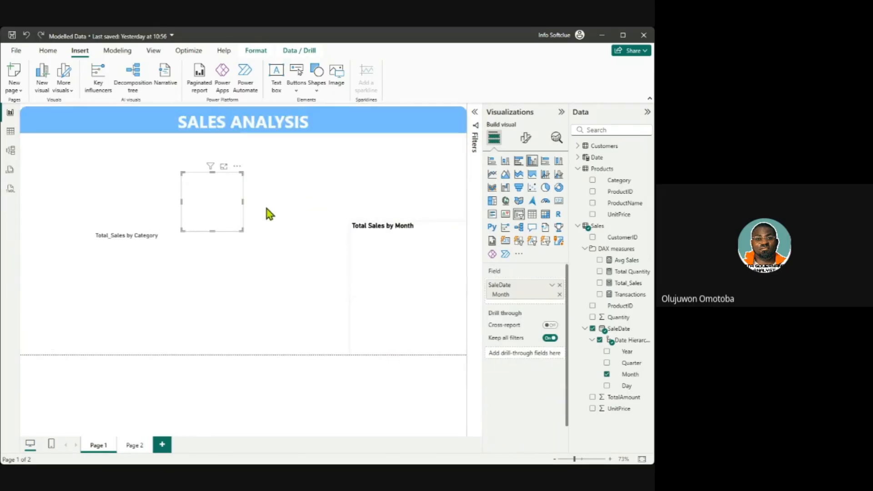
click(394, 238)
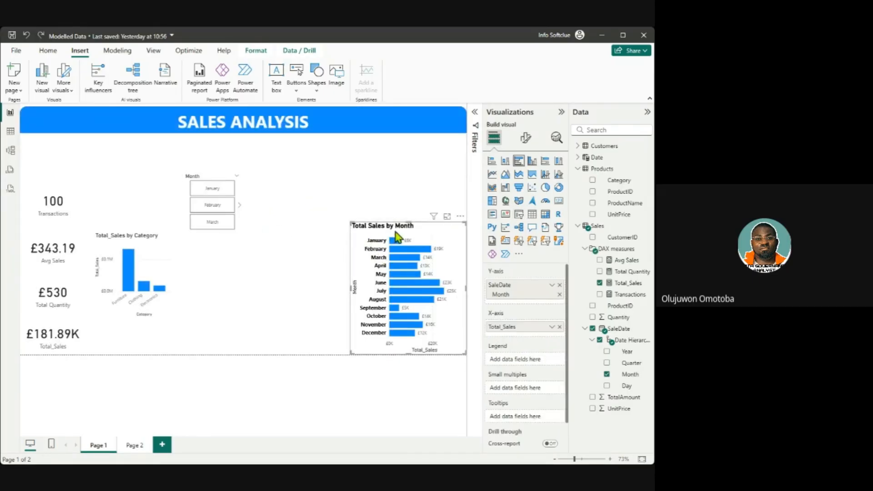
click(532, 162)
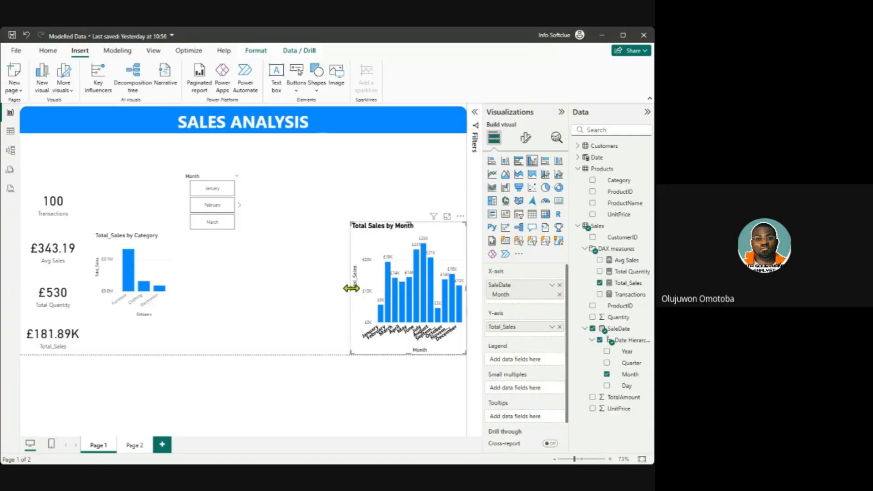
drag(351, 287, 190, 291)
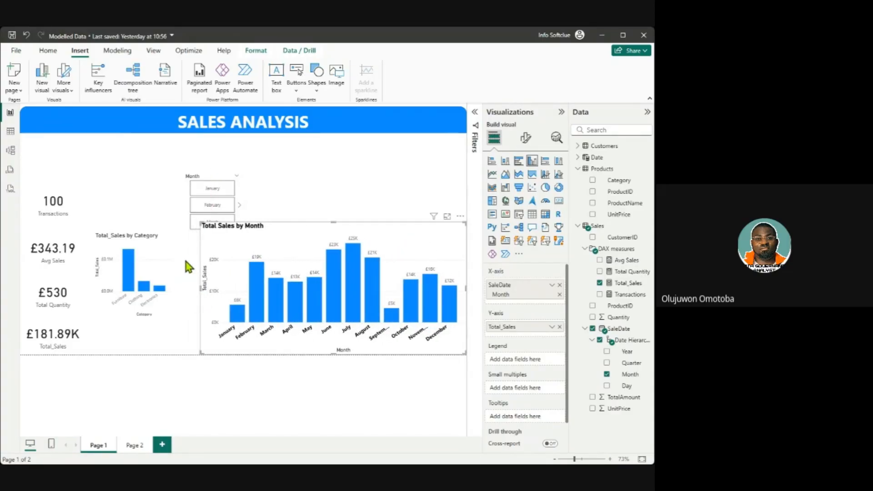
Step: Move the Month slicer to the page's upper right corner and the Category chart down beside the Total Sales by Month chart
click(156, 254)
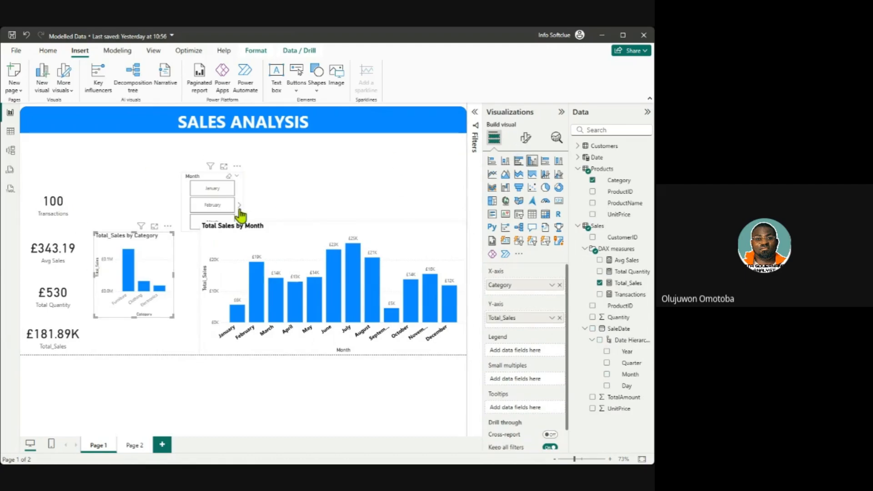
drag(240, 192, 455, 175)
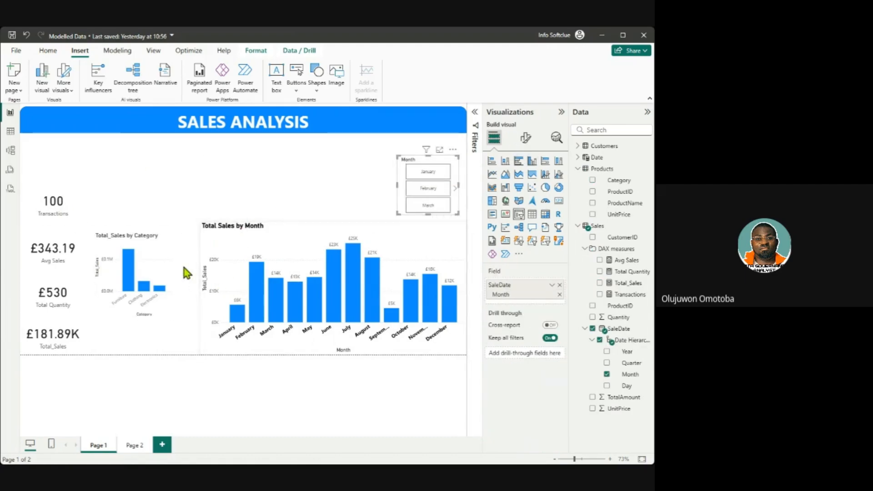
click(188, 250)
drag(166, 243, 184, 277)
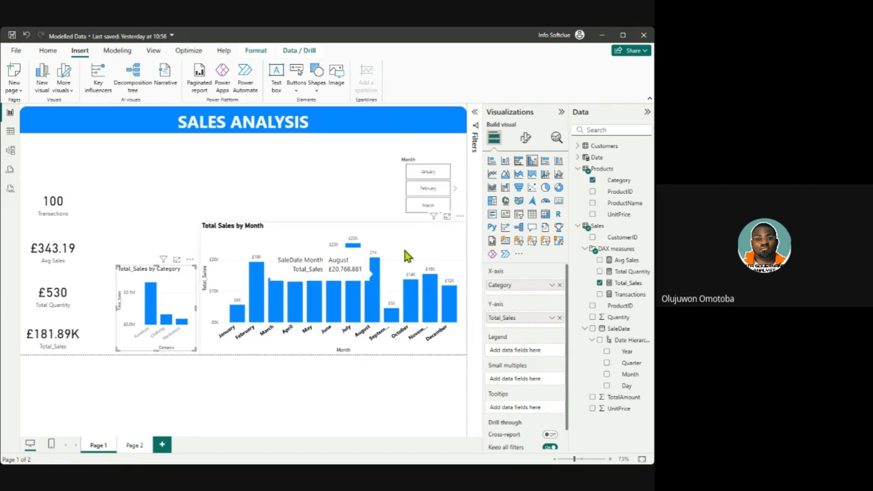
Step: Create a pie chart of Total Quantity by product Category
click(180, 219)
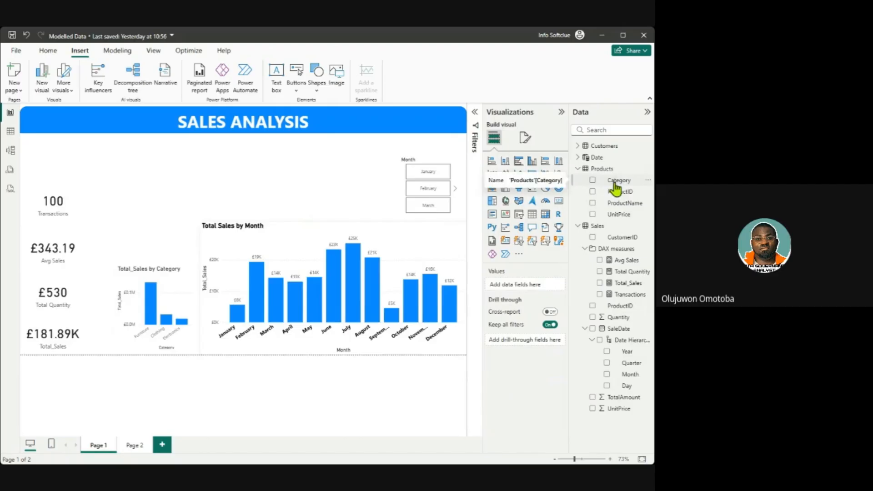
drag(615, 182, 210, 186)
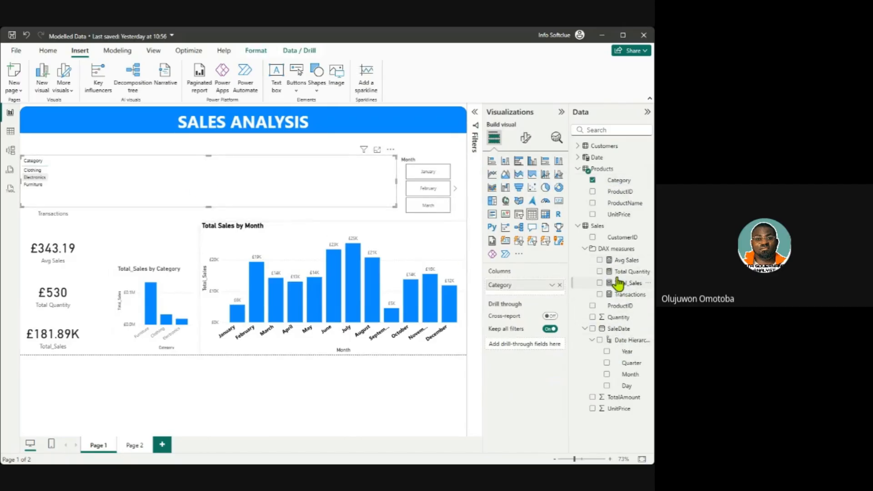
drag(619, 272, 207, 200)
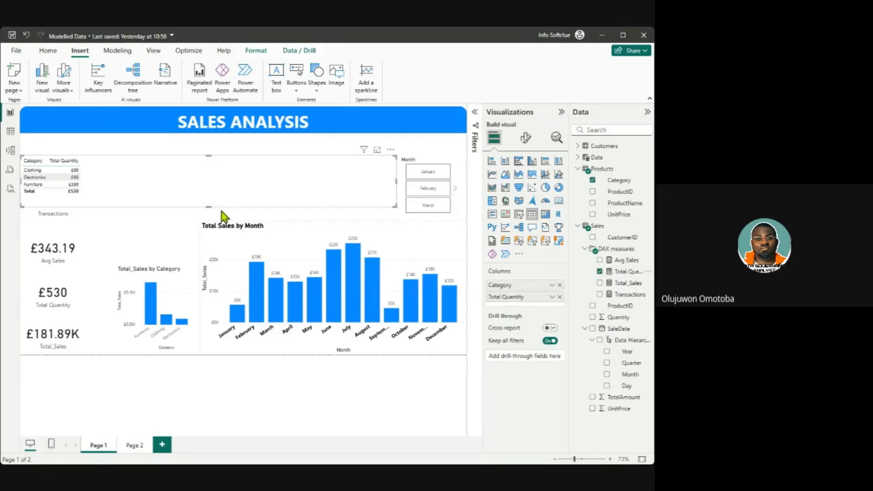
click(546, 187)
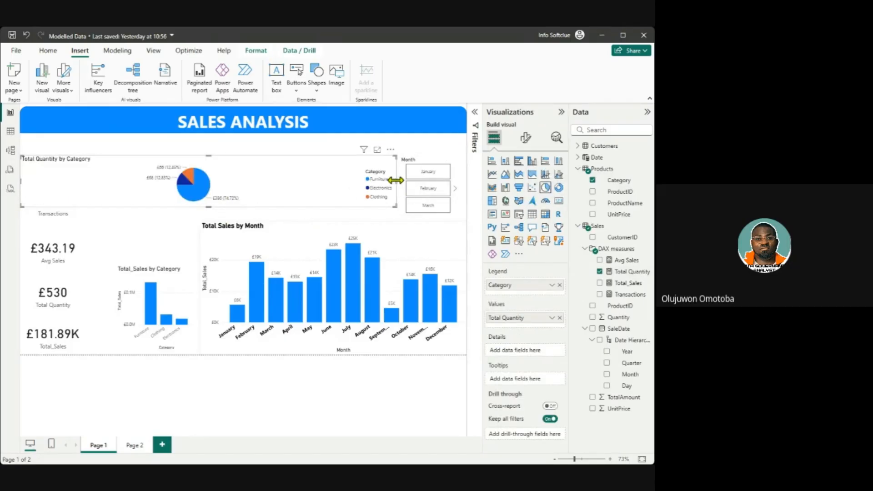
Step: Make the Total Quantity by Category pie chart narrower and taller, and place it above the Total_Sales by Category chart
drag(396, 181, 178, 160)
drag(166, 197, 160, 233)
drag(116, 188, 86, 200)
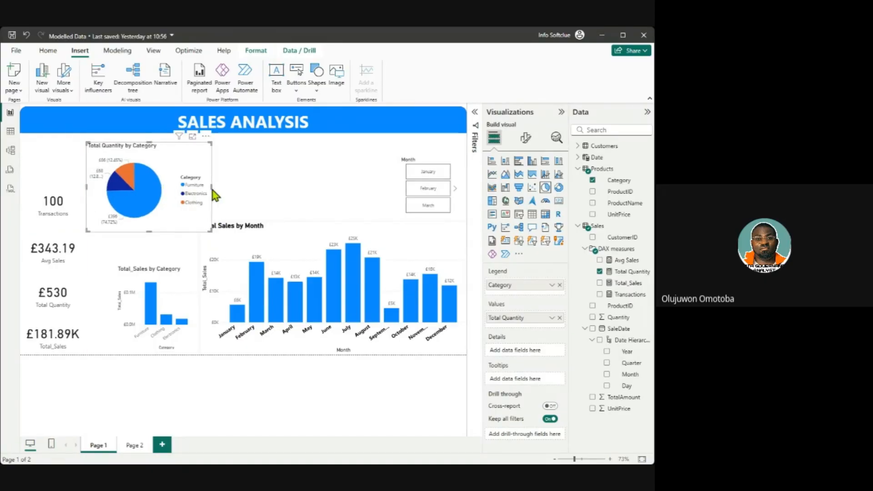
Step: Convert the Total Quantity by Category pie to a donut chart and move it beside the Month slicer
click(558, 189)
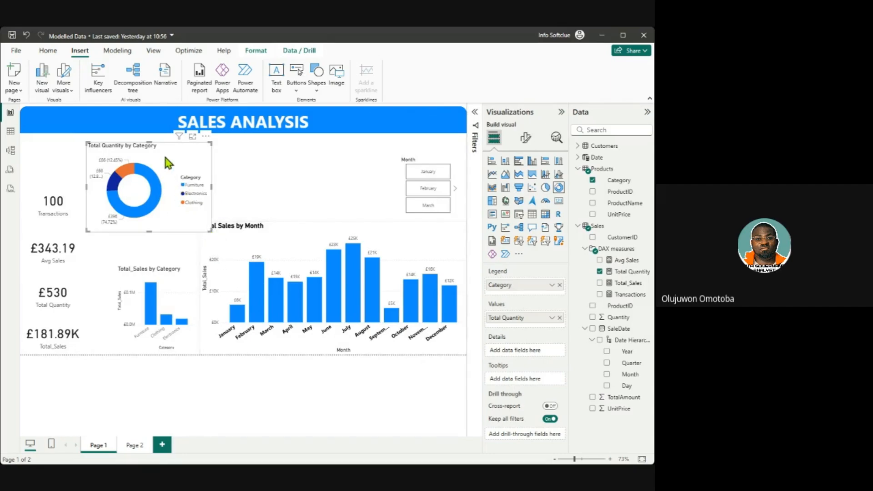
mouse_move(165, 156)
mouse_down()
mouse_move(388, 136)
mouse_move(171, 169)
mouse_up()
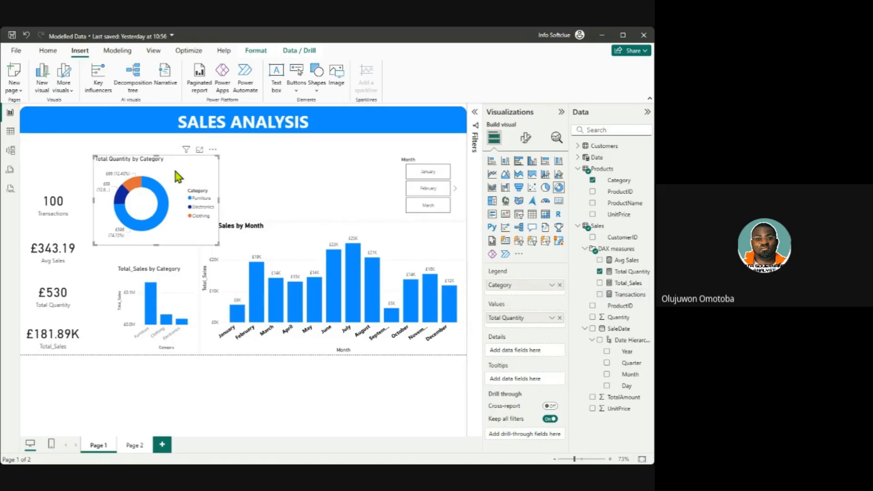
drag(173, 166, 351, 166)
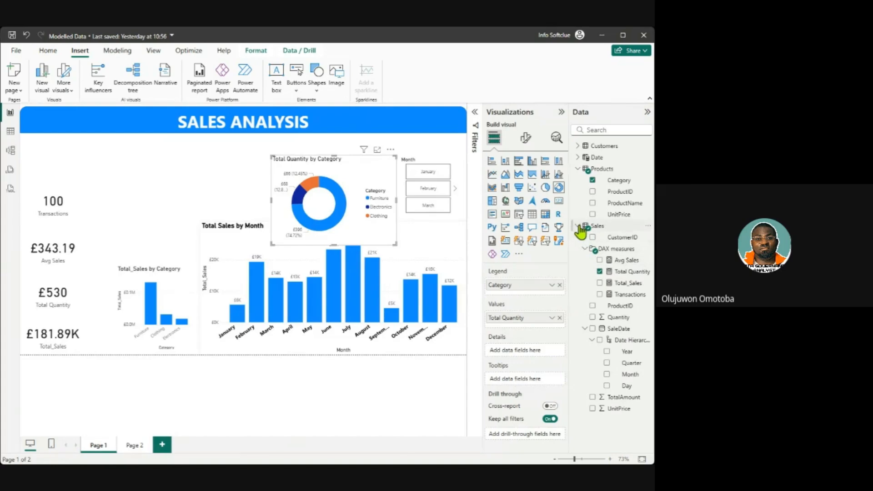
Step: Create a narrow table of CustomerName and Transactions beneath the banner, sorted by Transactions in descending order
click(578, 146)
drag(617, 179, 163, 168)
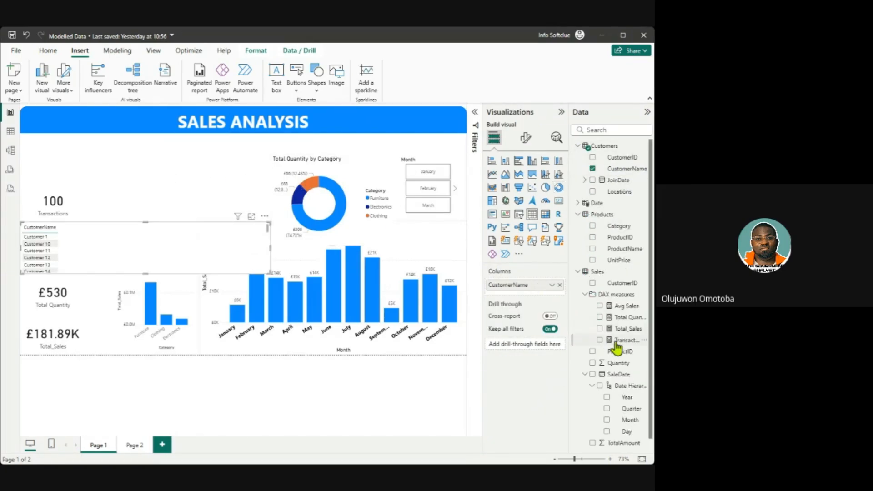
drag(627, 340, 169, 243)
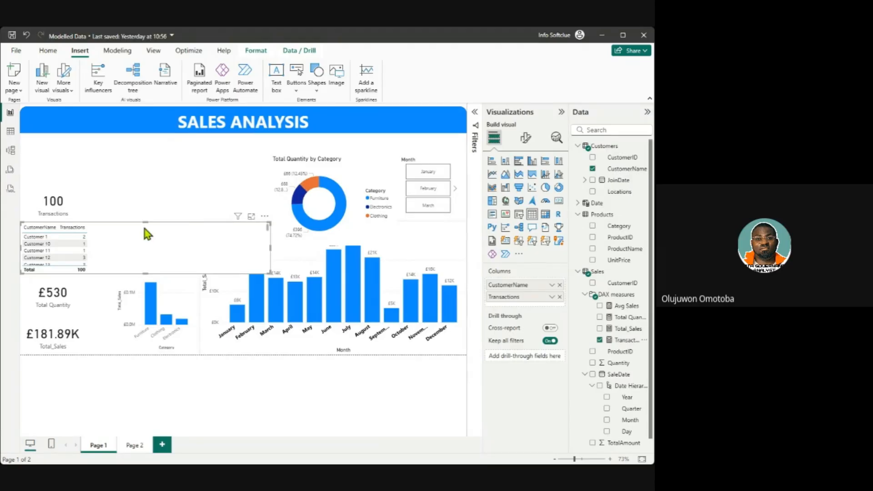
drag(271, 249, 198, 183)
click(206, 198)
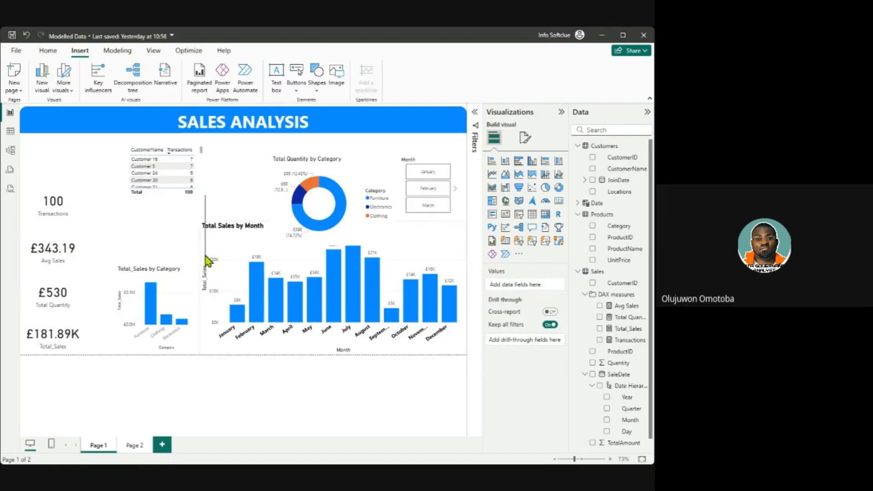
Step: Enlarge the customer transactions table down to the page's lower edge and look through its rows
scroll(203, 181, down, 2)
drag(203, 196, 245, 355)
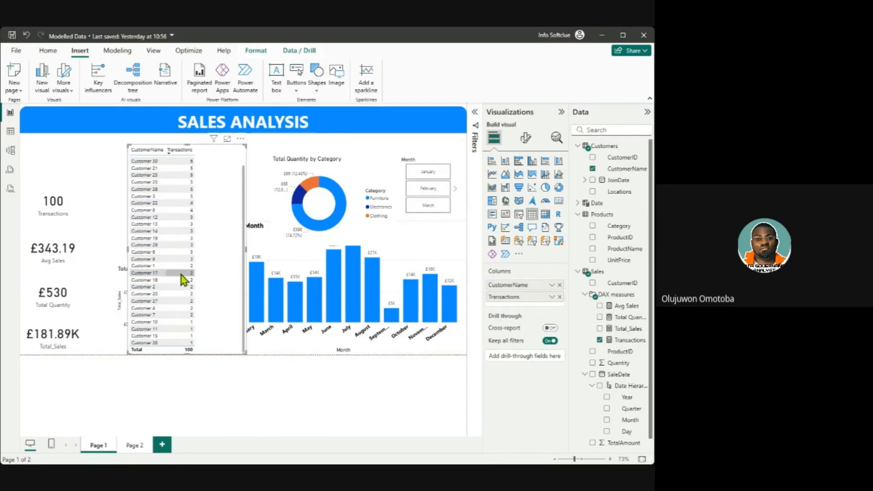
scroll(181, 279, up, 1)
scroll(184, 279, down, 1)
scroll(184, 278, up, 1)
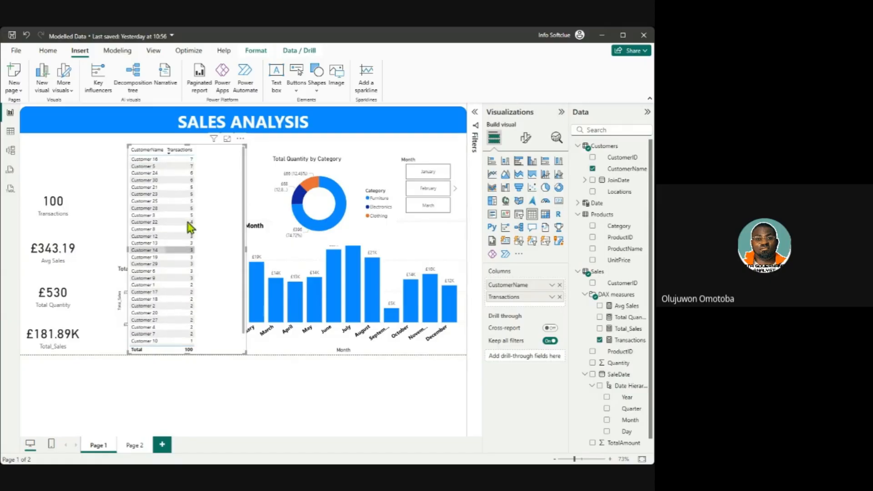
Step: Review the customer transactions table sorted by CustomerName, and delete it from the page
click(130, 151)
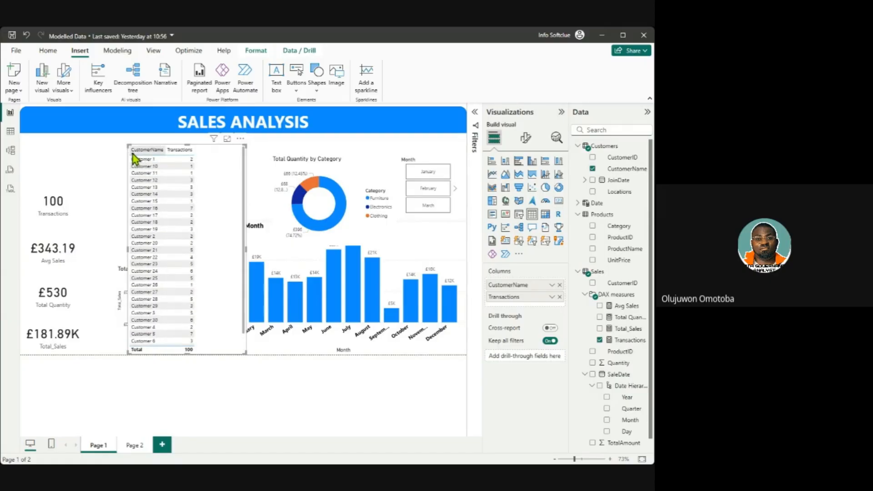
click(132, 153)
click(132, 153)
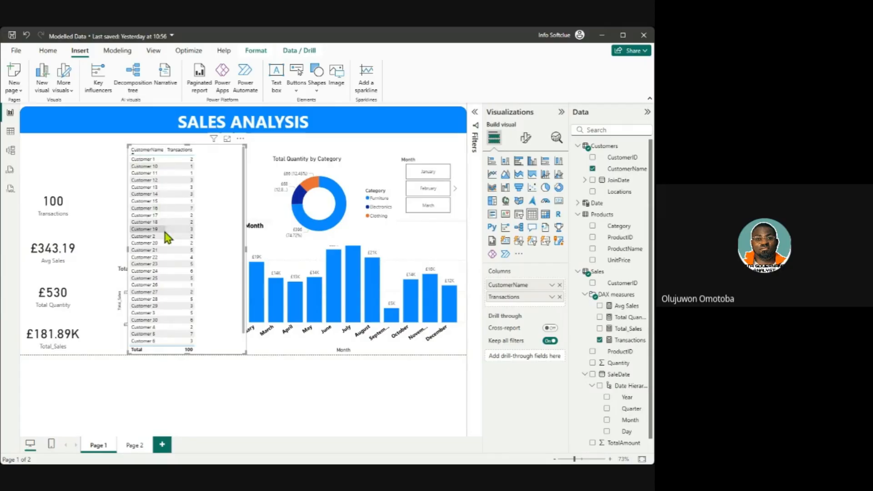
scroll(166, 233, down, 1)
scroll(167, 240, up, 1)
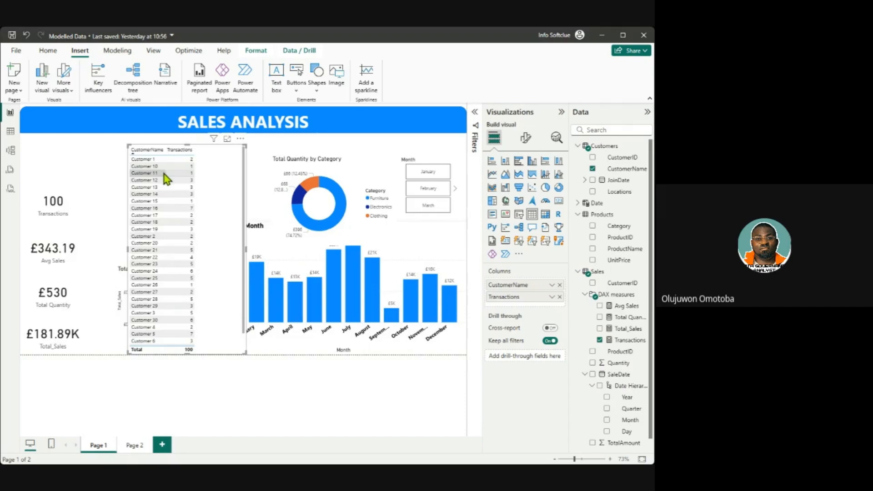
scroll(180, 259, down, 1)
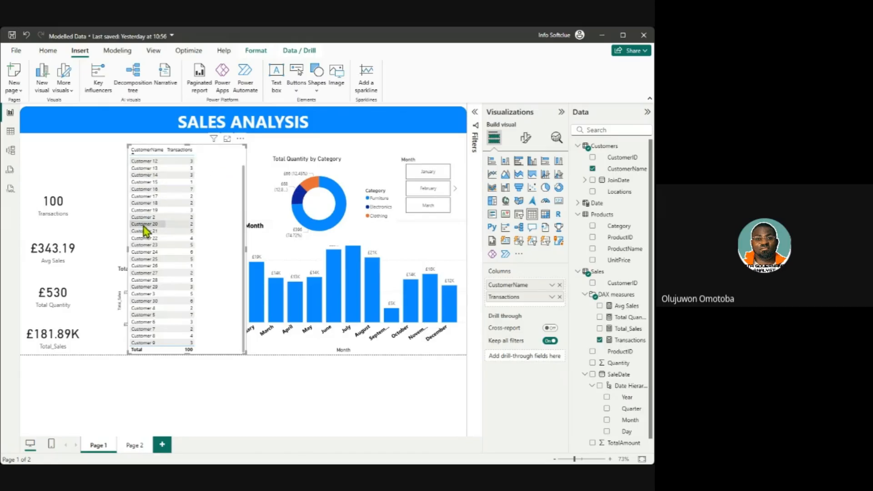
key(Delete)
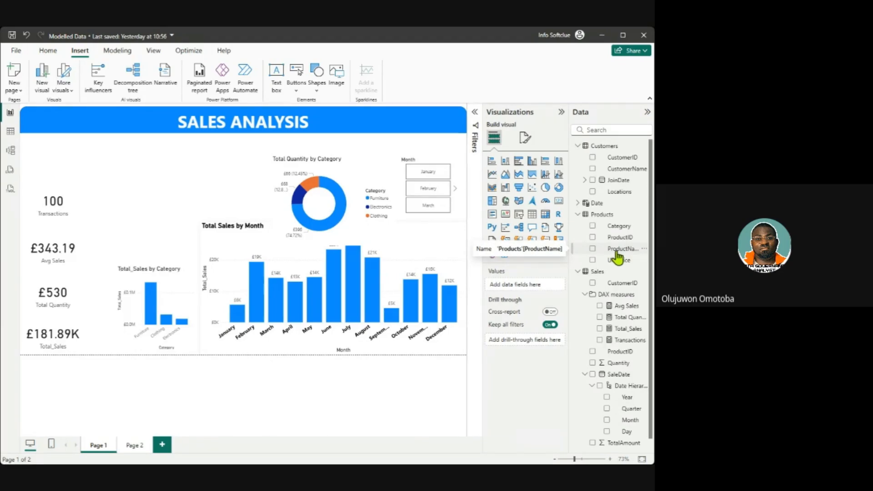
Step: Create a stacked column chart of Avg Sales by ProductName and move it over the middle of the page
drag(617, 258, 230, 197)
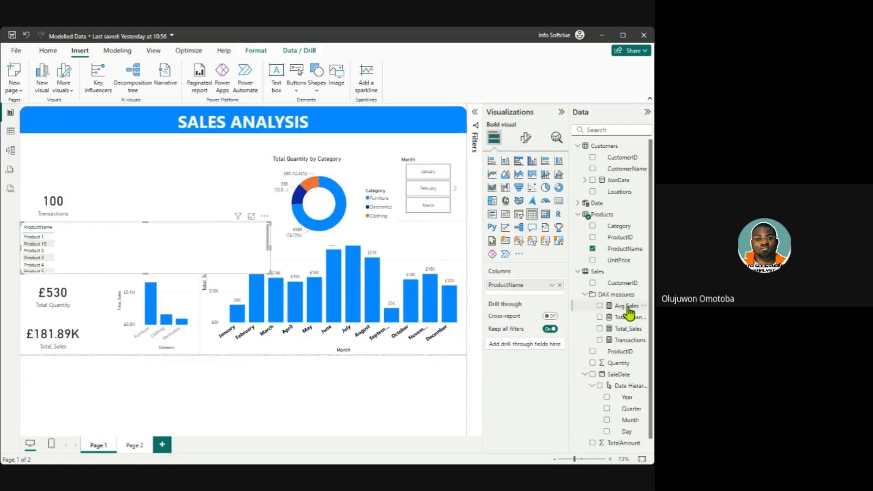
drag(627, 308, 200, 244)
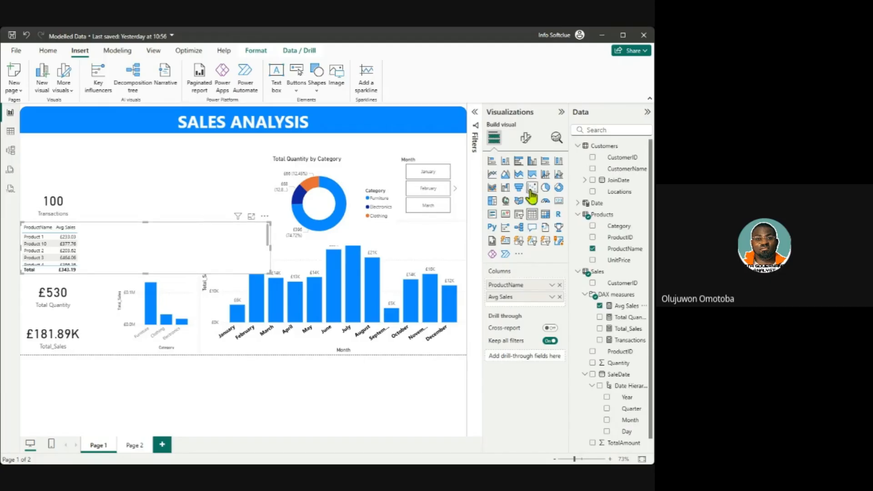
click(505, 161)
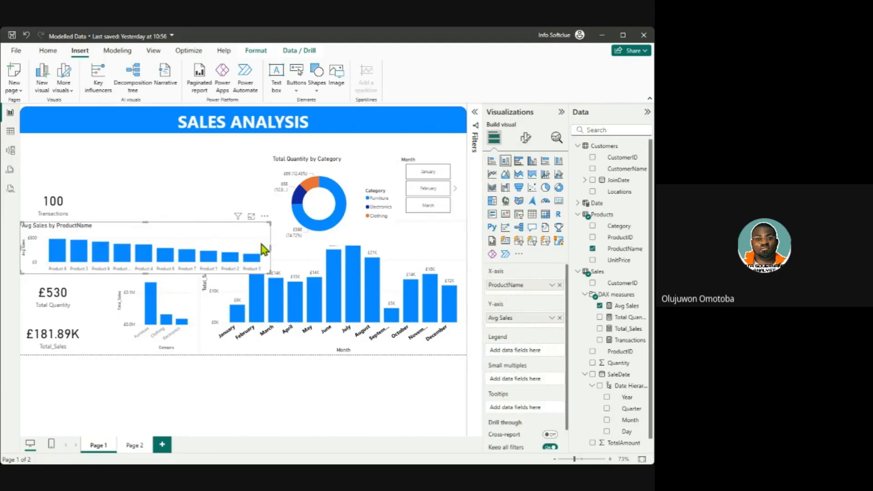
drag(273, 247, 411, 214)
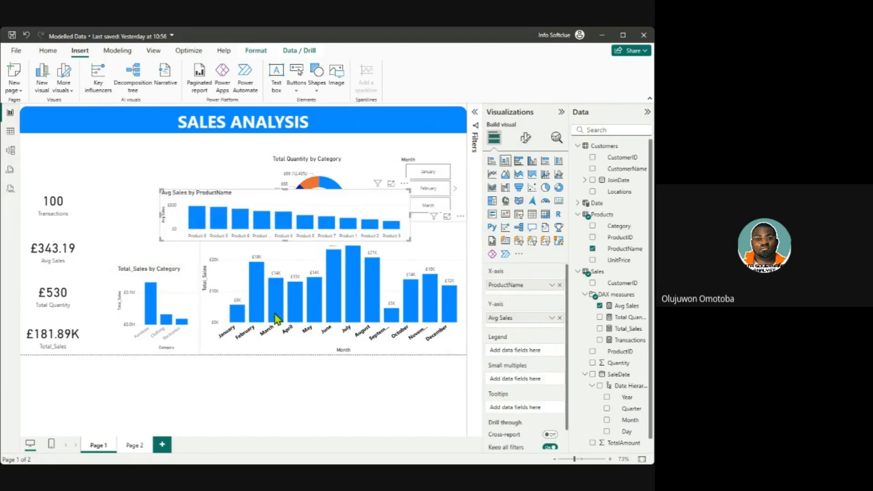
Step: Move the Avg Sales by ProductName chart from Page 1 to the lower-left corner of a new Page 3 and make it taller
click(162, 444)
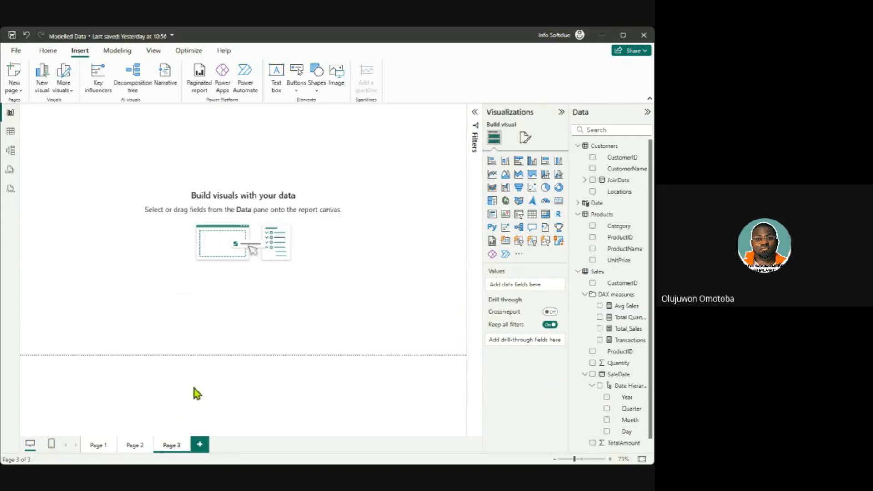
click(87, 448)
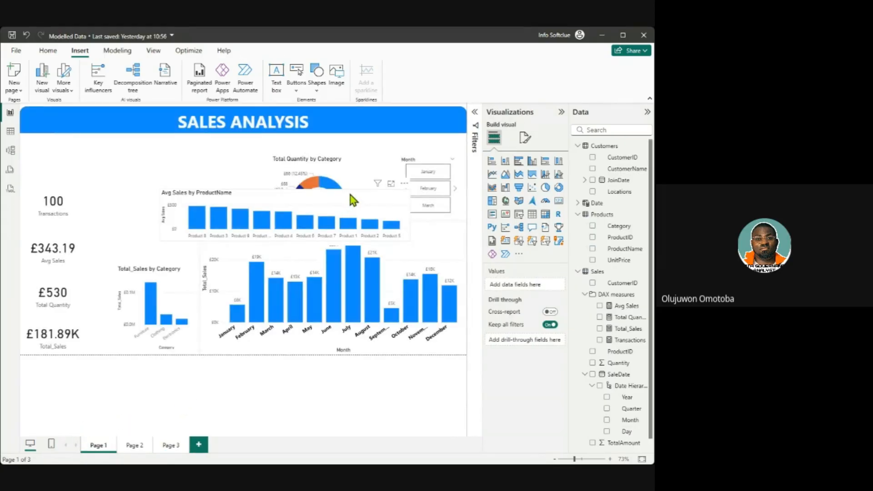
click(350, 191)
key(ctrl+x)
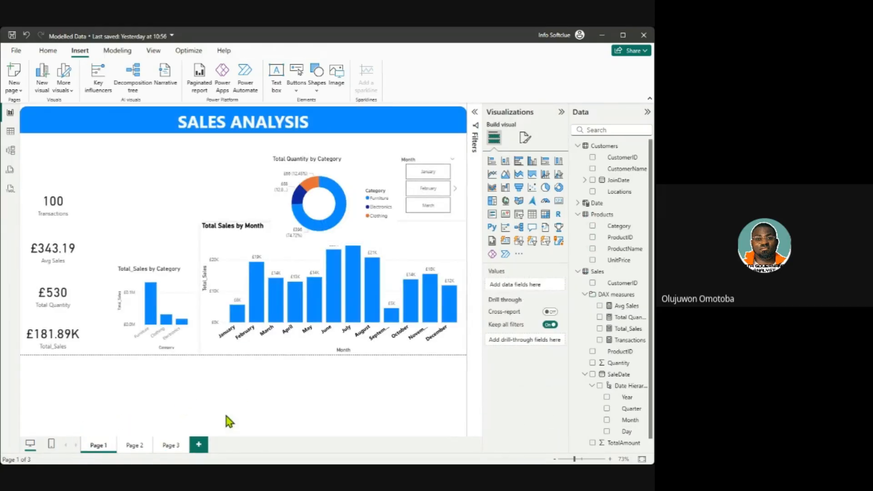
click(171, 445)
key(ctrl+v)
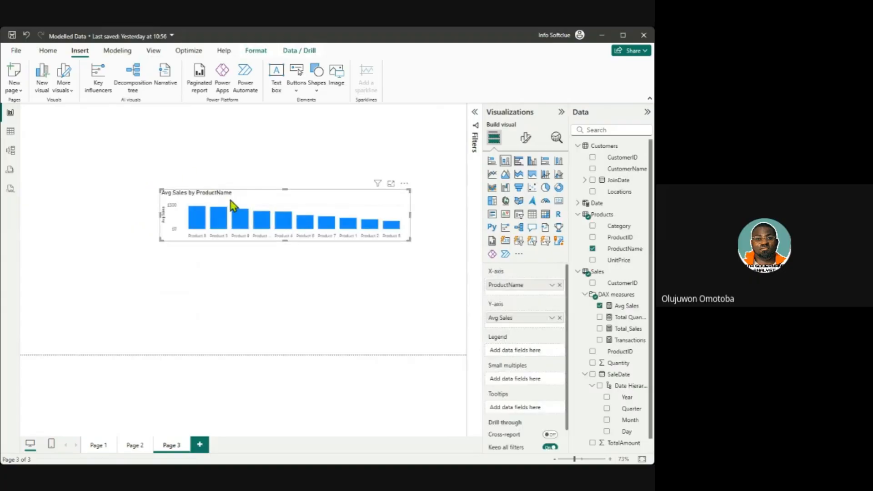
drag(230, 201, 127, 318)
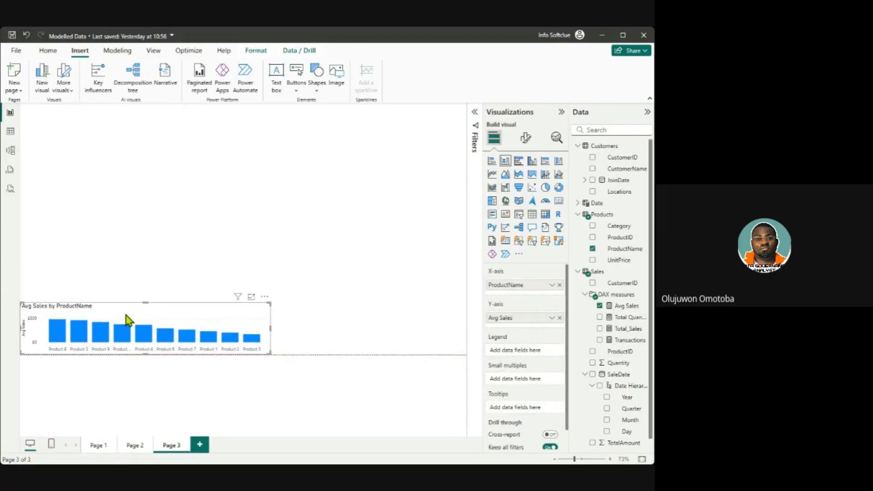
drag(270, 303, 267, 228)
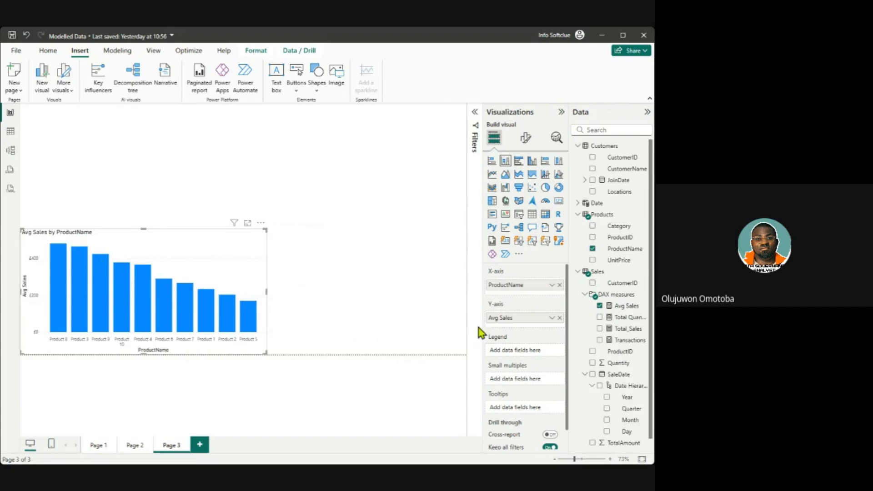
Step: Try to rename the chart's X-axis field to Product Name
double_click(507, 285)
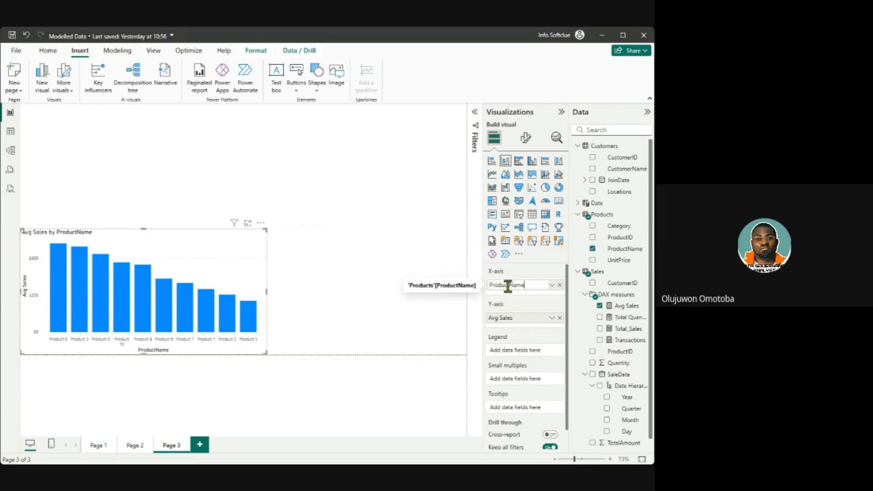
click(508, 286)
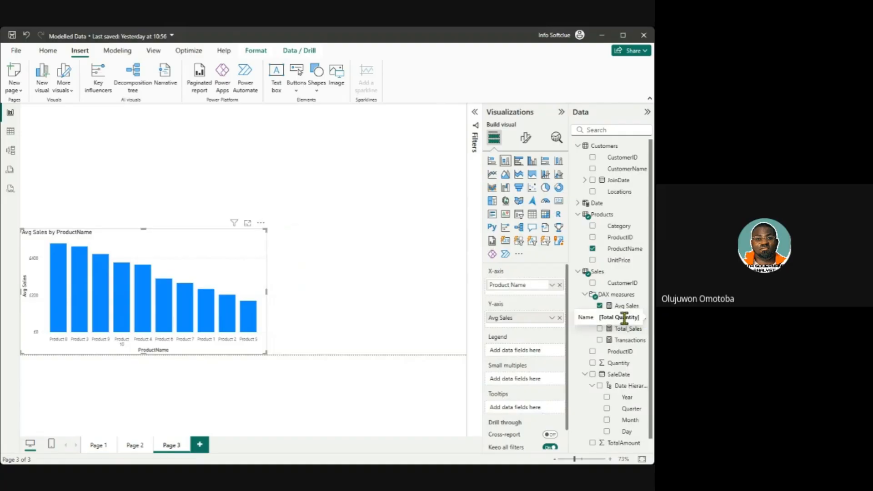
click(292, 309)
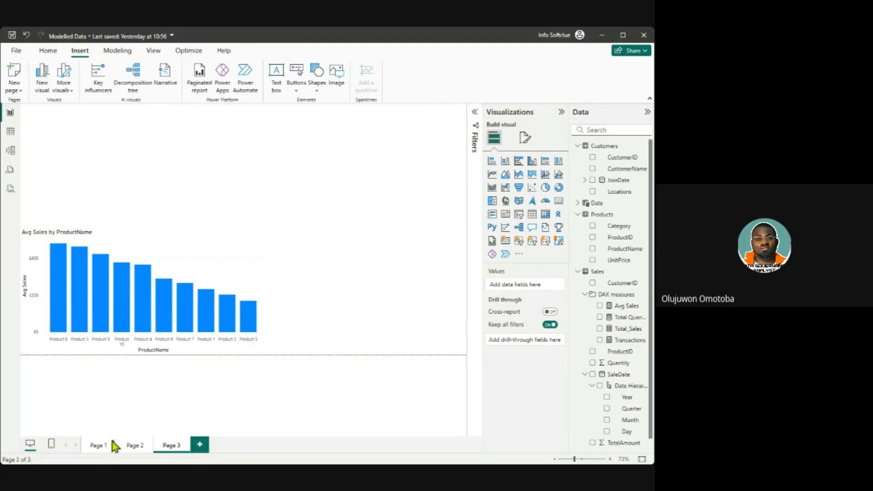
Step: Create a column chart of Total_Sales by the SaleDate date hierarchy above the Avg Sales chart on Page 3, drilled down to months
click(97, 446)
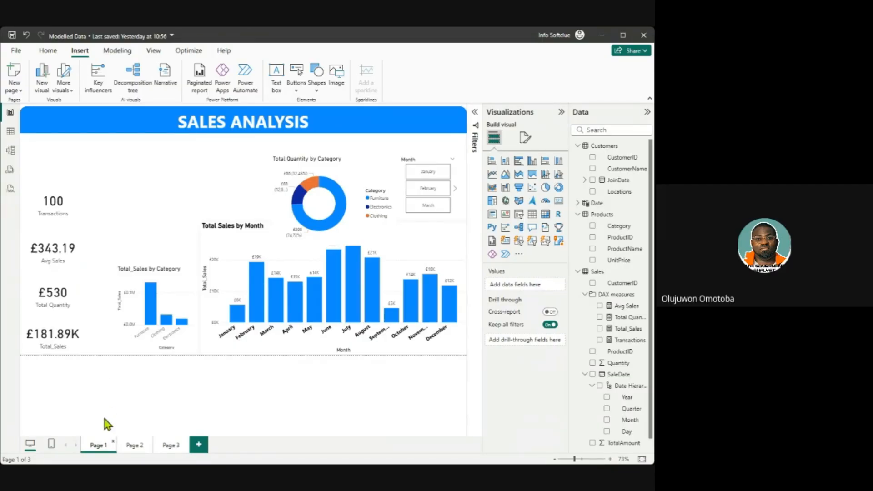
click(170, 445)
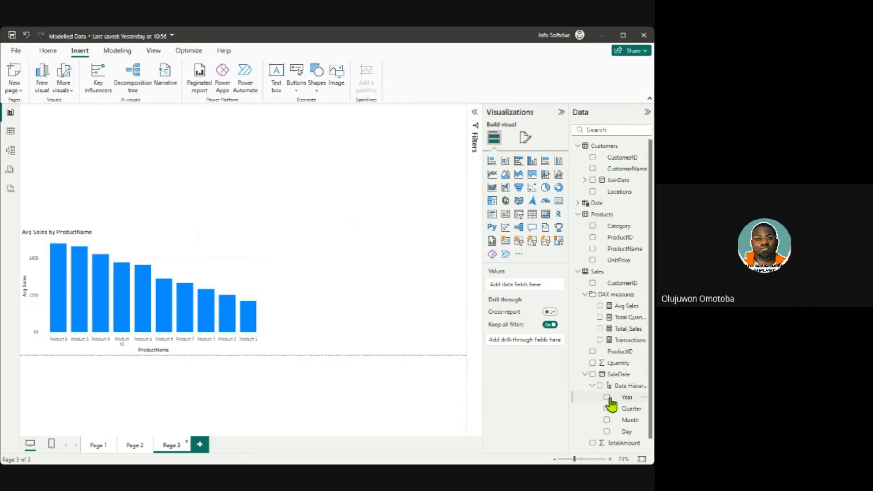
click(626, 329)
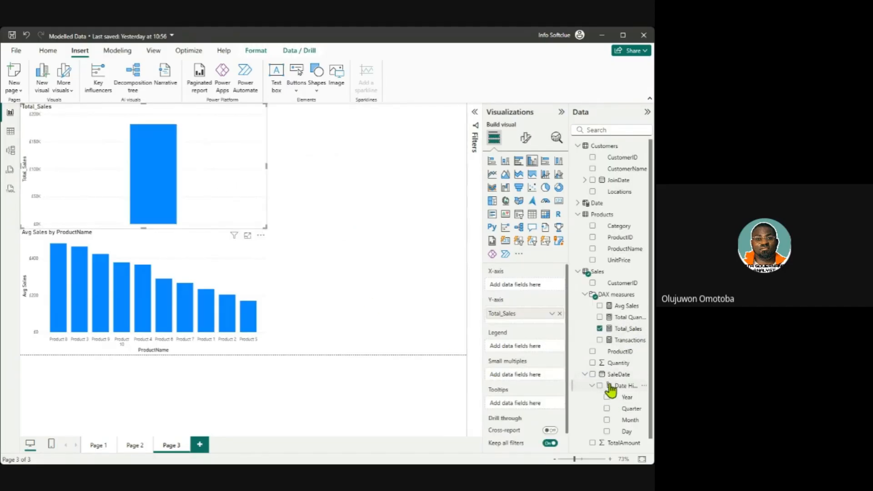
click(627, 386)
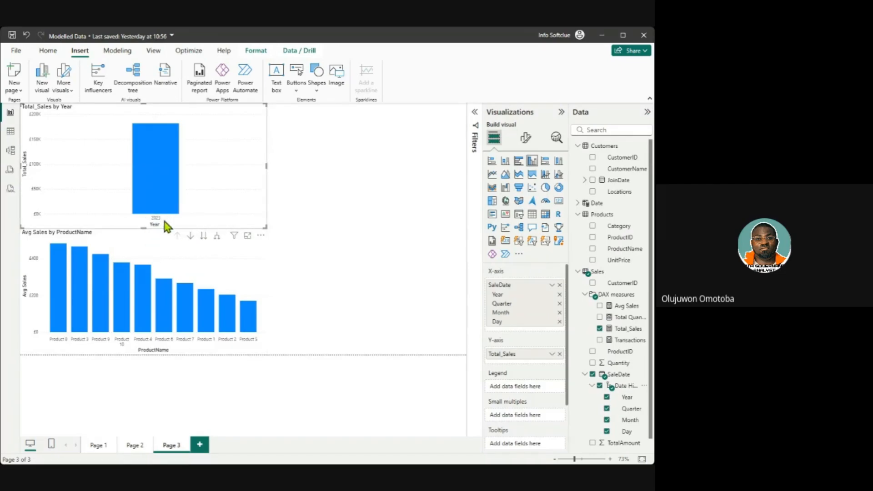
click(204, 236)
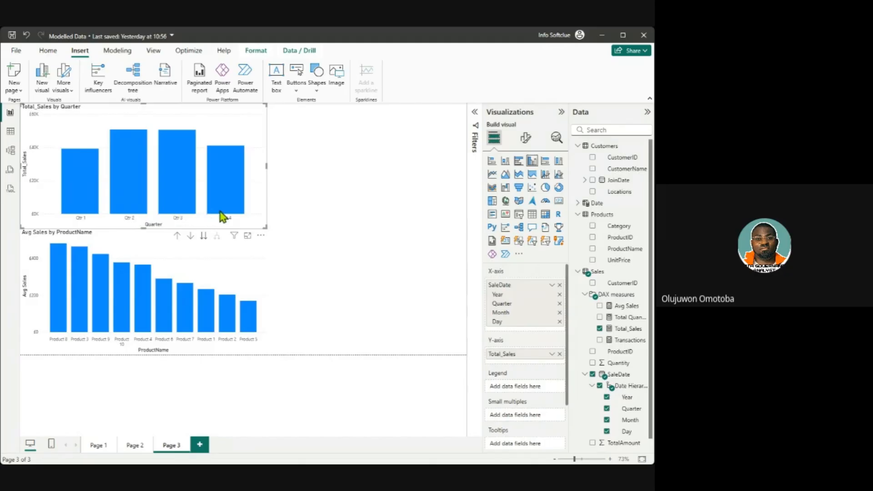
click(205, 235)
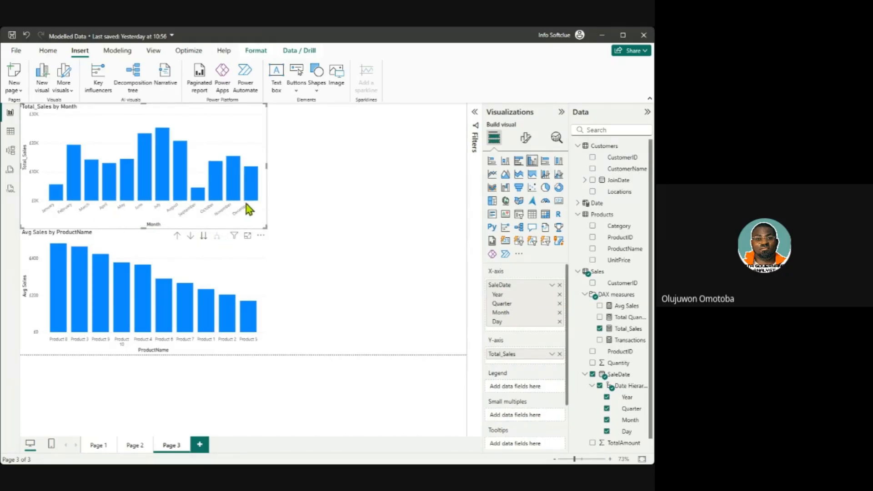
Step: Convert the Total_Sales by Month chart to a line chart, widen it across most of the page, and inspect its points
click(492, 174)
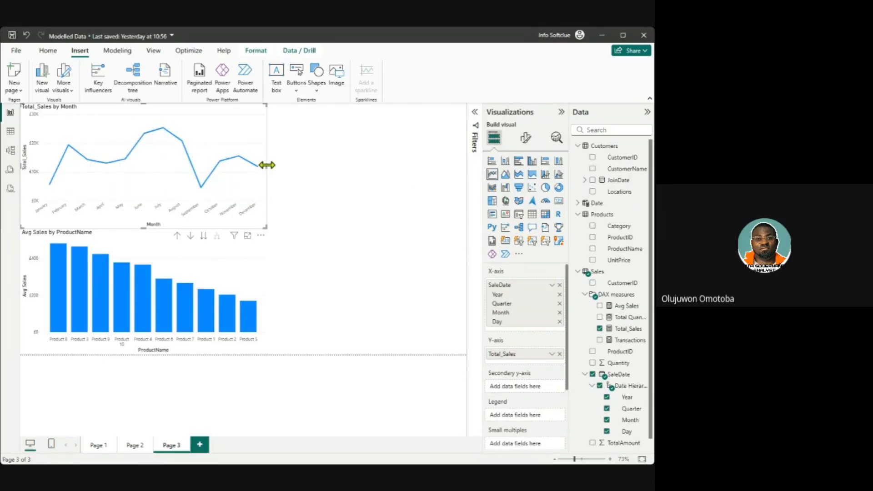
drag(267, 165, 384, 165)
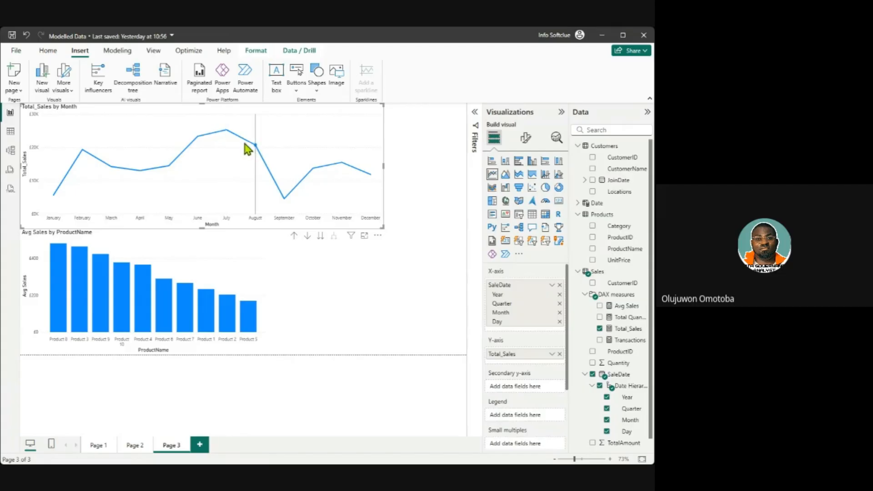
mouse_move(221, 136)
mouse_move(283, 208)
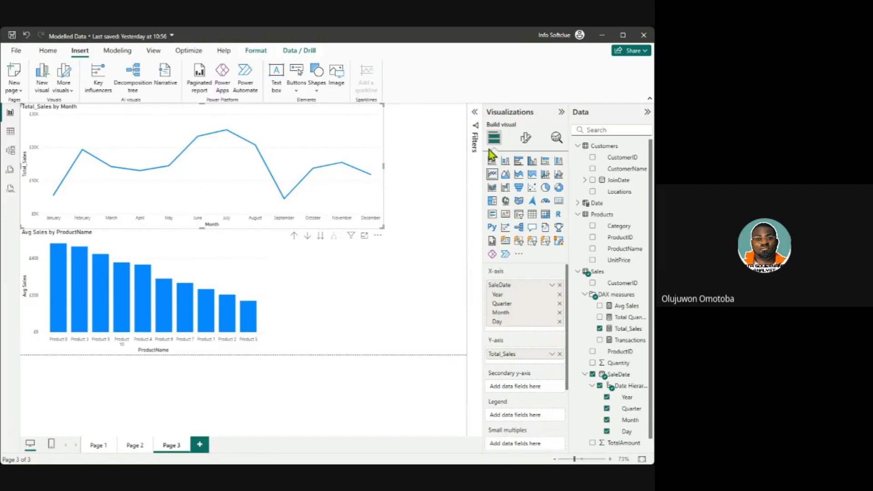
Step: Check the median and percentile line options of the Total_Sales line chart, and turn on its data labels
click(555, 140)
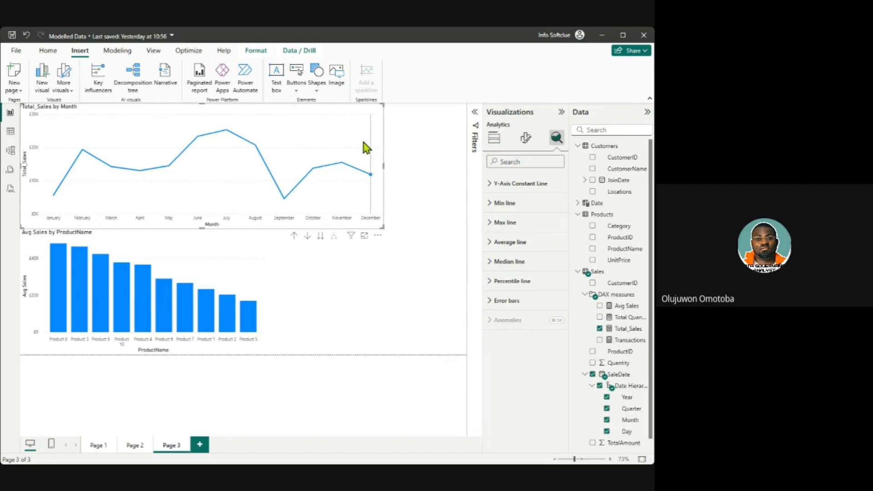
click(489, 281)
click(489, 263)
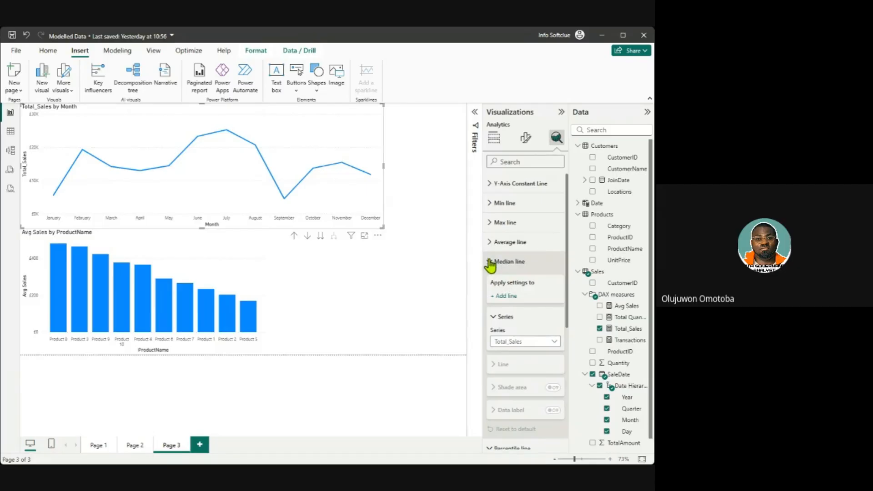
click(489, 263)
click(490, 281)
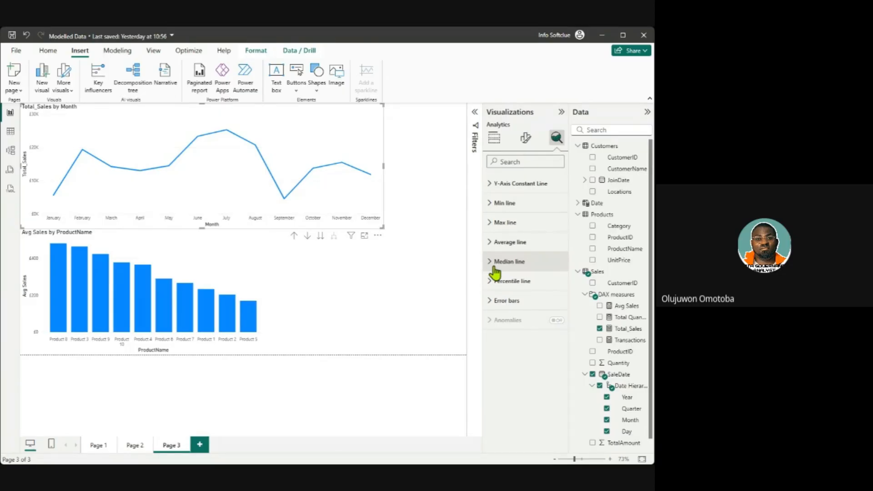
click(525, 138)
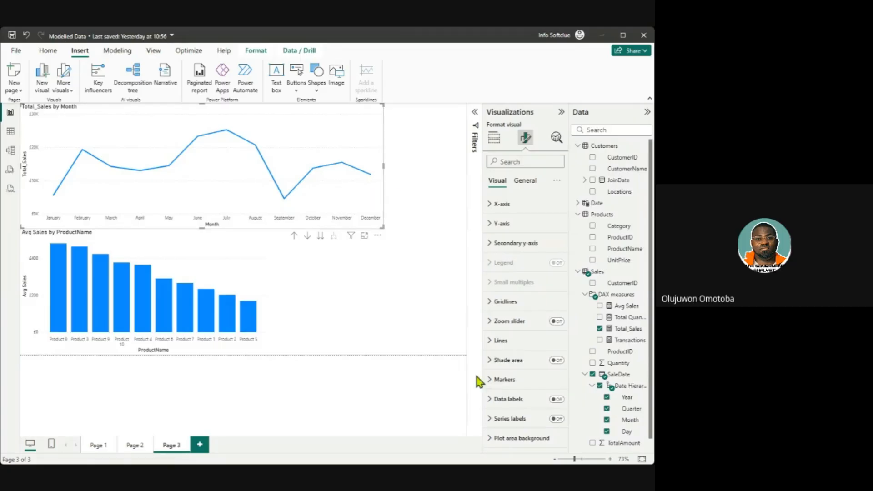
click(557, 400)
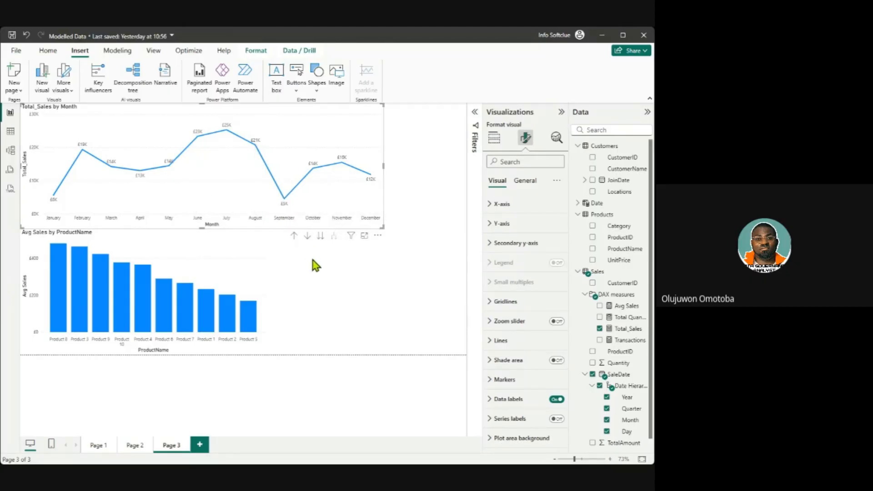
Step: Move the Total Quantity by Category donut chart on Page 1 to just beneath the banner, beside the Transactions card
click(93, 448)
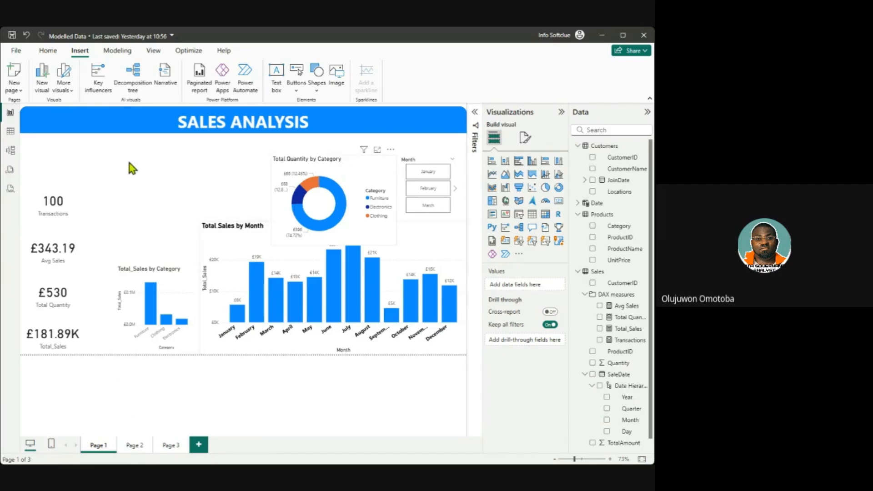
drag(129, 163, 156, 146)
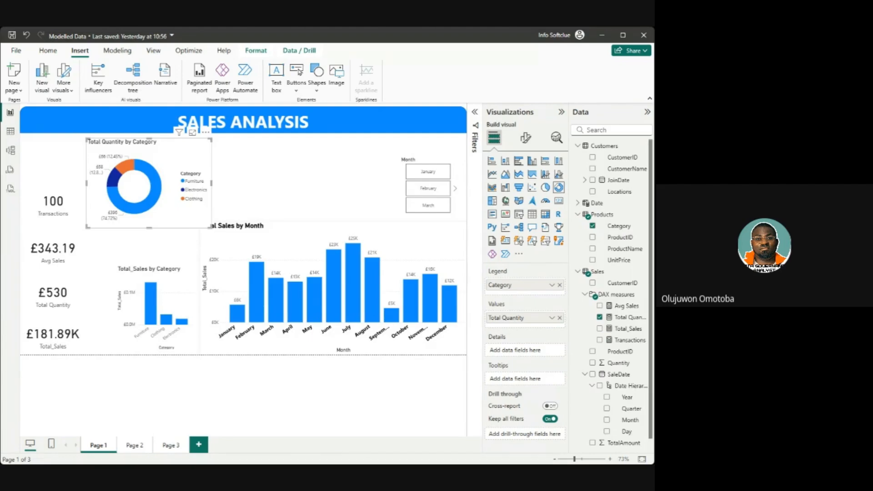
Step: Switch to the PowerPoint slide show and read the slide on design principles for effective visualizations
key(alt+Tab)
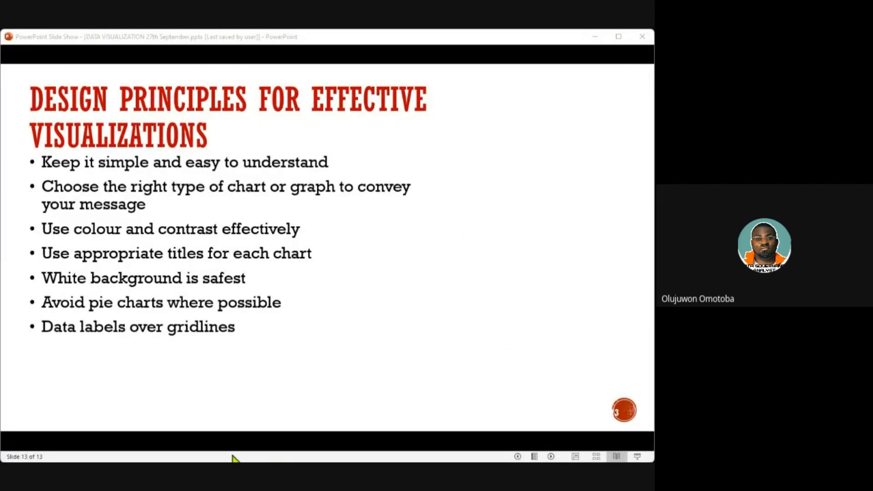
click(444, 341)
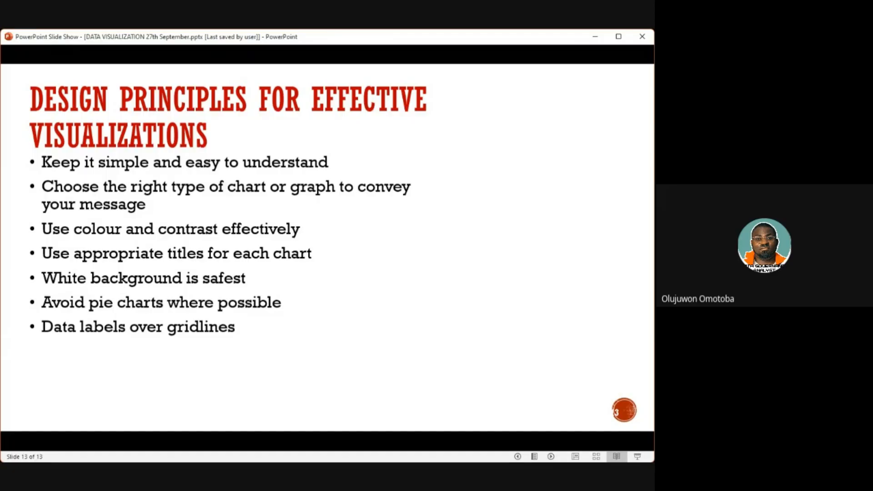
key(alt+Tab)
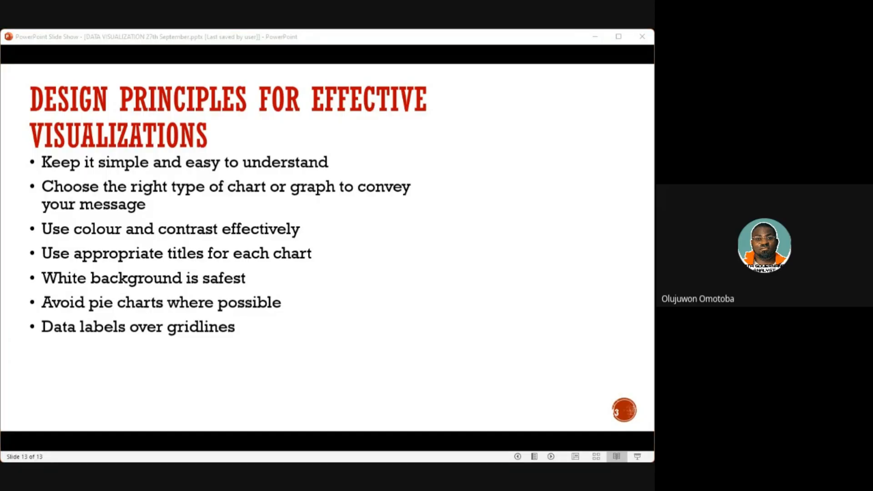
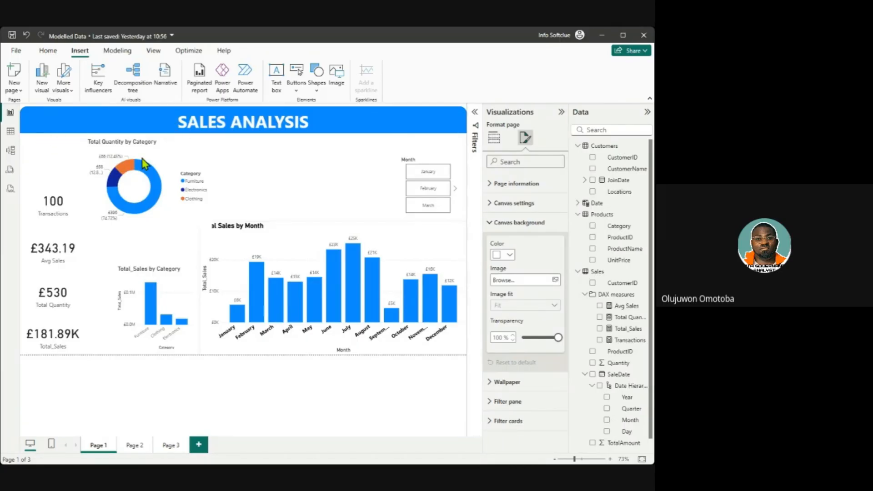
Step: Set Picture1.png as the canvas background image of Page 1 with 0% transparency
click(346, 270)
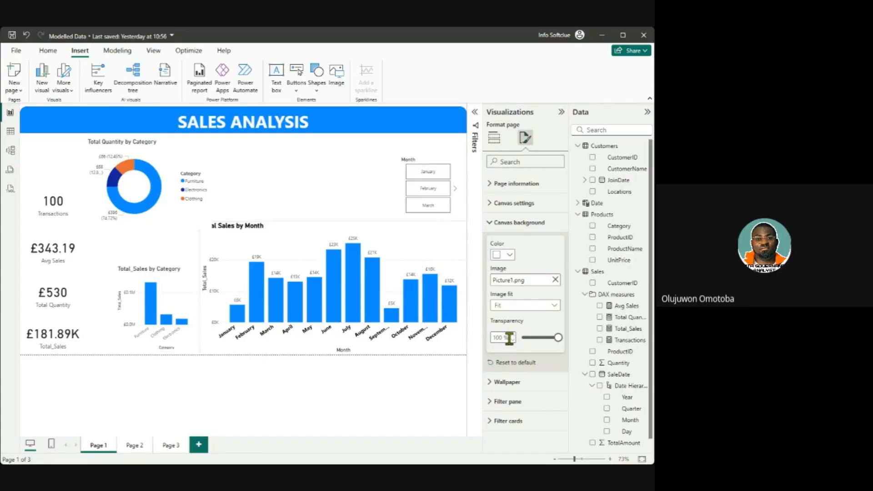
drag(557, 339, 520, 340)
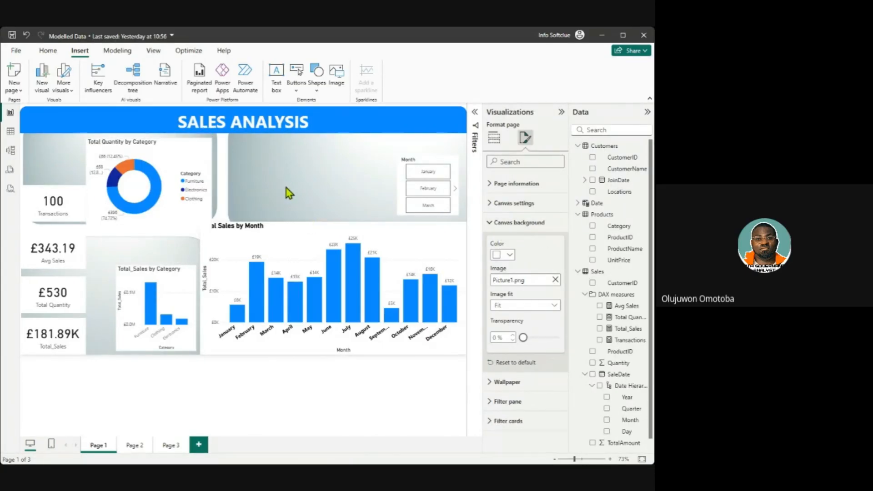
Step: Set the donut chart's background transparency to 100% and shift the chart slightly toward the centre of its background panel
click(204, 157)
click(525, 182)
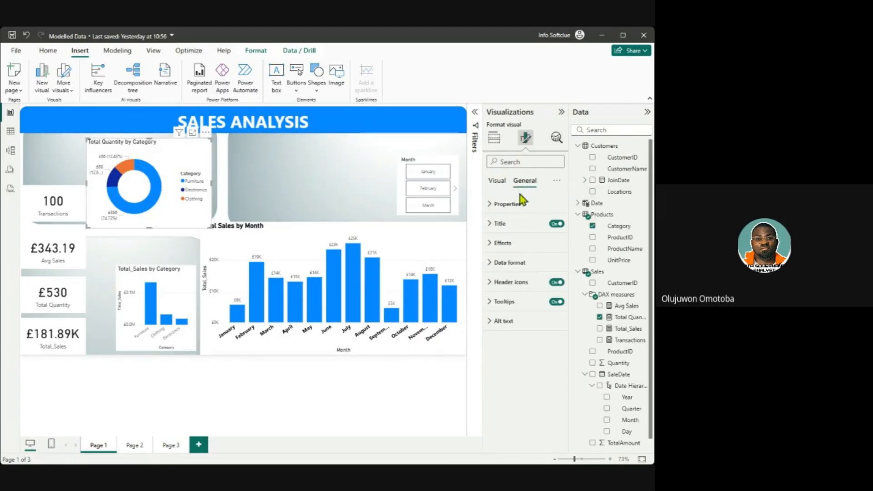
click(498, 243)
drag(523, 321, 573, 322)
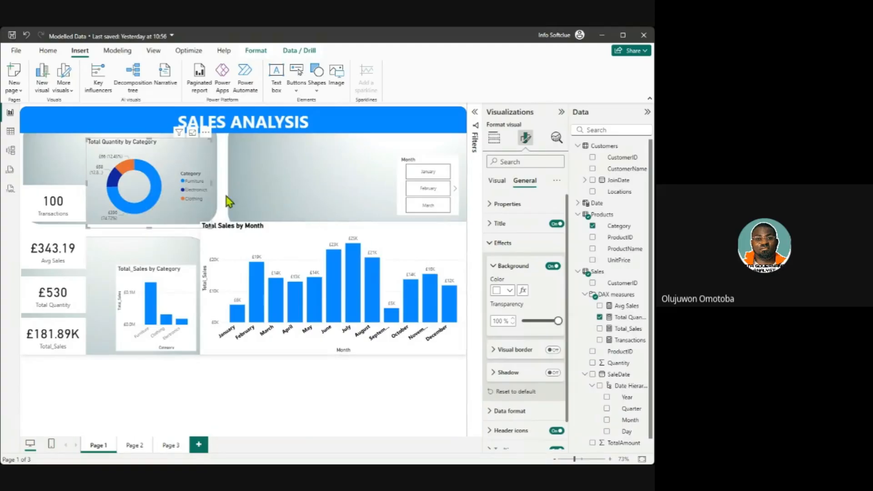
drag(170, 190, 193, 184)
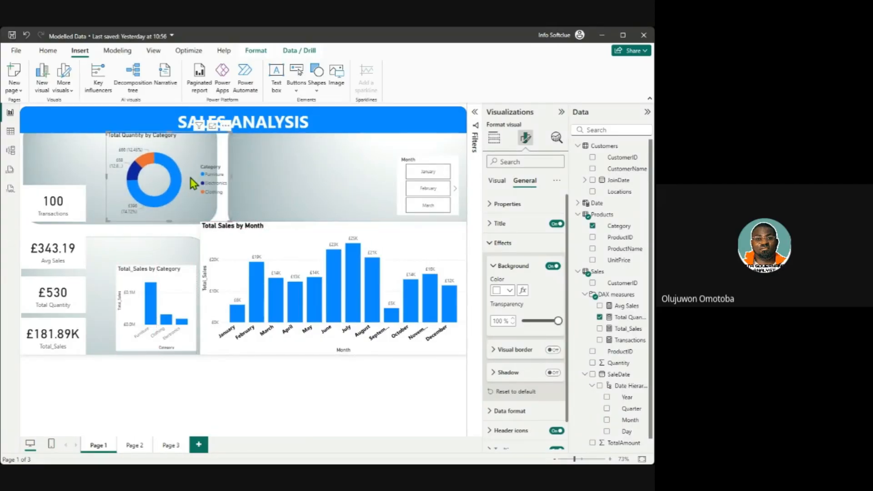
Step: Set the background transparency to 100% for the Month slicer, the Total Sales by Month chart and the Total_Sales by Category chart
click(398, 201)
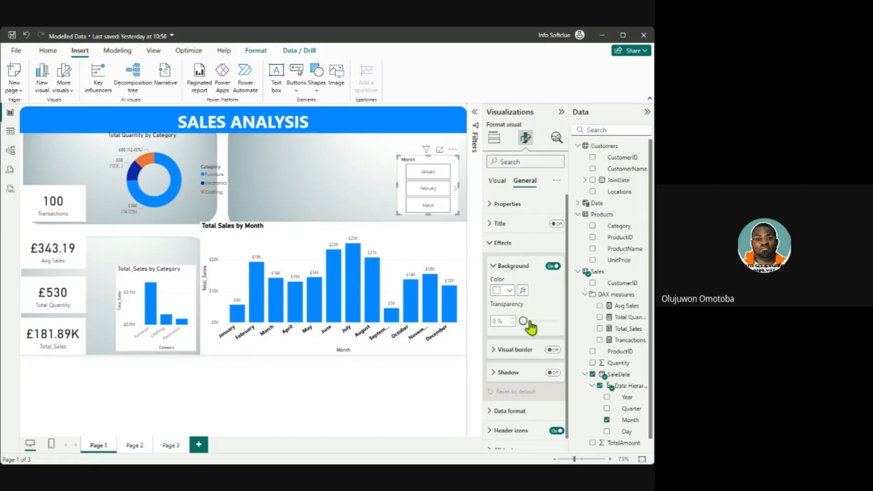
click(288, 228)
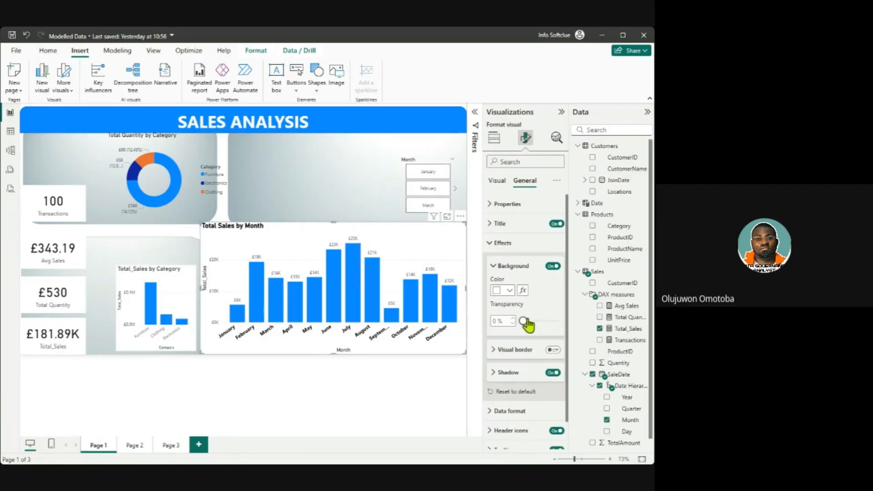
click(186, 276)
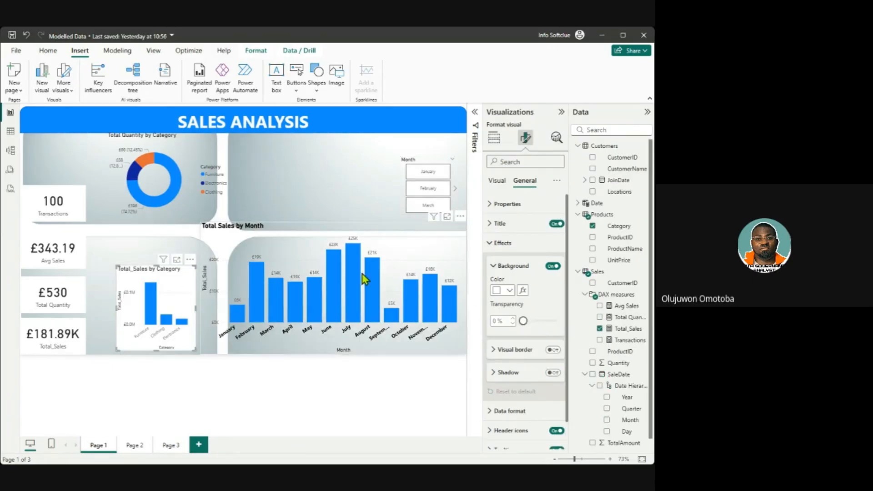
drag(523, 321, 574, 320)
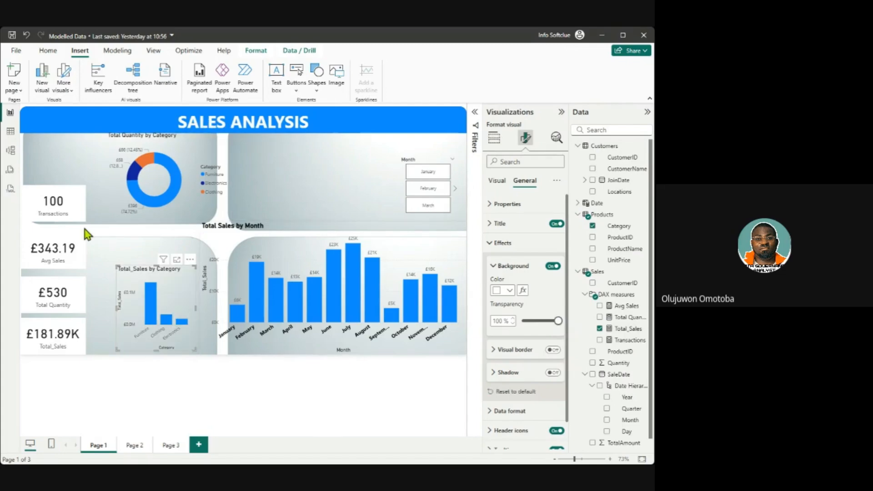
Step: Set the Transactions card's background transparency to 100% and select the Avg Sales card
click(75, 214)
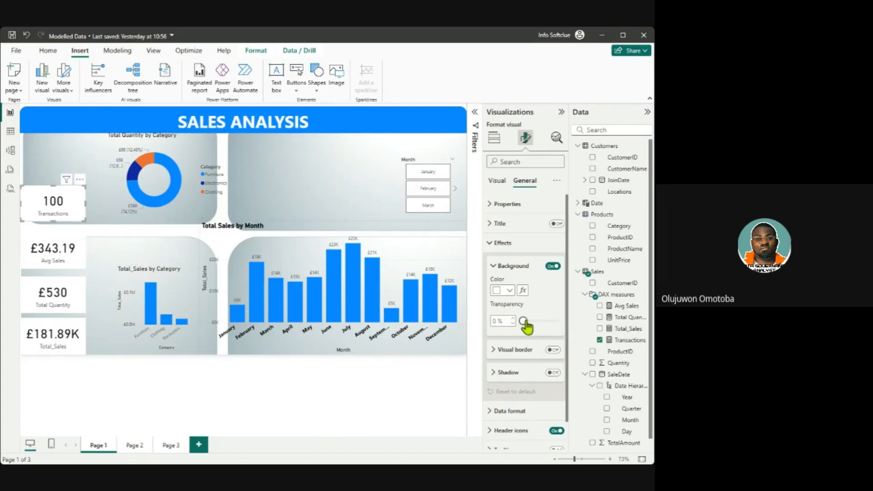
drag(524, 321, 581, 321)
click(74, 257)
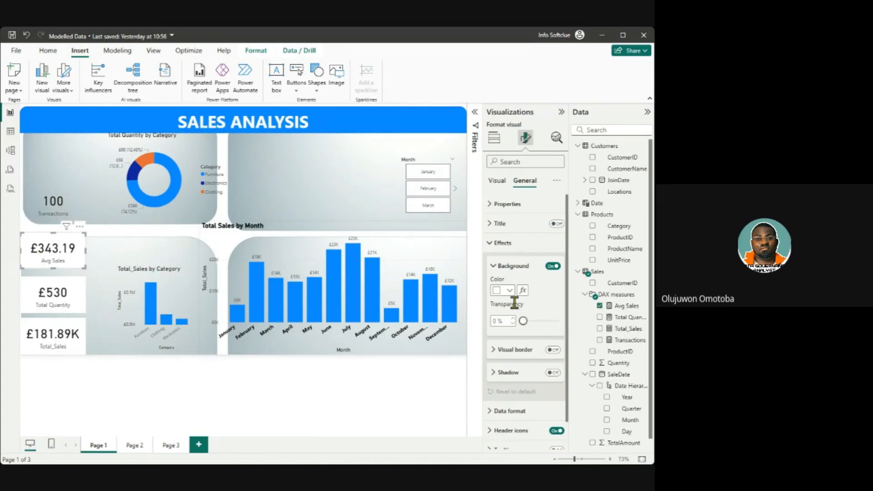
Step: Set the background transparency of the Avg Sales, Total Quantity and Total_Sales cards to 100%
drag(523, 326, 558, 321)
click(76, 290)
click(51, 346)
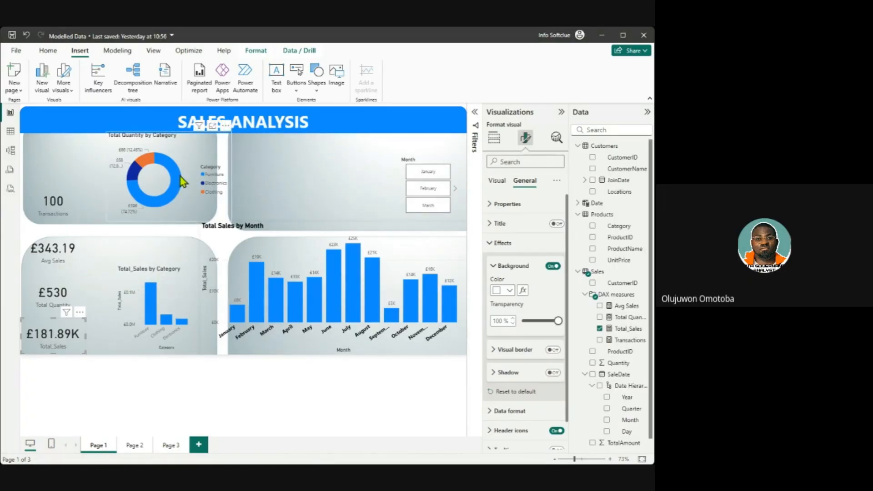
Step: Move the Total Quantity by Category donut chart aside and set the canvas background's image fit to Fill
drag(151, 189, 341, 227)
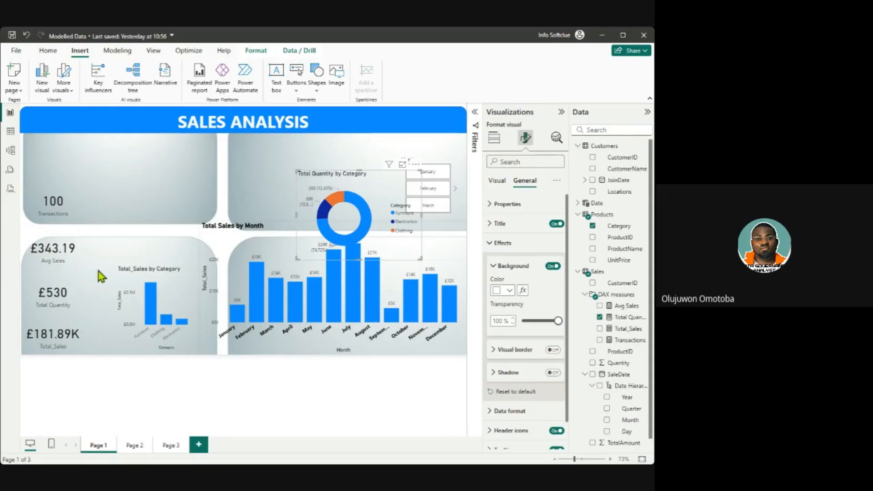
click(164, 172)
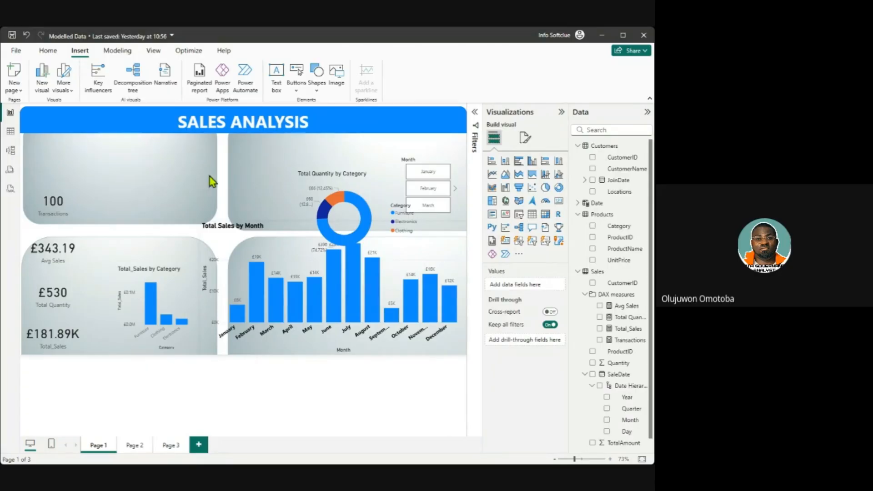
click(524, 138)
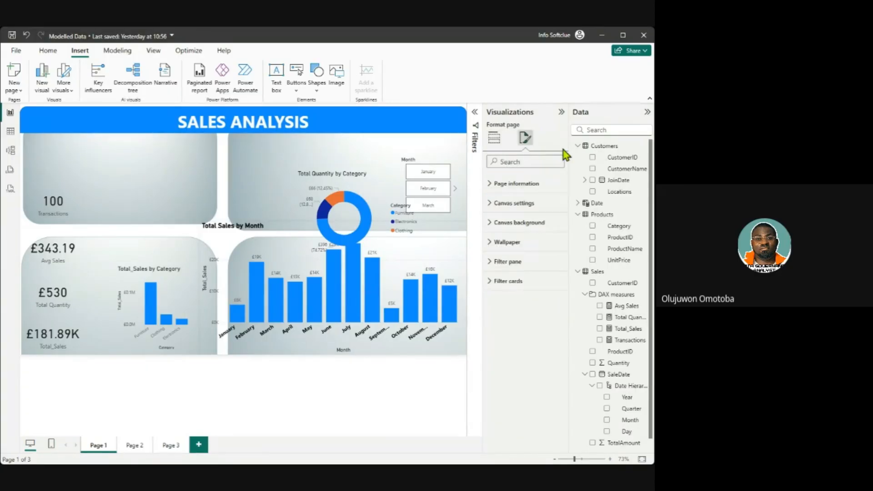
click(489, 223)
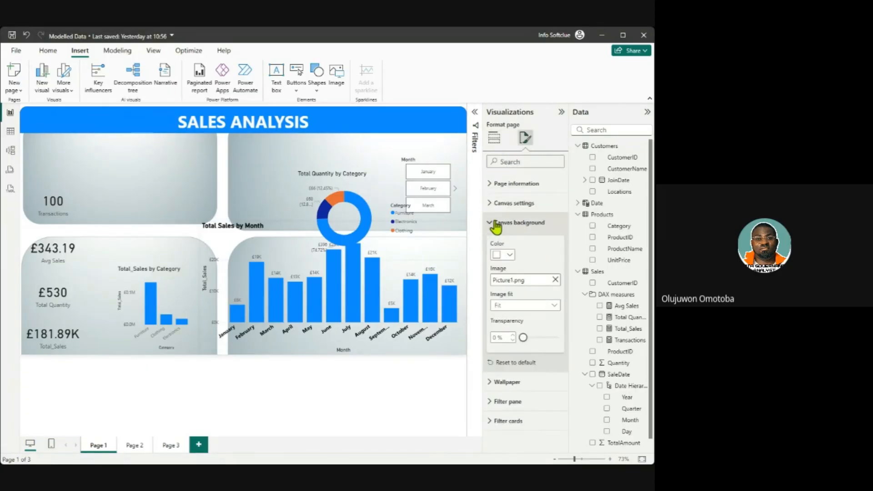
click(520, 305)
click(506, 339)
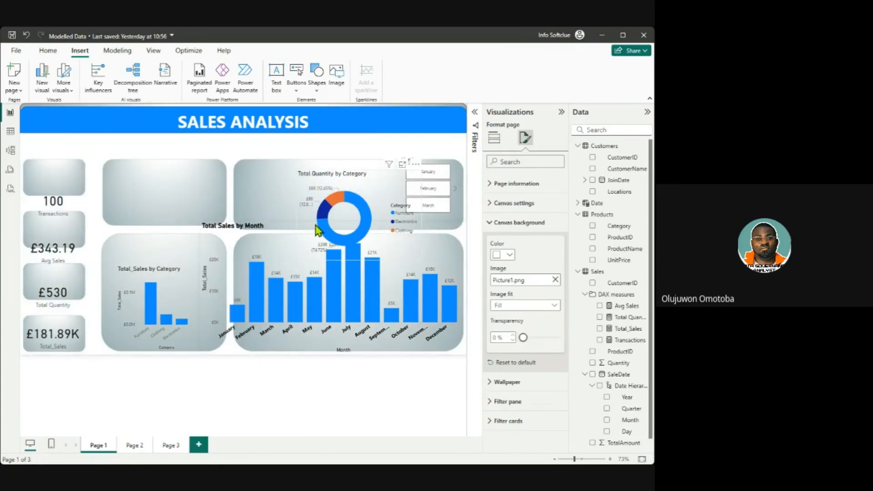
Step: Align the Transactions, Avg Sales, Total Quantity and Total_Sales cards with the four small background tiles
click(335, 132)
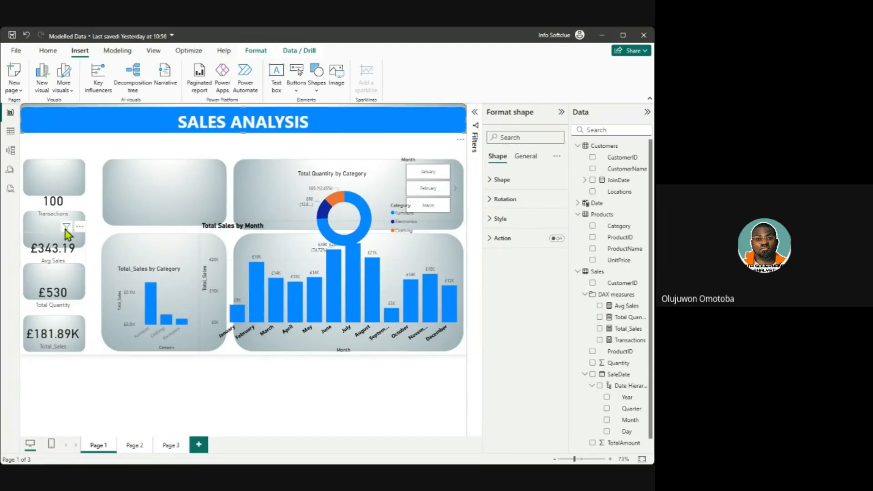
click(72, 212)
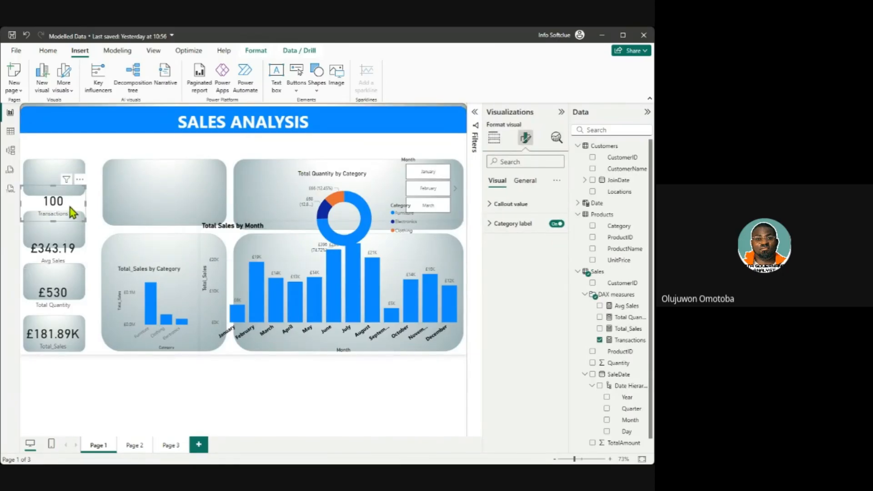
drag(72, 212, 70, 181)
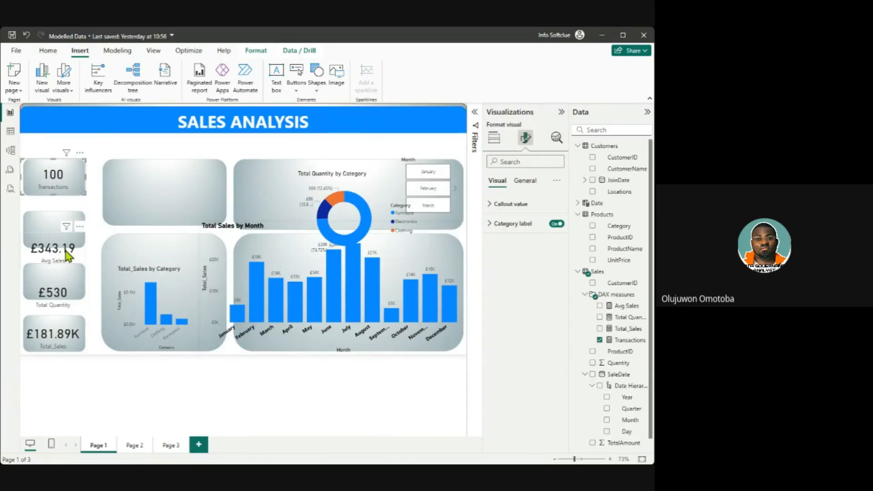
drag(67, 256, 69, 234)
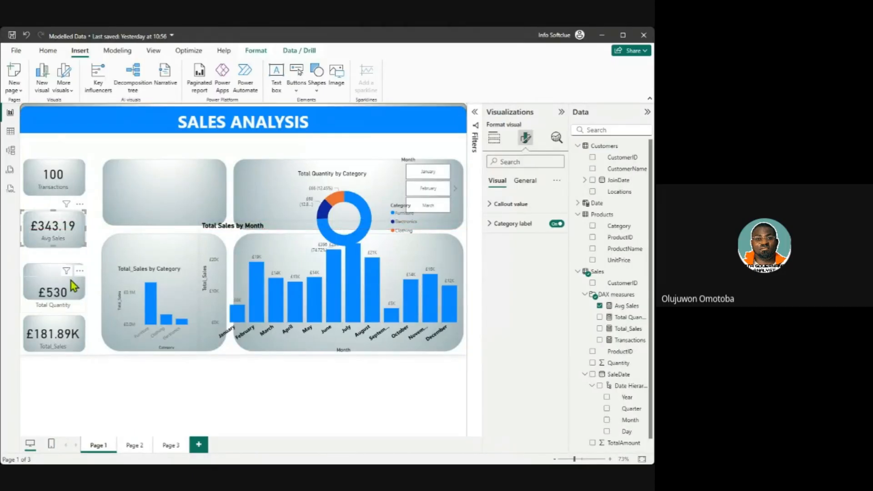
drag(64, 290, 63, 278)
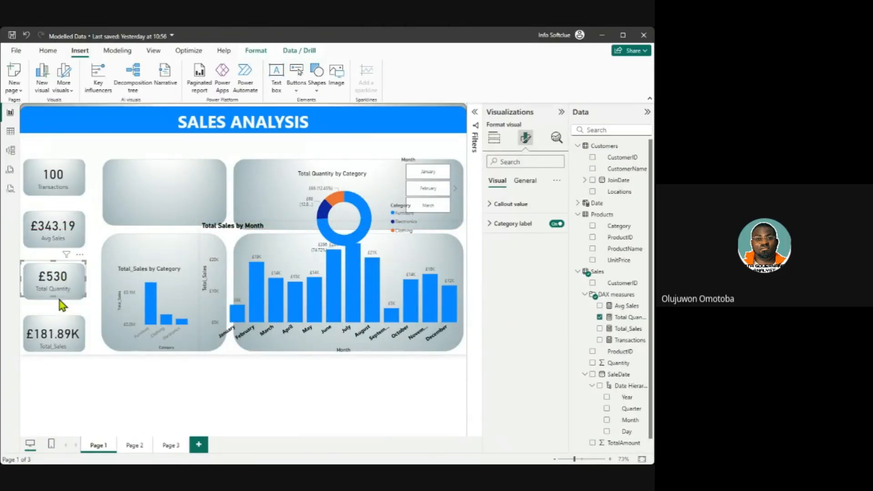
click(68, 337)
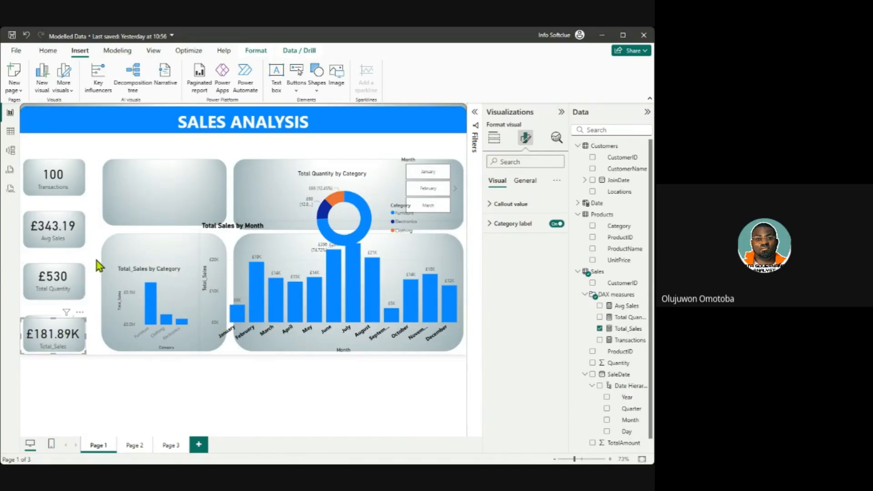
Step: Reposition and resize the Total_Sales by Category and Total Sales by Month charts to fit the two lower background tiles
drag(175, 288, 169, 266)
drag(191, 332, 242, 348)
click(307, 277)
Step: Fit the Total Quantity by Category chart into the background tile above Total_Sales by Category and convert it to a clustered bar chart
drag(356, 216, 177, 196)
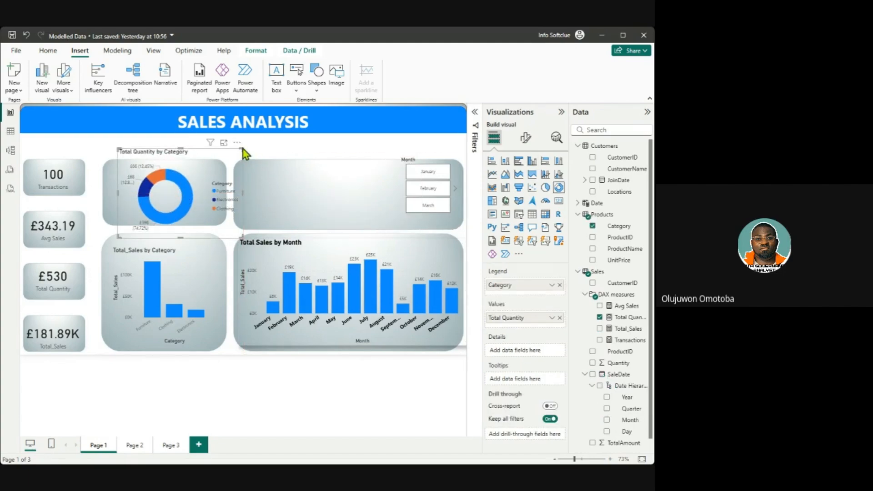
drag(236, 153, 190, 177)
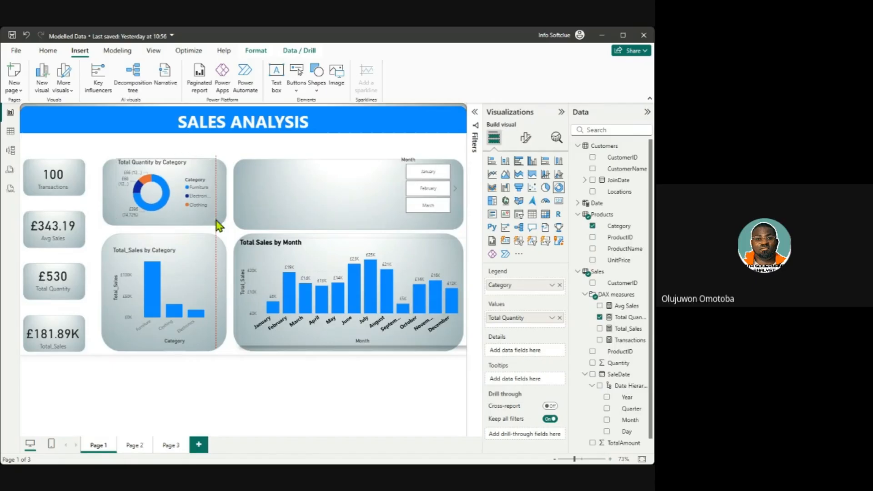
click(518, 161)
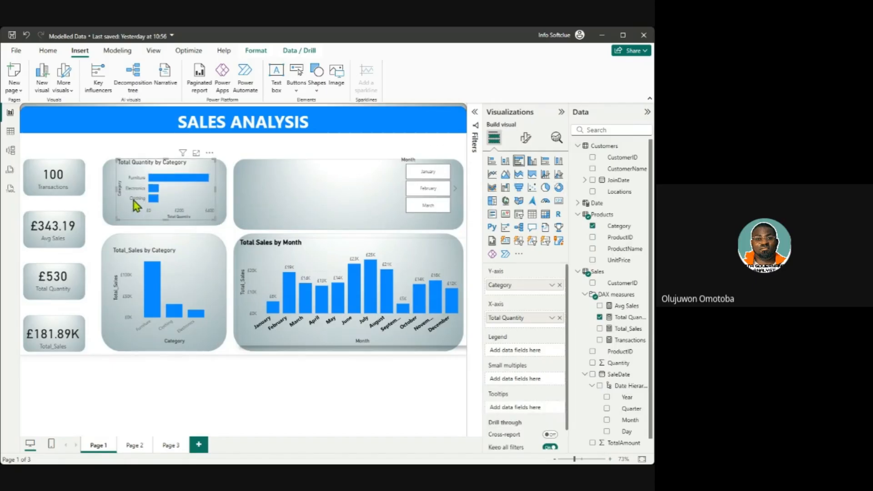
drag(132, 206, 129, 206)
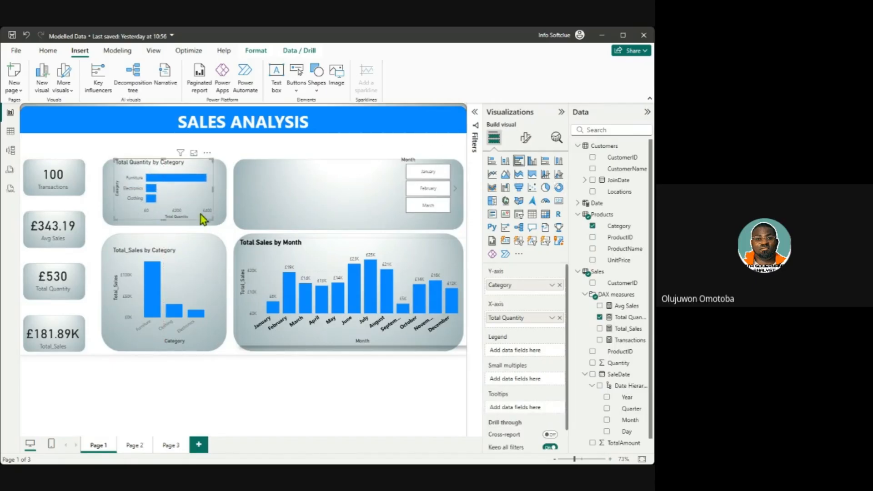
drag(213, 220, 223, 225)
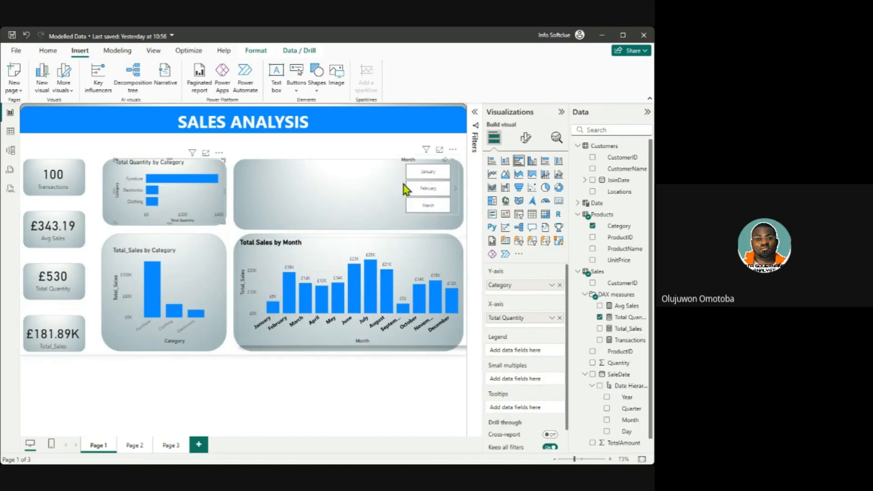
Step: Create a table of Locations and Total_Sales and place it in the background tile above Total Sales by Month
click(309, 172)
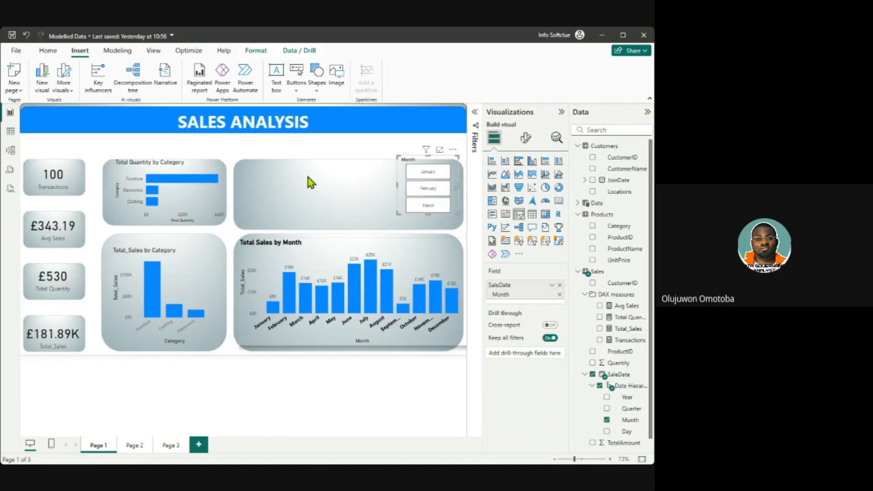
click(401, 186)
click(349, 191)
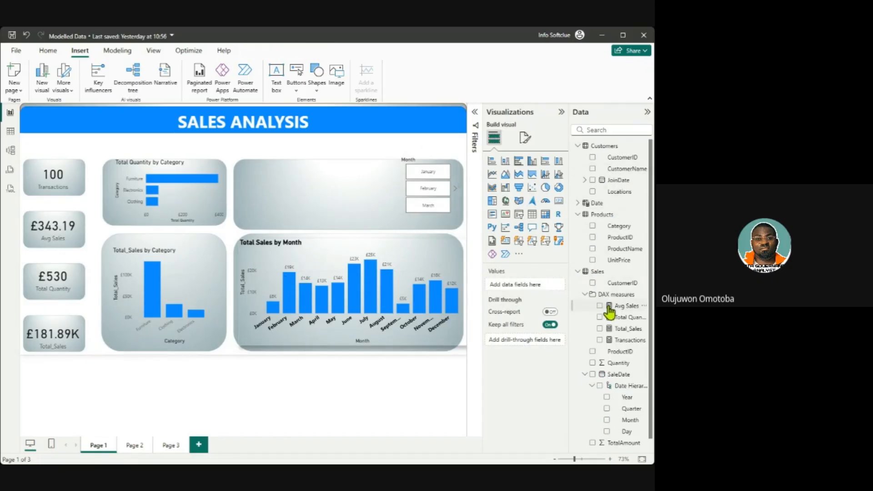
scroll(608, 326, down, 1)
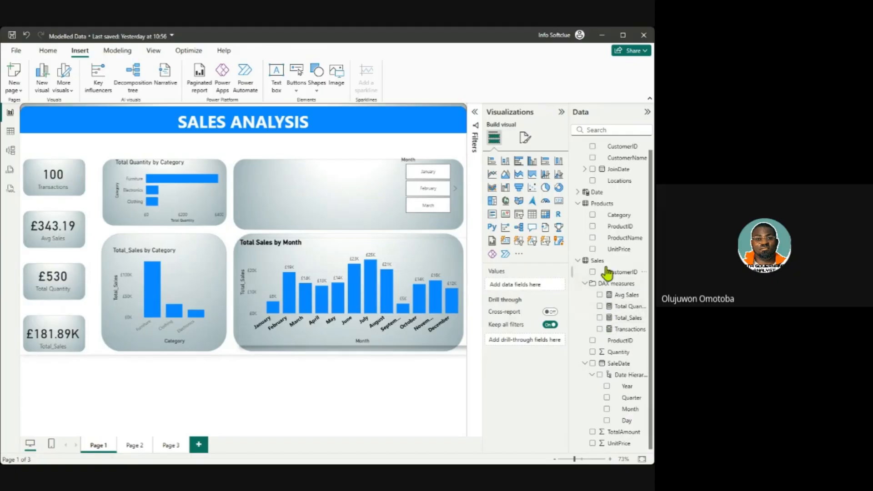
scroll(594, 228, up, 1)
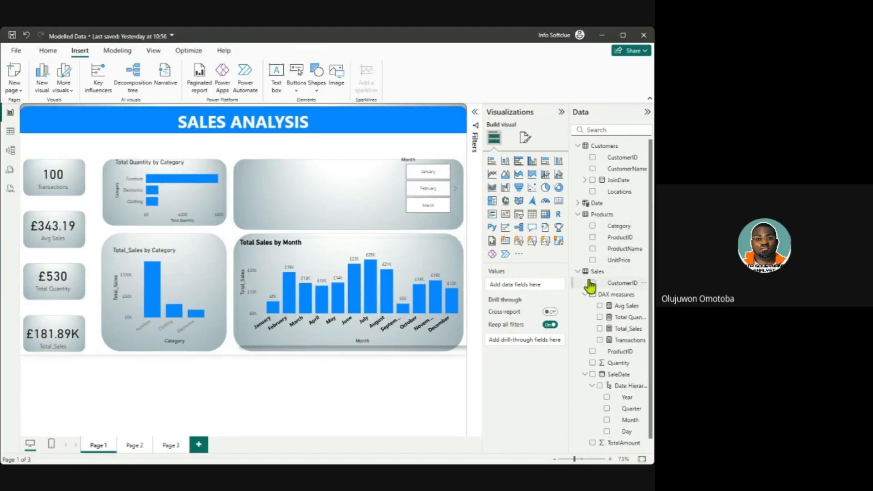
scroll(612, 337, down, 1)
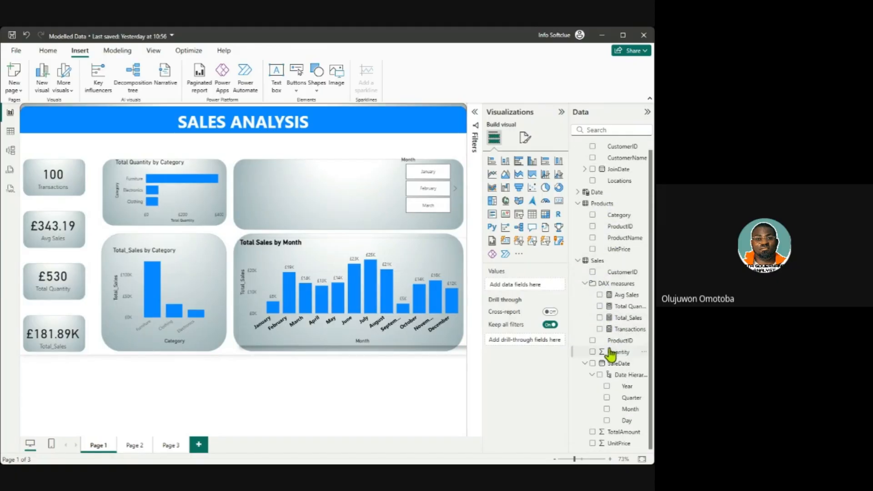
scroll(615, 225, up, 1)
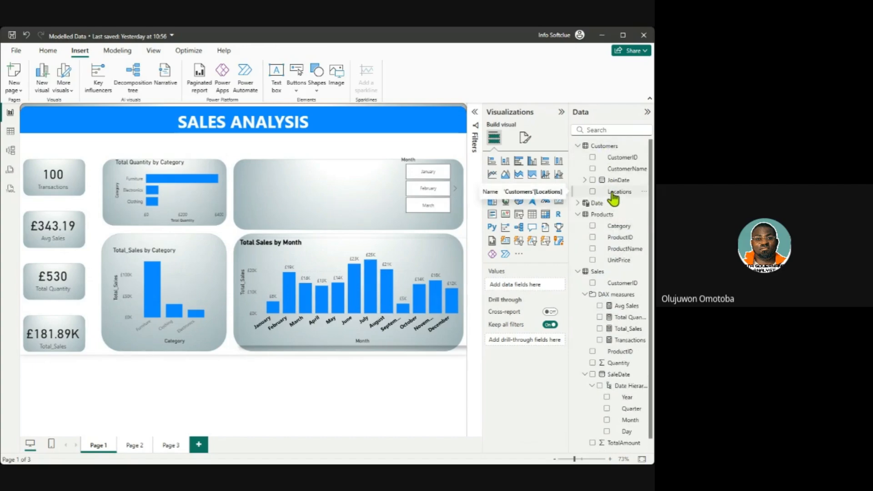
drag(613, 196, 304, 204)
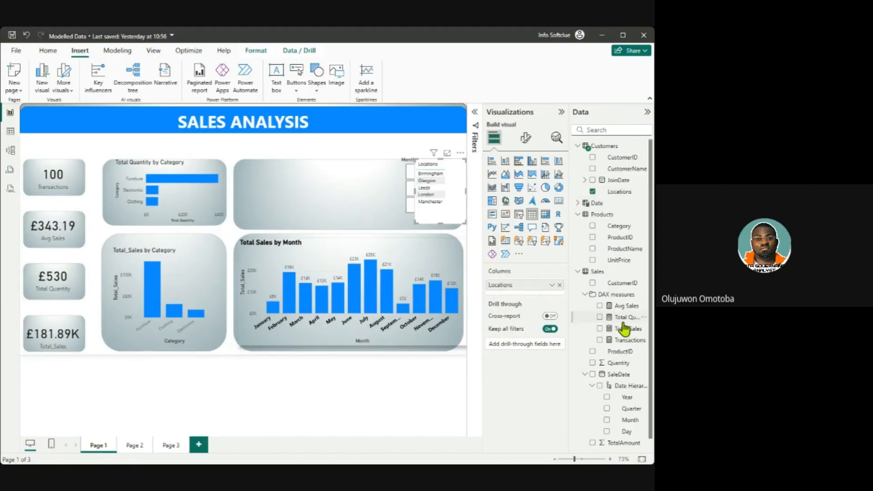
drag(475, 216, 326, 184)
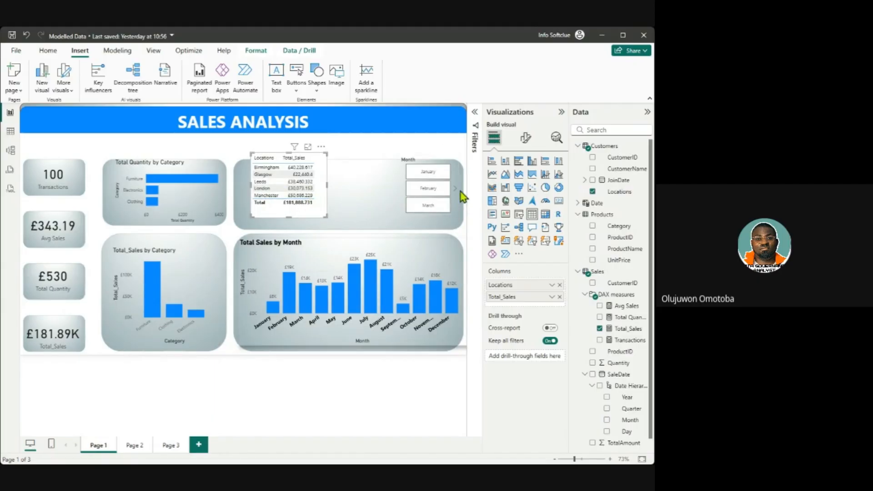
Step: Convert the Locations and Total_Sales table to a ribbon chart and enlarge it in the tile beside the Month slicer
click(493, 190)
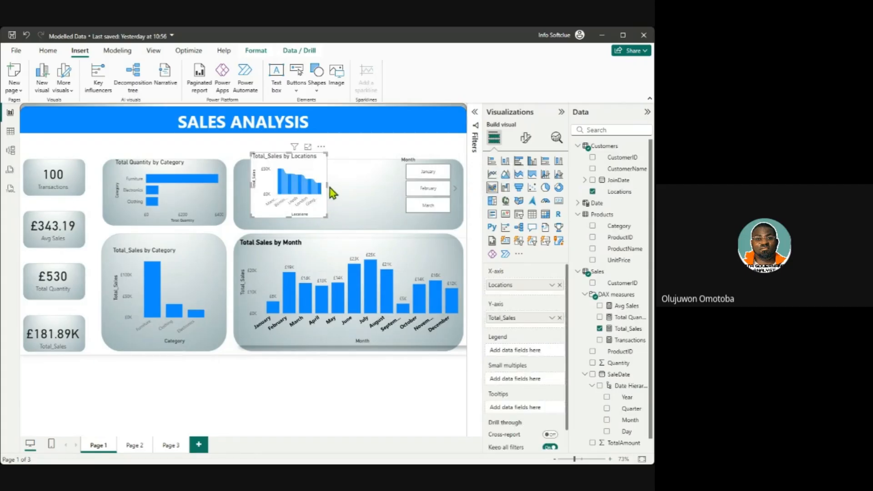
drag(349, 186, 402, 192)
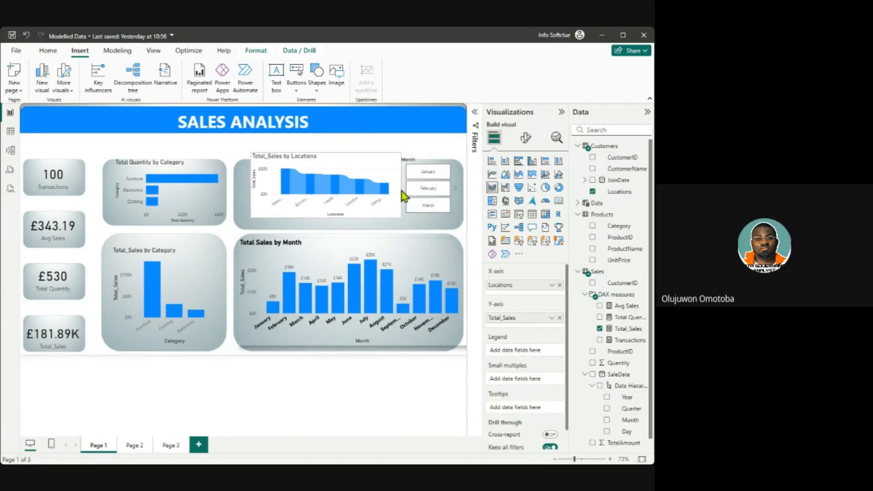
mouse_move(349, 164)
mouse_down()
mouse_move(333, 172)
mouse_move(350, 175)
mouse_up()
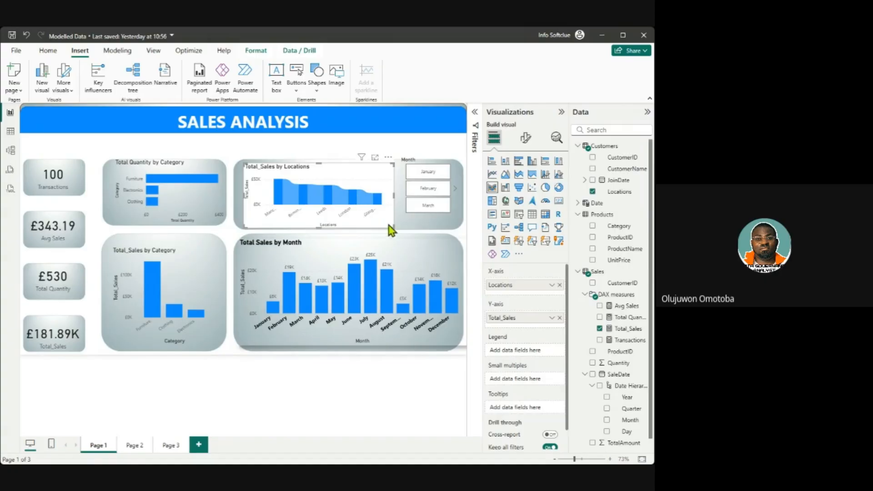
drag(389, 226, 400, 248)
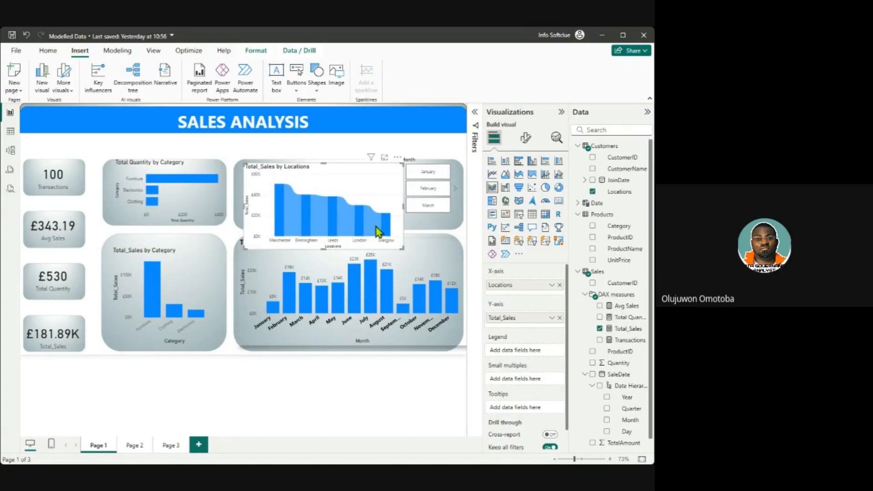
drag(374, 181, 365, 166)
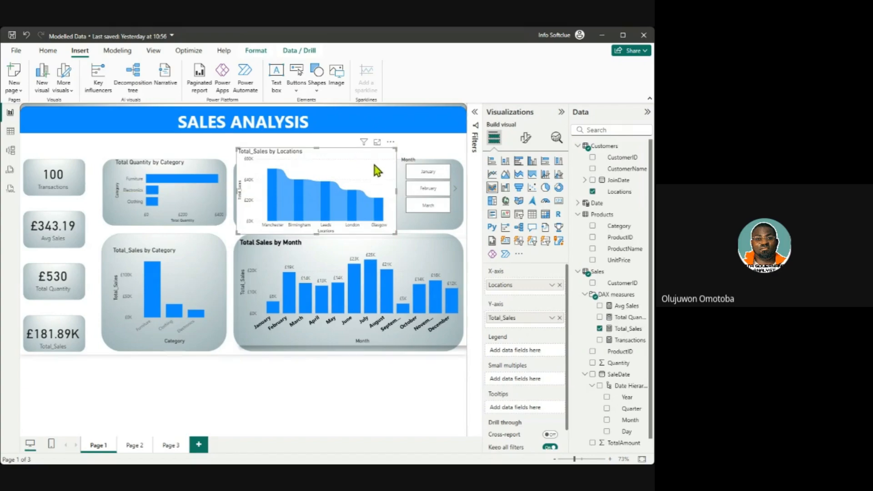
drag(396, 149, 373, 191)
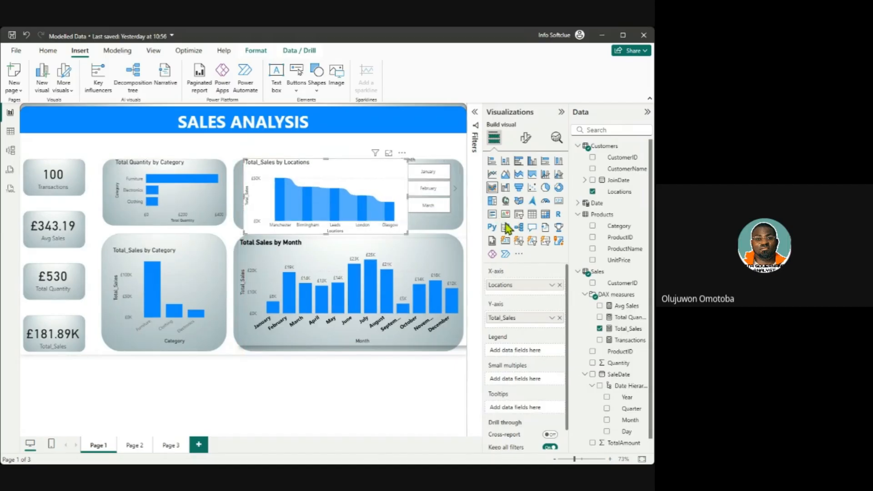
Step: Convert the Total_Sales by Locations ribbon chart to a treemap and resize it to fit the height of its background tile
click(492, 200)
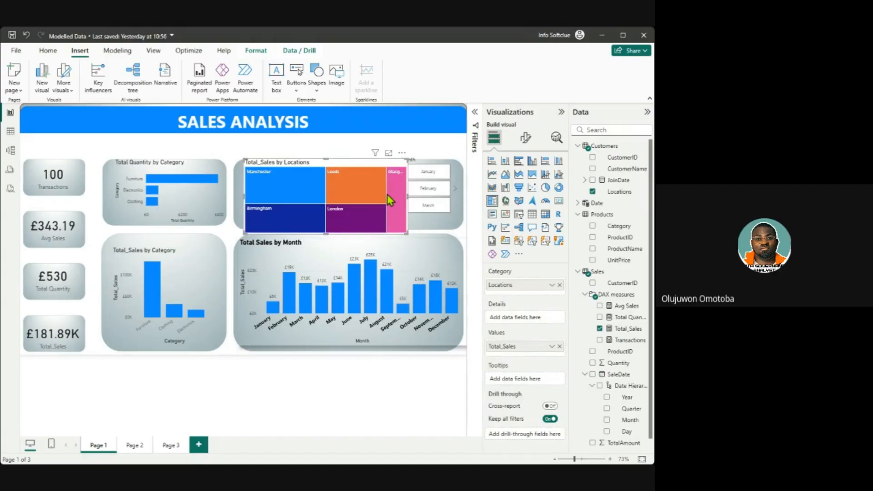
drag(409, 200, 426, 207)
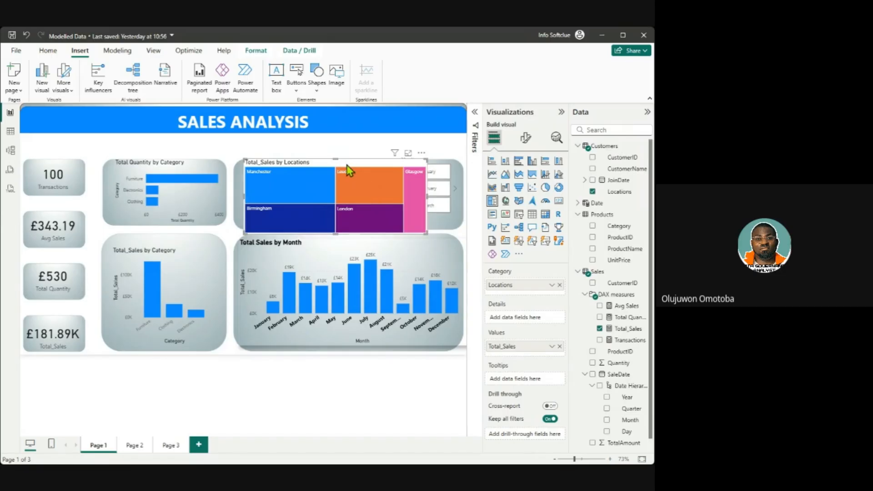
mouse_move(343, 169)
mouse_down()
mouse_move(314, 156)
mouse_move(341, 163)
mouse_up()
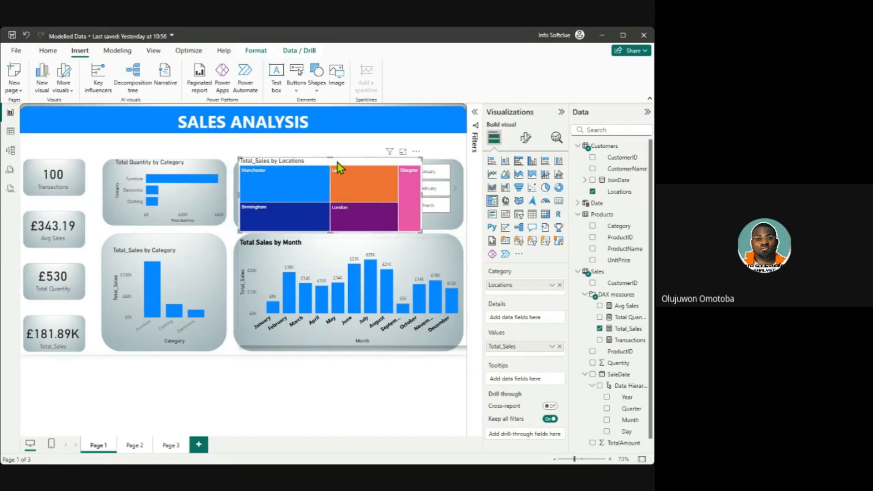
drag(239, 157, 244, 170)
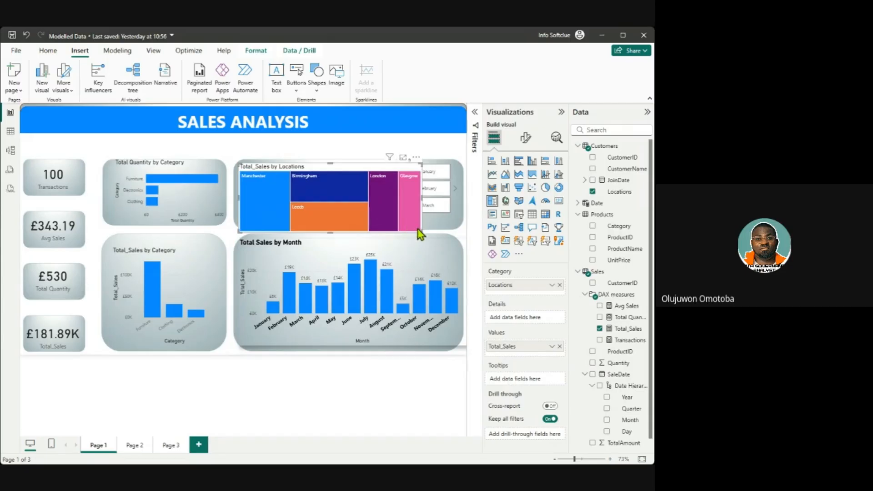
drag(421, 234, 446, 231)
Step: Narrow the Month slicer beside the treemap and, after trying the Dropdown style, set its style to Vertical list
click(440, 220)
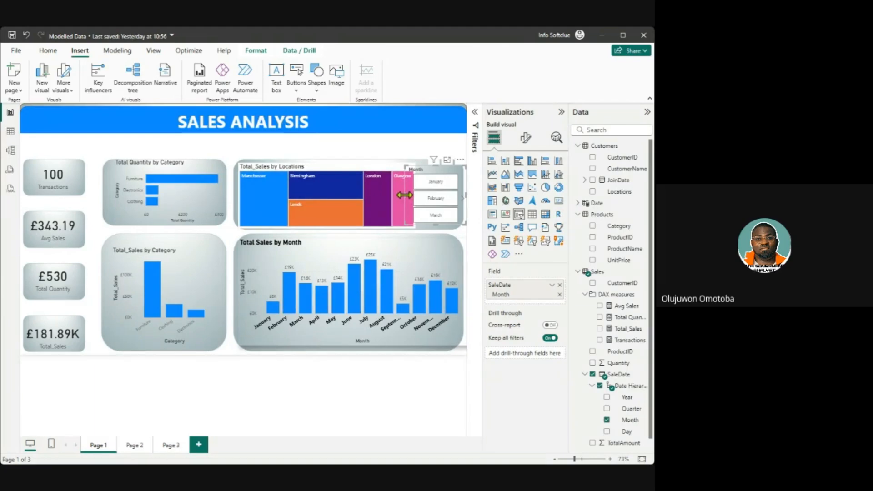
drag(403, 195, 418, 203)
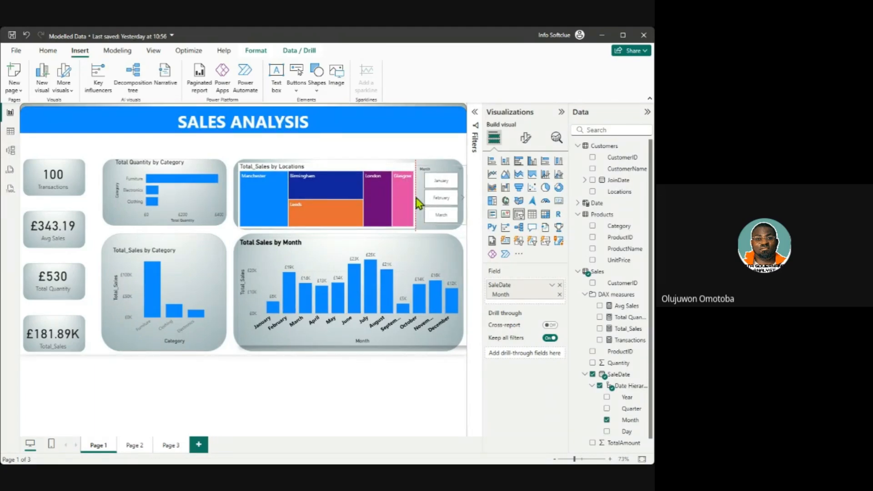
click(526, 137)
click(555, 223)
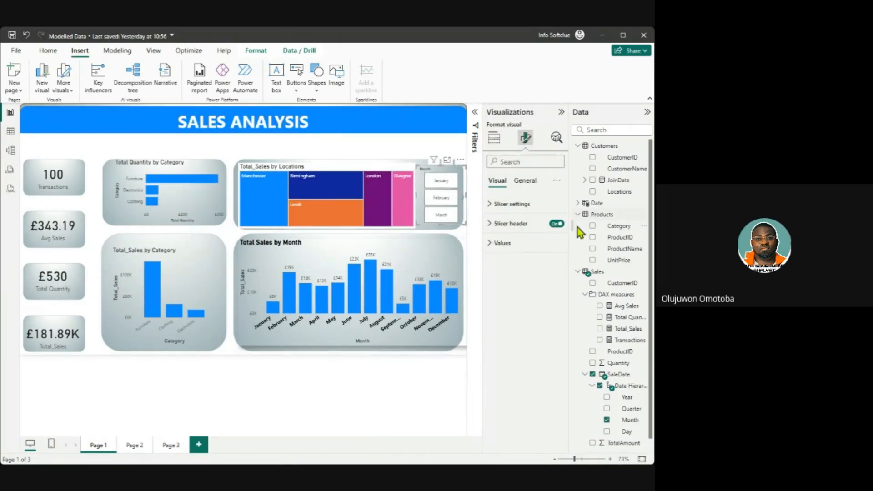
click(495, 205)
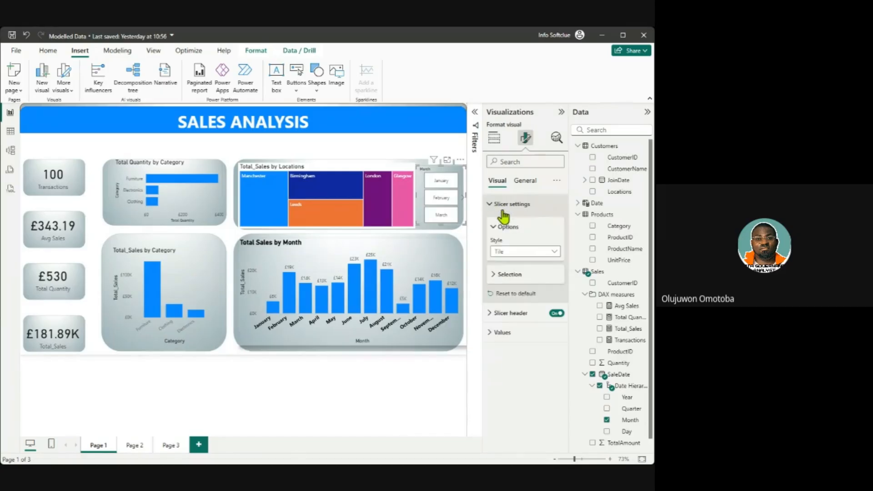
click(528, 254)
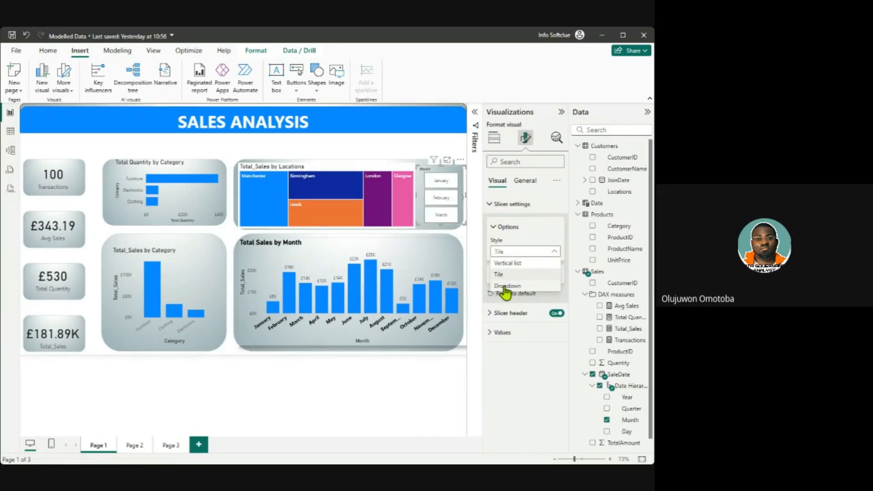
click(506, 286)
click(452, 181)
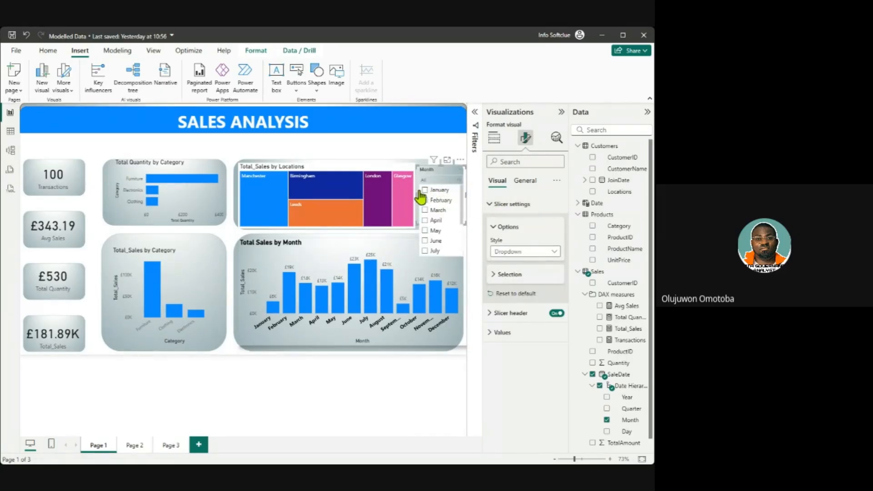
click(551, 252)
click(515, 265)
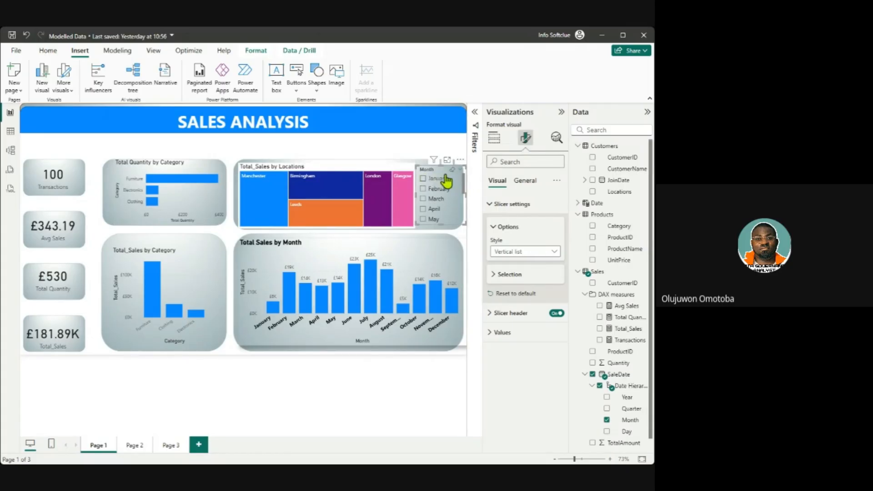
Step: Clear the Month slicer out of the tile and shift the Total_Sales by Locations treemap to the tile's right side with its background turned off
drag(445, 179, 93, 186)
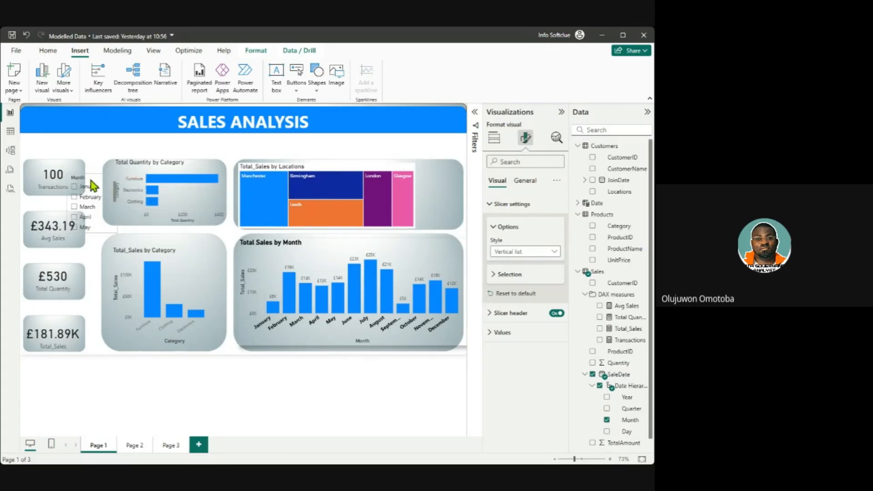
drag(350, 170, 390, 170)
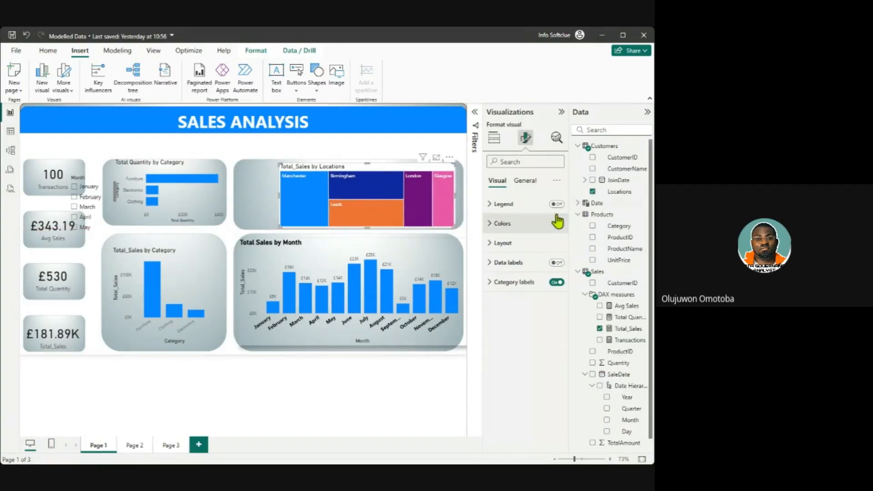
click(523, 182)
click(525, 243)
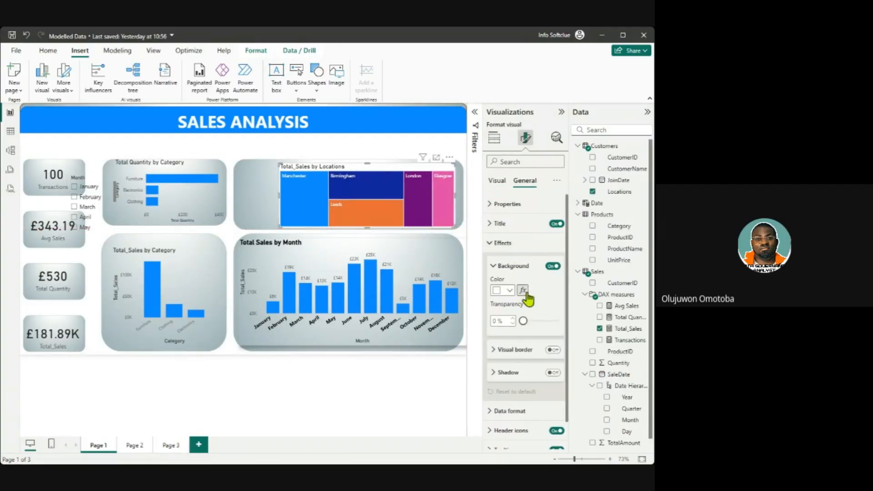
click(553, 266)
click(261, 197)
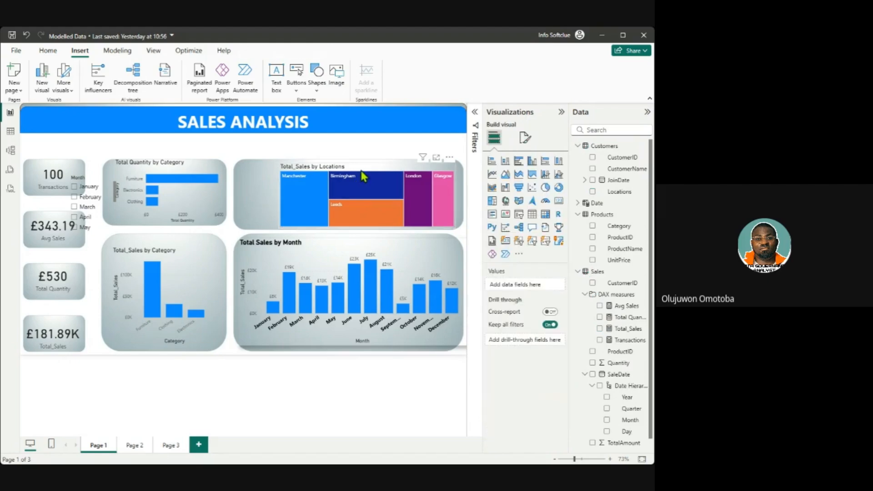
click(371, 170)
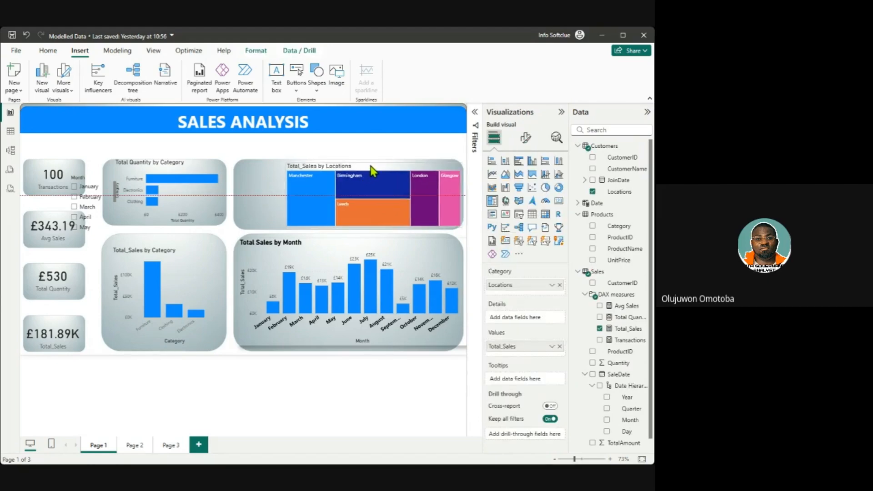
Step: Widen the Total Quantity by Category chart slightly and place the Month slicer at the left end of the tile above Total Sales by Month
click(187, 186)
mouse_move(115, 190)
mouse_down()
mouse_move(152, 198)
mouse_move(109, 196)
mouse_up()
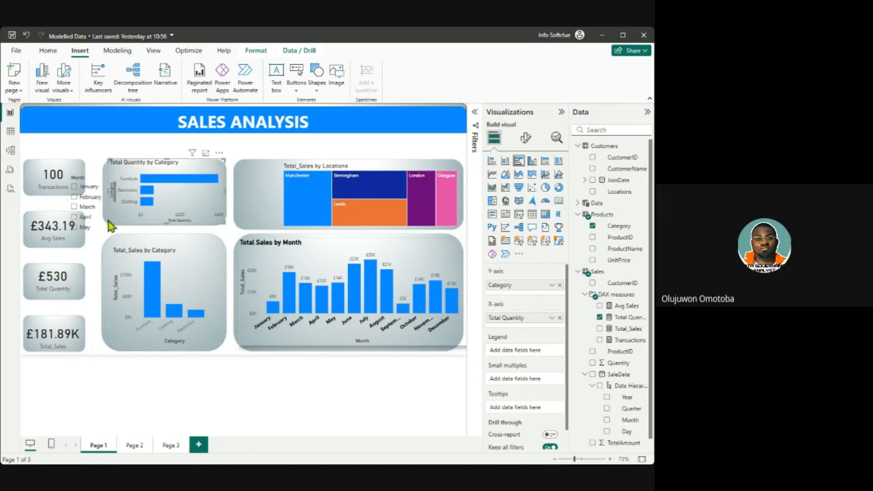
drag(111, 233, 269, 221)
click(230, 371)
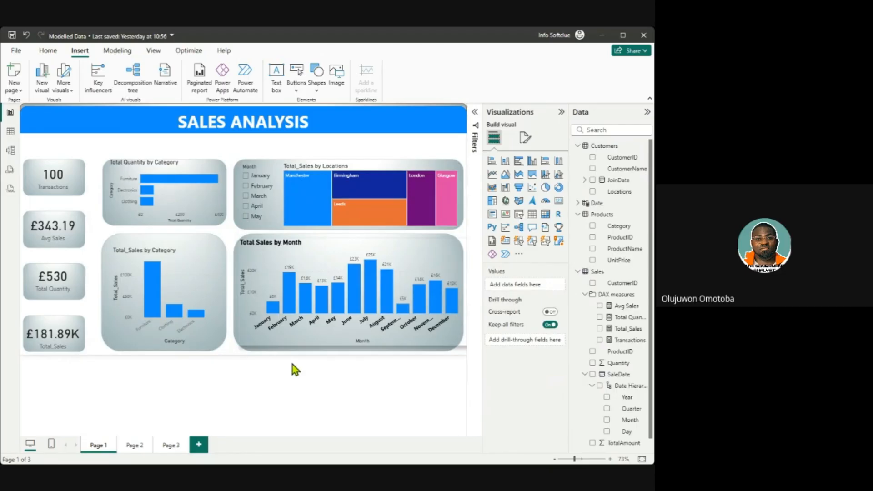
Step: Set the fill transparency of the SALES ANALYSIS title shape to 100%
click(372, 130)
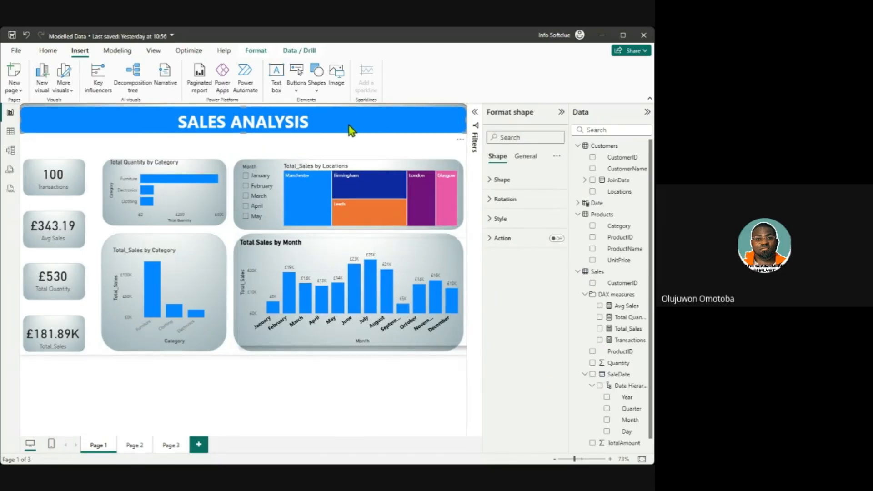
click(495, 220)
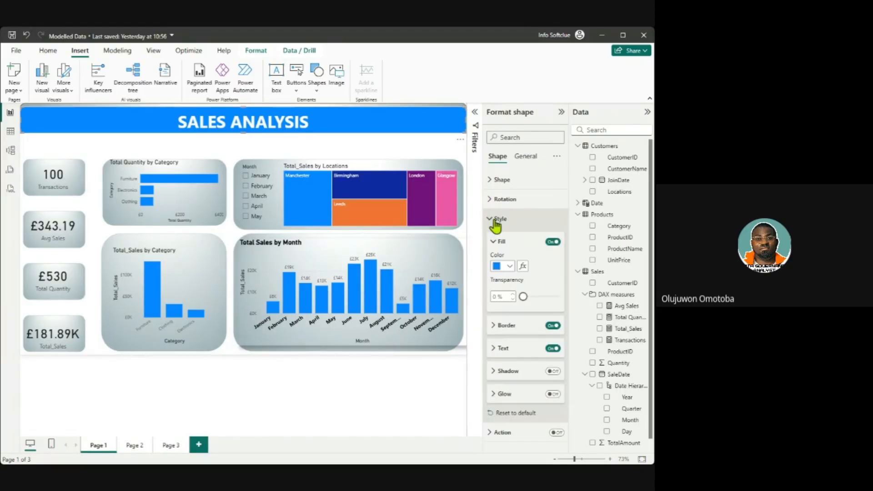
click(508, 266)
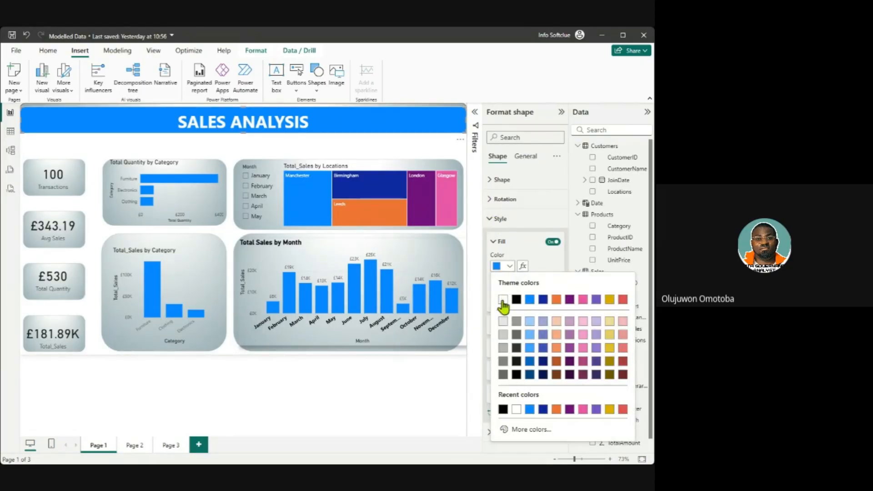
click(528, 252)
drag(522, 297, 559, 298)
Step: Change the font color of the SALES ANALYSIS title text to blue
click(500, 348)
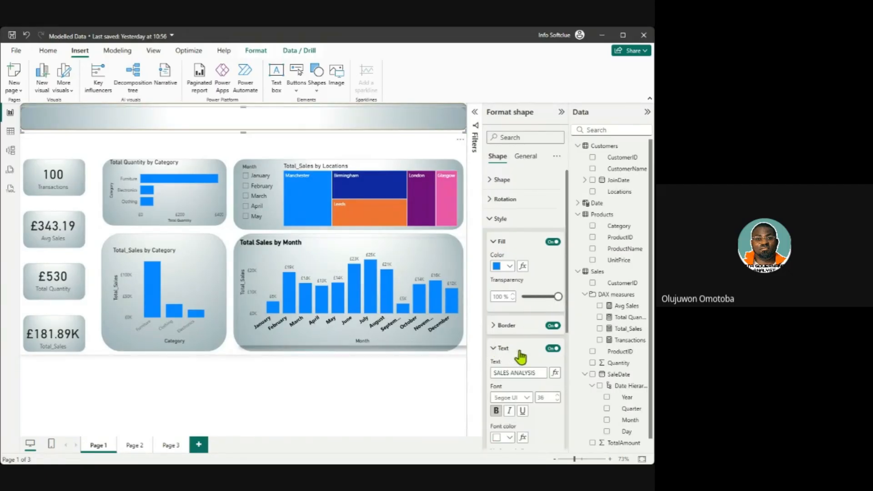
click(506, 438)
click(503, 397)
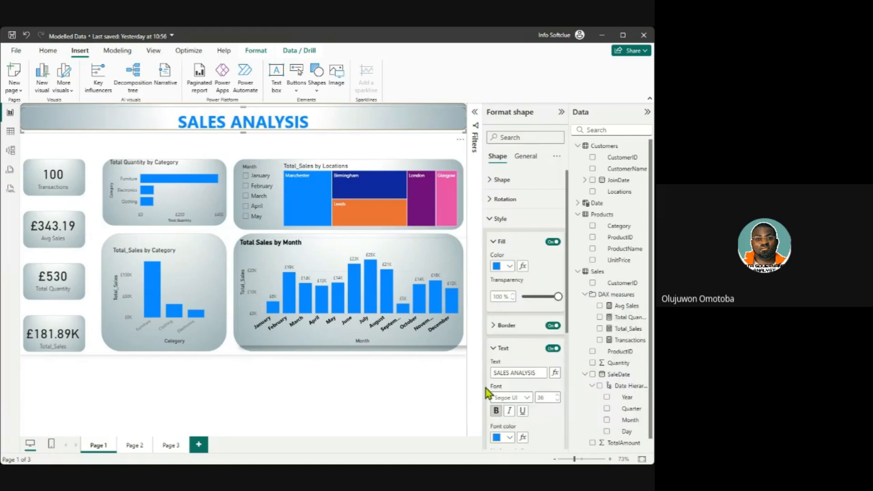
click(397, 148)
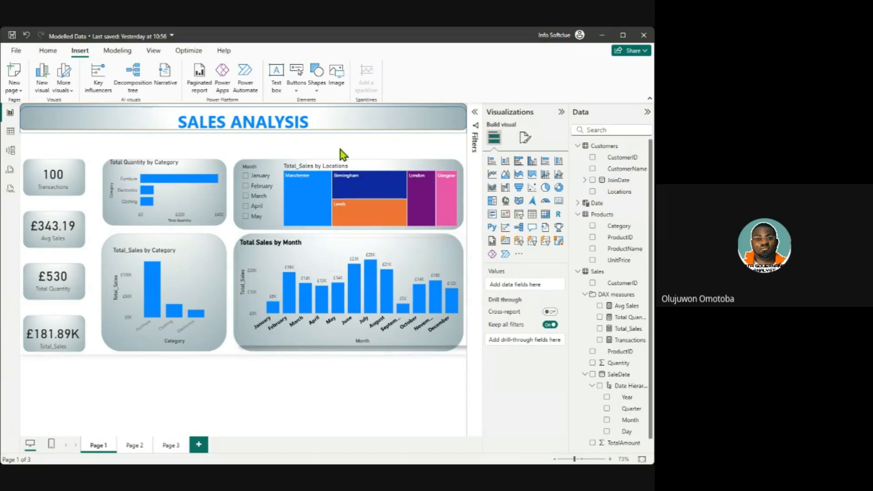
Step: Turn off the SALES ANALYSIS title shape's border and move the shape up slightly to centre its text in the header background
click(398, 129)
click(489, 220)
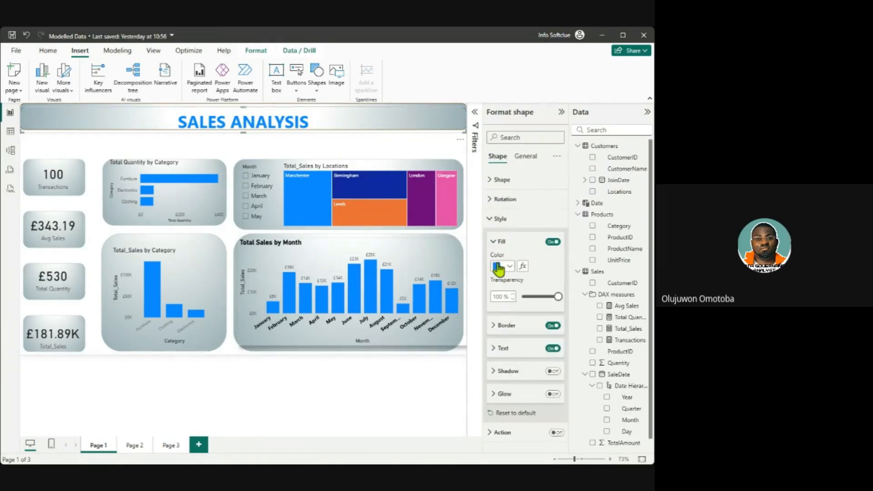
click(553, 325)
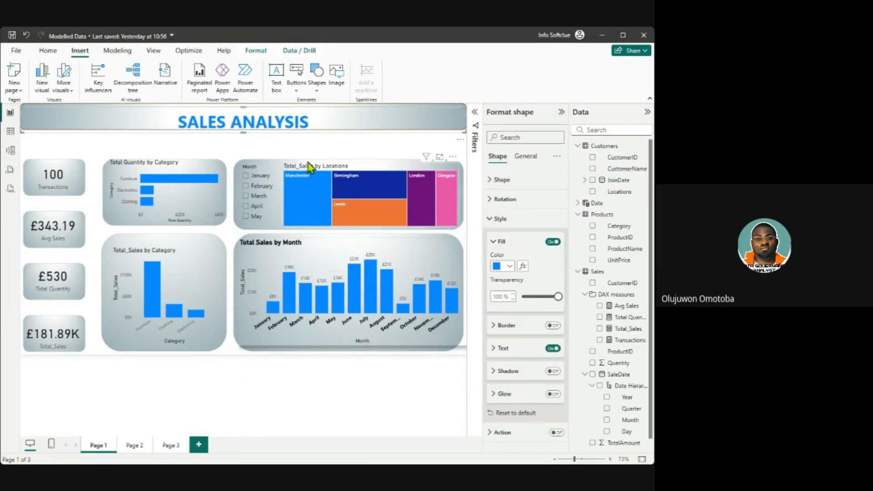
click(324, 137)
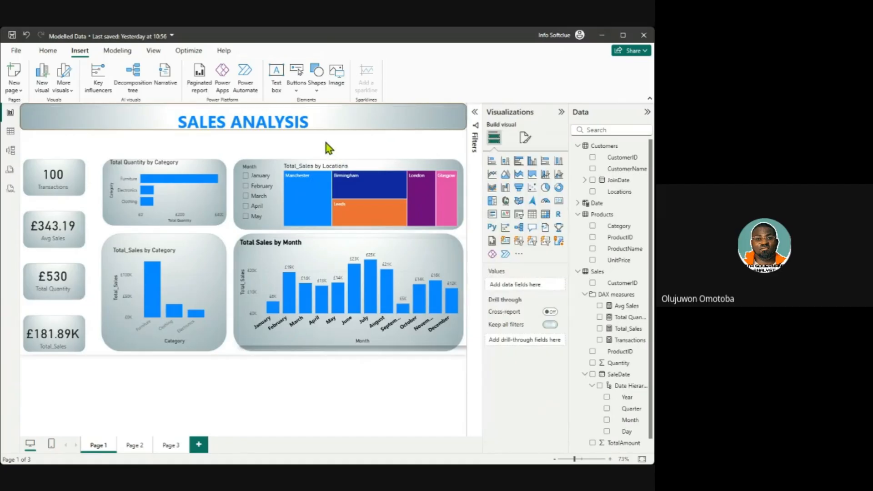
click(276, 128)
drag(274, 122, 253, 120)
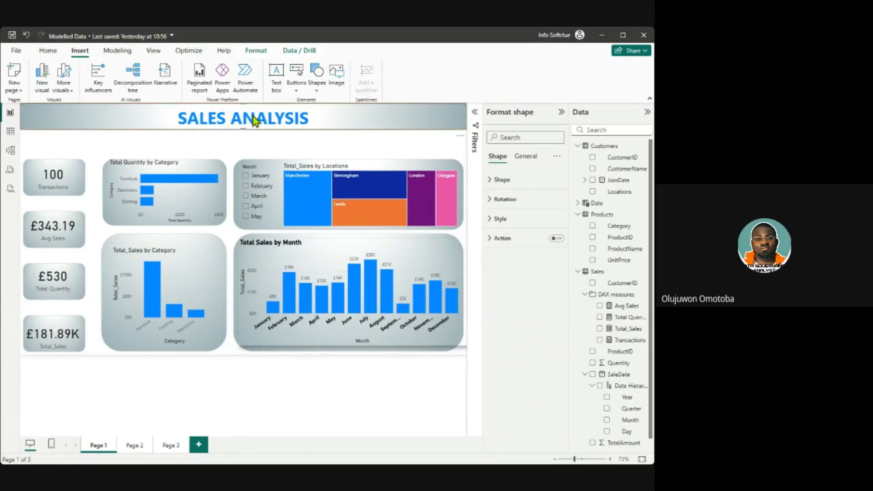
click(299, 385)
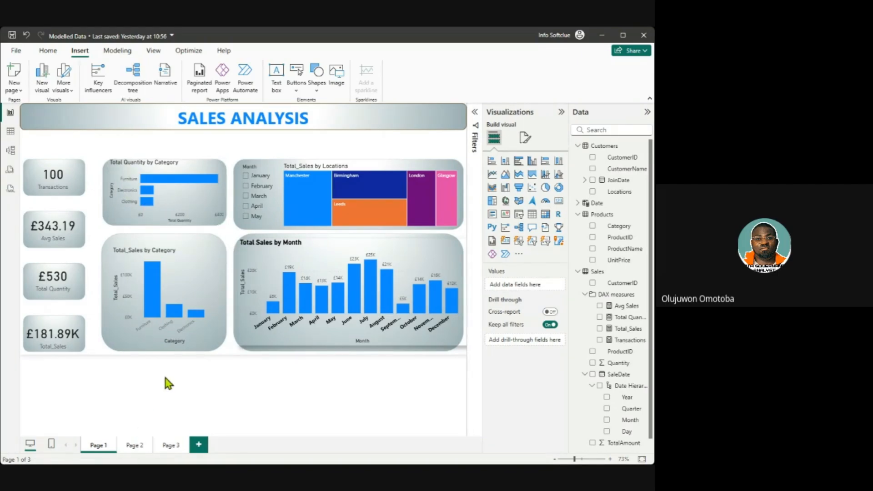
Step: Replace the Total_Sales by Locations treemap with a line chart of Total_Sales by the SaleDate Date Hierarchy, placed beside the Month slicer
click(371, 174)
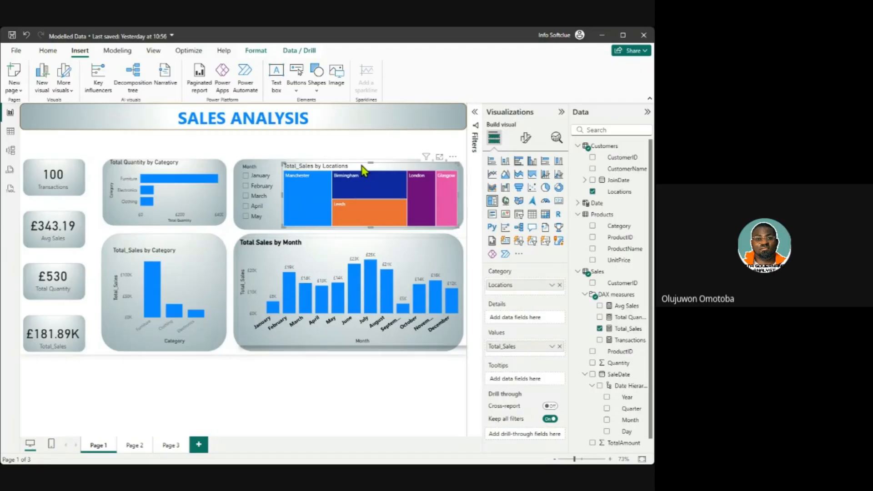
key(Delete)
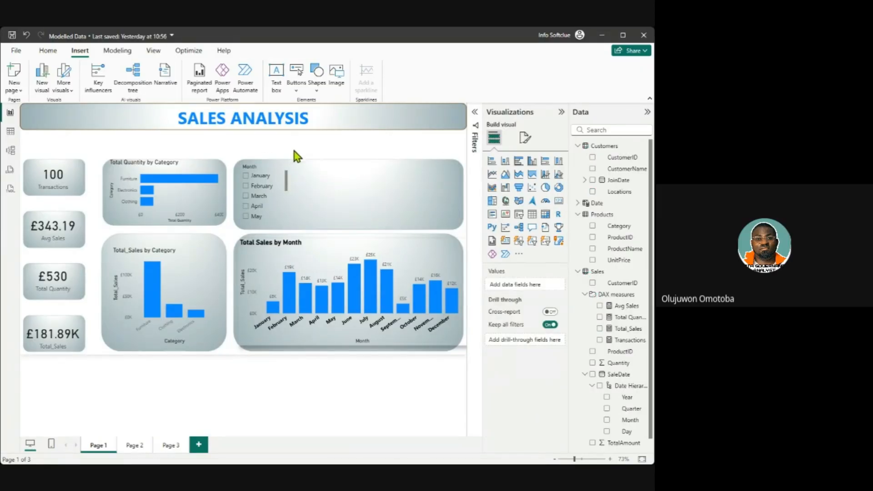
click(493, 174)
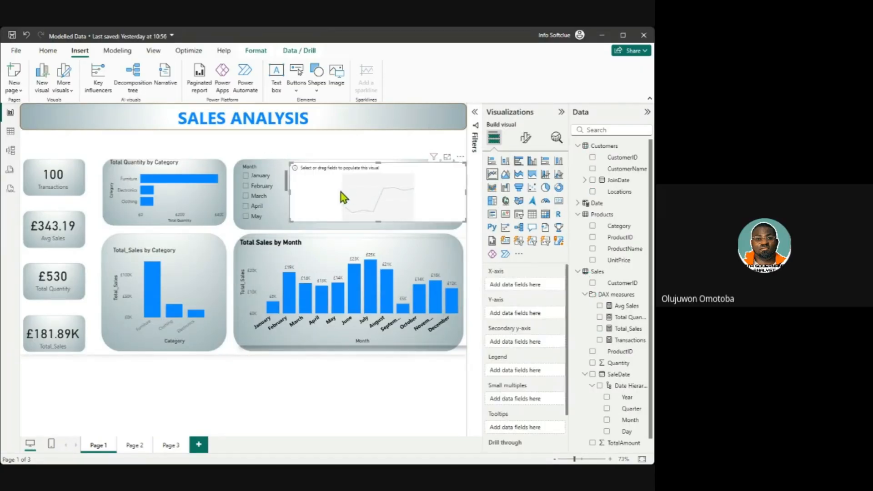
drag(334, 172, 323, 174)
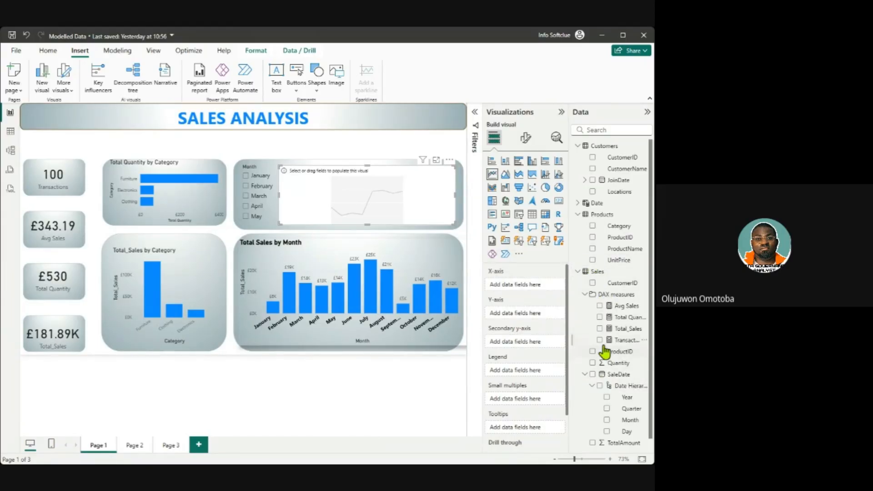
click(600, 328)
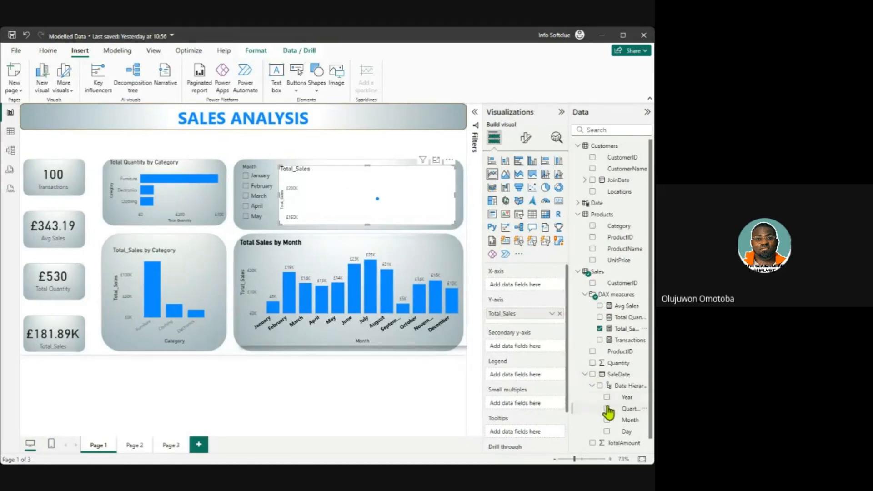
click(599, 386)
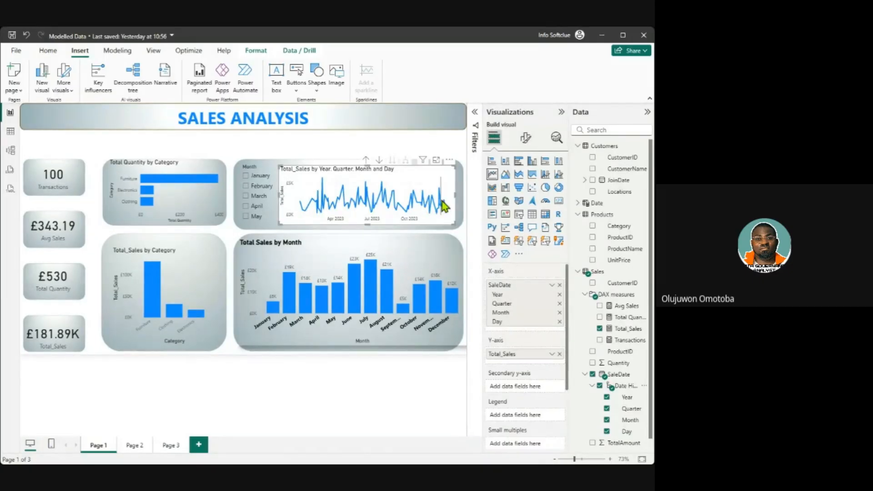
Step: Drill the Total_Sales line chart up from the day level and expand it to show Year, Quarter and Month
click(367, 162)
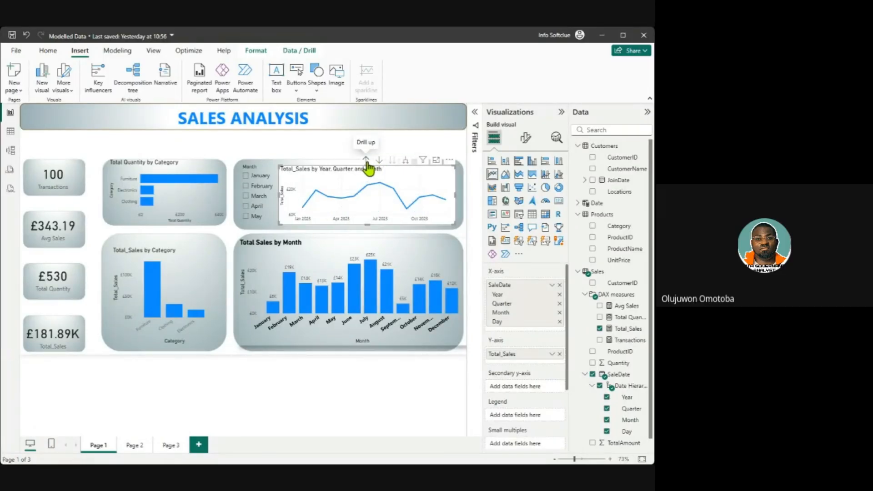
click(366, 161)
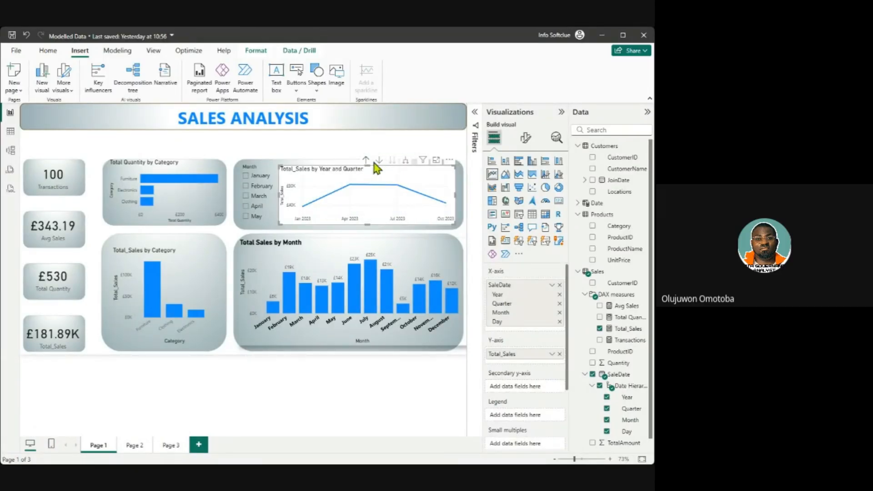
click(380, 162)
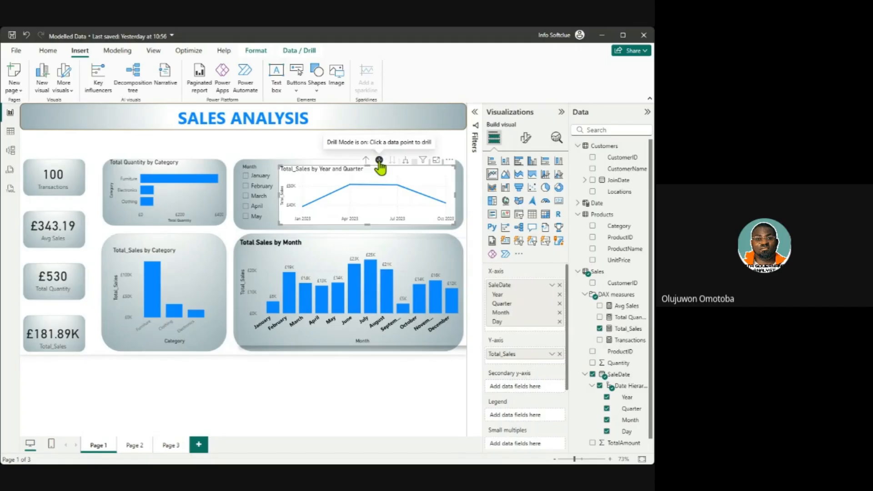
click(405, 162)
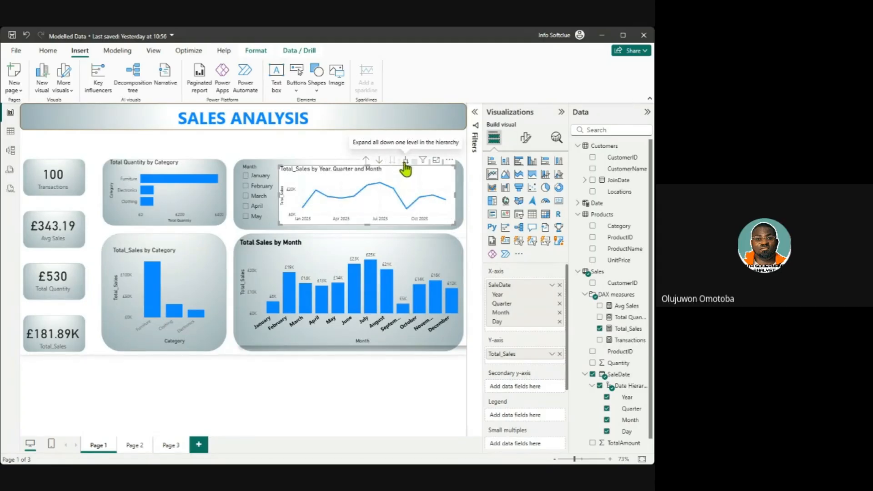
Step: Turn off the background of the Total_Sales line chart so the tile behind it shows through
click(525, 137)
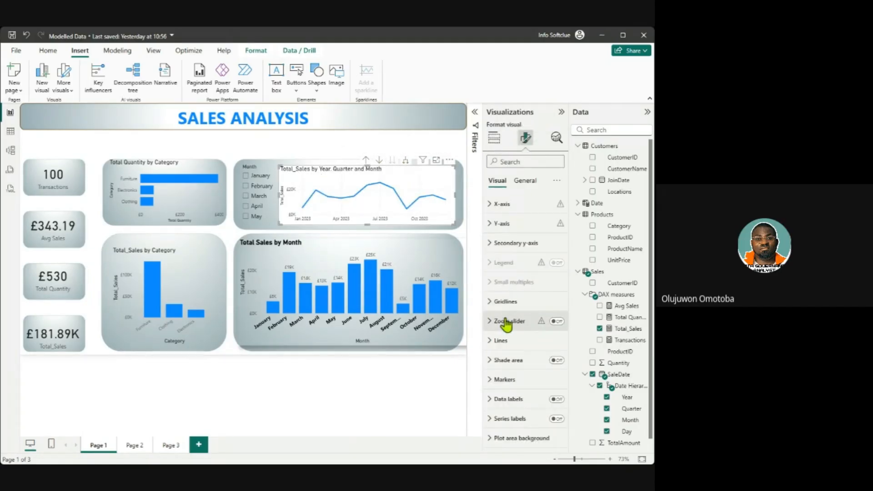
click(528, 182)
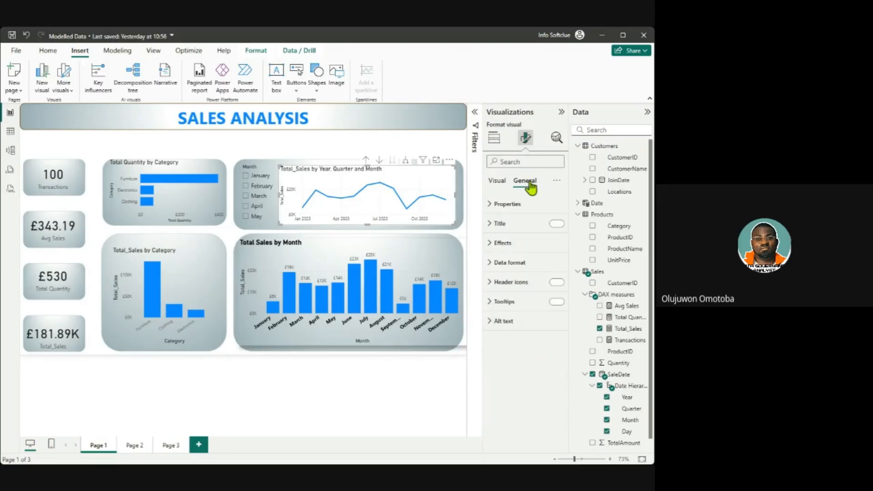
click(490, 247)
click(552, 267)
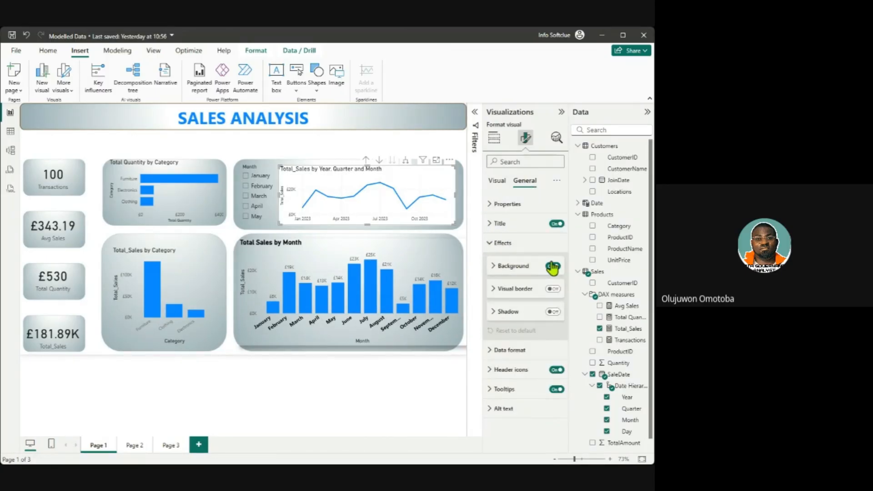
click(553, 267)
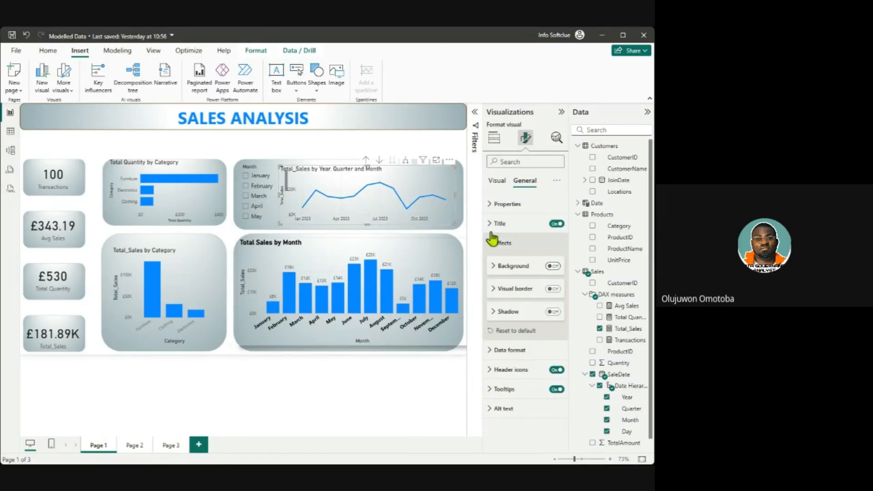
click(356, 153)
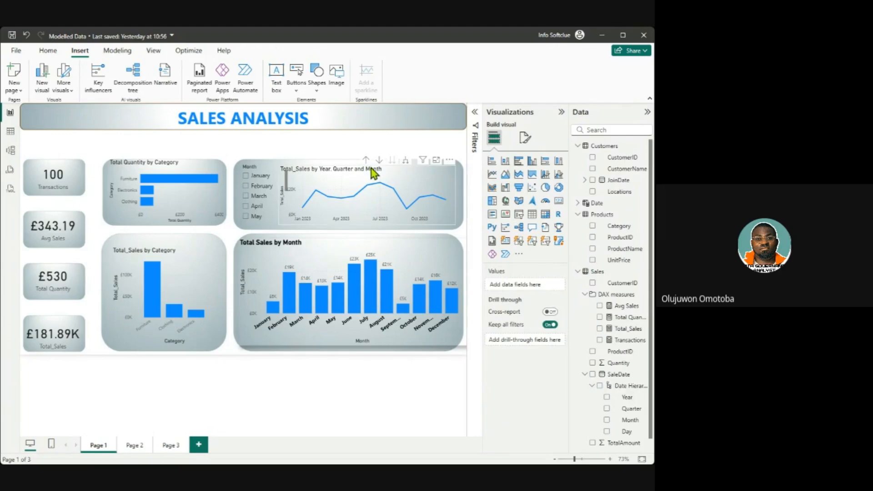
Step: Drill the Total_Sales line chart up to Year and Quarter and shift its top edge slightly upward on the tile
click(367, 165)
click(366, 162)
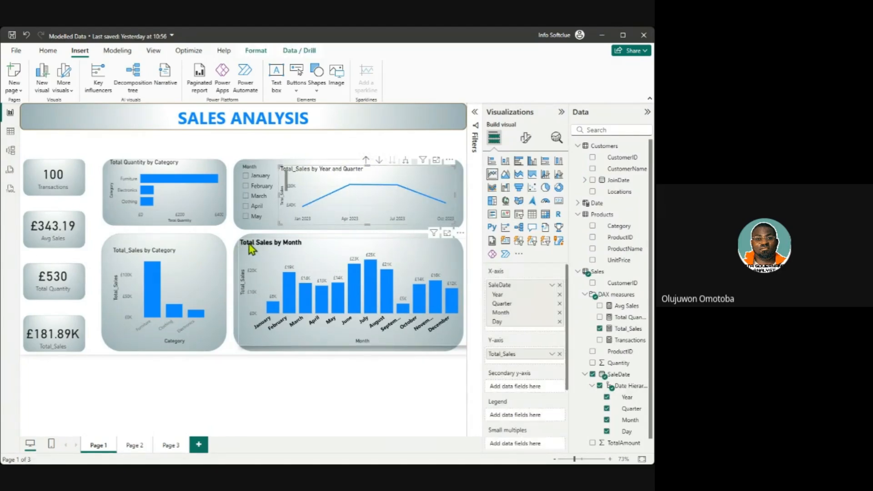
drag(367, 165, 370, 162)
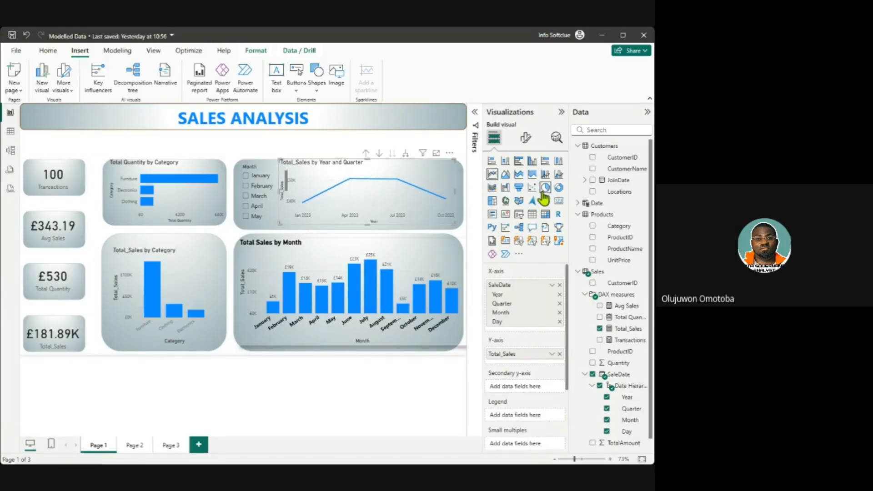
Step: Format the title of the Total_Sales line chart as black, bold text at size 15
click(525, 137)
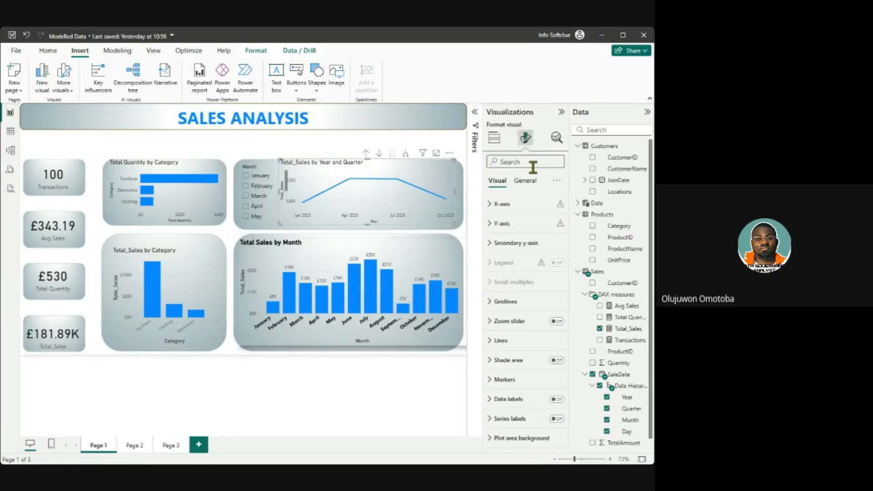
click(525, 180)
click(491, 225)
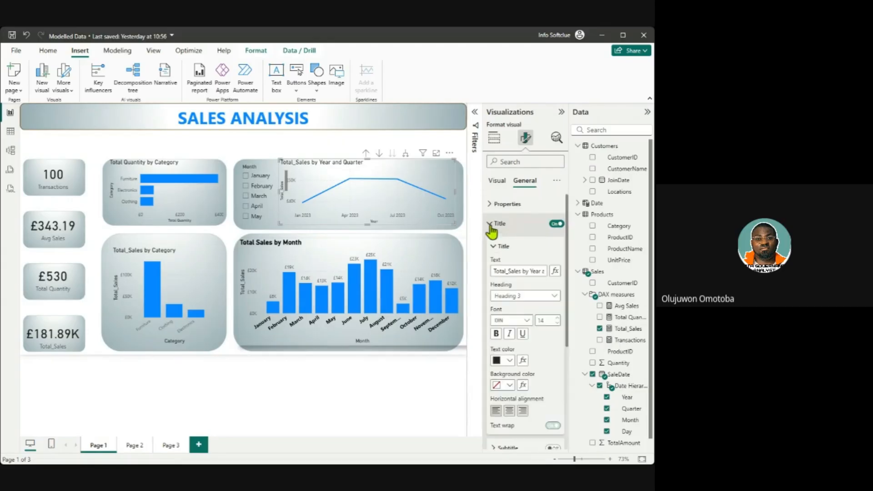
click(510, 361)
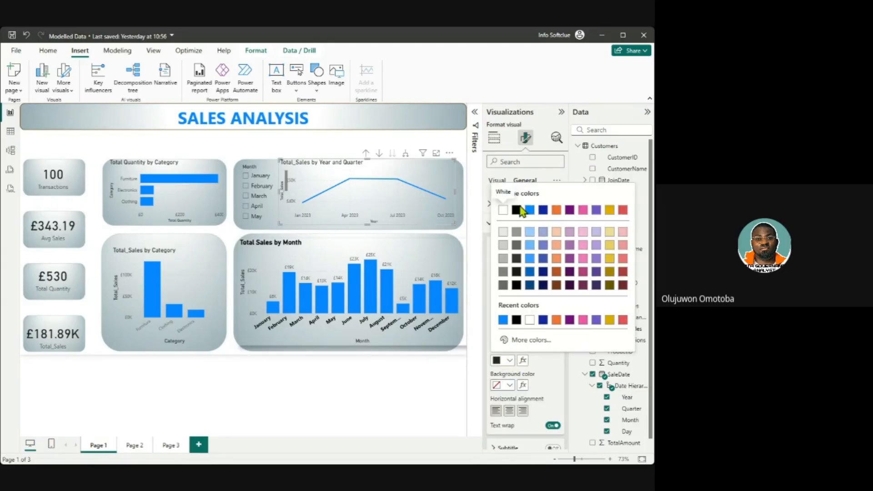
click(517, 216)
click(496, 333)
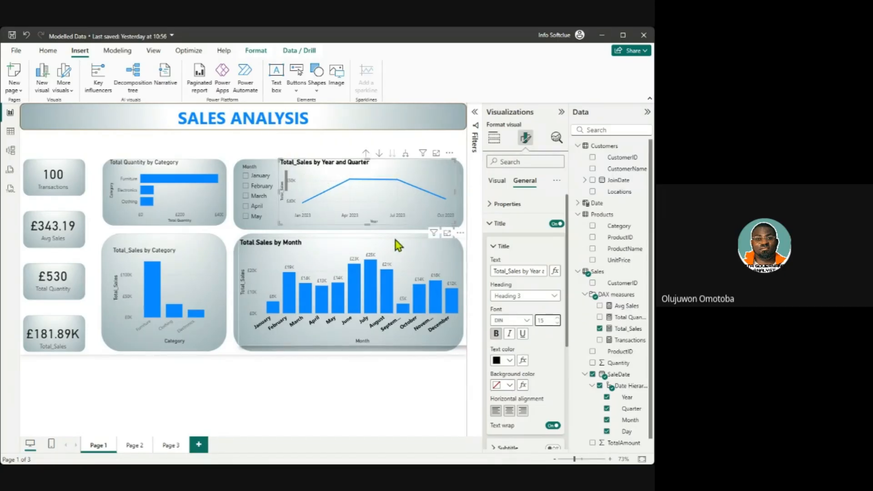
Step: Set the X-axis values color of the Total_Sales line chart to black
click(497, 180)
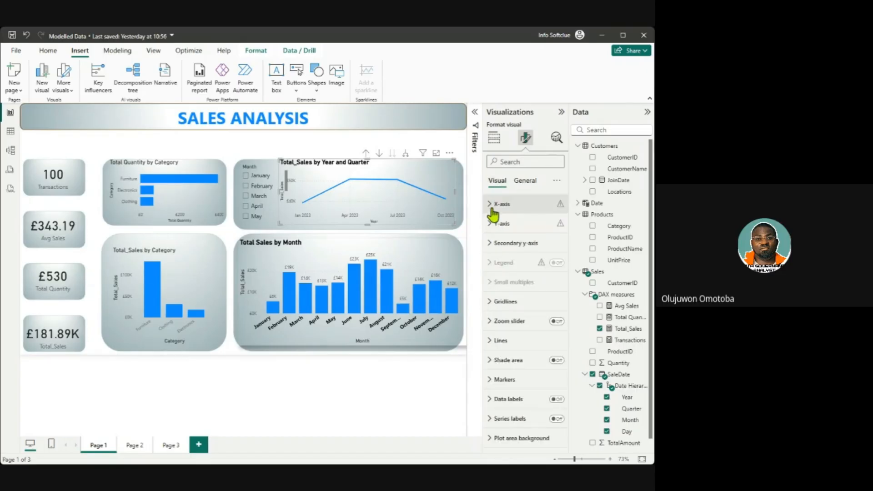
click(492, 209)
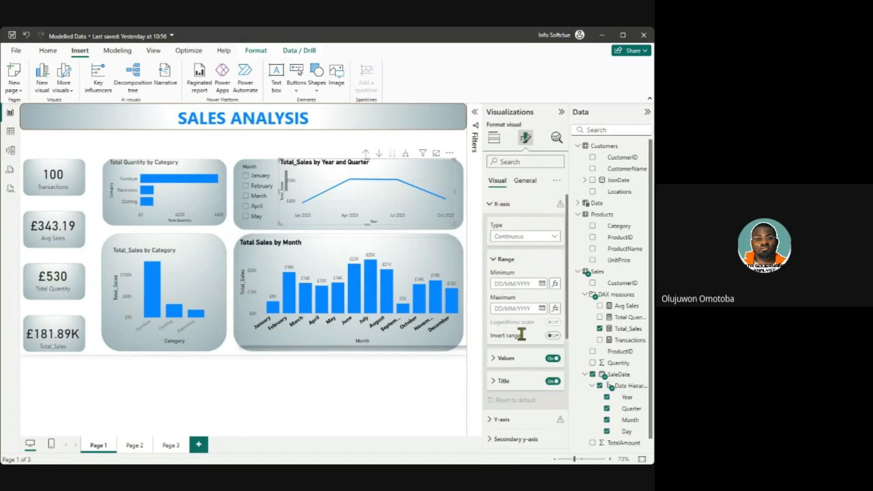
click(497, 358)
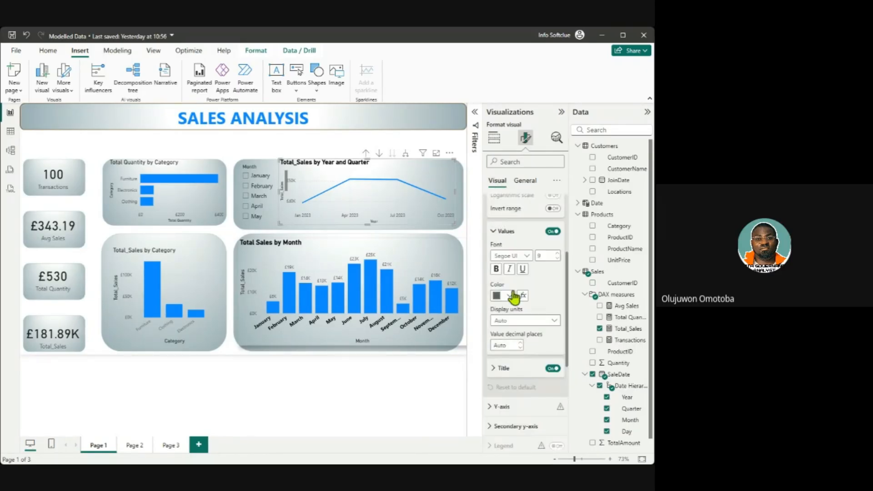
click(511, 296)
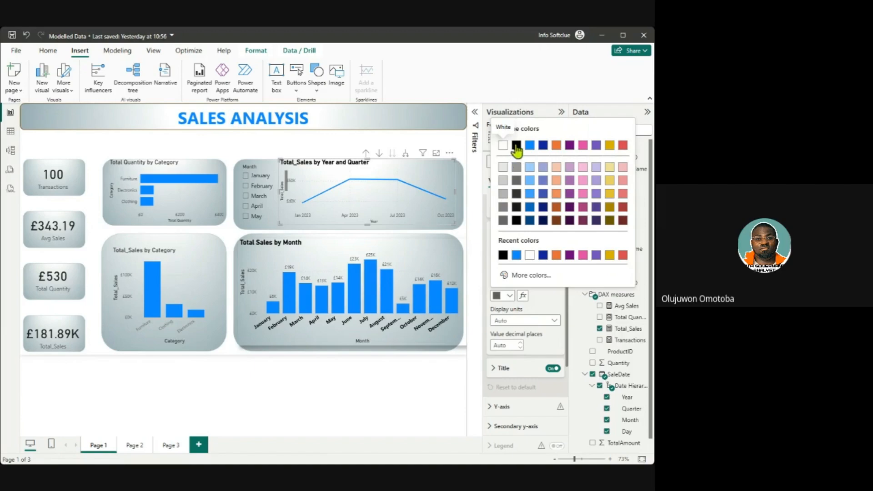
click(517, 146)
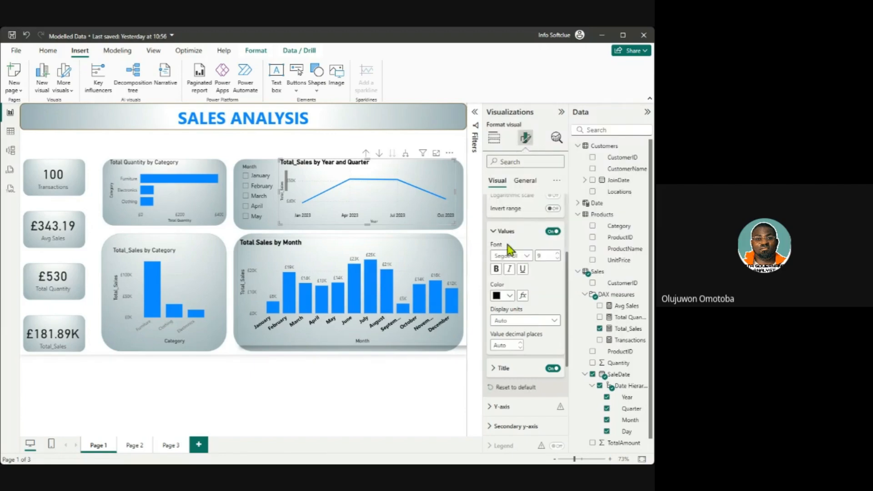
click(495, 232)
Step: Set the Y-axis values color of the Total_Sales line chart to black
click(490, 293)
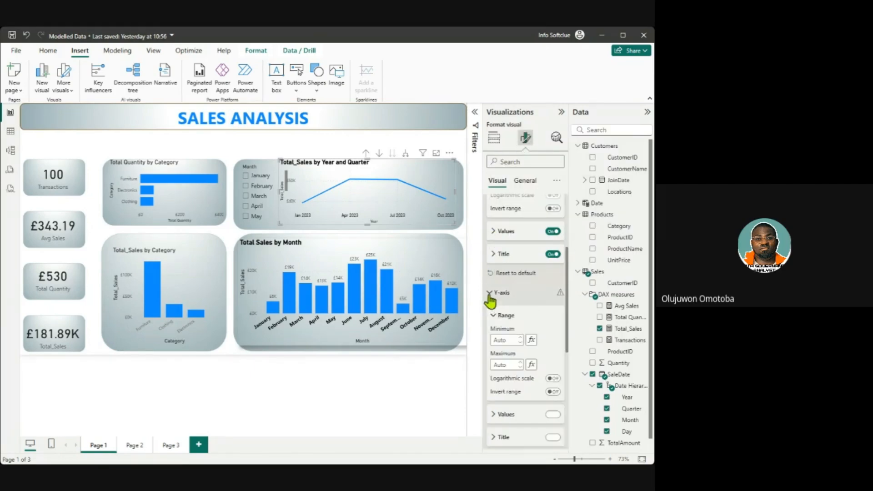
click(493, 415)
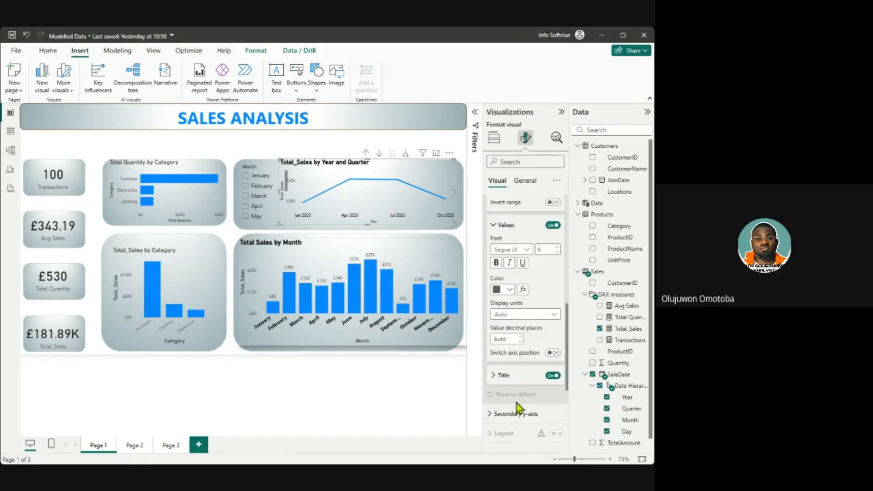
click(508, 289)
click(516, 213)
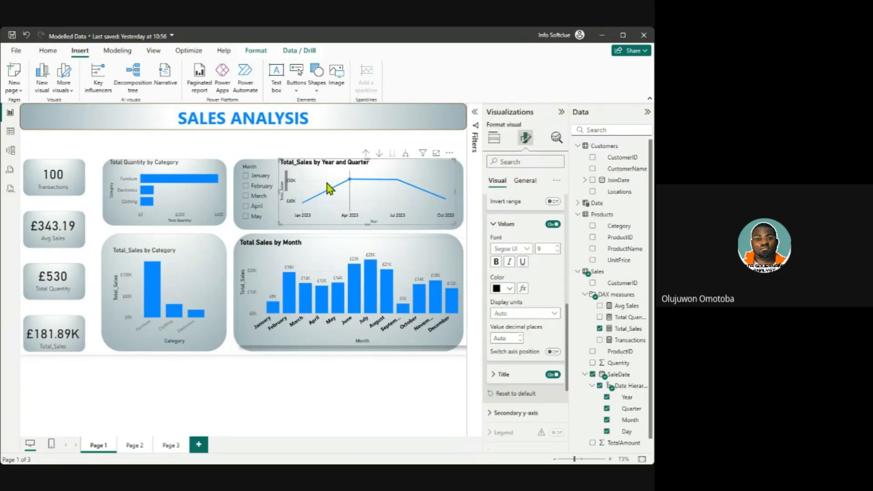
Step: Check the Month slicer's background effect and set the font color of its values to black
click(265, 172)
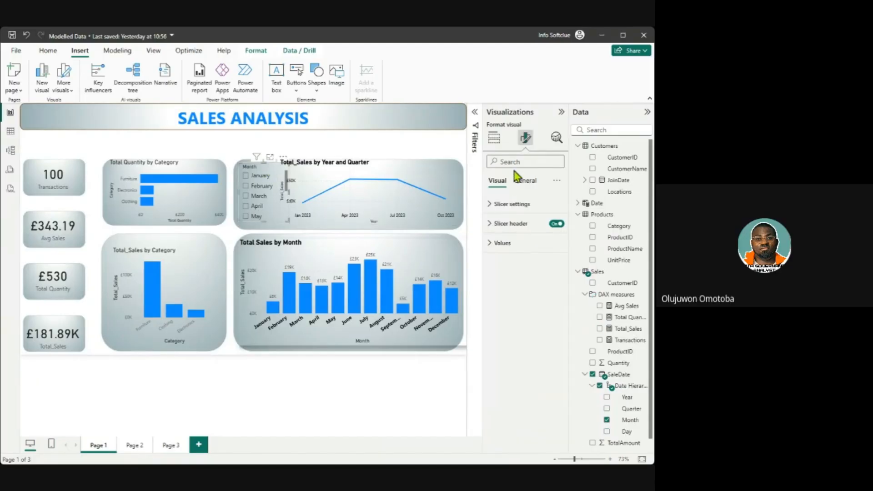
click(525, 182)
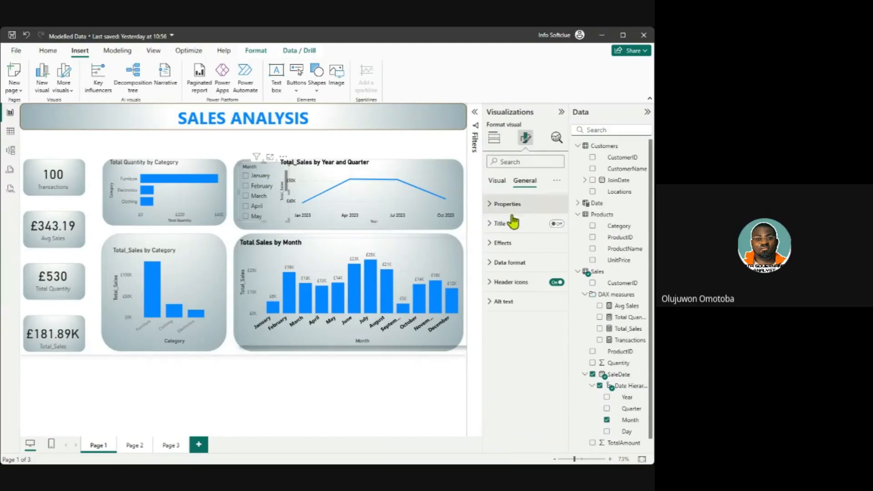
click(492, 244)
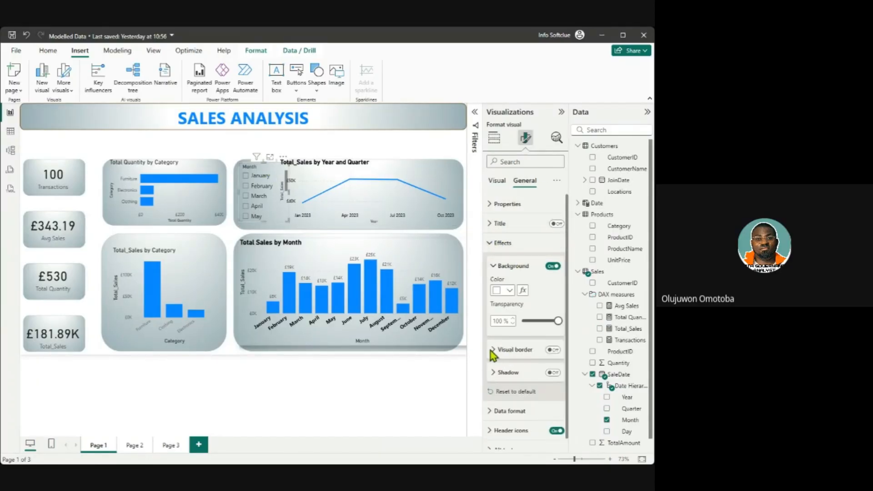
click(493, 243)
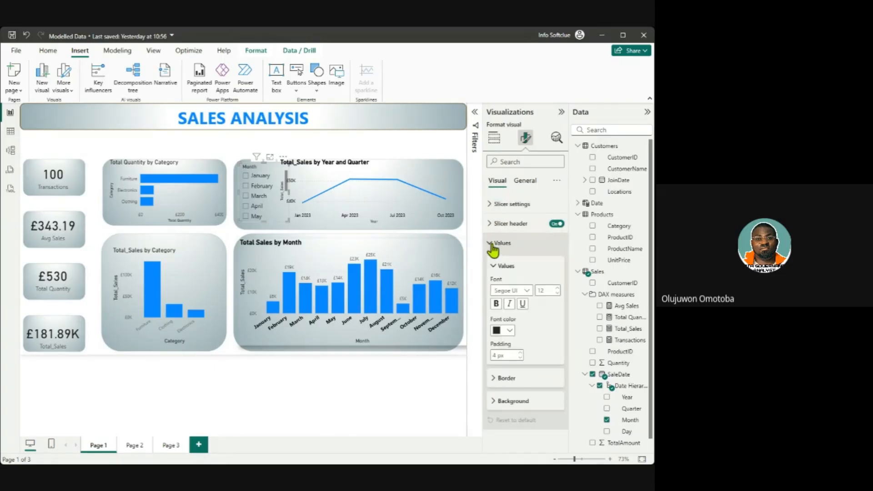
click(506, 331)
click(517, 187)
Step: Set the Y-axis values color of the Total Quantity by Category bar chart to black
click(132, 171)
click(510, 292)
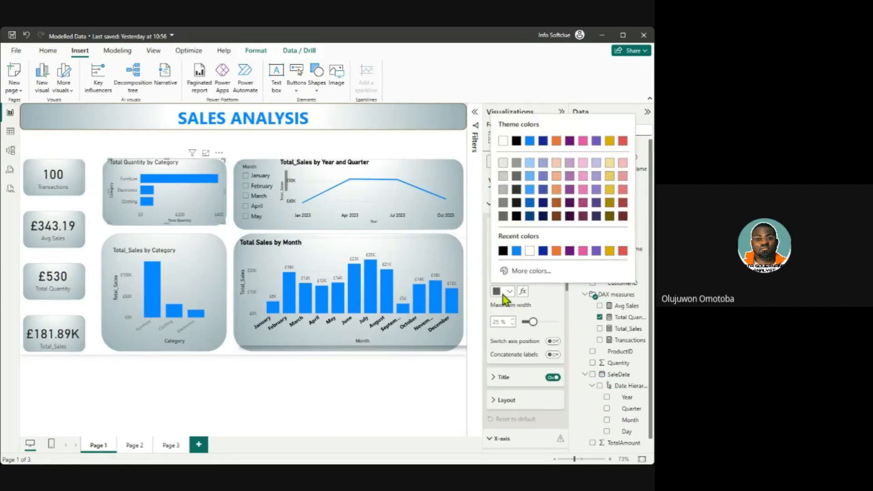
click(515, 141)
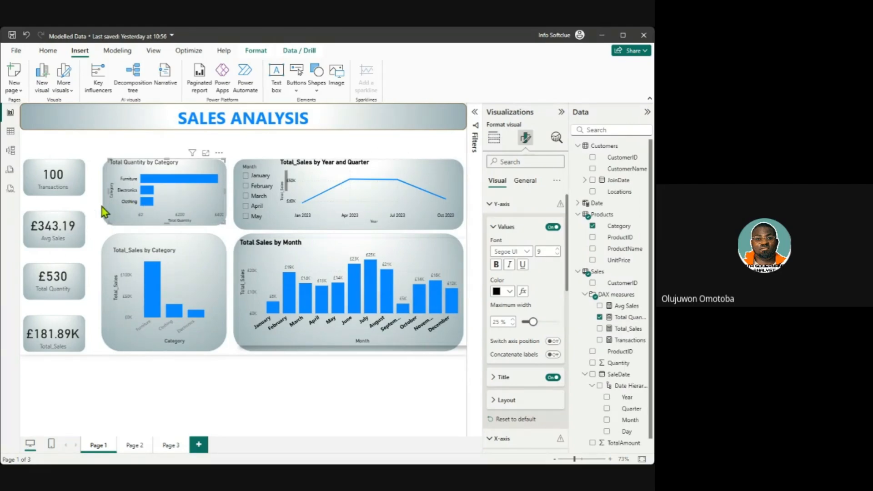
click(108, 206)
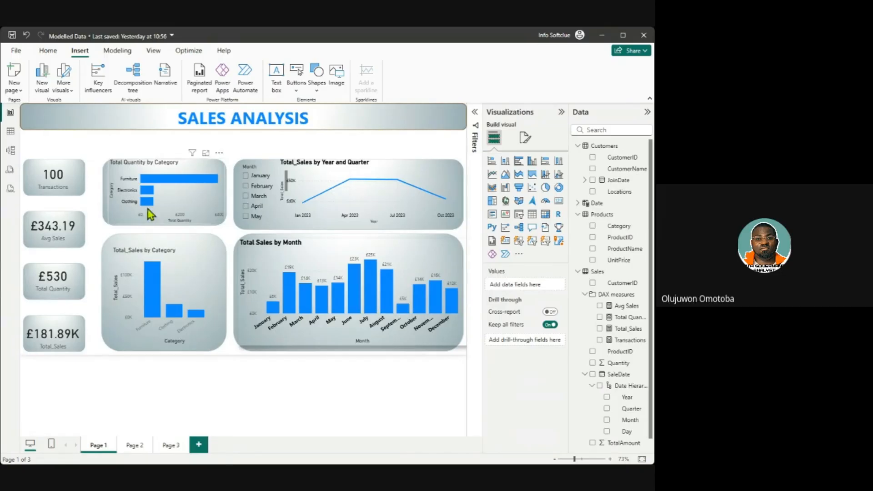
Step: Make the Y-axis values of the Total Quantity by Category bar chart bold
click(525, 137)
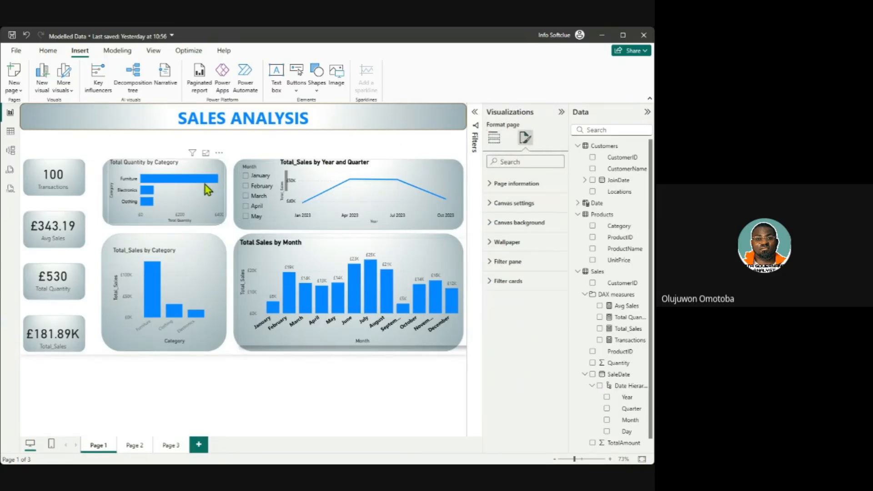
click(182, 196)
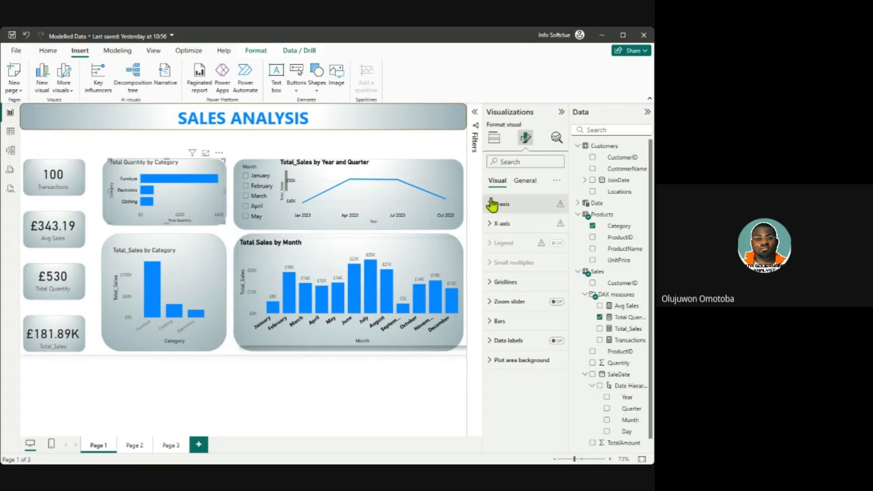
click(490, 205)
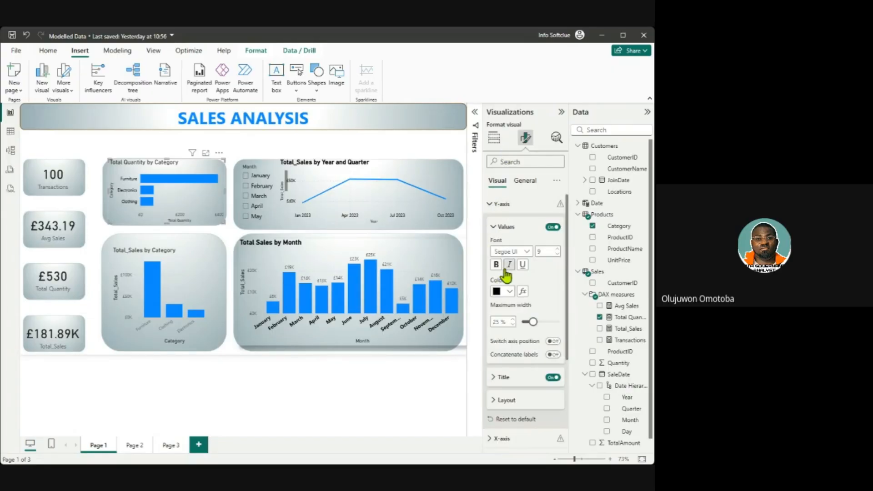
click(493, 380)
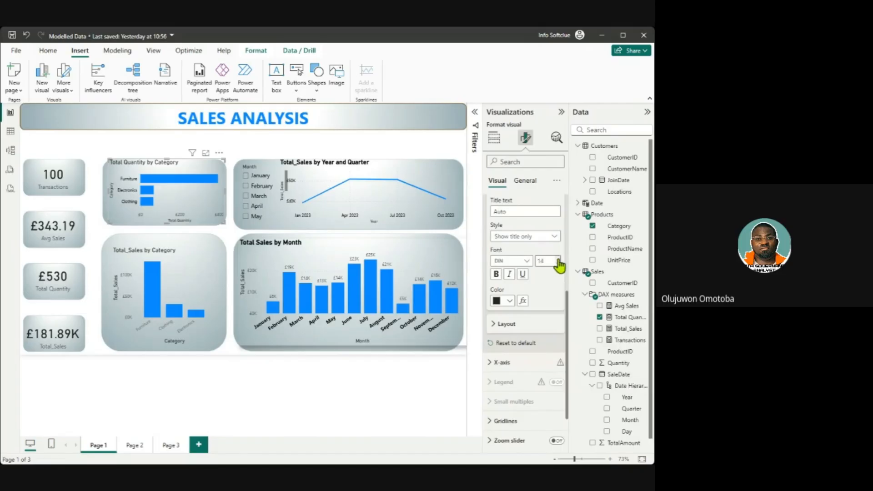
scroll(531, 263, up, 4)
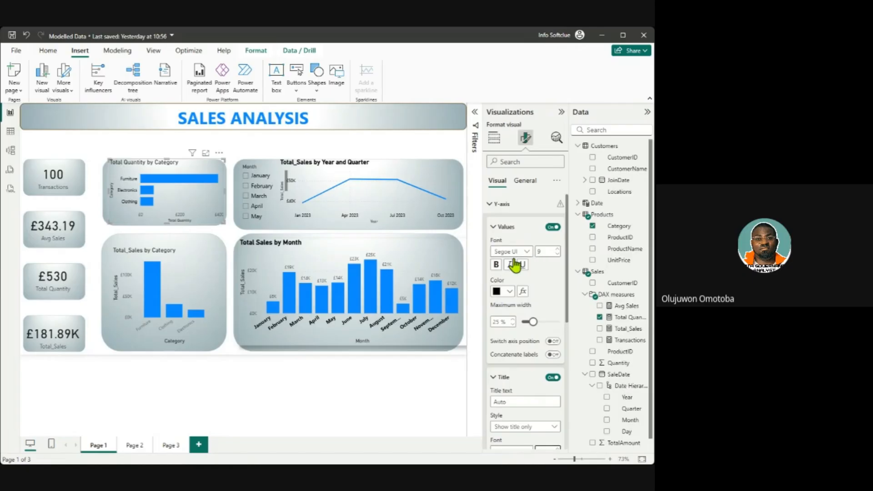
click(510, 292)
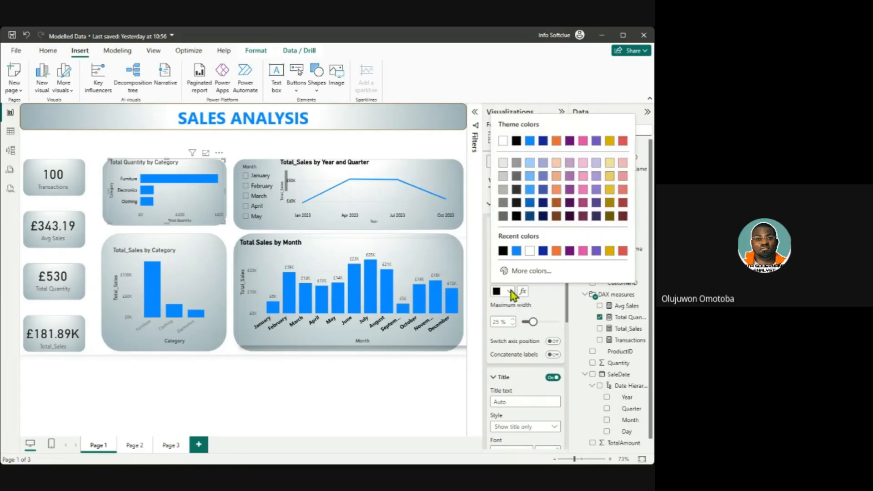
click(511, 291)
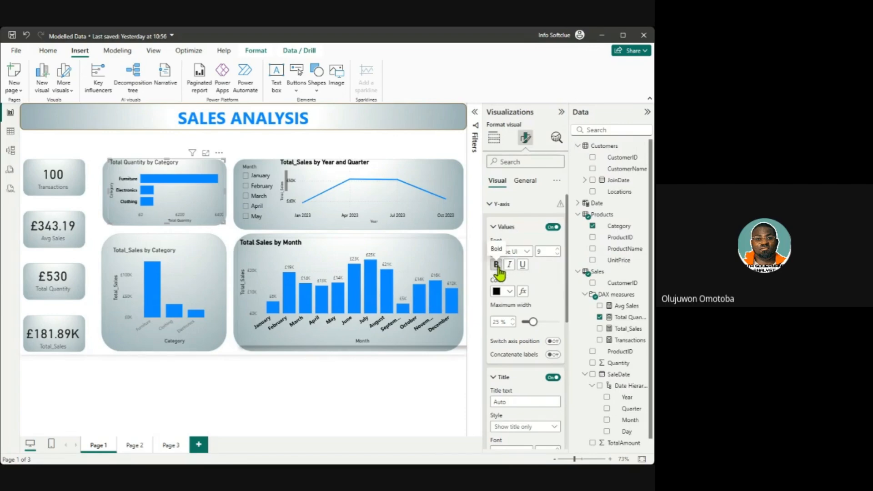
click(494, 227)
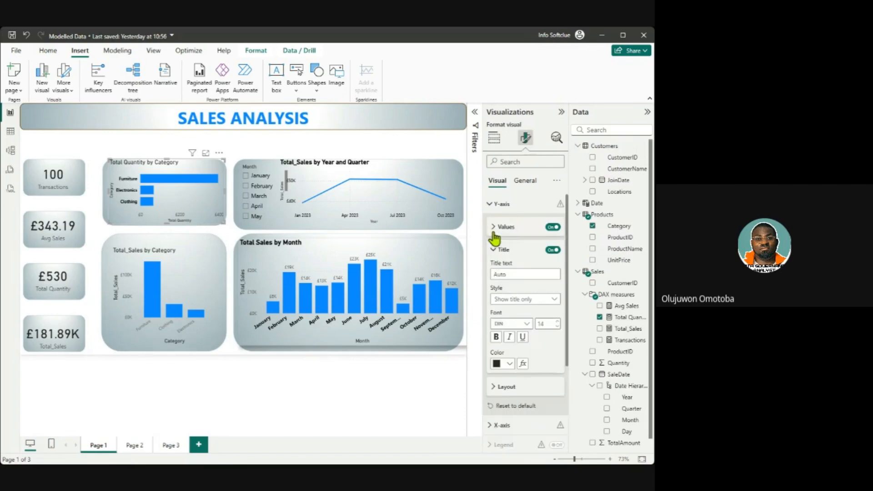
Step: Make the Y-axis title of the Total Quantity by Category chart bold and set its font size to 16
scroll(500, 273, down, 2)
click(551, 236)
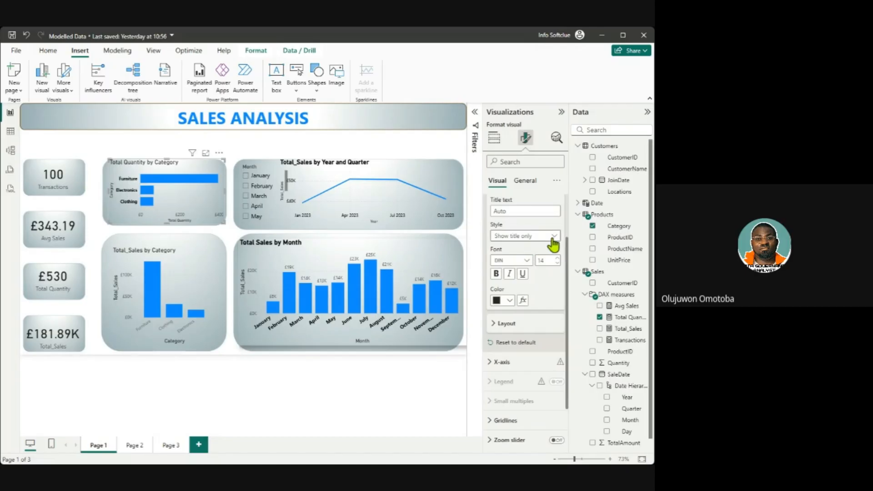
click(536, 247)
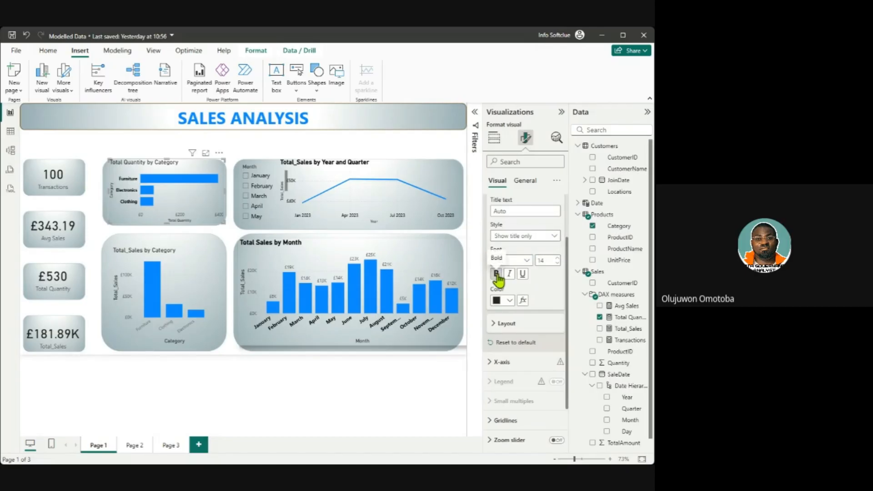
click(496, 274)
click(557, 258)
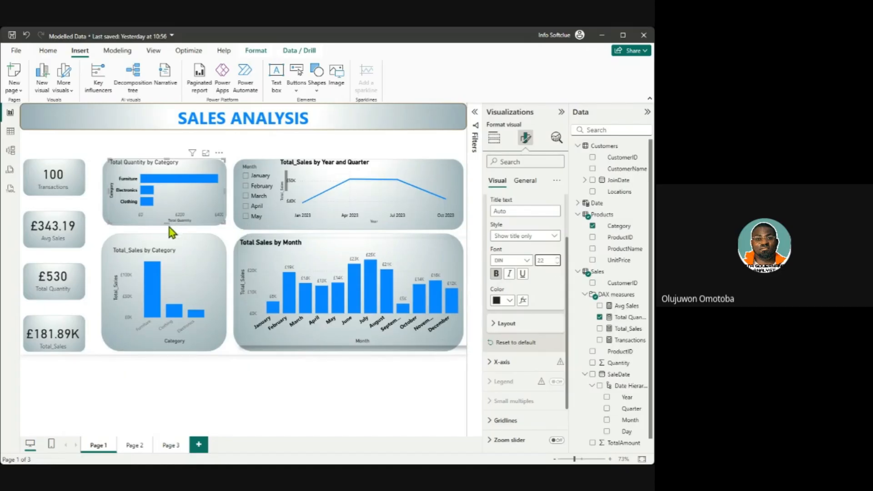
mouse_move(165, 222)
mouse_down()
mouse_move(168, 247)
mouse_move(170, 227)
mouse_up()
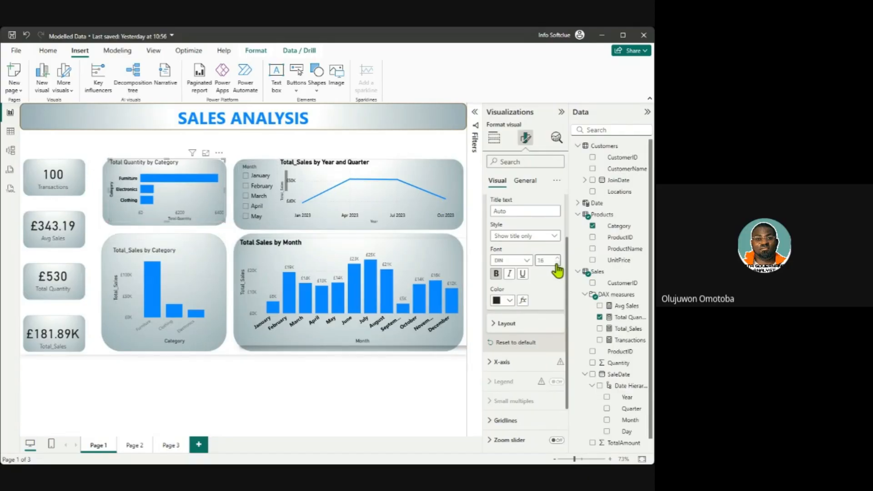
Step: Format the Total_Sales by Category chart title as black, bold text with font size 16
click(121, 335)
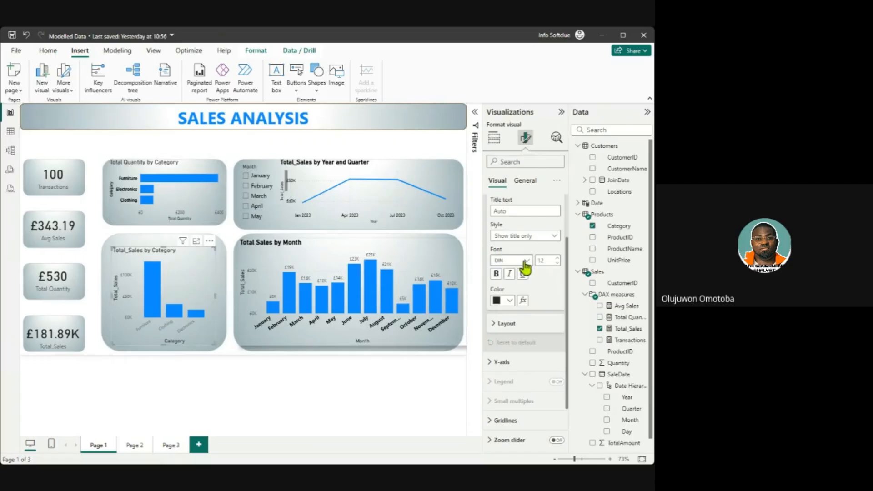
click(525, 181)
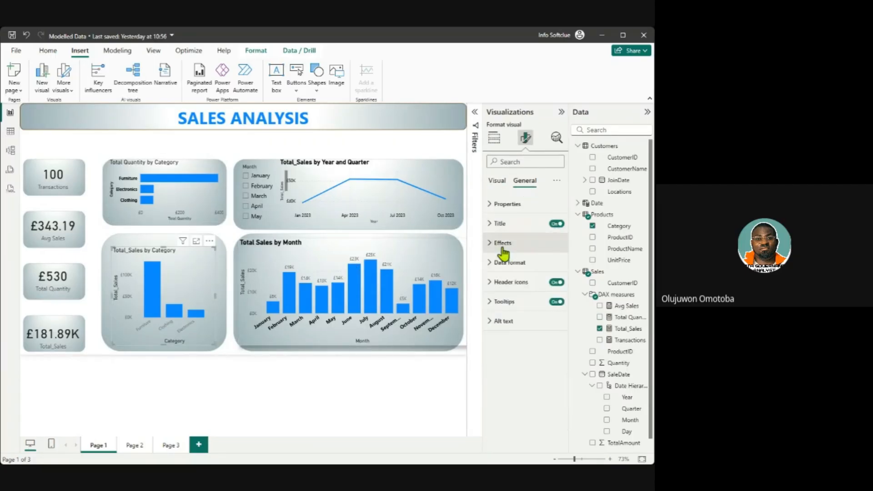
click(489, 225)
click(510, 362)
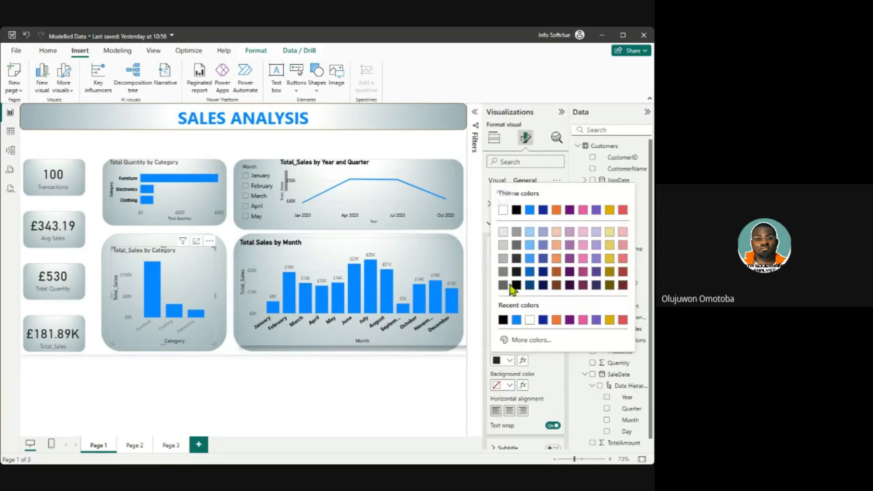
click(514, 285)
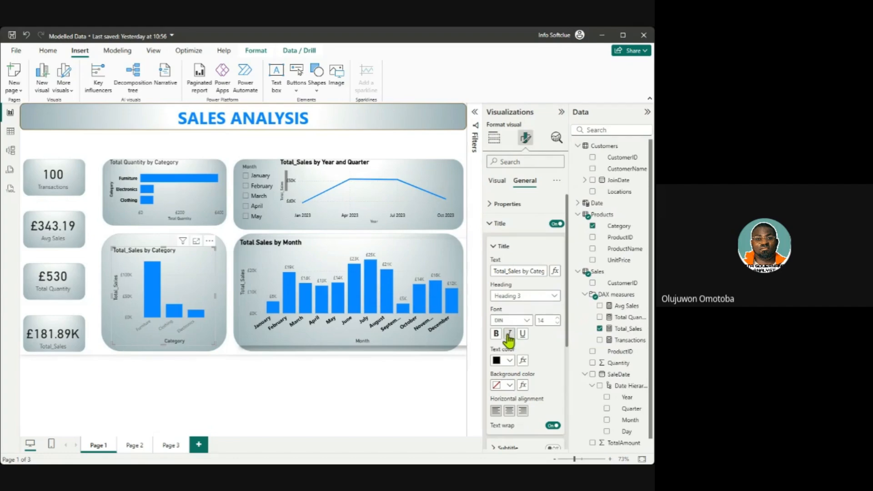
click(496, 334)
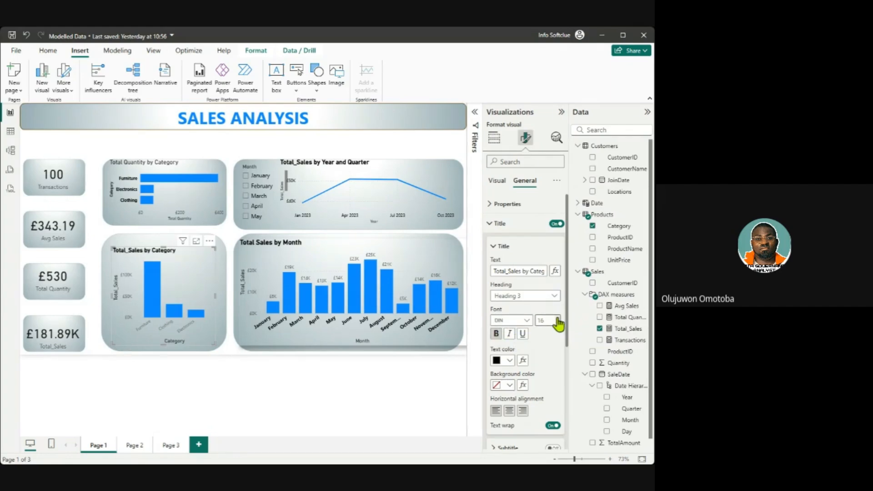
click(558, 318)
click(558, 318)
Step: Format the Total Quantity by Category chart title as black, bold text and increase its font size
click(222, 173)
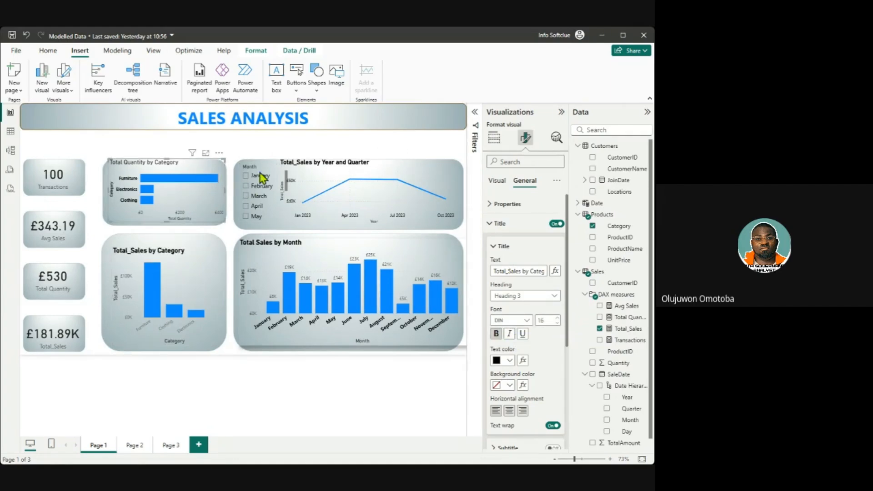
click(509, 361)
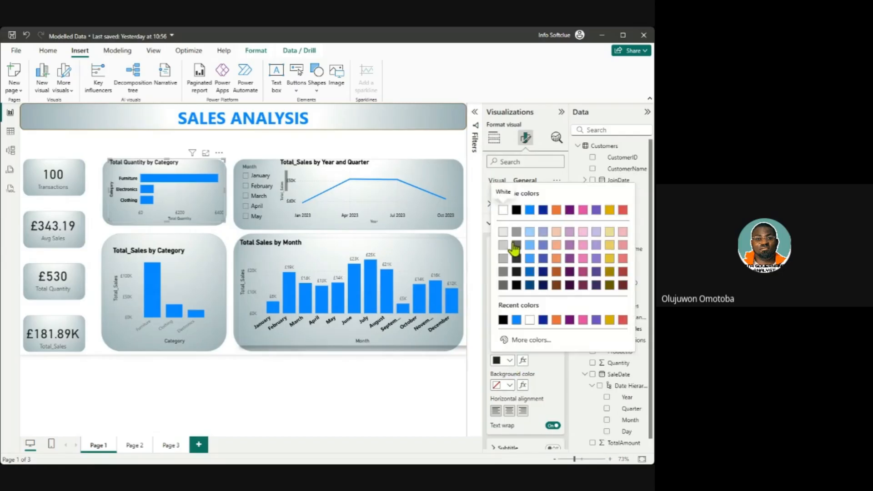
click(517, 208)
click(558, 318)
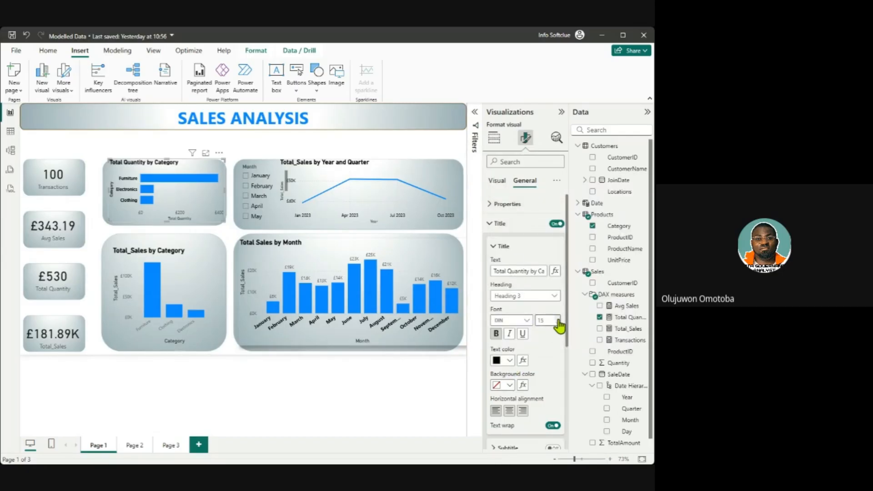
Step: Try orange and light blue on the Transactions card's callout value, settle on dark blue, and make it bold
click(69, 192)
click(499, 181)
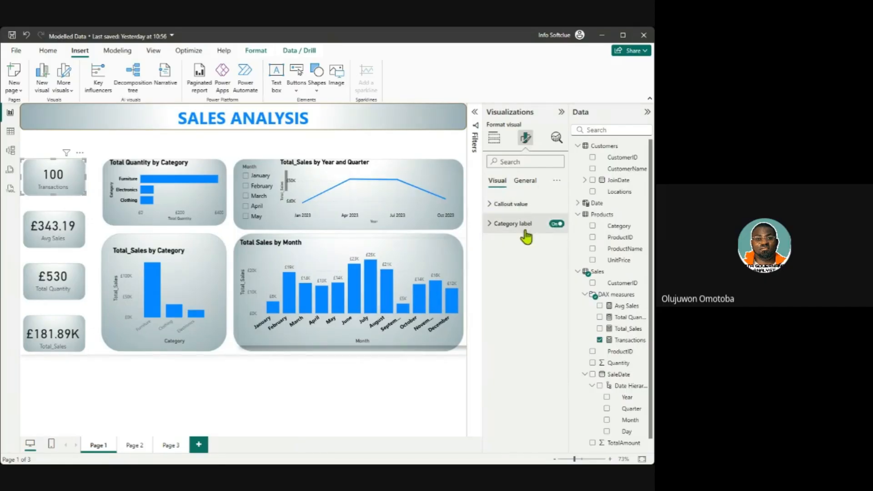
click(509, 204)
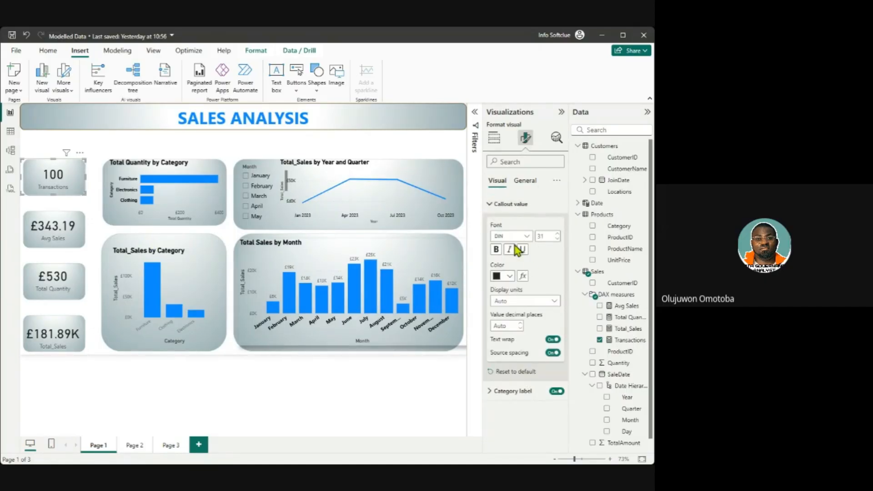
click(509, 277)
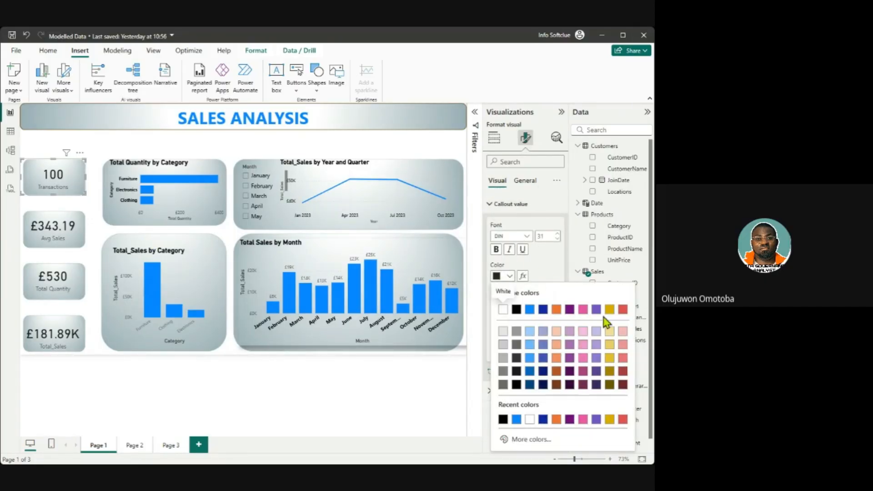
click(556, 310)
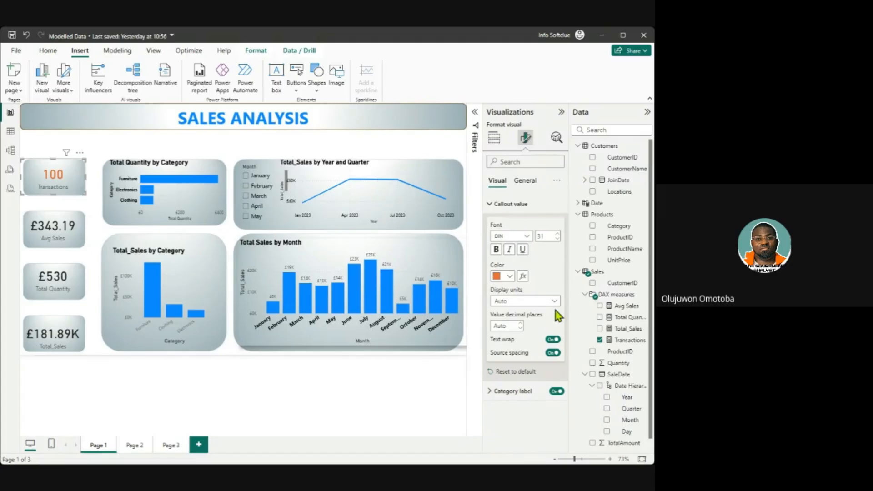
click(509, 277)
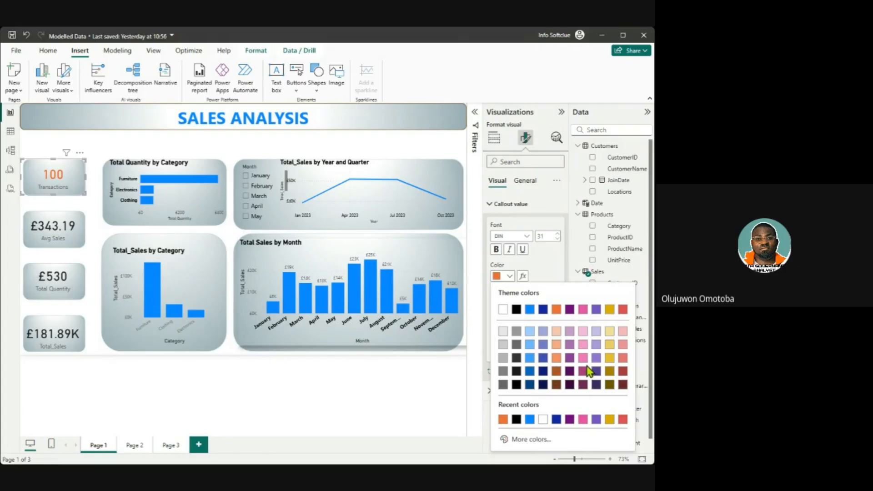
click(530, 310)
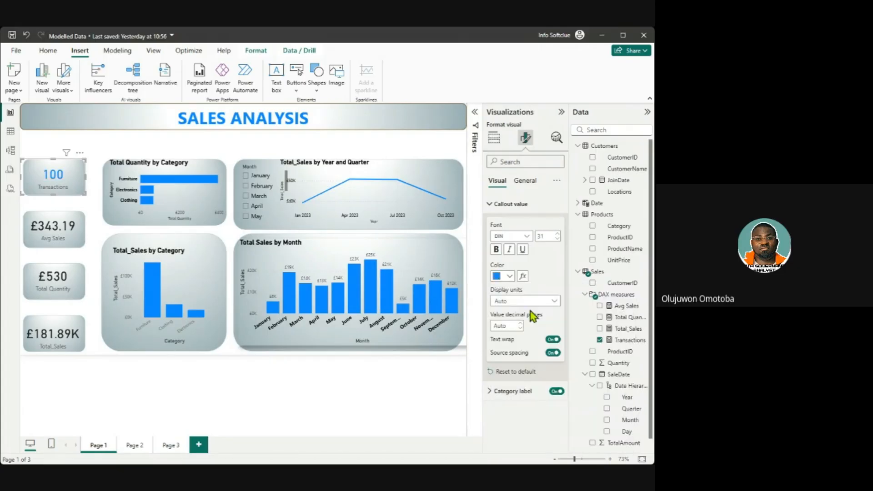
click(509, 276)
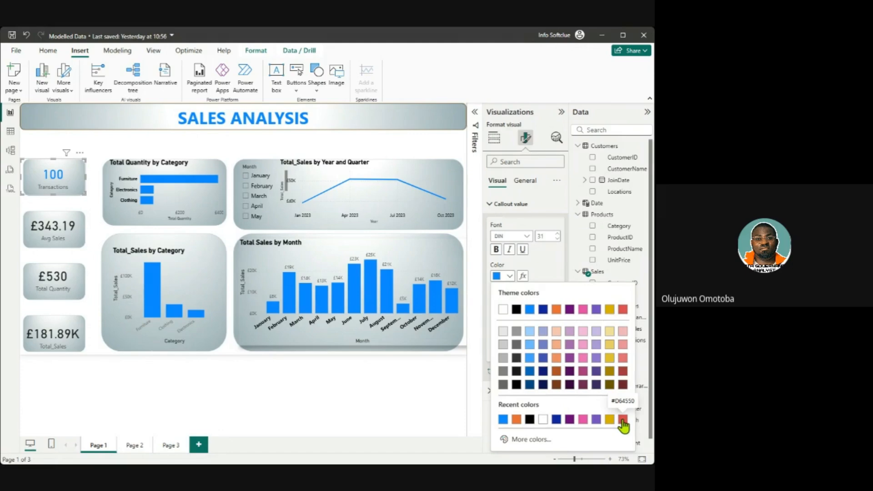
click(543, 310)
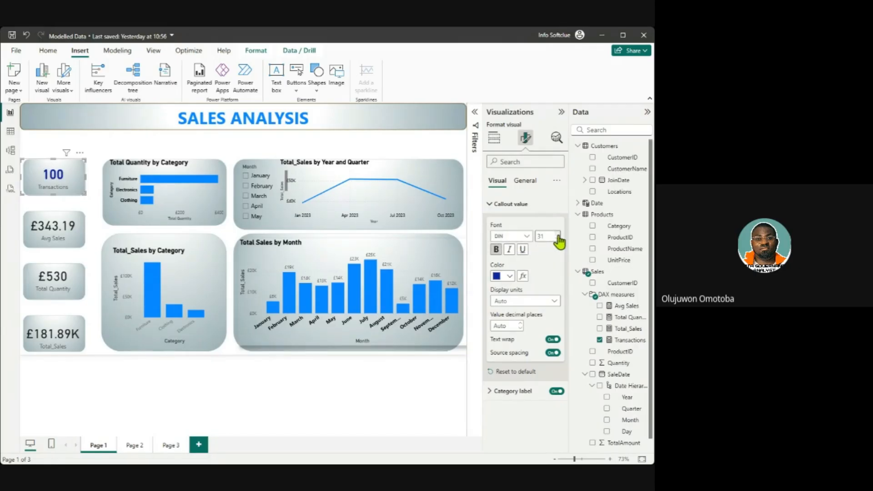
Step: Set the Avg Sales card's callout value to dark blue and bold
click(60, 239)
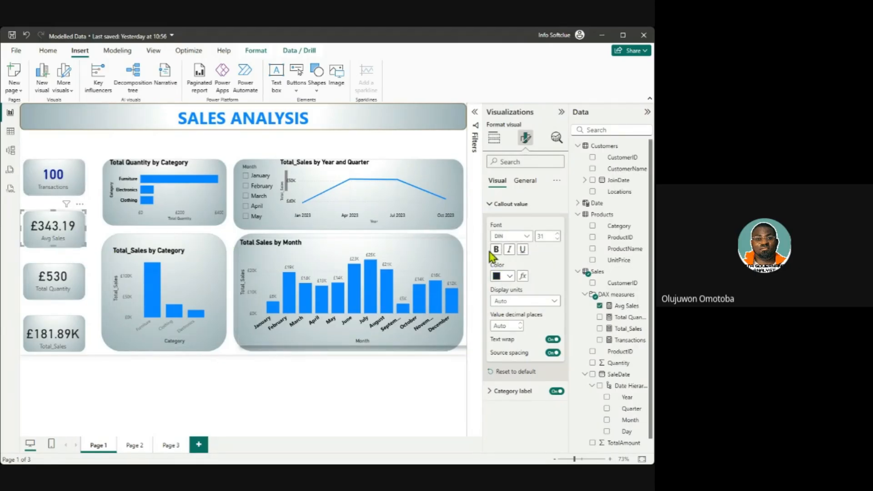
click(508, 276)
click(540, 310)
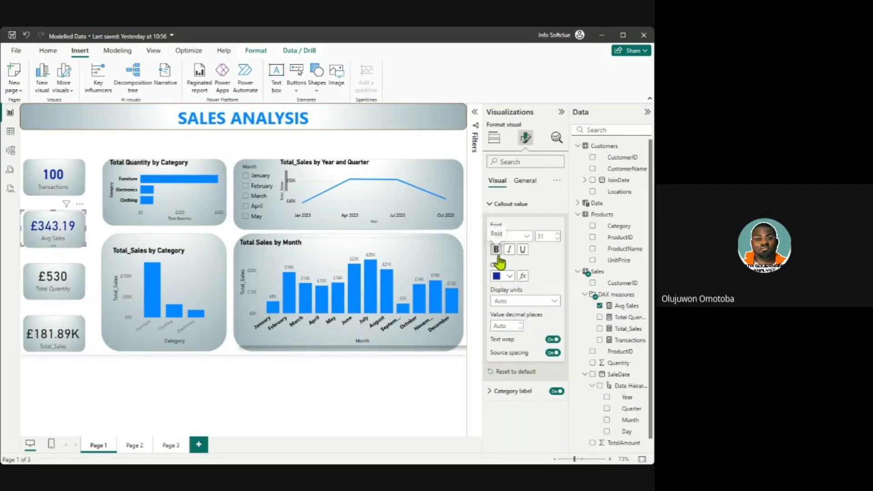
Step: Set the Total Quantity card's callout value to dark blue and bold
click(81, 295)
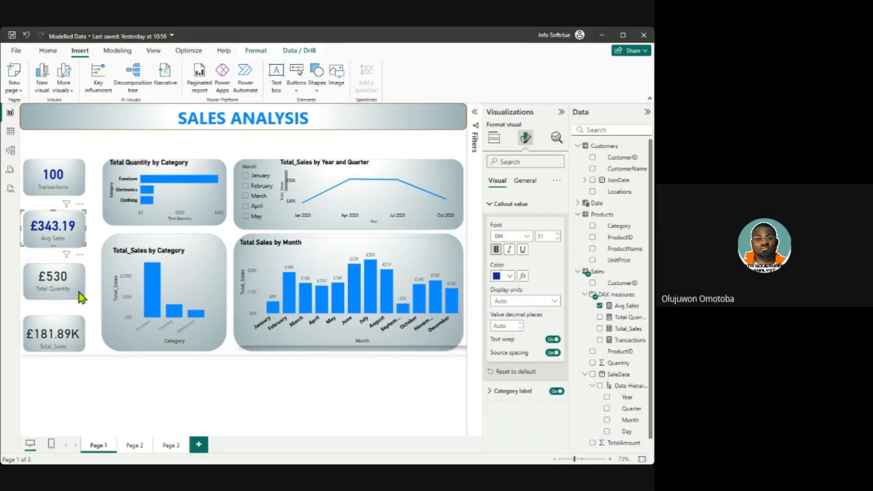
click(508, 278)
click(546, 315)
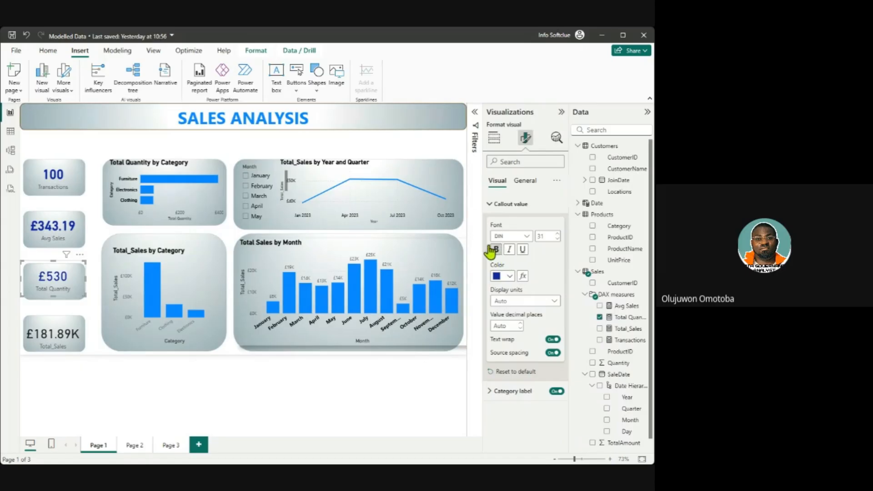
Step: Set the Total_Sales card's callout value to dark blue and bold, and deselect the card
click(85, 334)
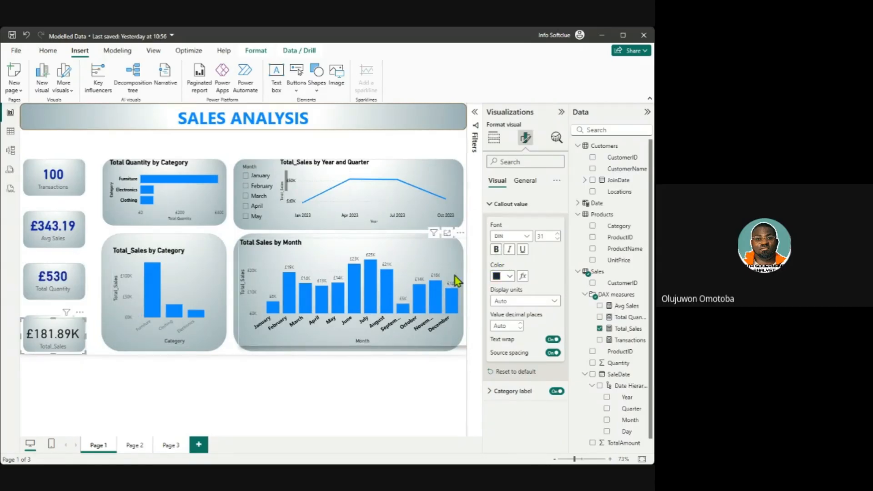
click(509, 278)
click(546, 315)
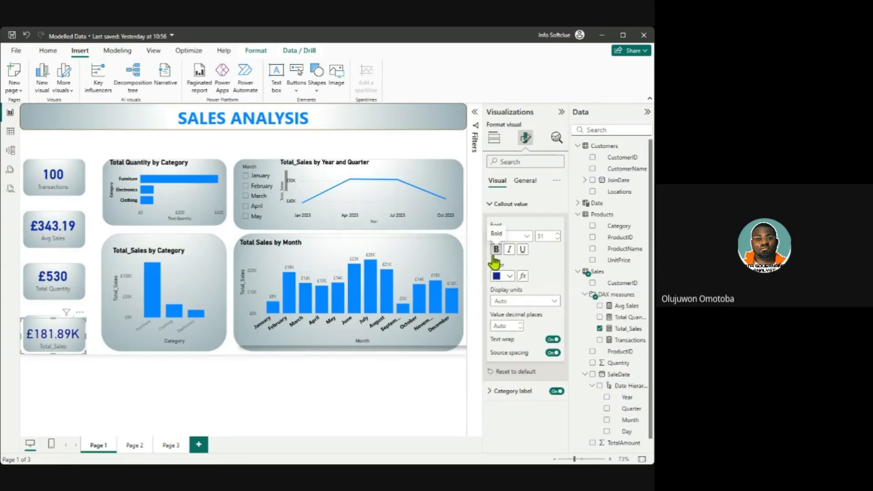
click(307, 364)
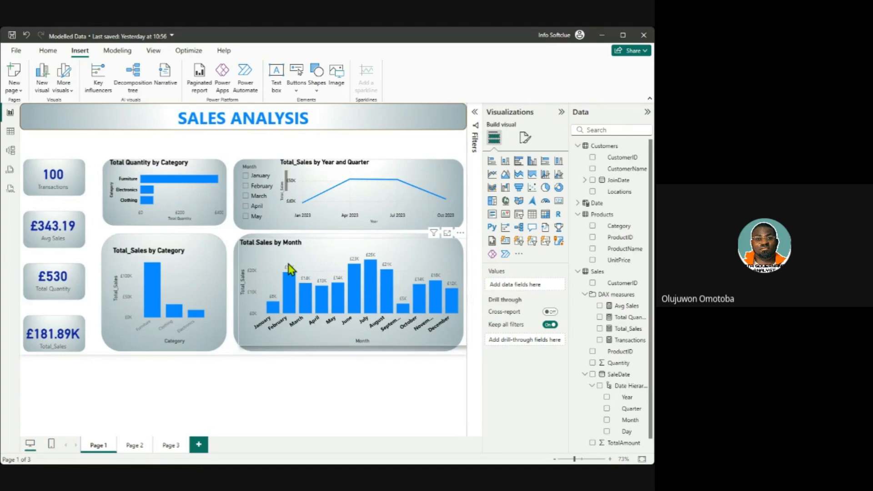
Step: Turn on data labels for the Total_Sales by Year and Quarter line chart and deselect it
click(424, 177)
click(525, 137)
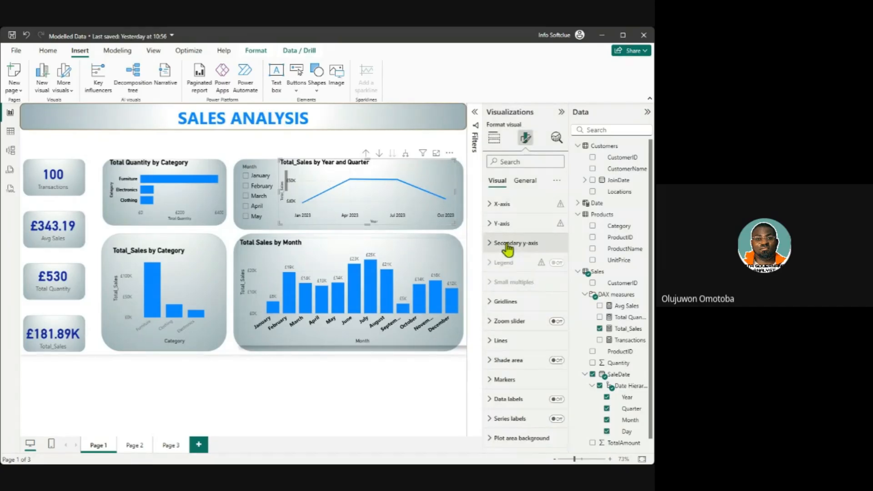
click(525, 180)
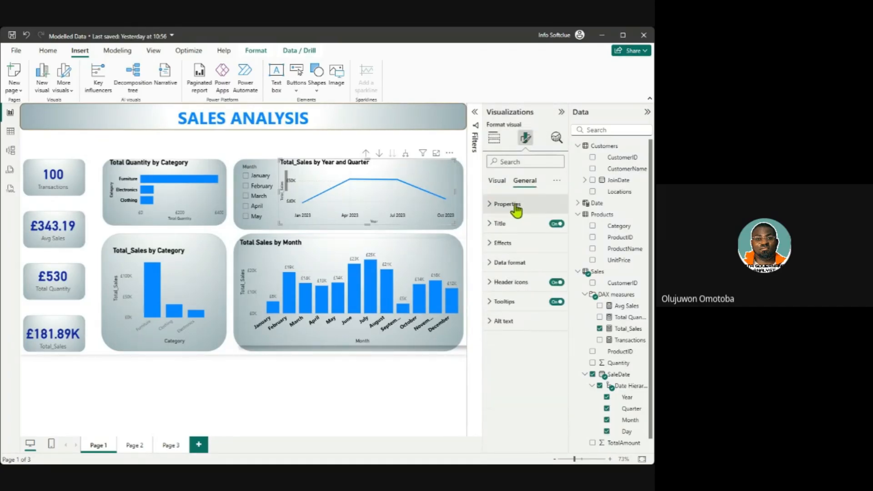
click(494, 226)
click(494, 225)
click(497, 180)
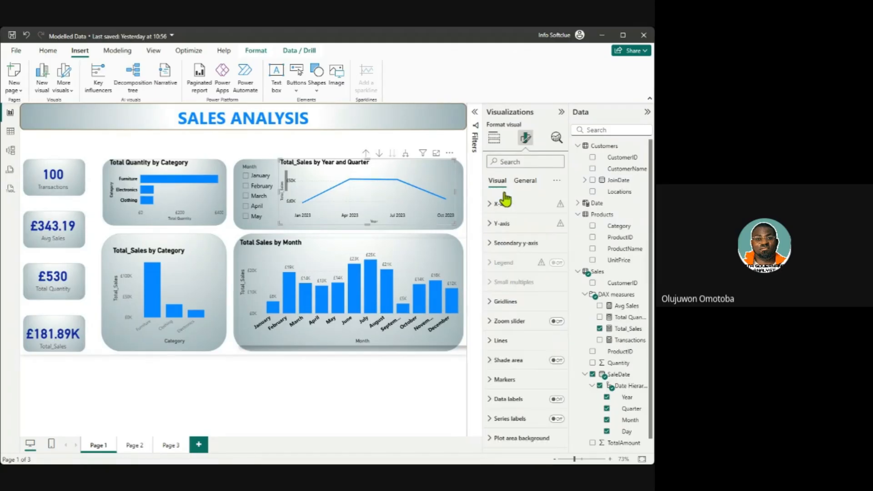
click(556, 400)
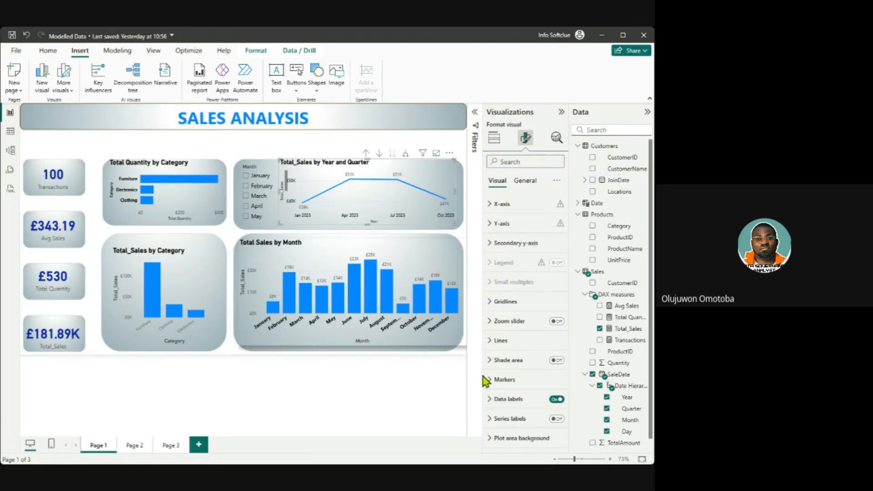
click(376, 409)
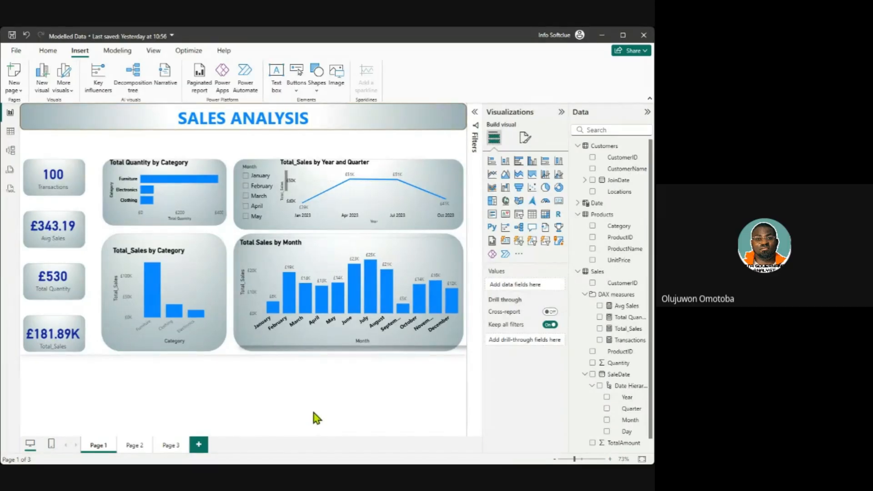
Step: Try the Bloom and Frontier themes on the report, and return to the Default theme
click(257, 349)
click(525, 137)
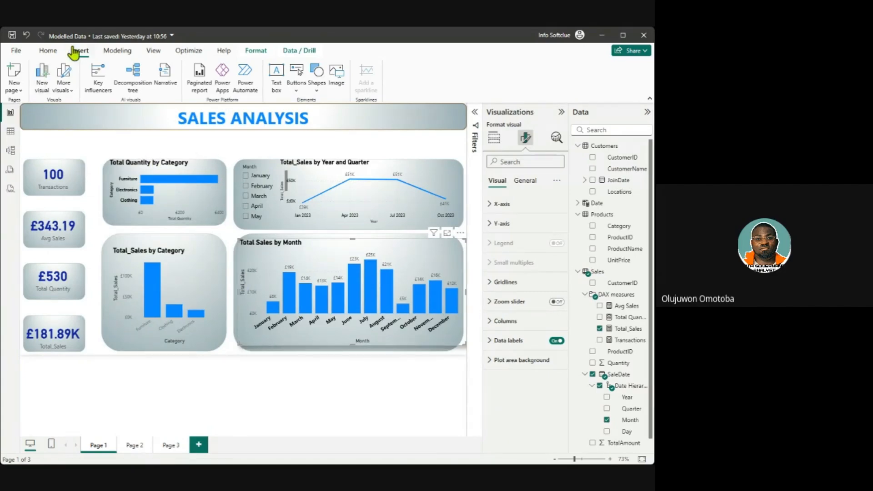
click(155, 52)
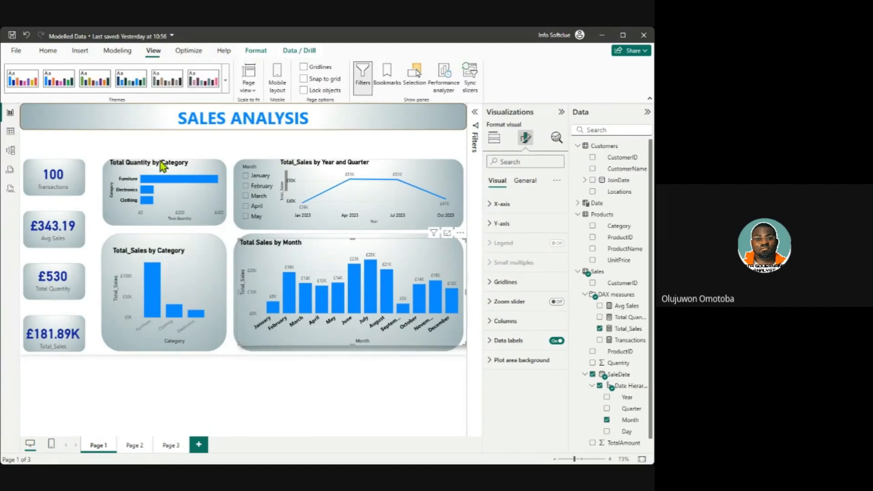
click(226, 81)
click(90, 242)
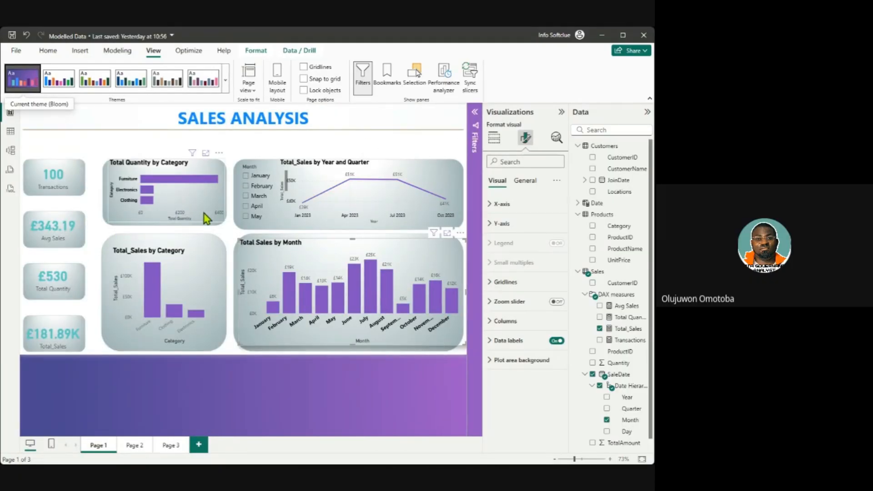
click(225, 80)
click(87, 302)
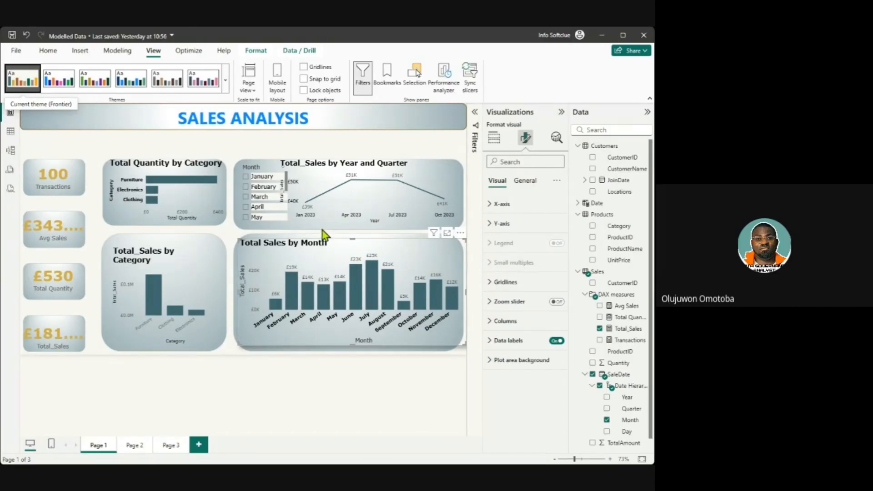
click(225, 81)
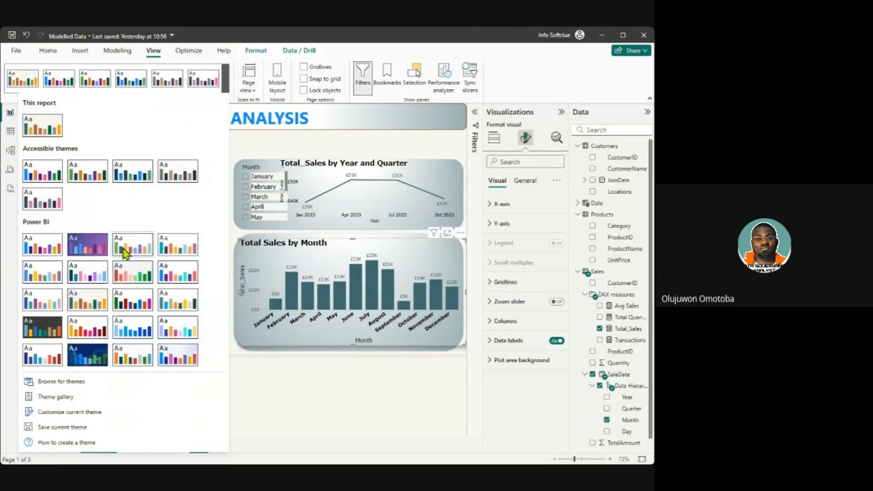
click(52, 250)
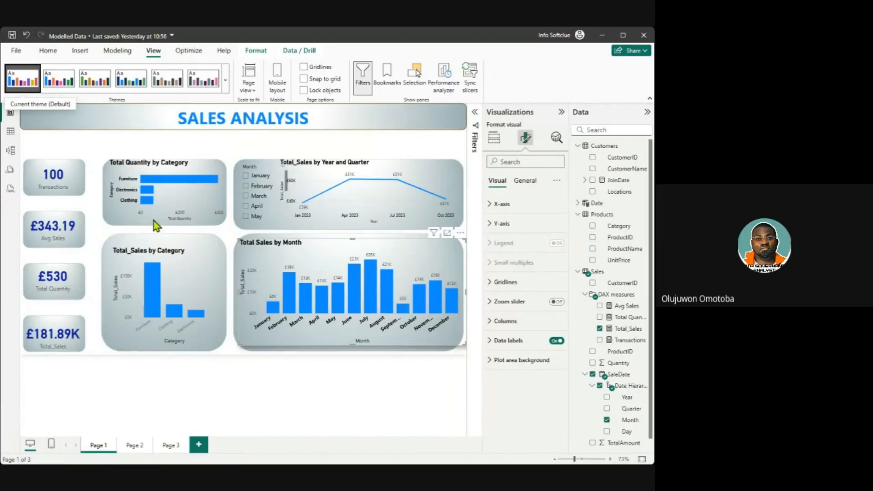
Step: Apply the Classic theme to the report and deselect the chart
click(226, 81)
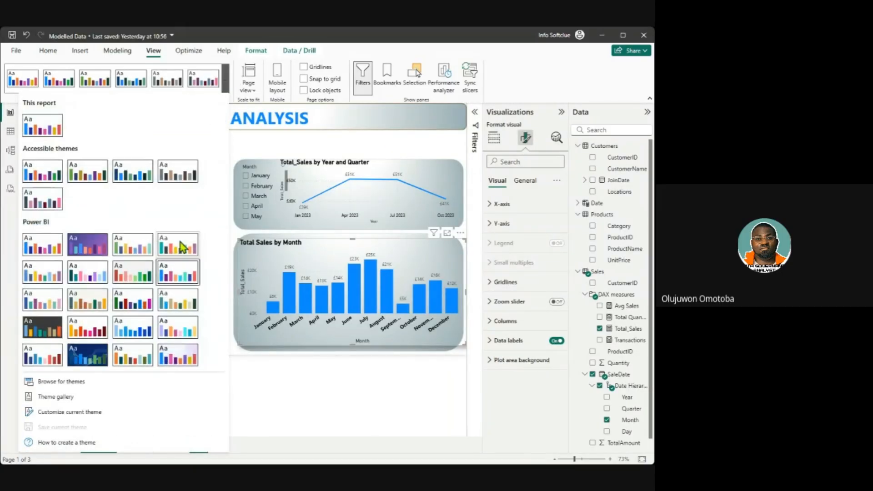
click(180, 245)
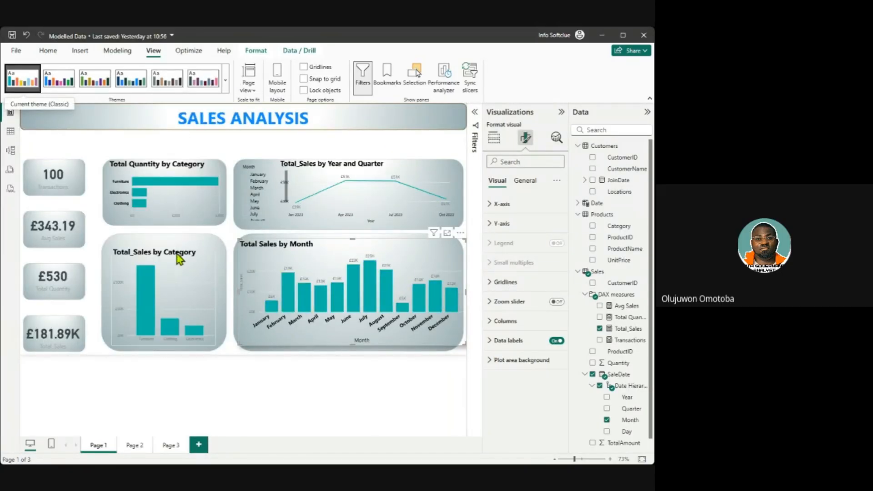
click(240, 373)
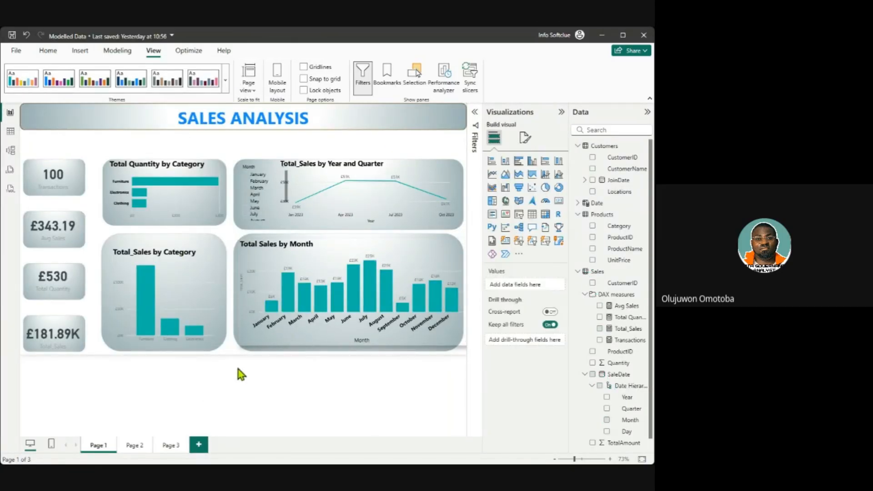
Step: Try changing the fill color of the SALES ANALYSIS title shape
click(293, 344)
click(526, 137)
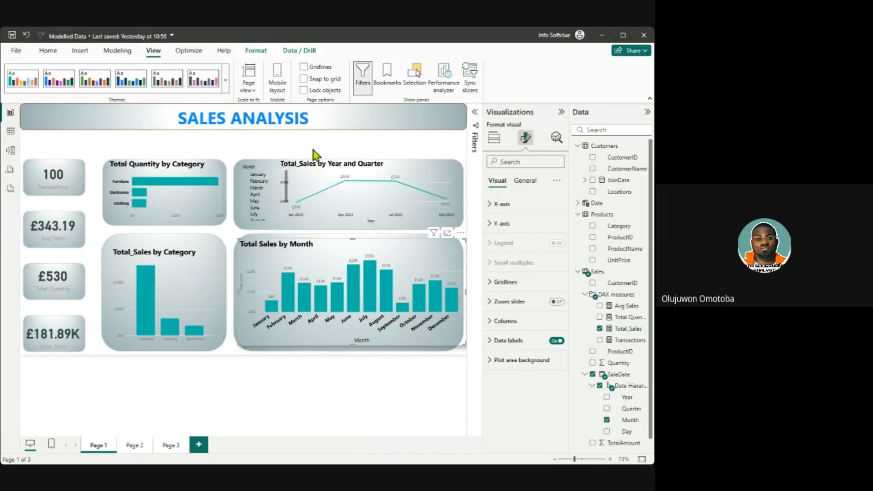
click(313, 120)
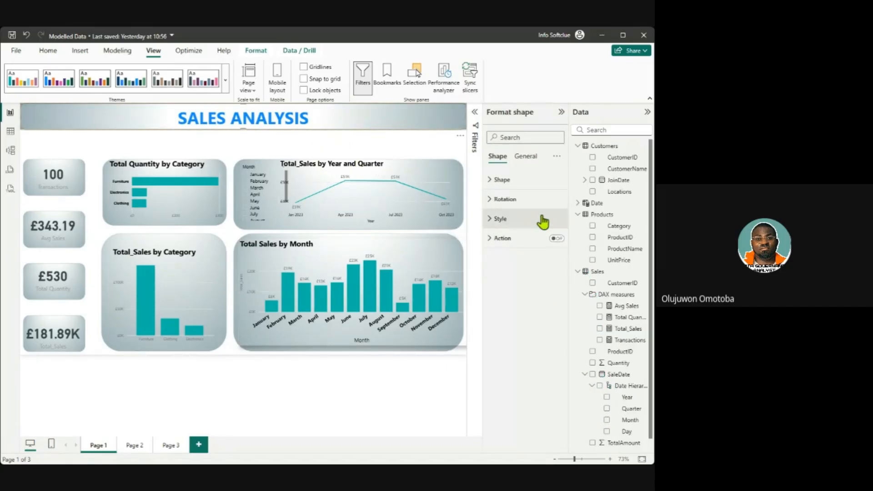
click(525, 156)
click(492, 219)
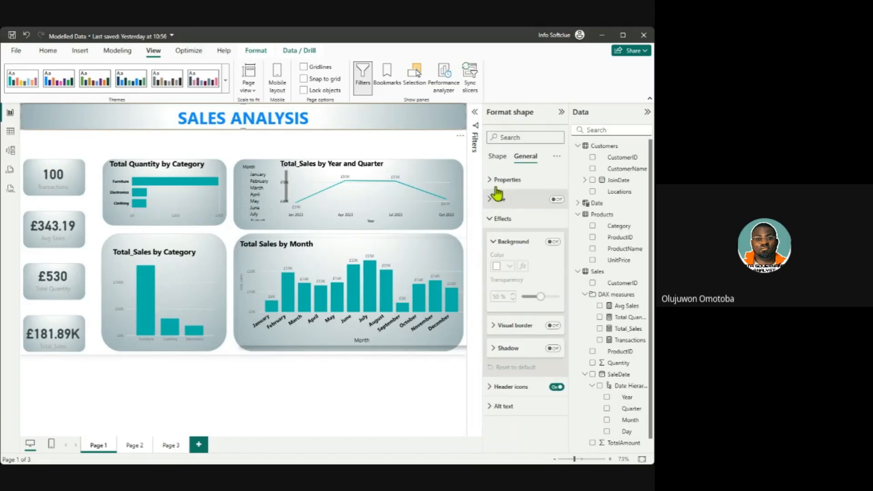
click(498, 156)
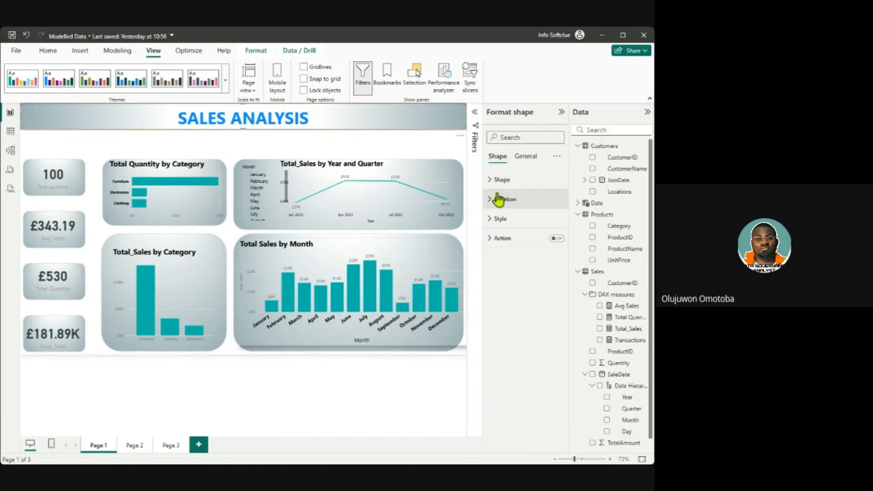
click(500, 219)
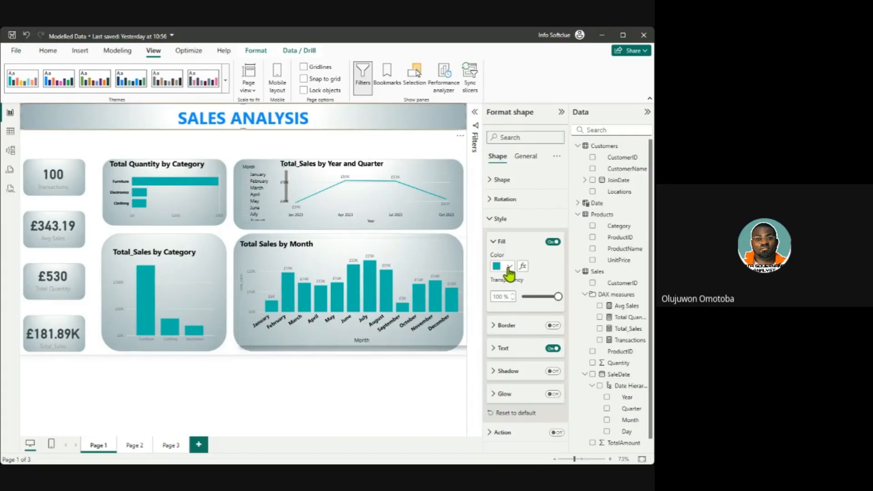
click(509, 267)
click(555, 299)
click(513, 269)
click(536, 260)
Step: Set the SALES ANALYSIS title's font color to the theme's teal and save the report
click(523, 346)
scroll(523, 350, down, 3)
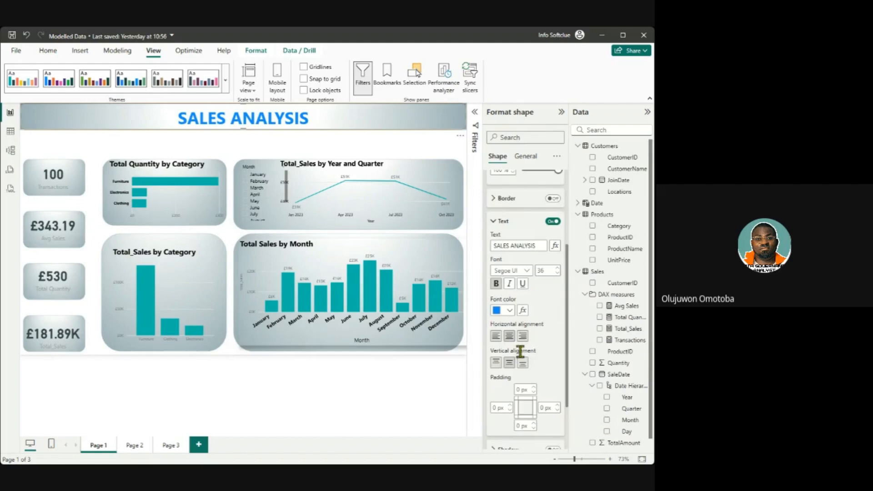
click(509, 311)
click(530, 270)
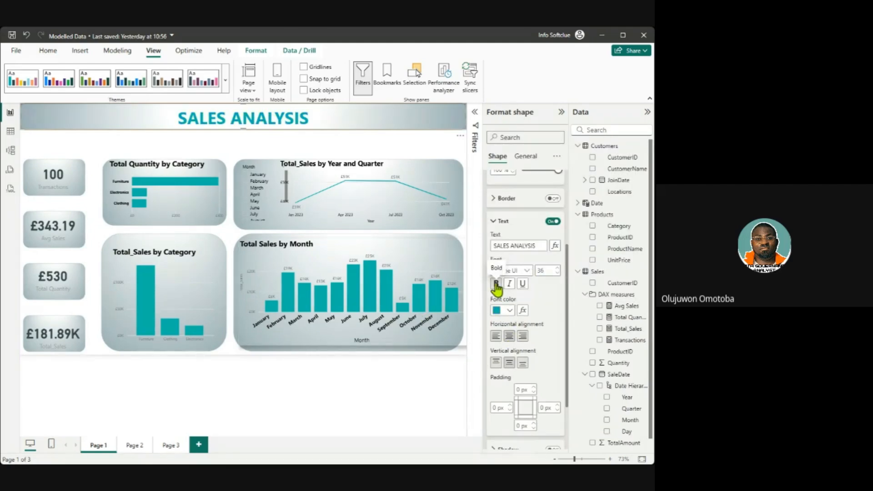
click(302, 384)
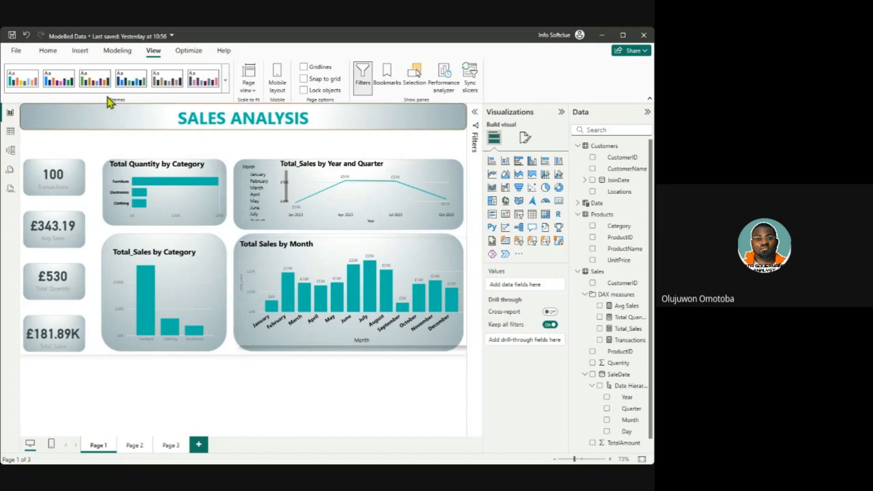
click(16, 51)
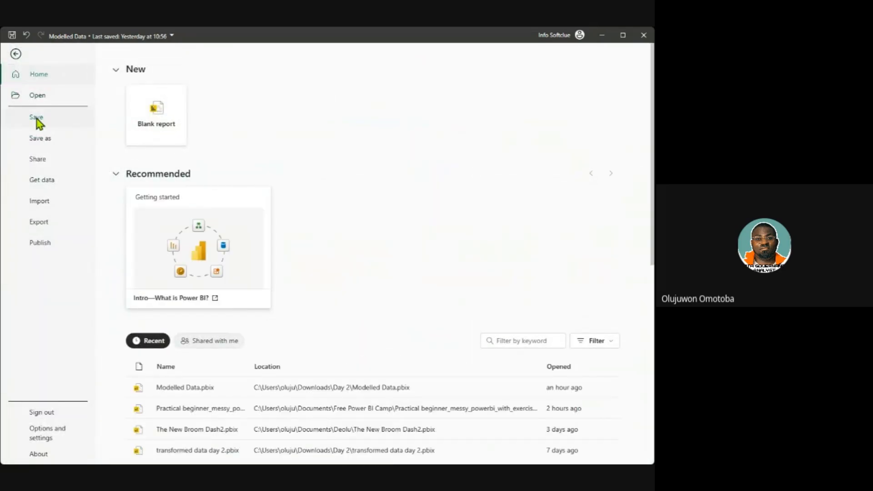
click(36, 118)
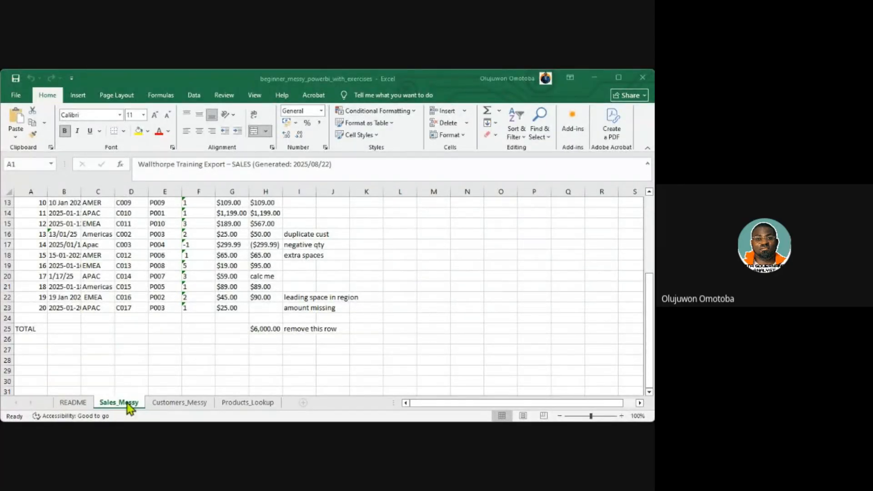
Step: Review the Customers_Messy, Products_Lookup and Sales_Messy sheets in the Excel workbook, and minimize the workbook
click(166, 403)
click(246, 404)
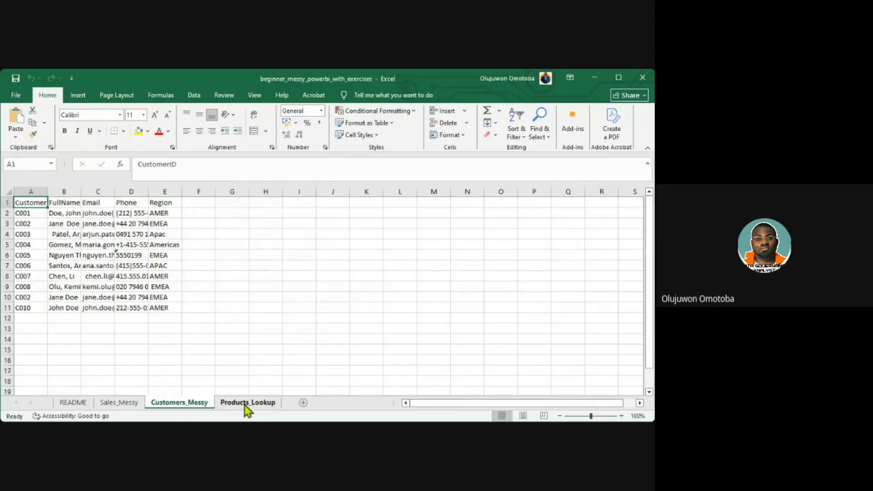
click(129, 405)
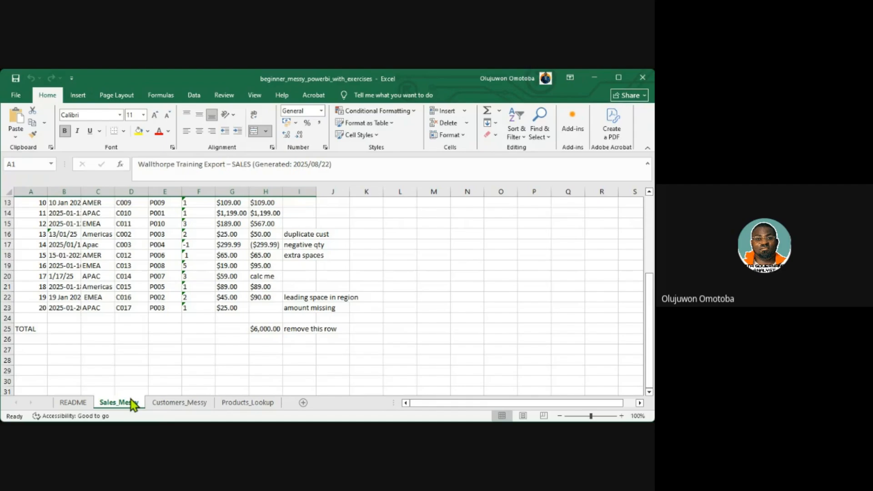
scroll(379, 264, up, 4)
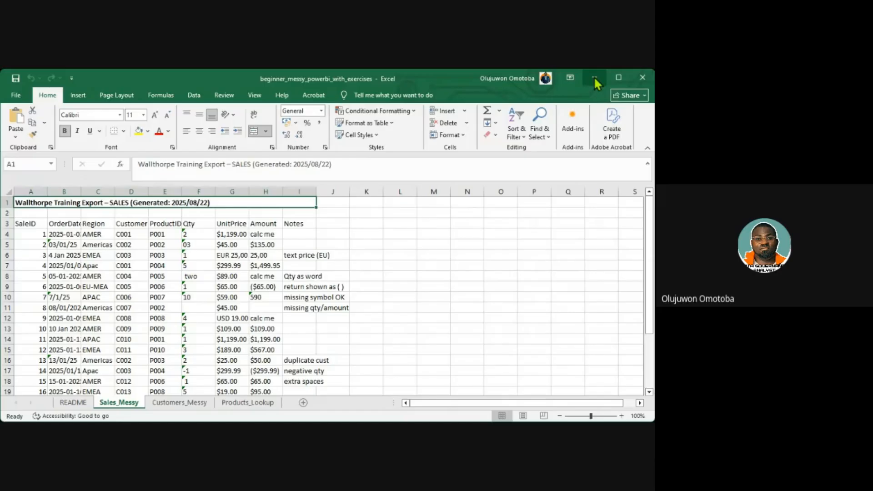
click(594, 76)
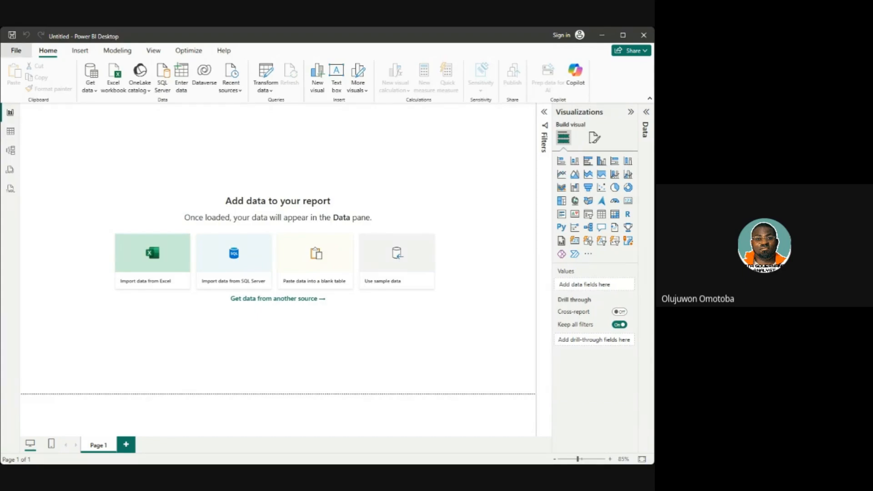
click(16, 50)
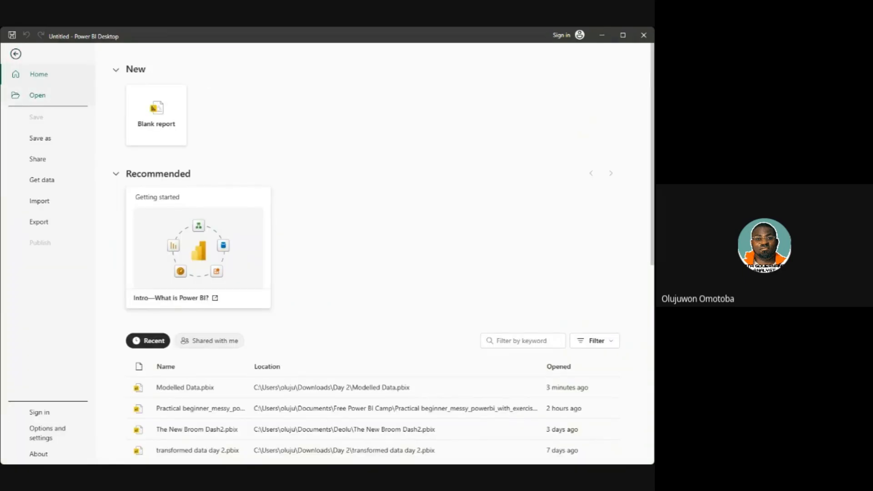
click(15, 53)
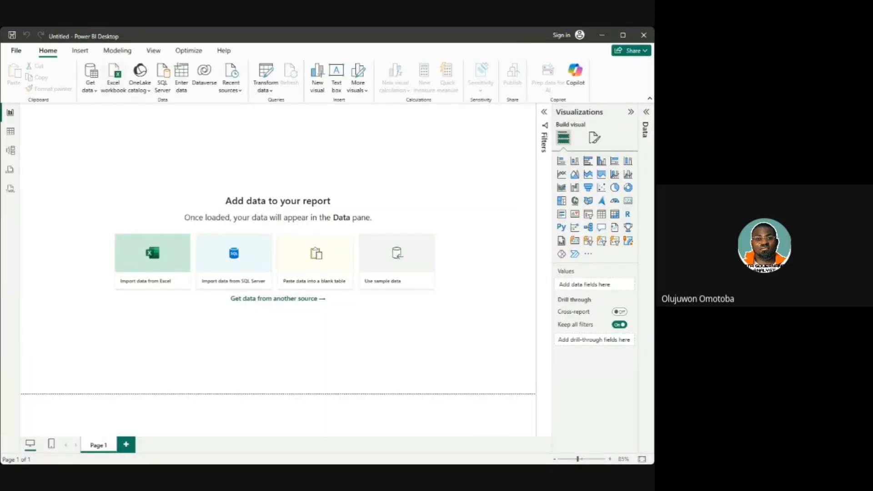
click(90, 86)
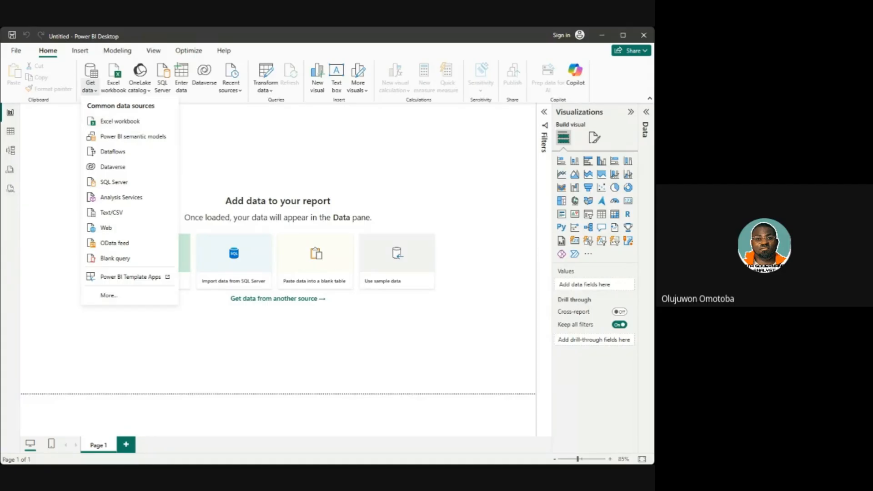
click(16, 50)
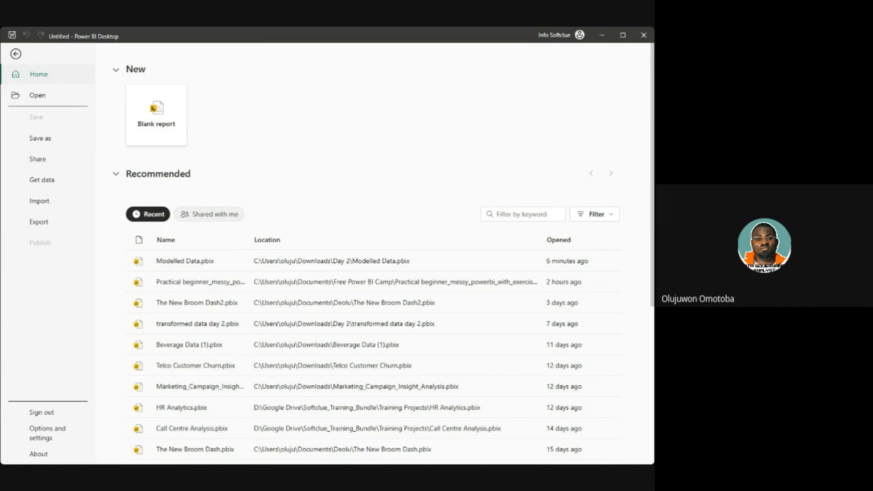
key(Escape)
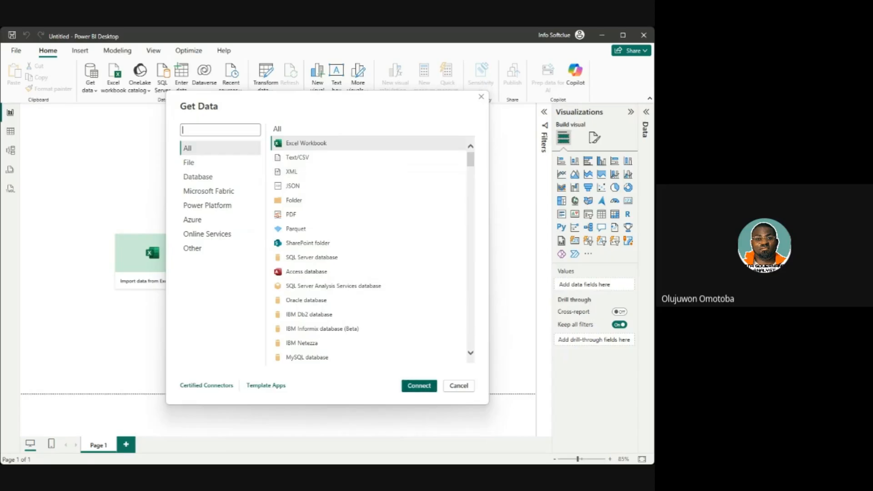
Step: Import Sheet1 from sample_messy_sales_data.xlsx and open it for transformation in Power Query Editor
key(Escape)
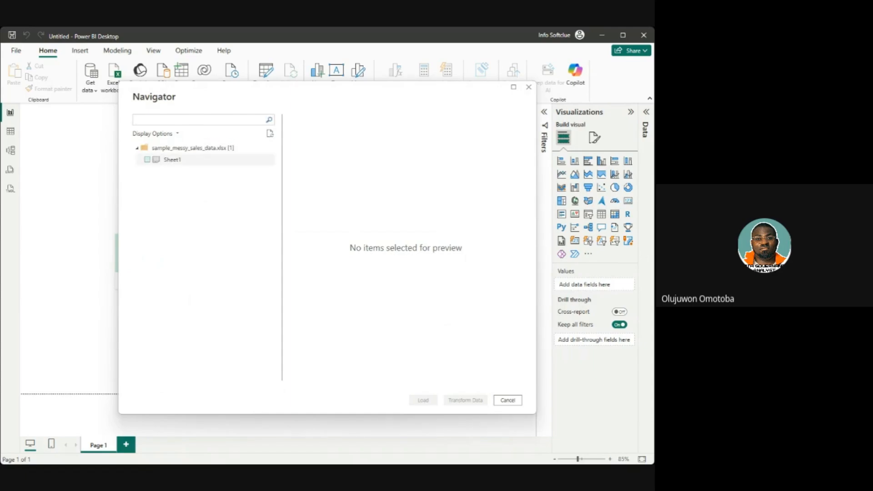
click(147, 159)
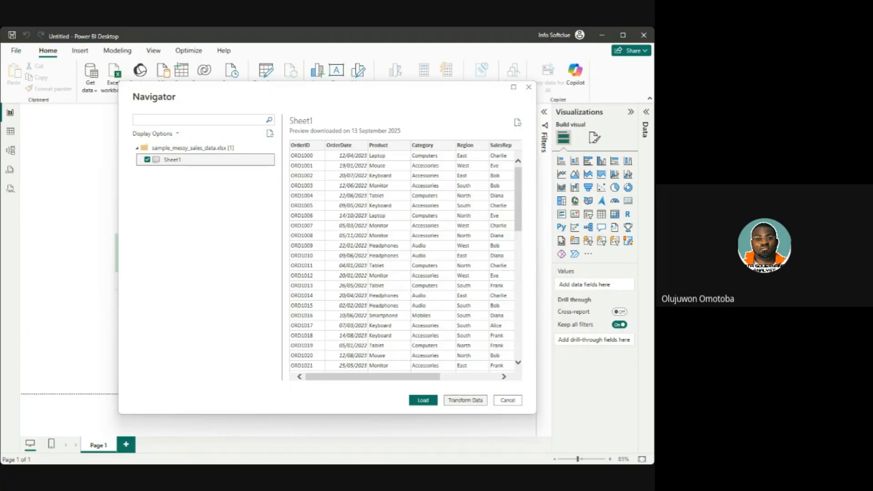
click(465, 400)
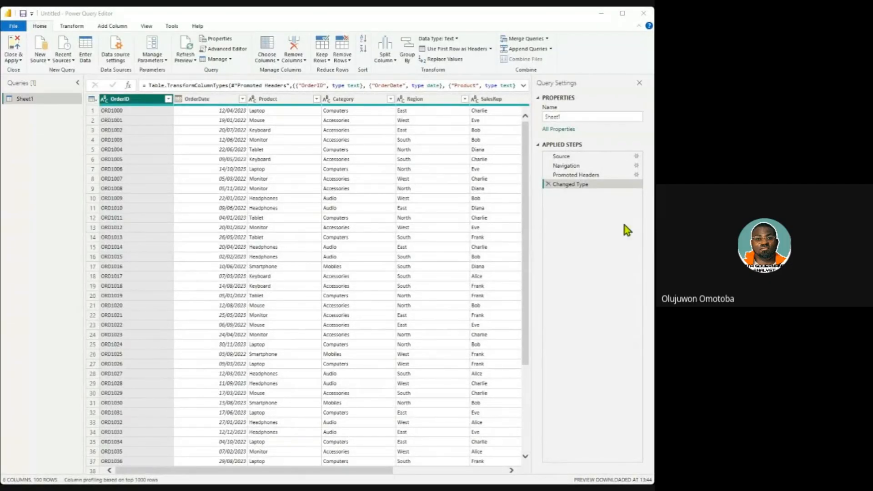
Step: Examine the imported Sheet1 rows and the OrderDate and Quantity columns for inconsistent types and entries
click(351, 18)
scroll(269, 225, down, 15)
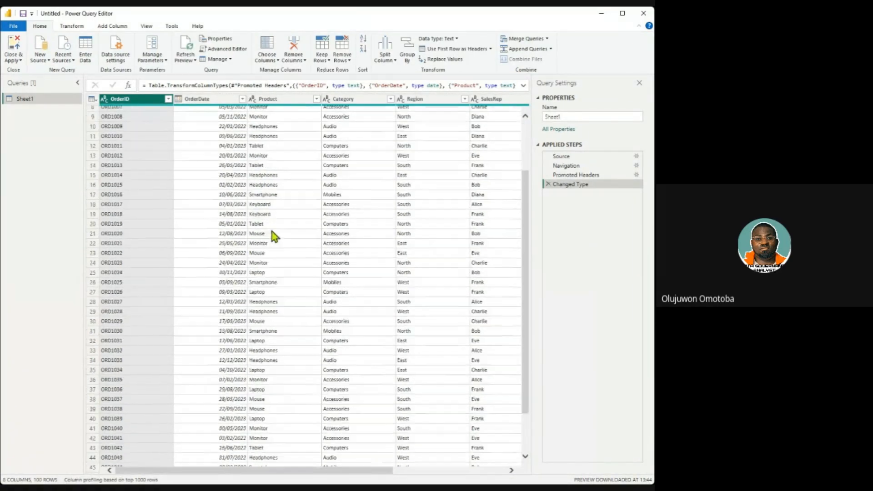
scroll(276, 216, up, 15)
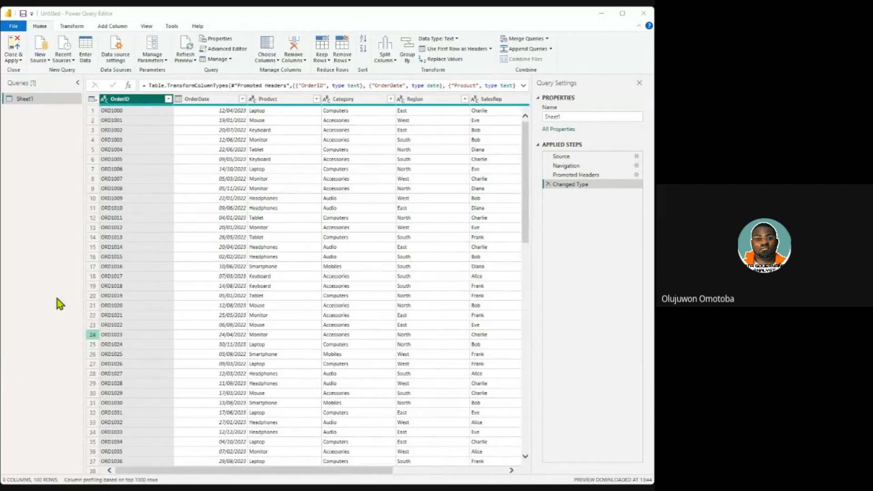
click(362, 29)
drag(353, 470, 200, 470)
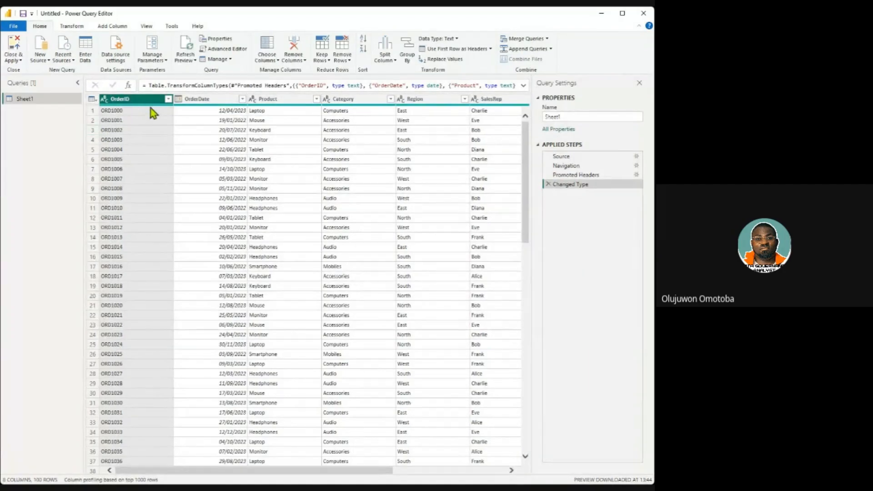
click(179, 104)
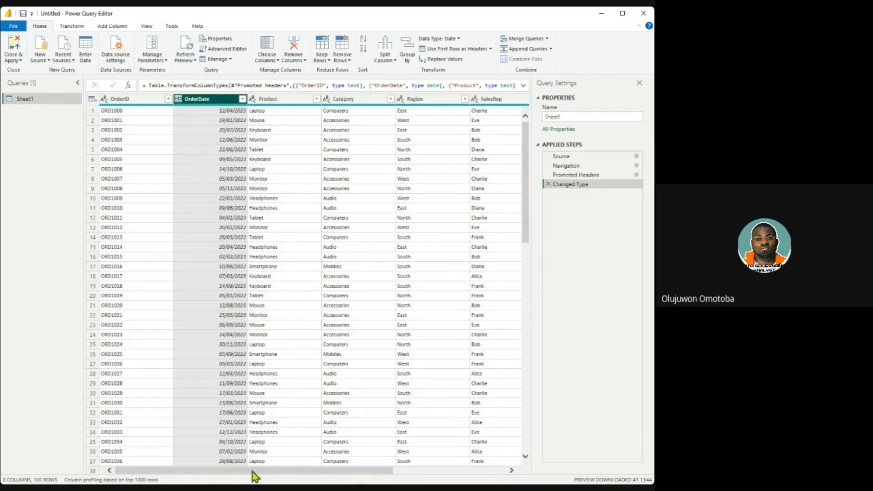
drag(253, 475, 394, 473)
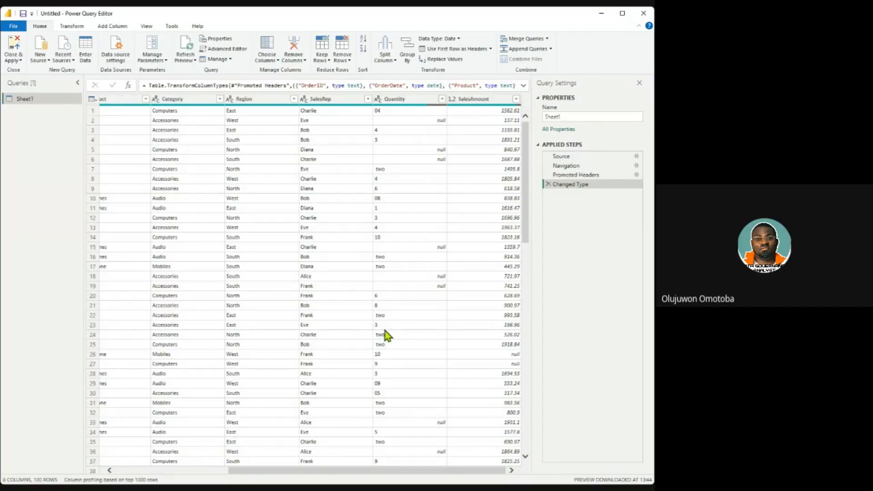
click(394, 101)
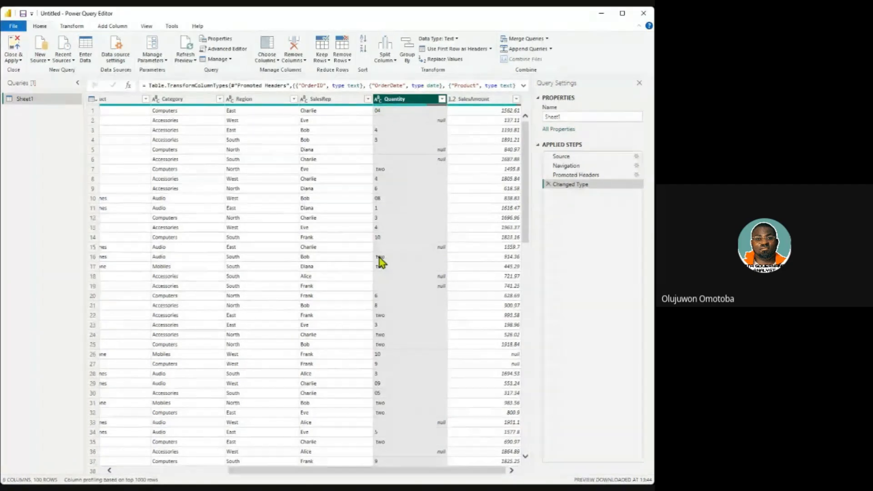
click(378, 159)
click(383, 170)
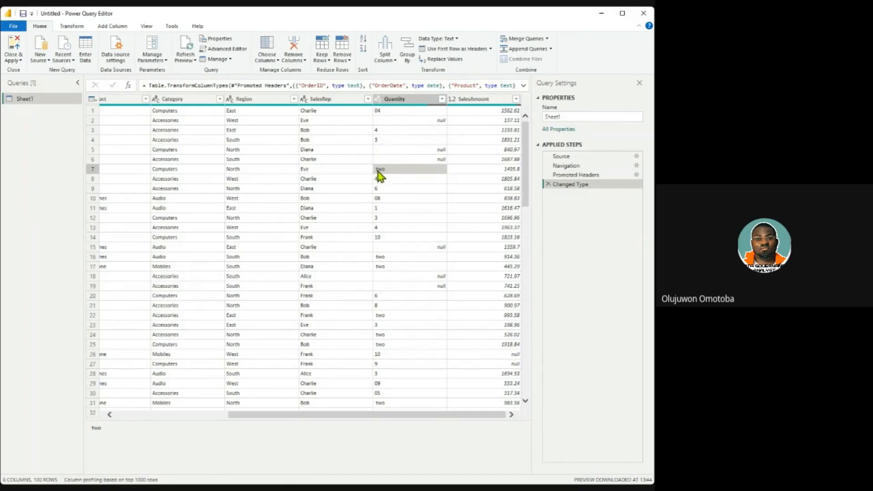
Step: Try converting the Quantity column to the Whole Number data type
click(379, 101)
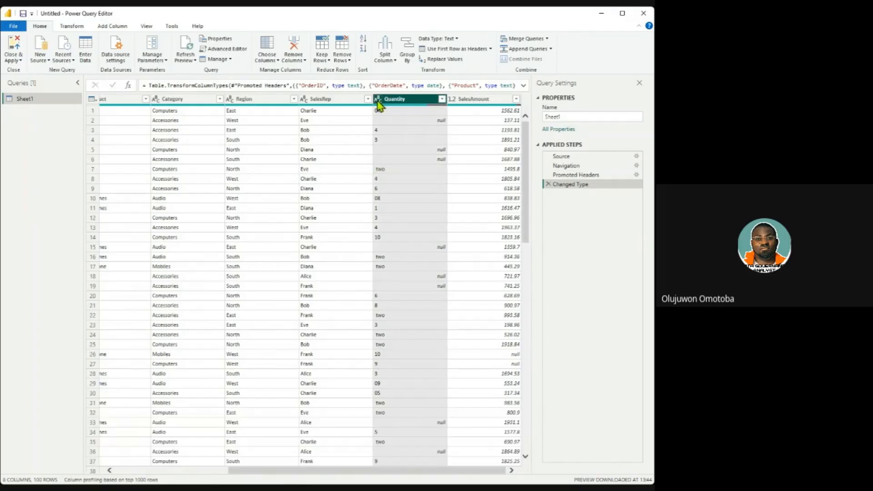
click(378, 132)
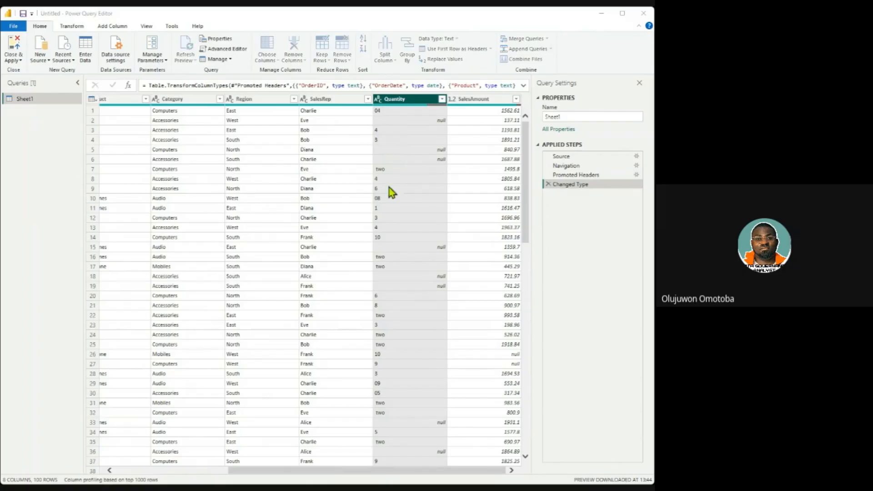
click(407, 263)
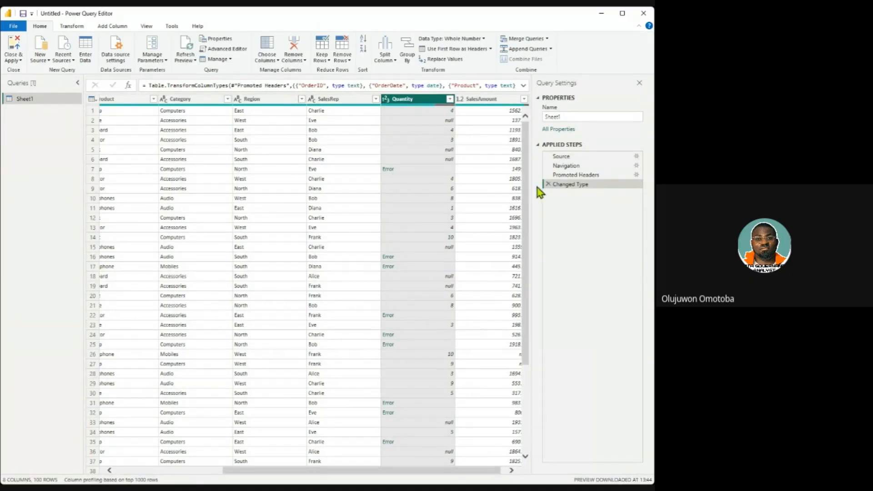
Step: Remove the Changed Type step from the query and replace "two" with "2" in the Quantity column
click(548, 184)
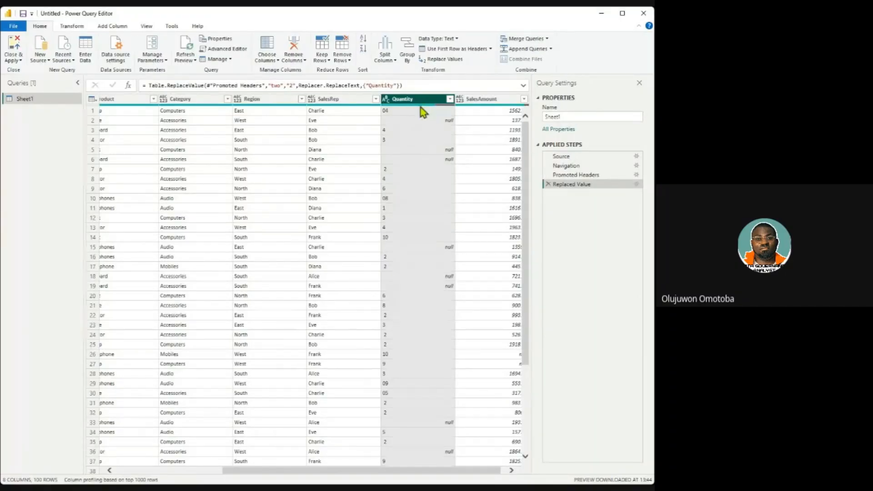
scroll(405, 190, down, 4)
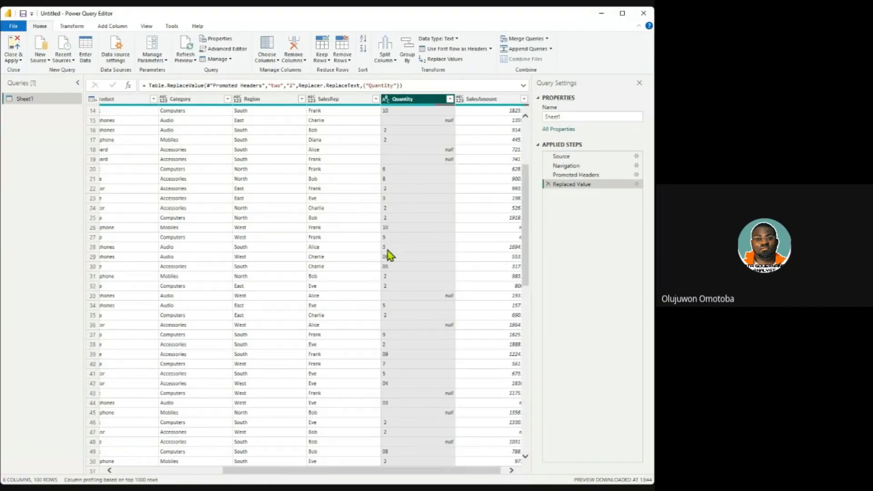
scroll(385, 263, up, 4)
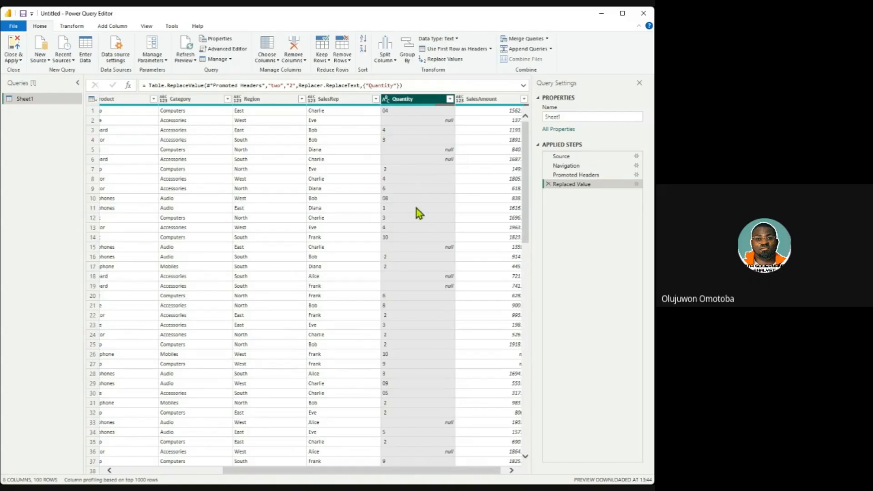
Step: Replace "03" with "3" and null with "0" in the Quantity column
click(449, 209)
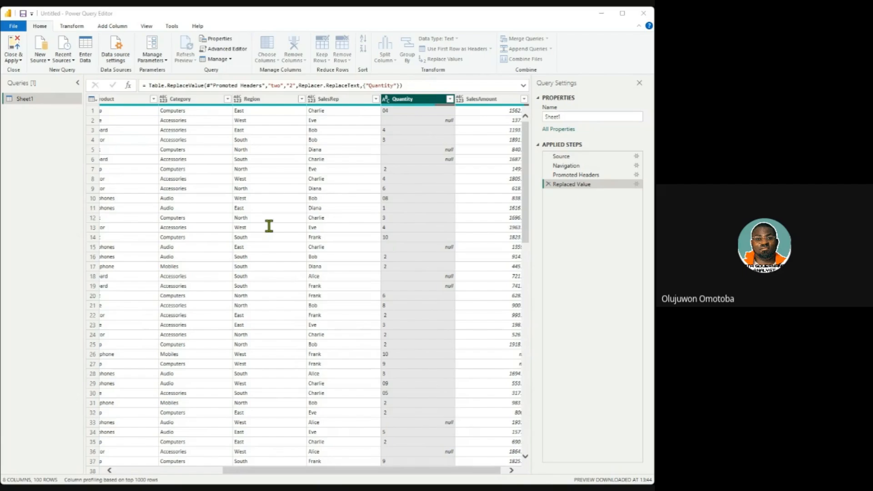
key(Return)
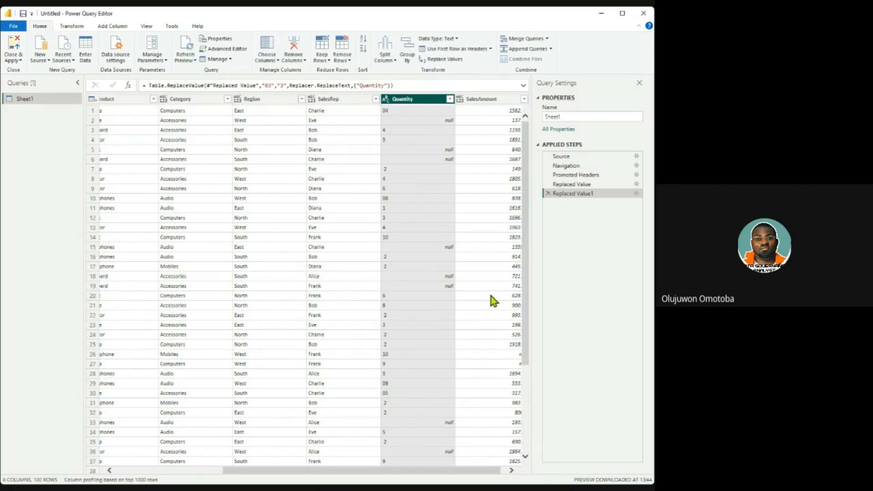
scroll(393, 162, down, 10)
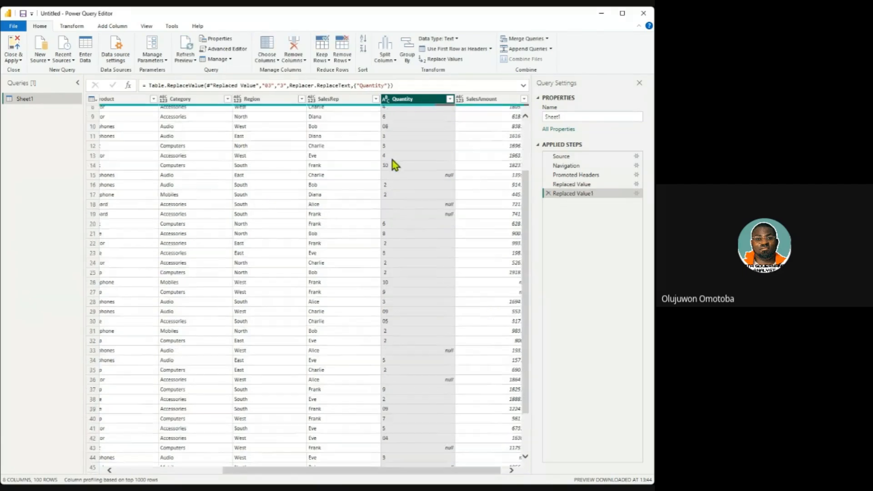
scroll(407, 173, up, 10)
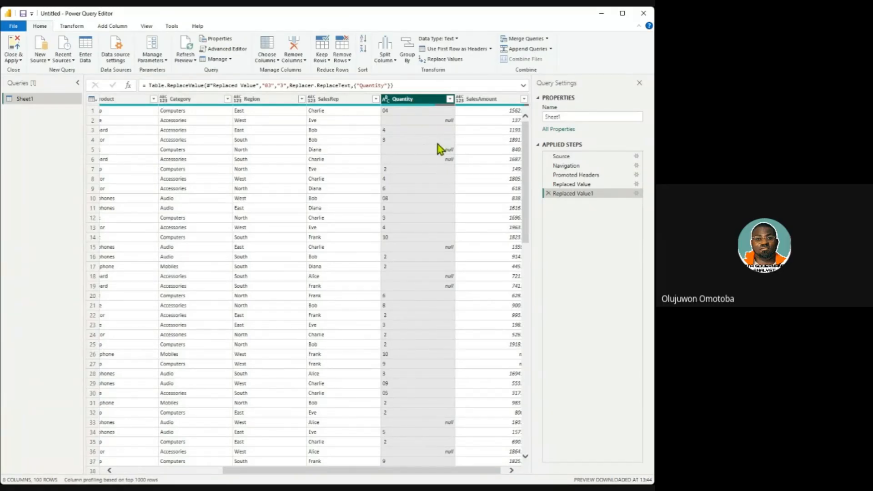
click(452, 208)
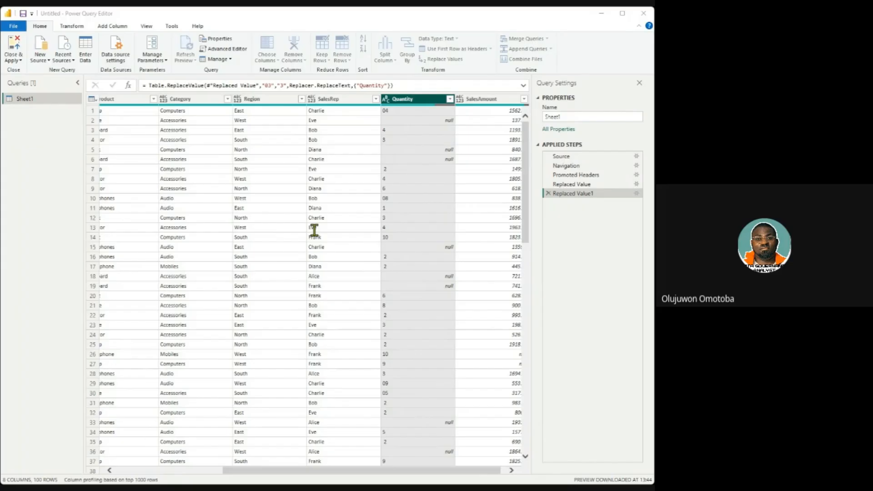
key(Return)
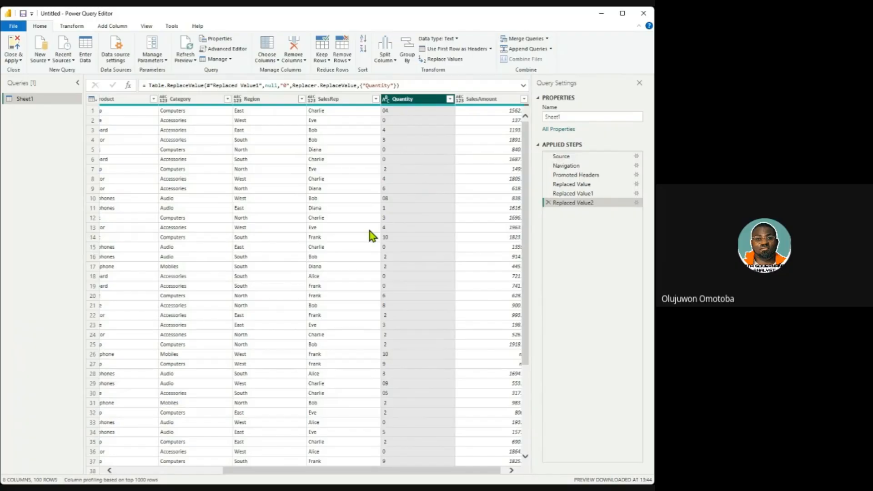
Step: Add a numeric column from examples based on Quantity, giving 4 as the sample value for the first row
scroll(409, 191, down, 4)
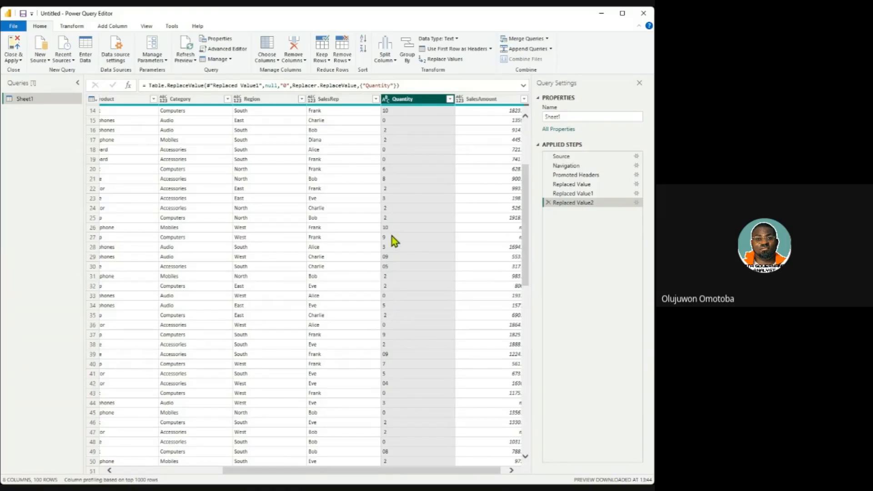
scroll(392, 238, up, 5)
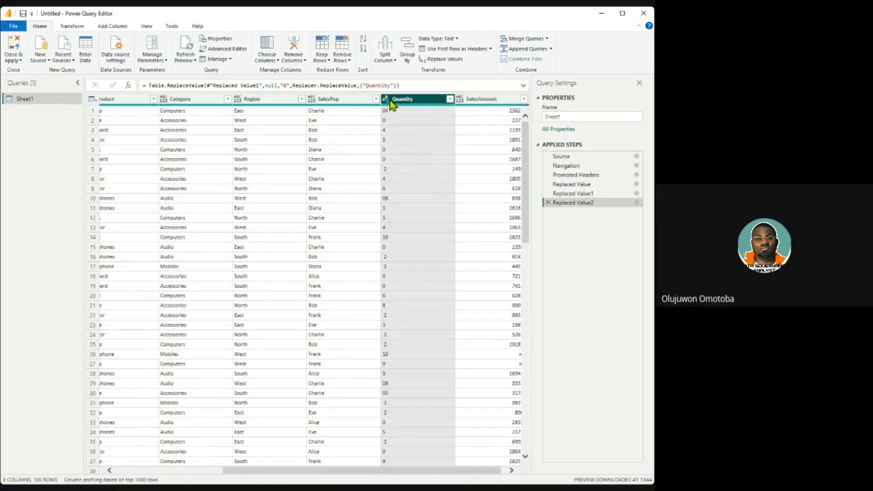
click(106, 26)
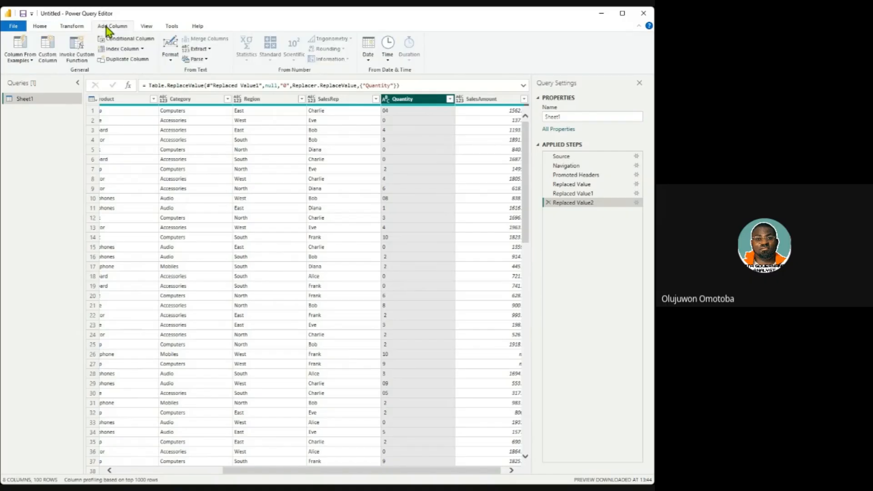
click(20, 46)
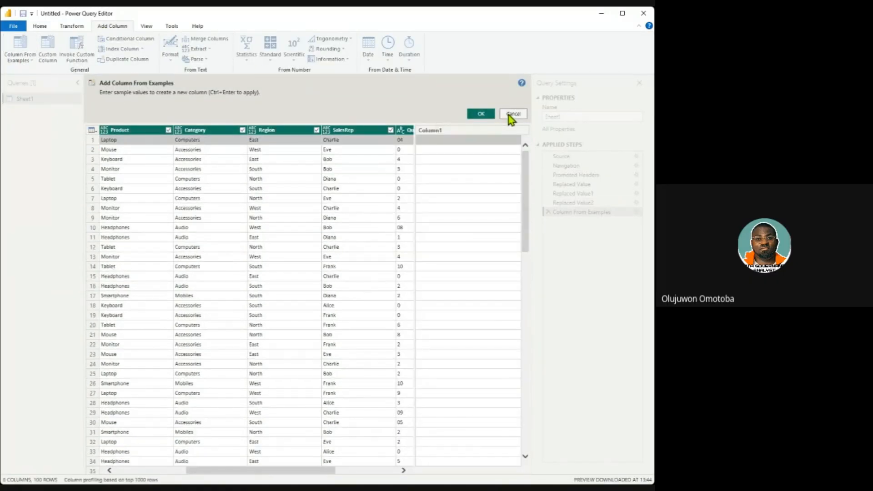
click(423, 140)
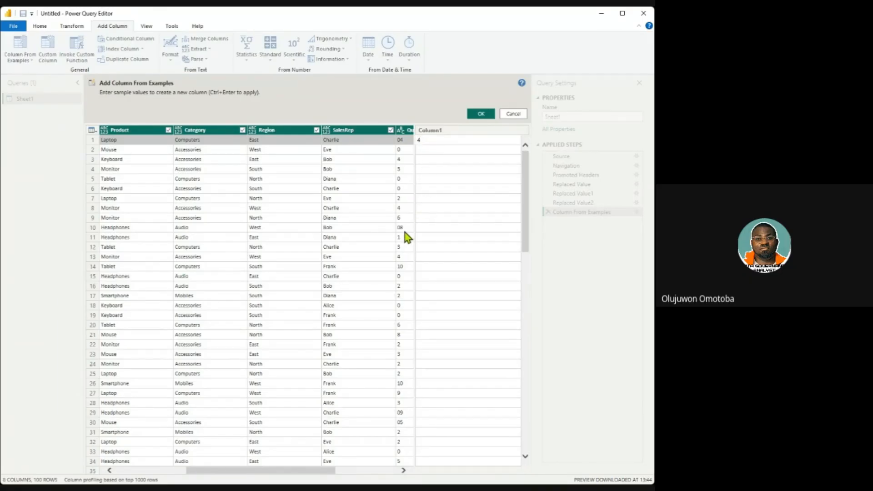
key(Return)
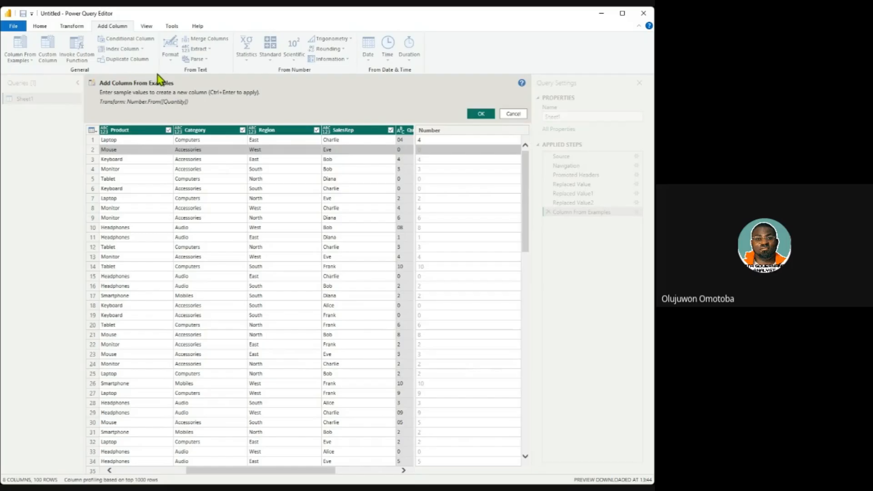
click(481, 114)
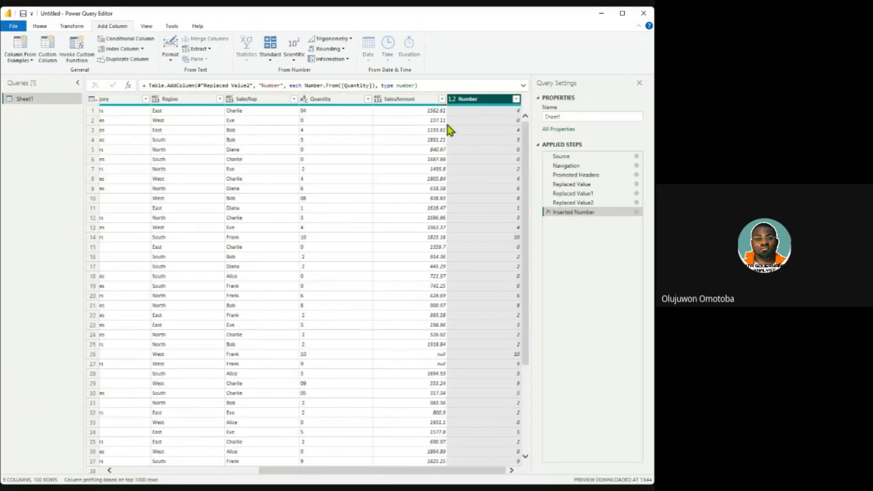
Step: Rename the new Number column as Quantity_Fixed and remove the original Quantity column
double_click(463, 97)
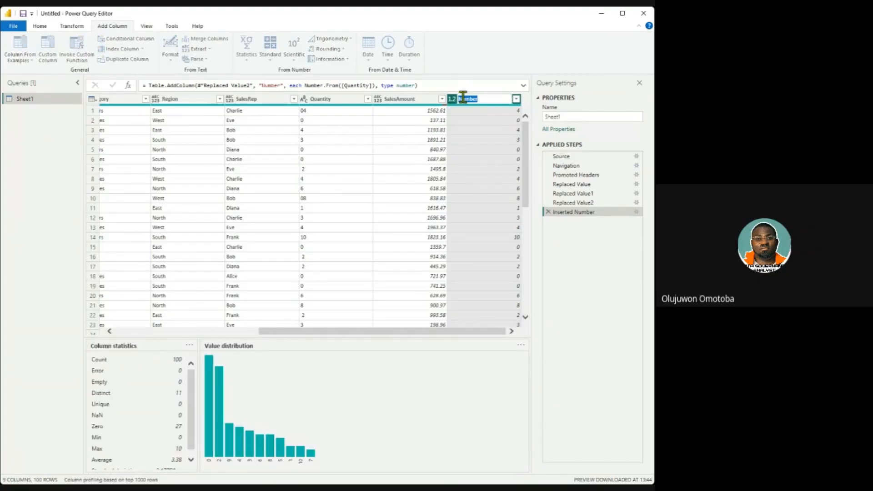
text(Quantity_Fixed)
key(Return)
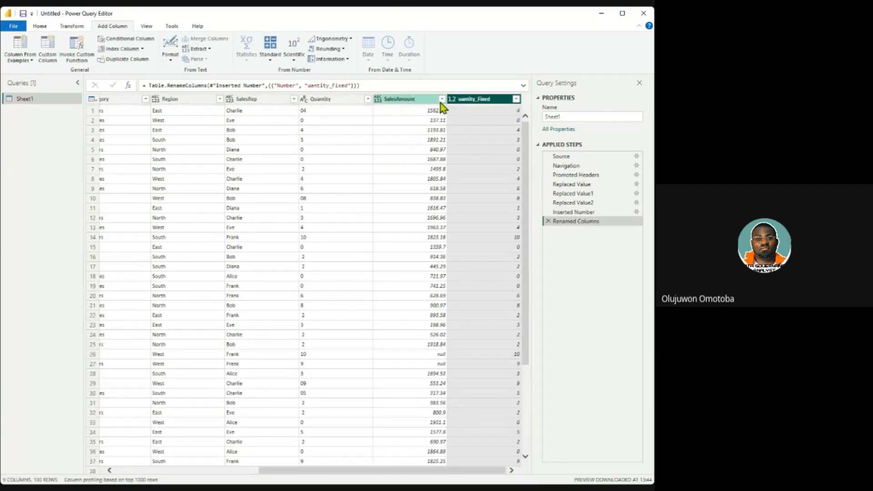
double_click(462, 99)
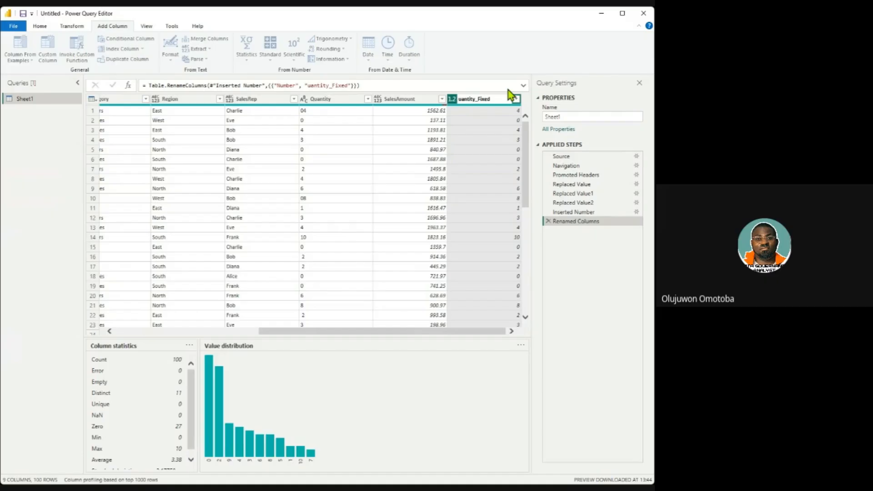
text(Q)
key(Return)
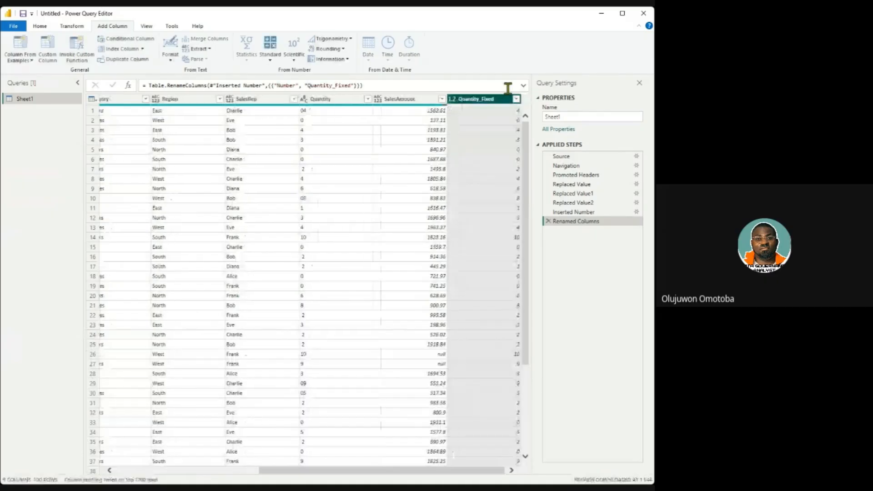
click(337, 100)
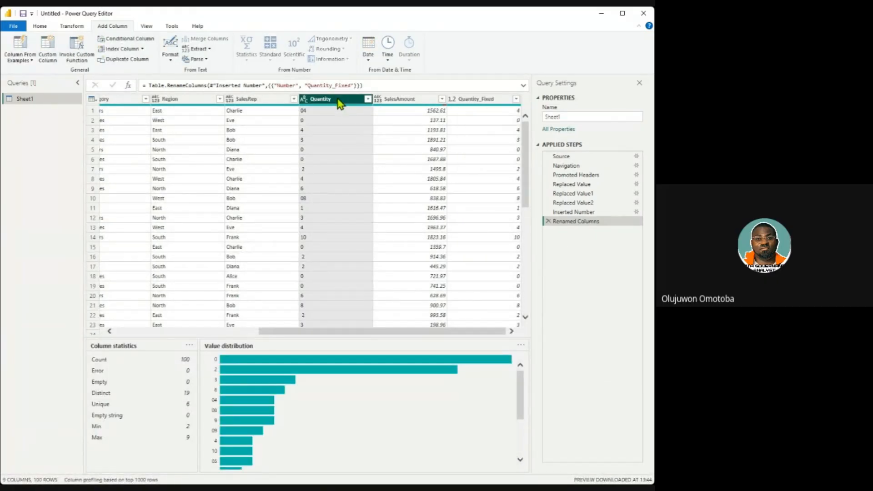
key(Delete)
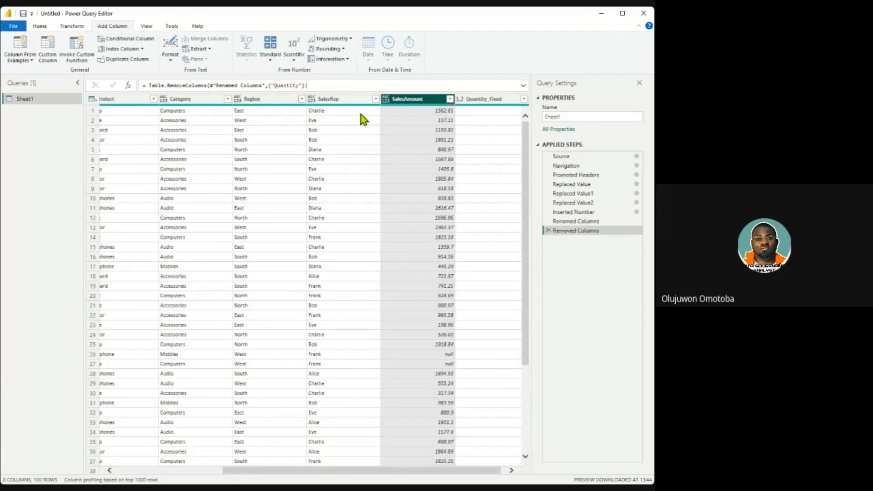
Step: Change the data type of the Quantity_Fixed column to Whole Number
click(468, 98)
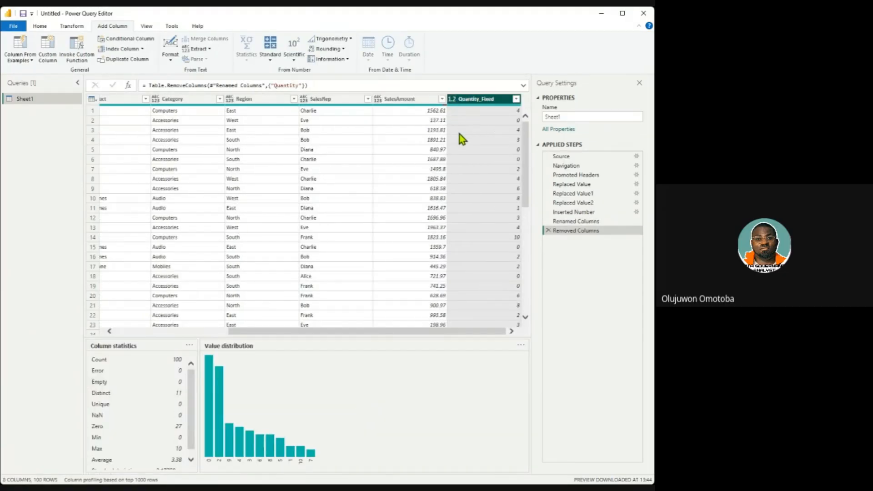
click(459, 130)
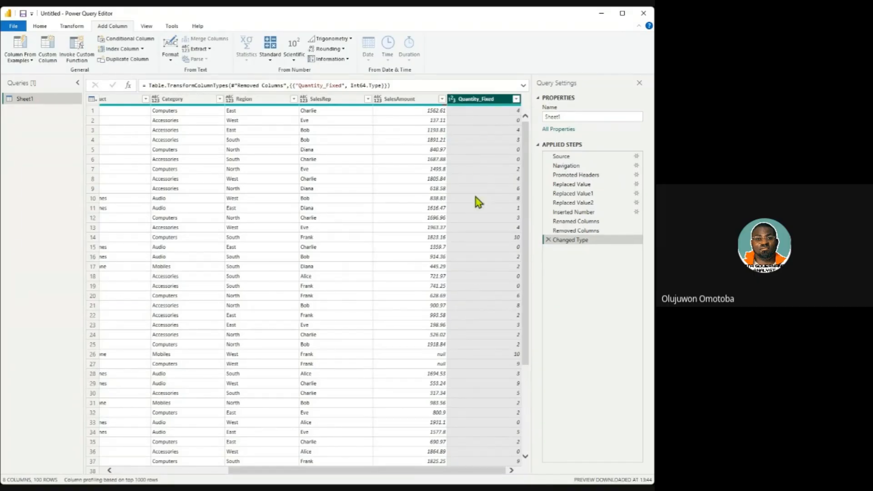
click(41, 26)
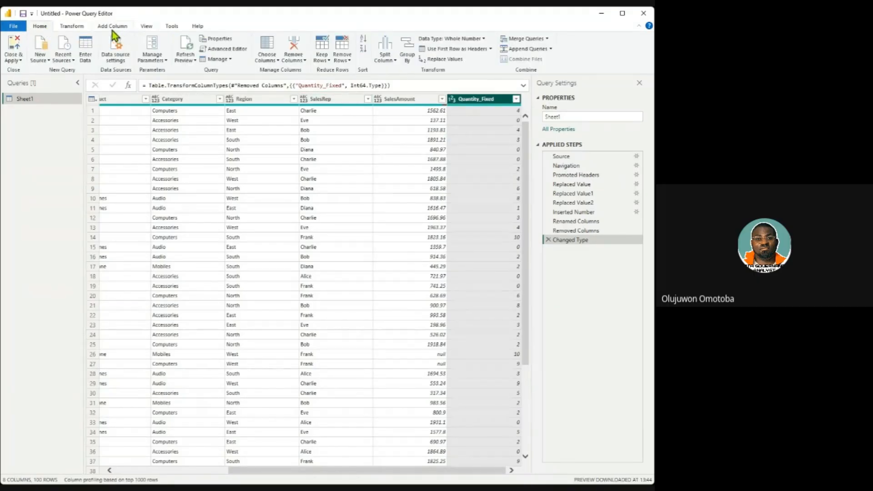
click(148, 27)
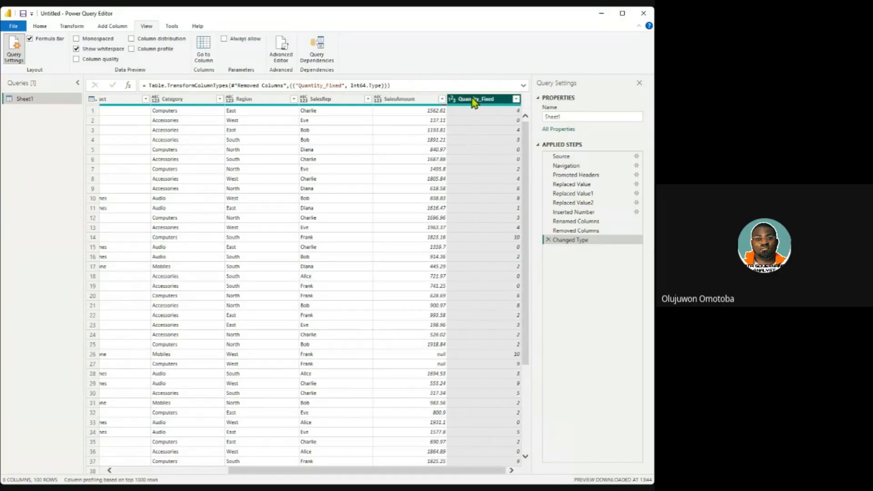
Step: Move the Quantity_Fixed column between the Region and SalesRep columns
scroll(498, 285, down, 7)
scroll(492, 268, up, 7)
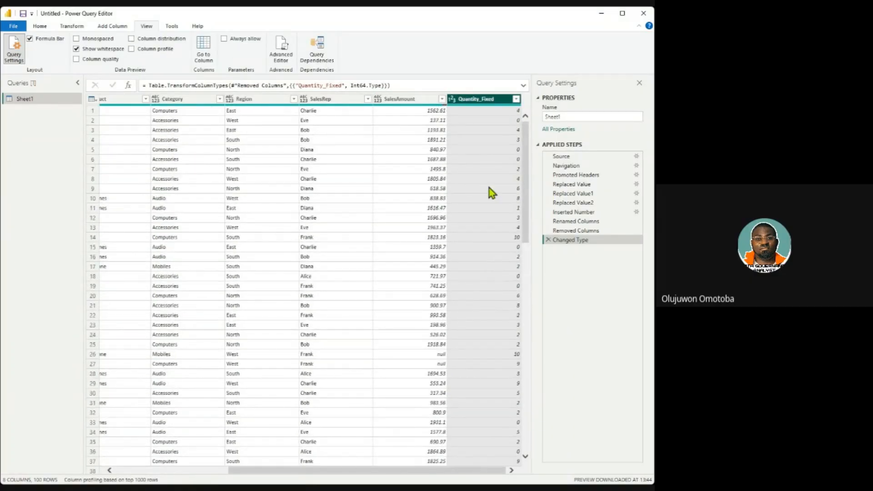
scroll(476, 141, down, 6)
scroll(495, 132, up, 6)
drag(485, 100, 319, 104)
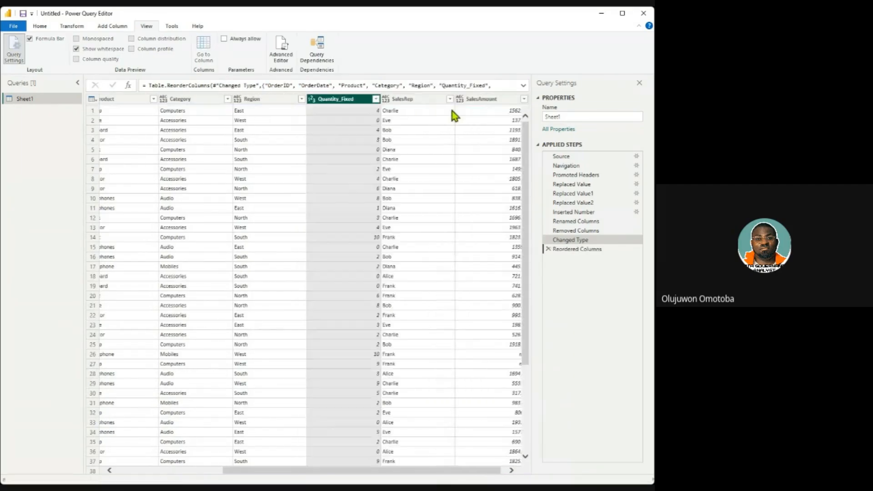
Step: Rename the Quantity_Fixed column as Quantity
double_click(352, 100)
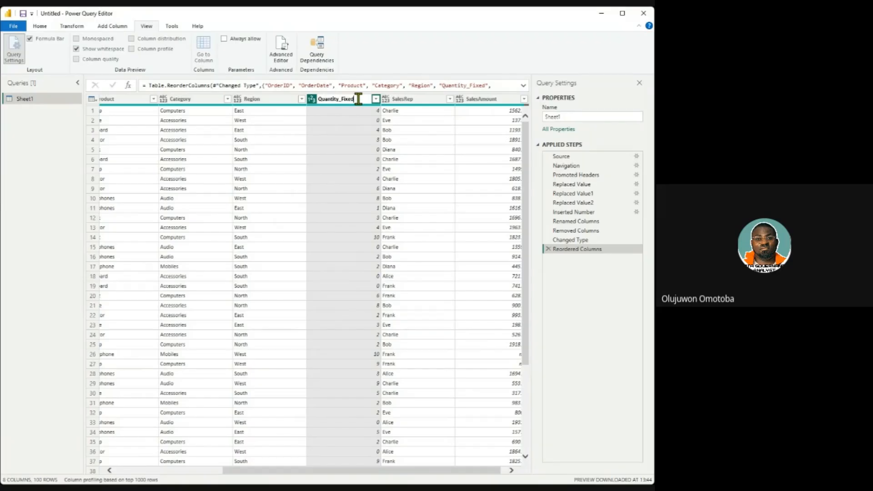
key(BackSpace)
key(BackSpace)
key(BackSpace)
key(BackSpace)
key(BackSpace)
key(BackSpace)
key(Return)
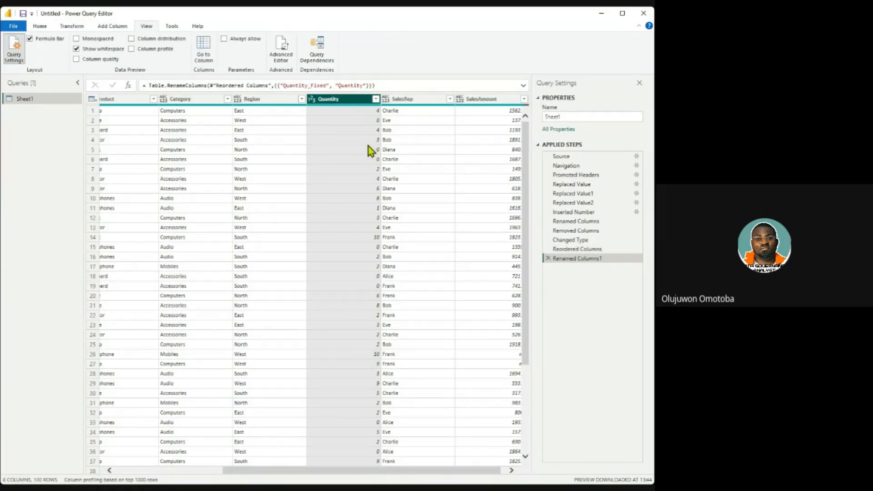
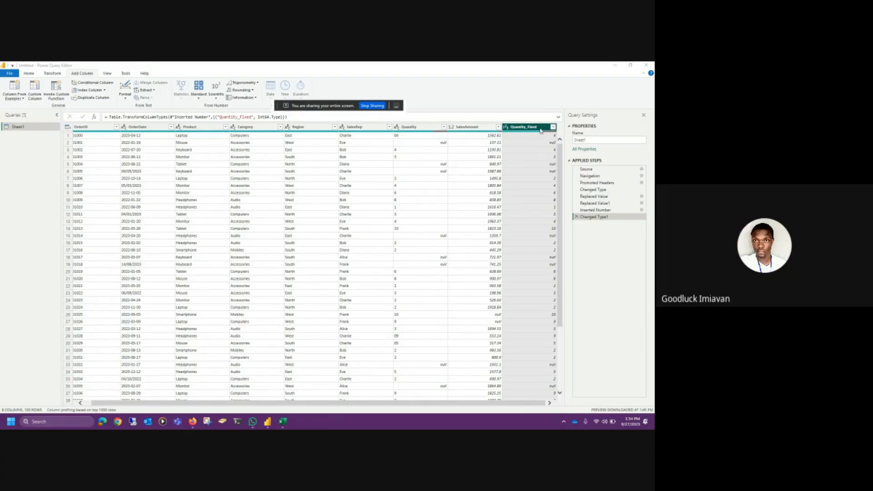
Step: Replace null with 0 in the Quantity_Fixed column
right_click(543, 128)
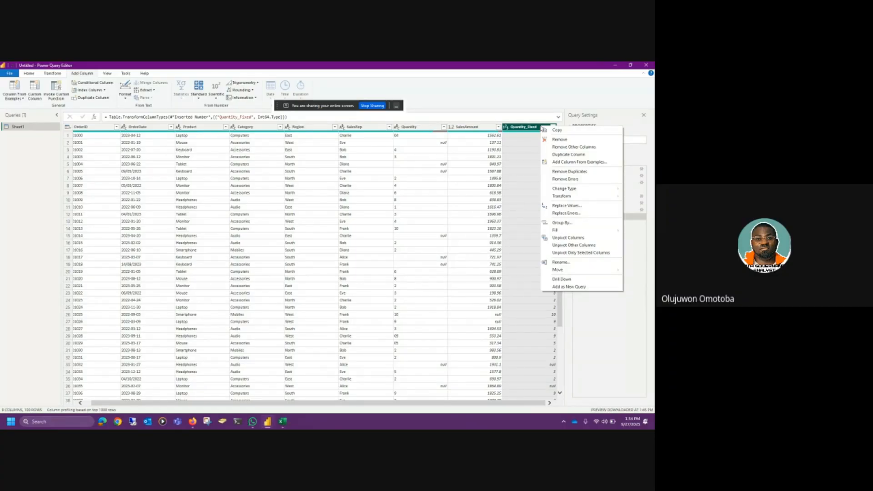
click(559, 206)
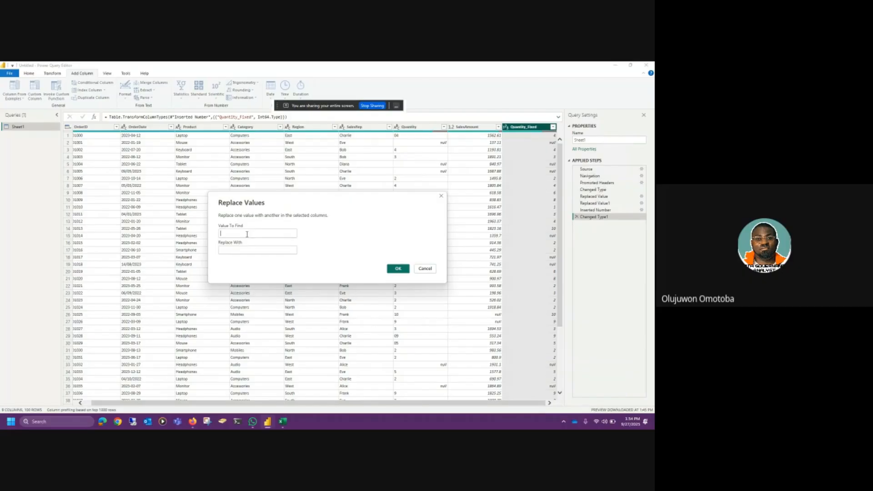
text(null)
click(247, 249)
text(0)
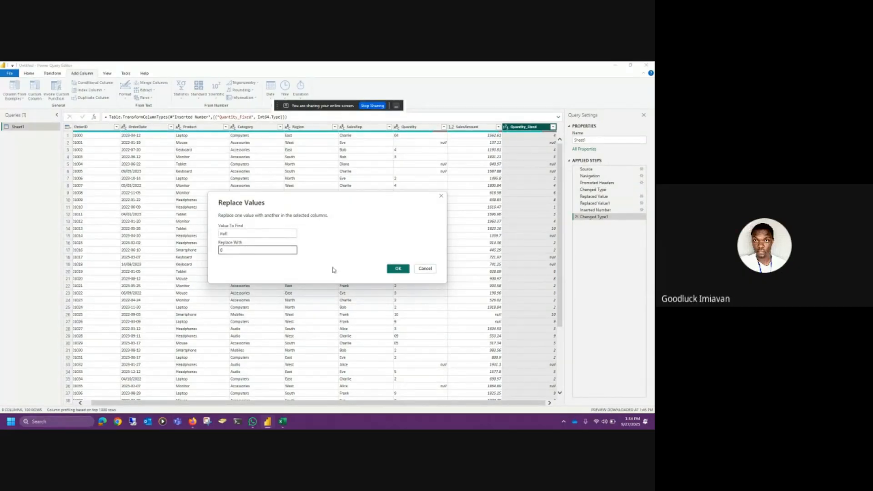
click(397, 269)
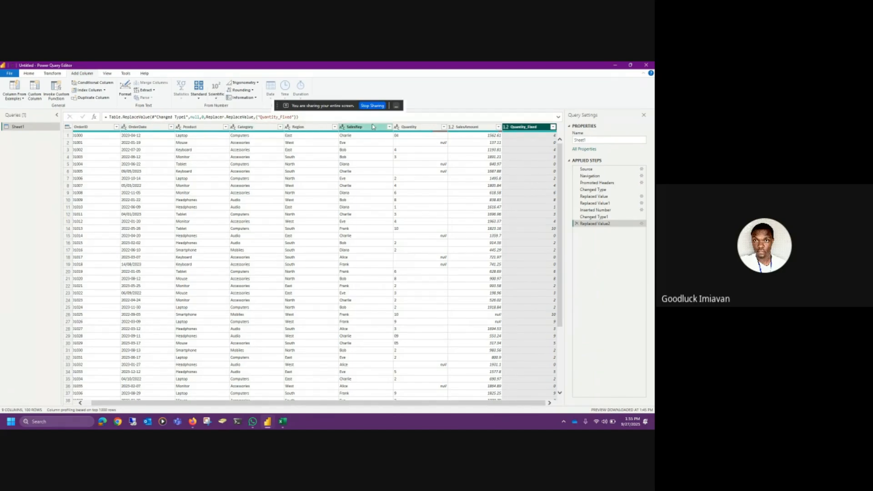
Step: Remove the original Quantity column from the table
click(425, 128)
right_click(427, 129)
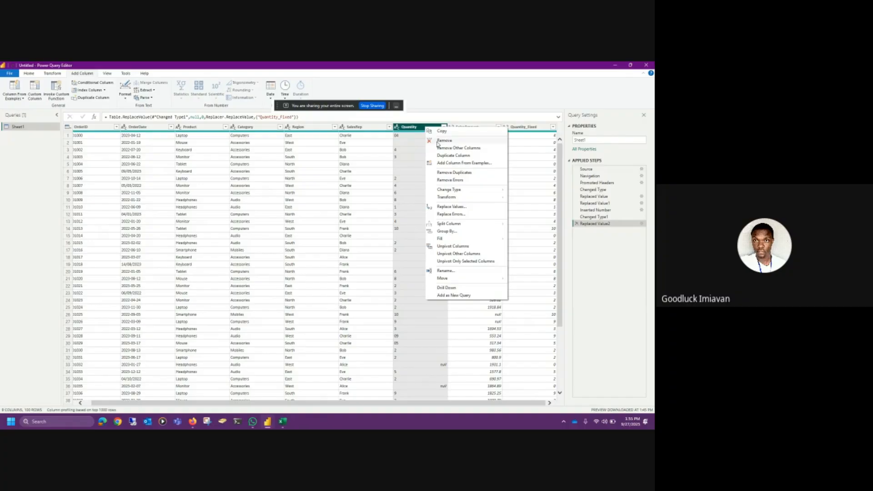
click(444, 140)
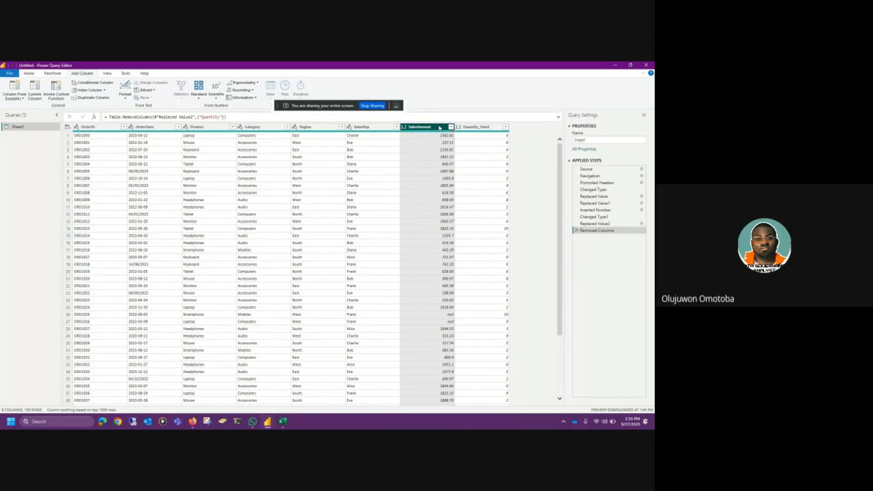
Step: Replace null with 0 in the SalesAmount column
scroll(436, 300, down, 2)
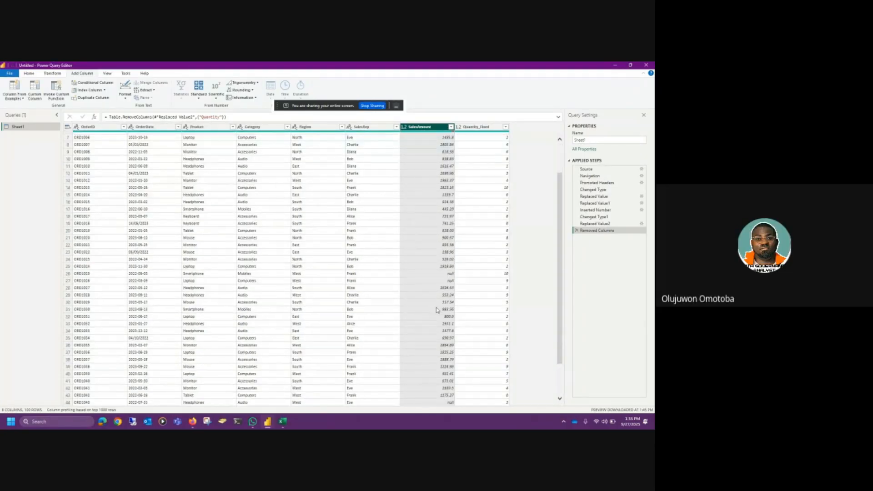
right_click(436, 275)
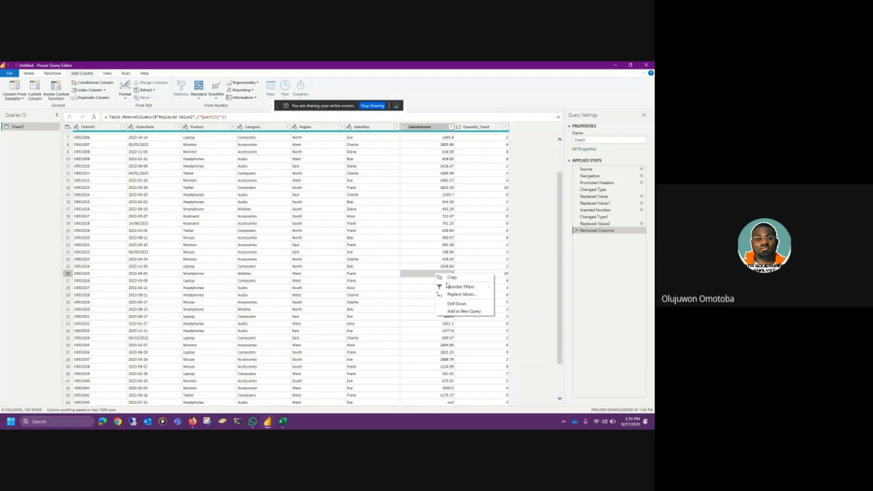
click(453, 296)
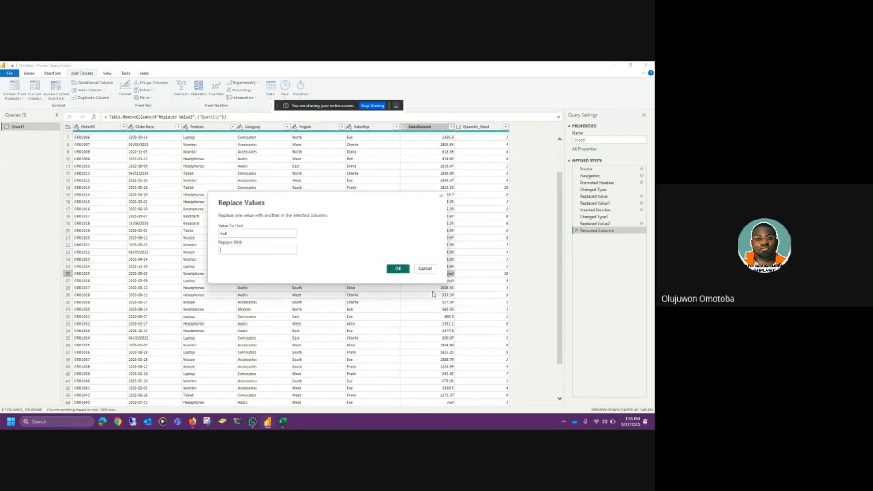
text(0)
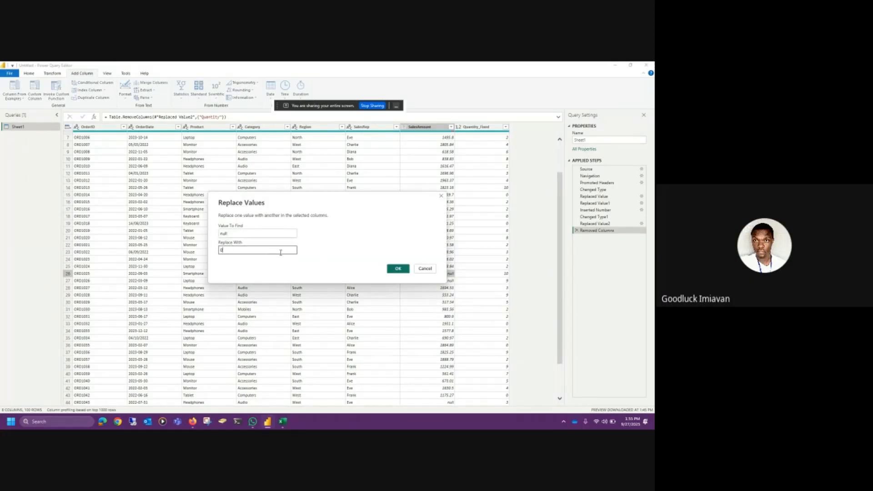
click(398, 268)
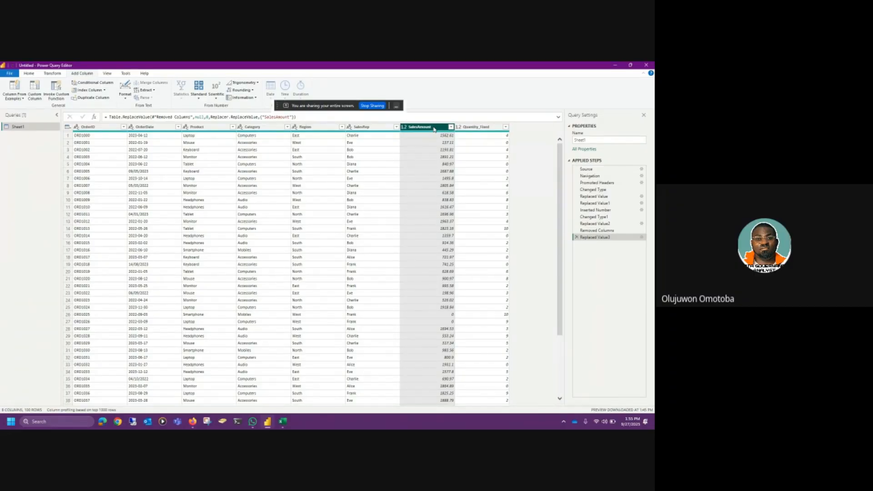
Step: Rename the Sheet1 query as SalesData
double_click(574, 139)
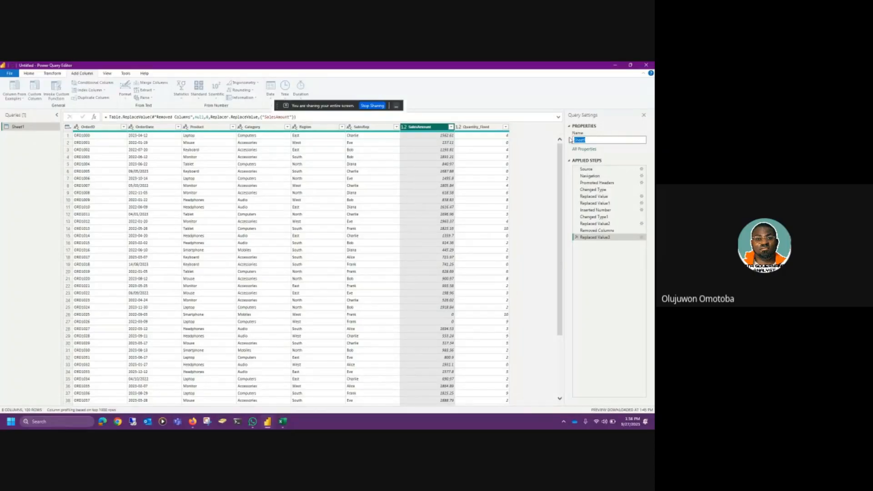
text(SaleDa)
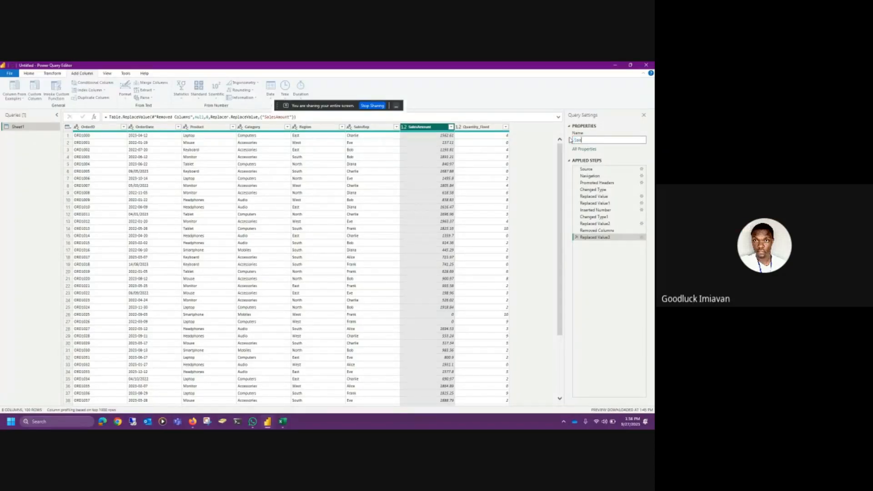
key(BackSpace)
key(BackSpace)
text(sData)
key(Return)
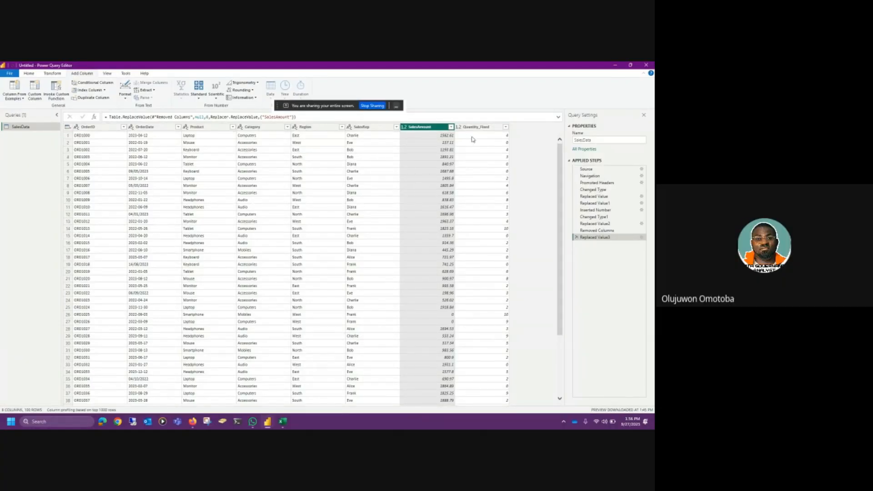
Step: Set the data type of the Quantity_Fixed column to Whole Number
click(485, 129)
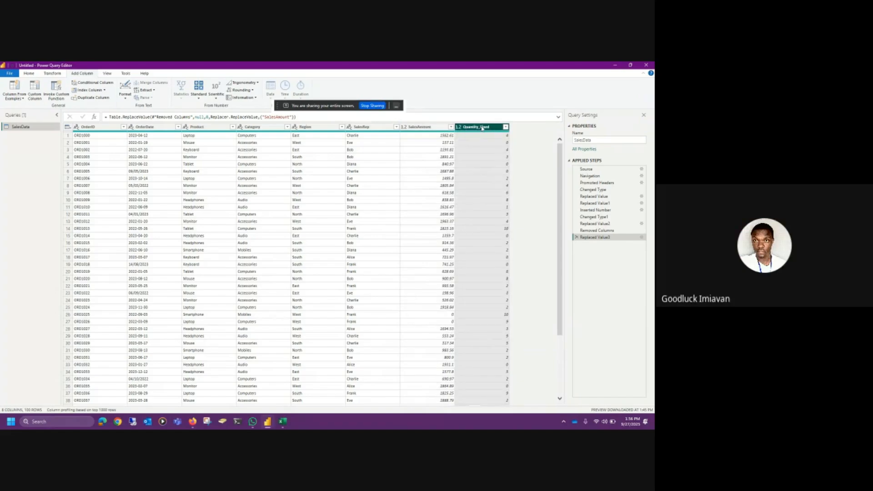
right_click(483, 129)
key(Escape)
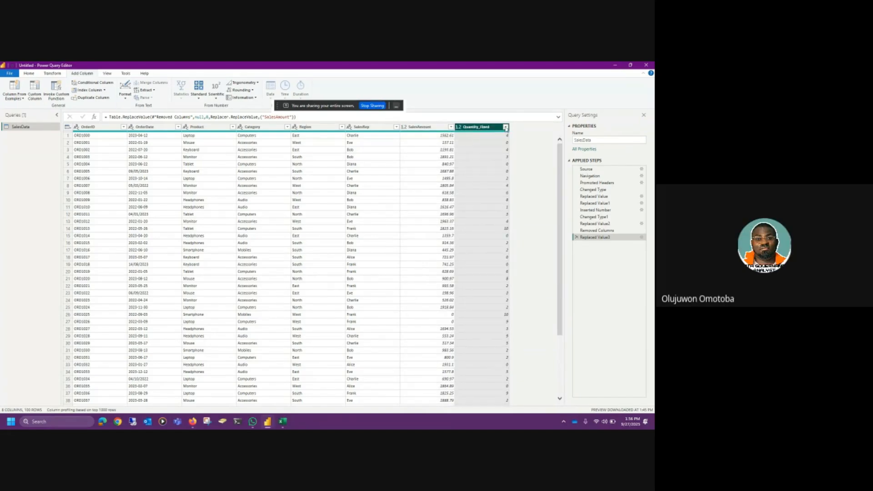
click(505, 128)
click(506, 128)
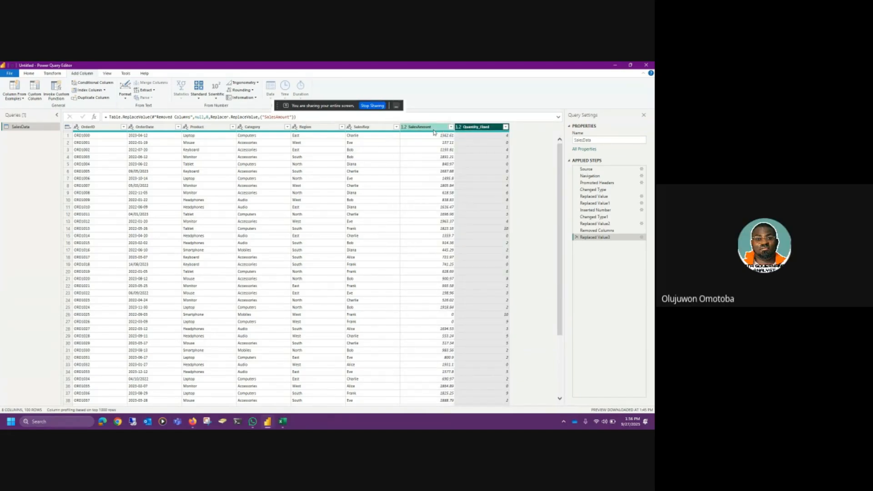
right_click(469, 129)
click(459, 127)
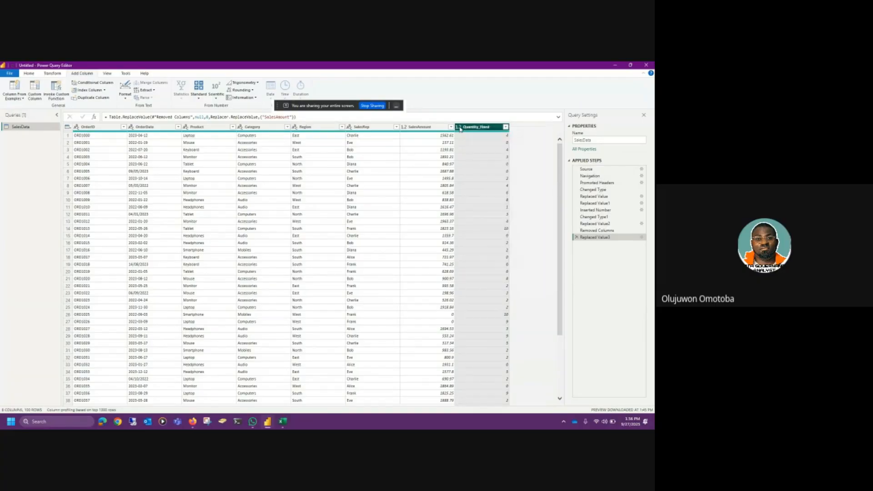
click(459, 127)
click(476, 150)
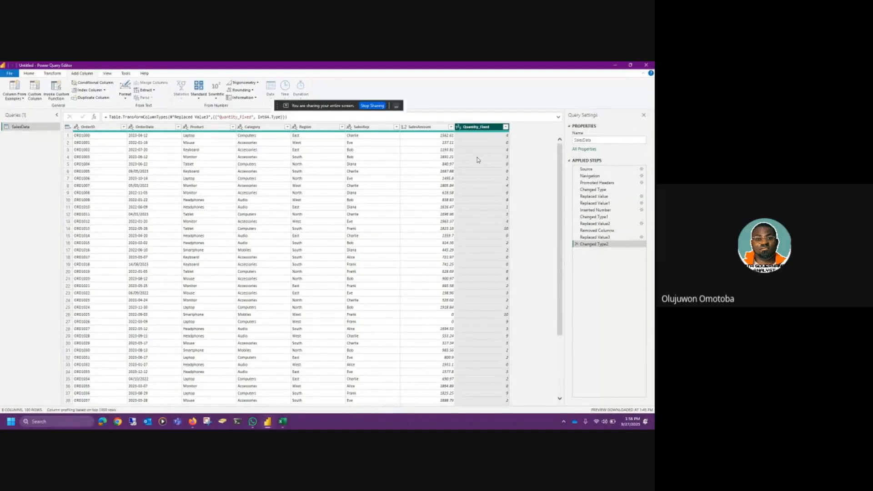
Step: Set the data type of the SalesAmount column to Fixed decimal number
click(404, 128)
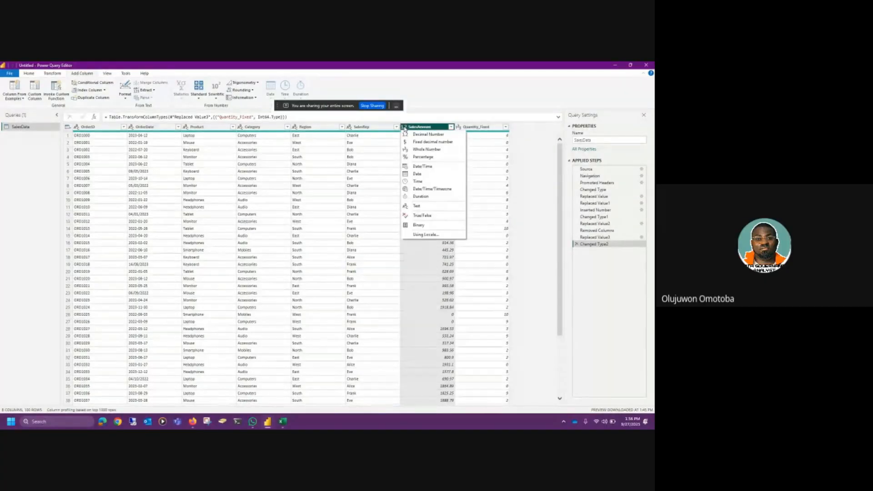
click(422, 141)
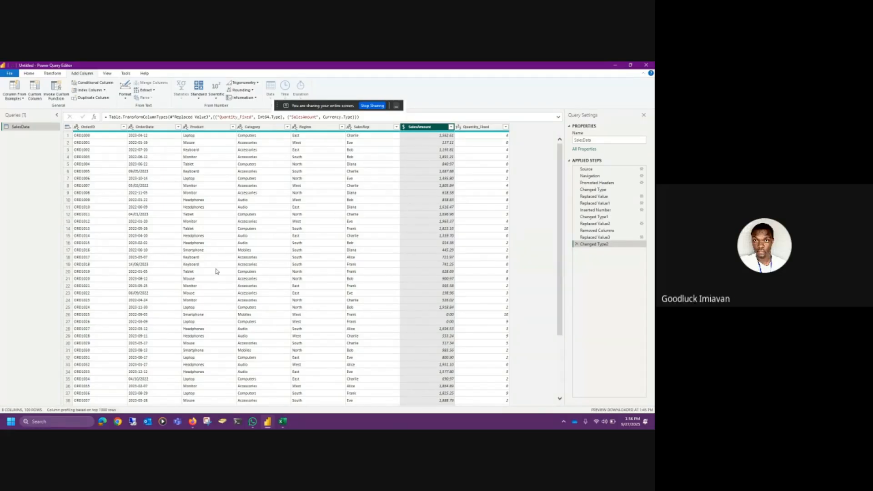
scroll(216, 273, down, 4)
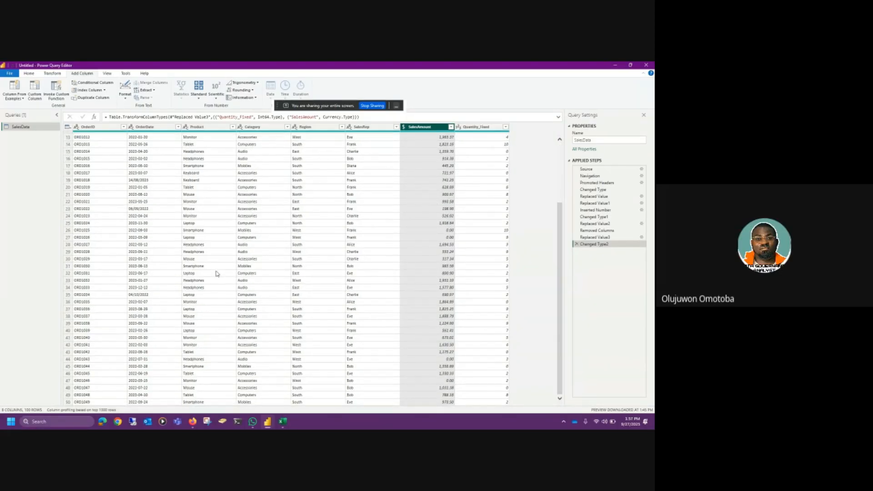
scroll(216, 273, up, 4)
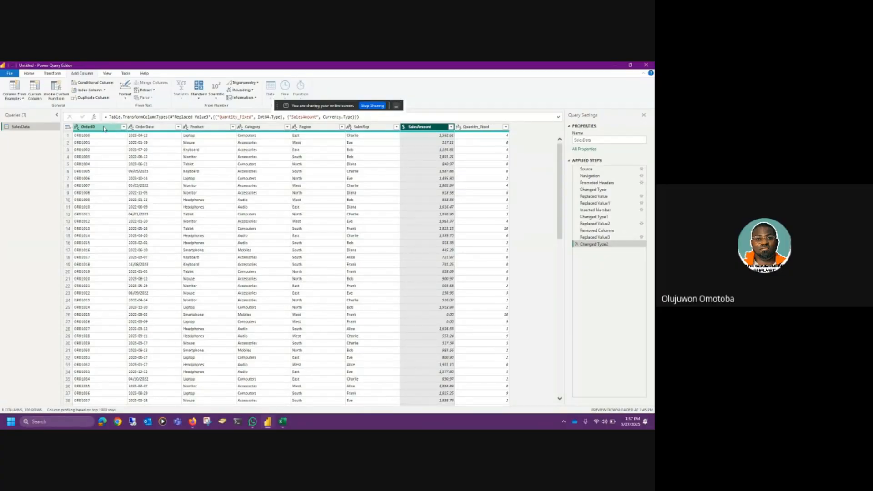
Step: Try removing duplicate rows based on the OrderID column, and delete that applied step from the query
right_click(104, 128)
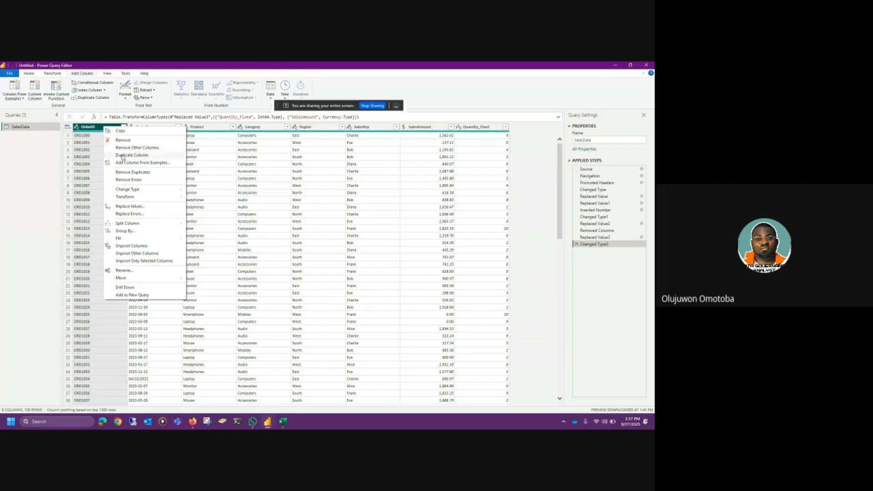
click(125, 172)
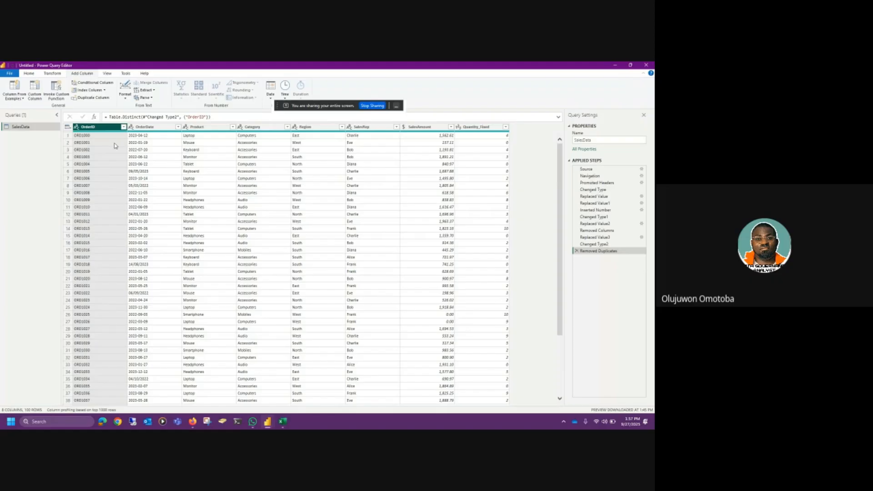
click(577, 251)
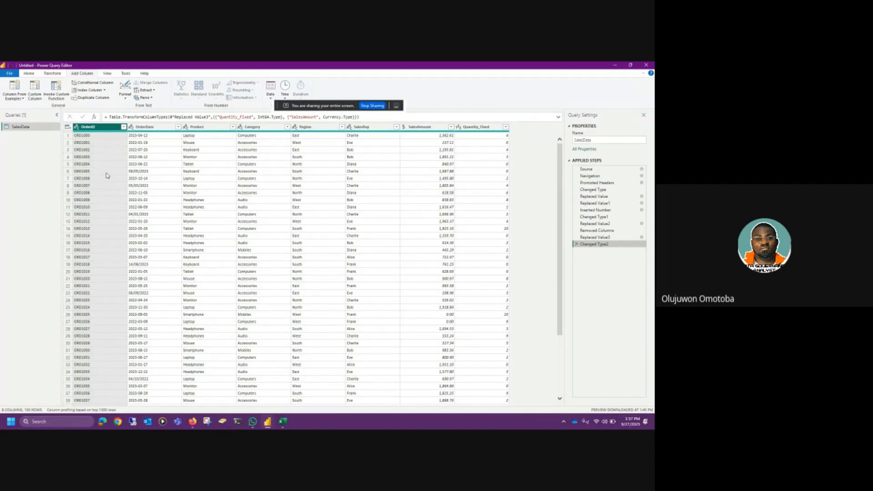
Step: Remove duplicate rows from SalesData based on the OrderID column, and stop sharing the screen
click(68, 127)
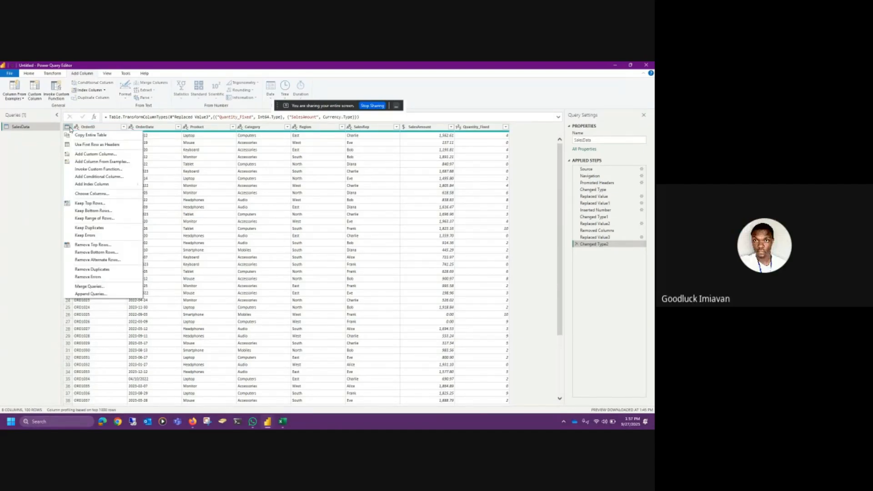
click(162, 128)
click(107, 74)
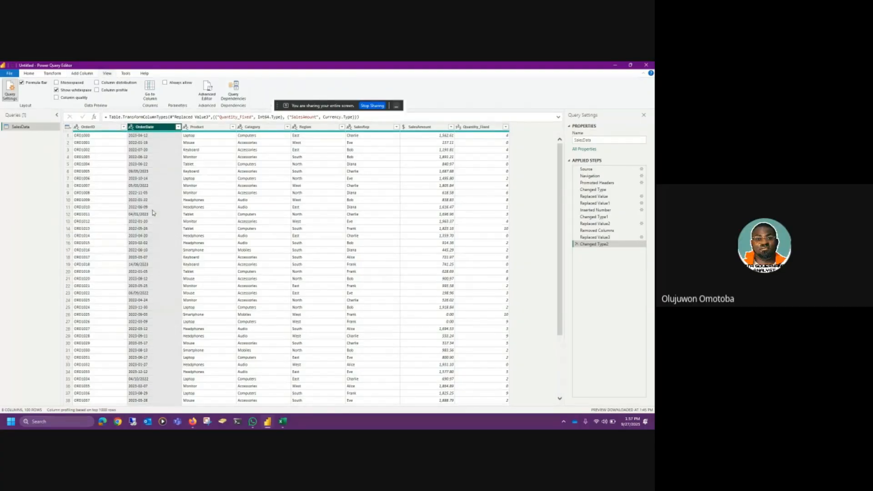
scroll(522, 386, down, 20)
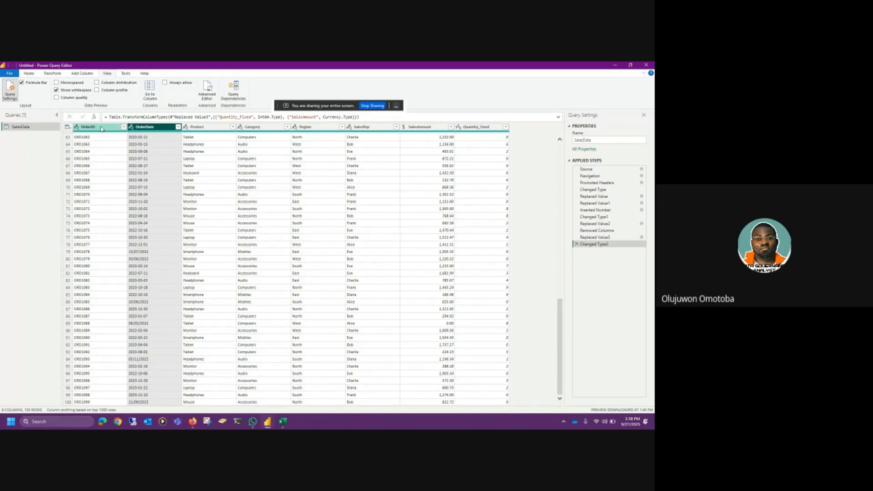
right_click(101, 128)
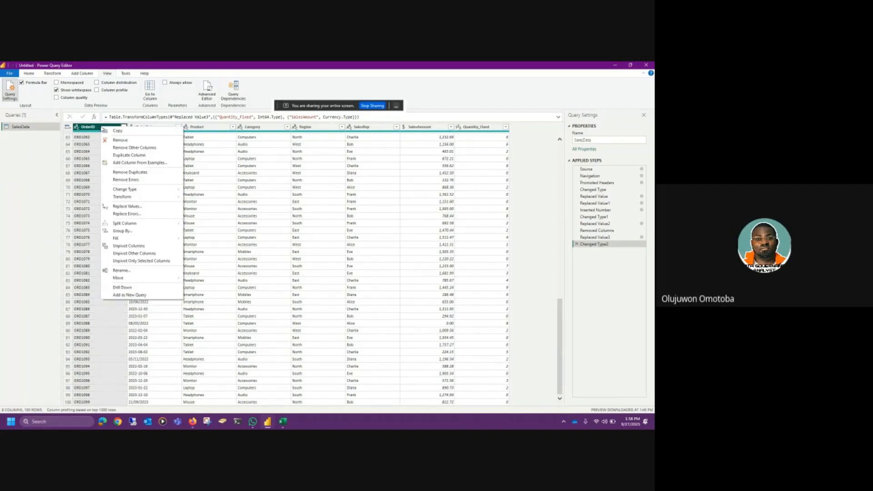
click(119, 172)
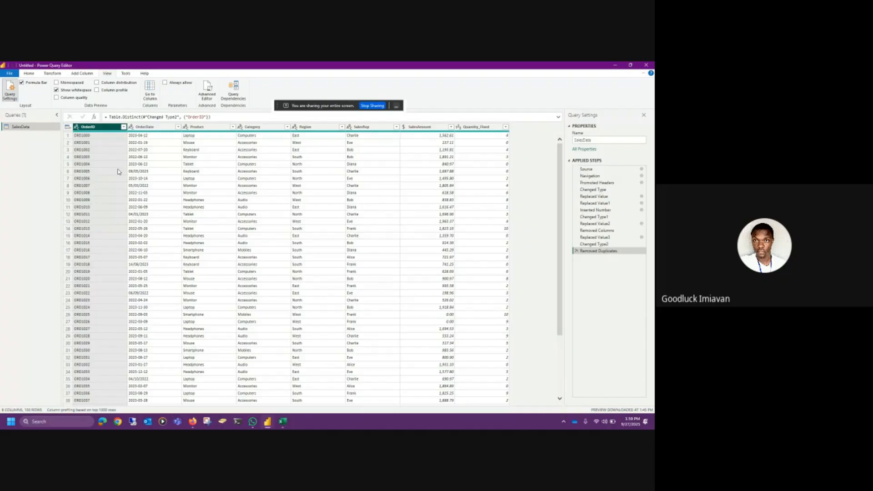
click(373, 107)
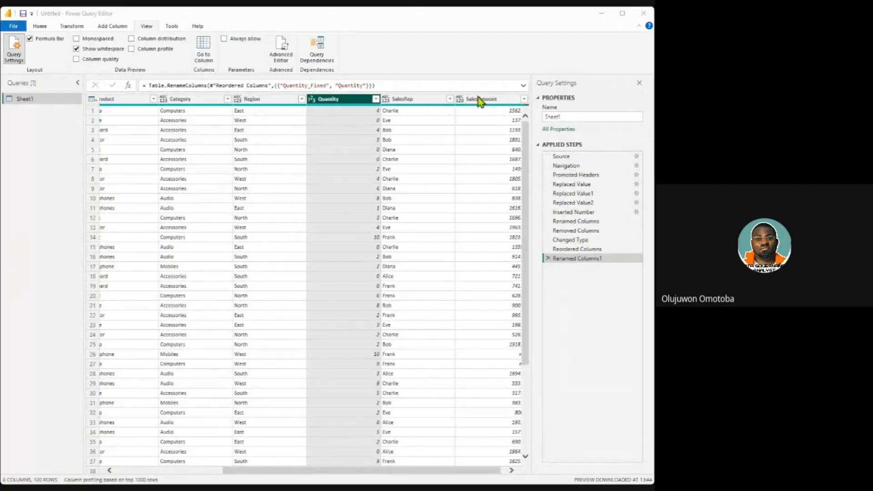
Step: Set the SalesAmount column's data type to Fixed decimal number and replace its null values with 0
click(455, 102)
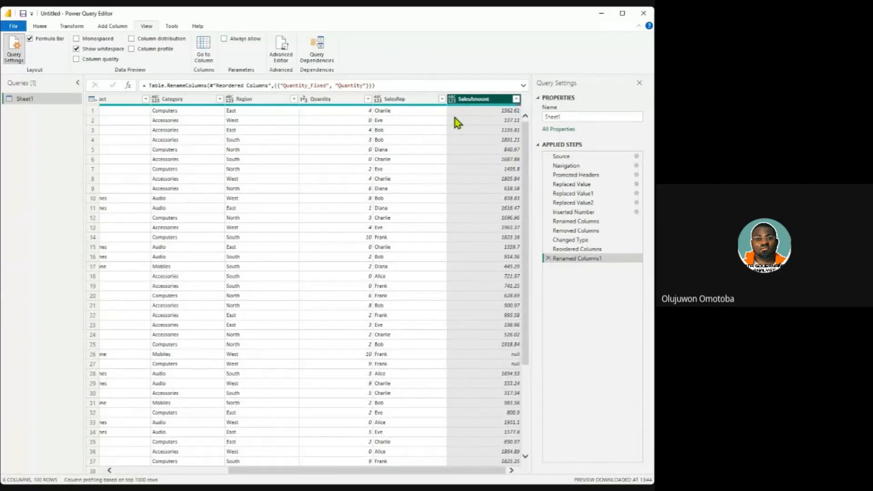
click(455, 118)
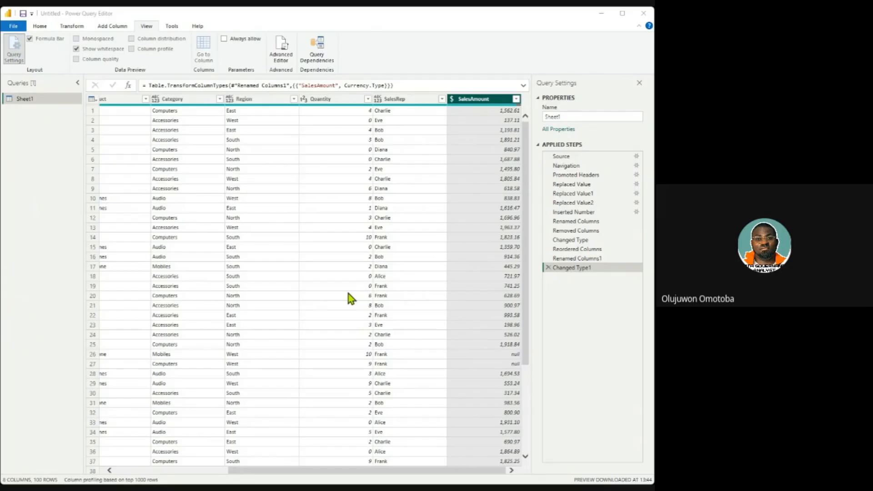
key(Return)
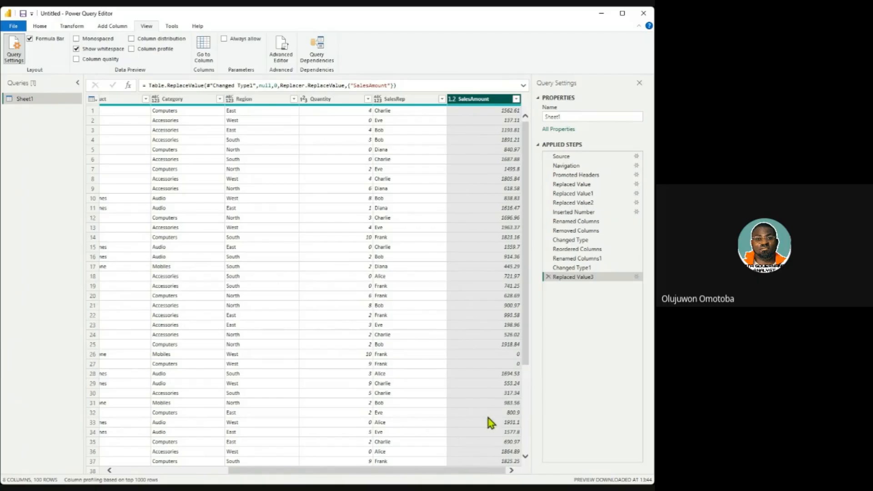
Step: Rename the Sheet1 query as Sales Data
click(561, 117)
double_click(560, 117)
text(S)
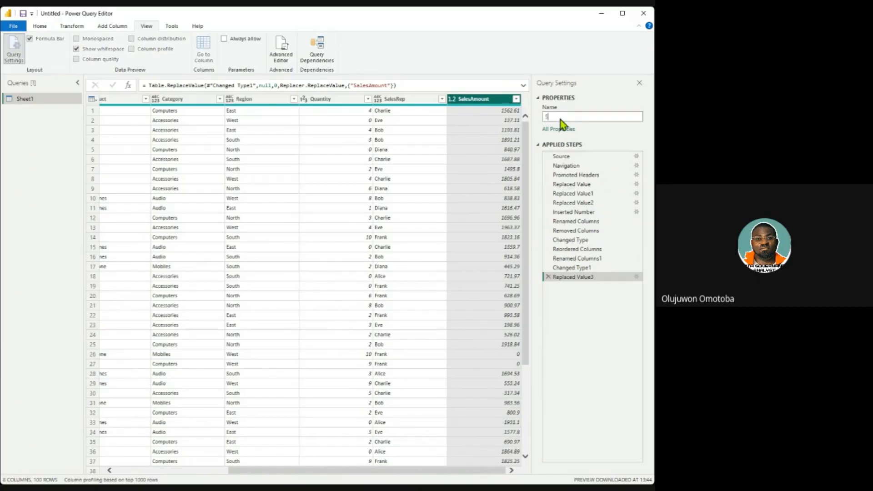
text(ales Data)
key(Return)
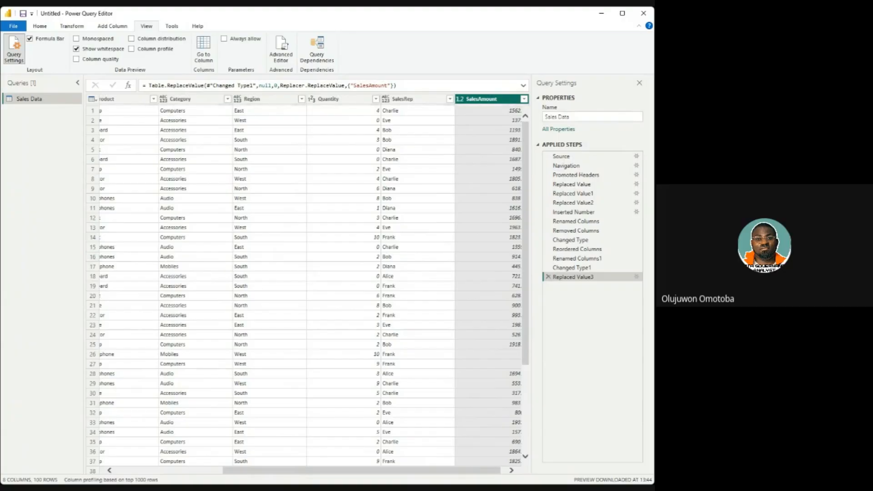
scroll(174, 293, down, 4)
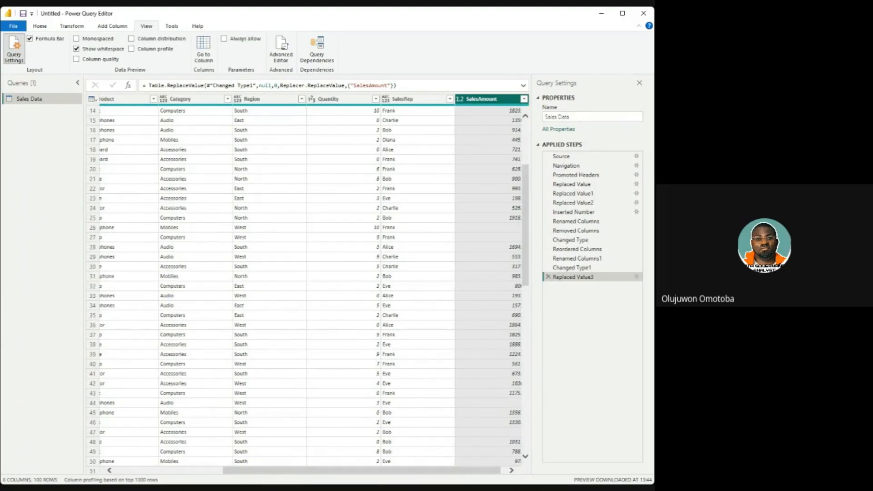
drag(258, 470, 151, 471)
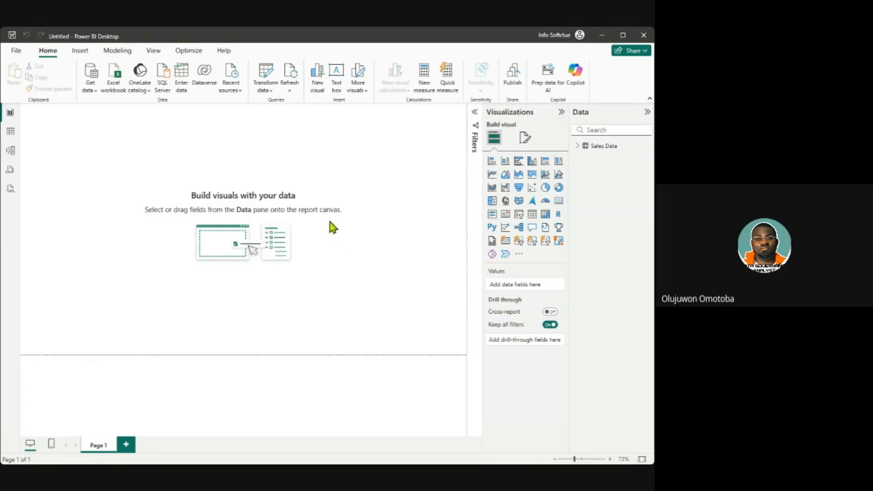
Step: Open the model view of the loaded data and enlarge the Sales Data table card to fit all its fields
click(577, 146)
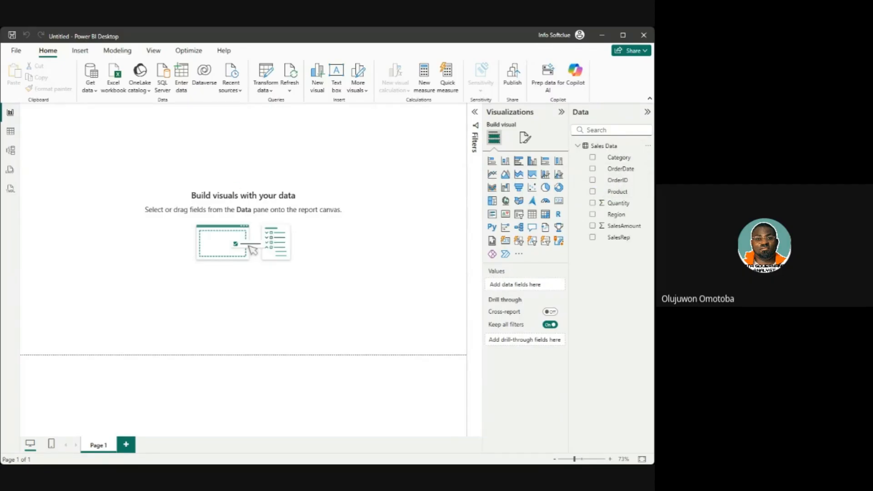
click(10, 152)
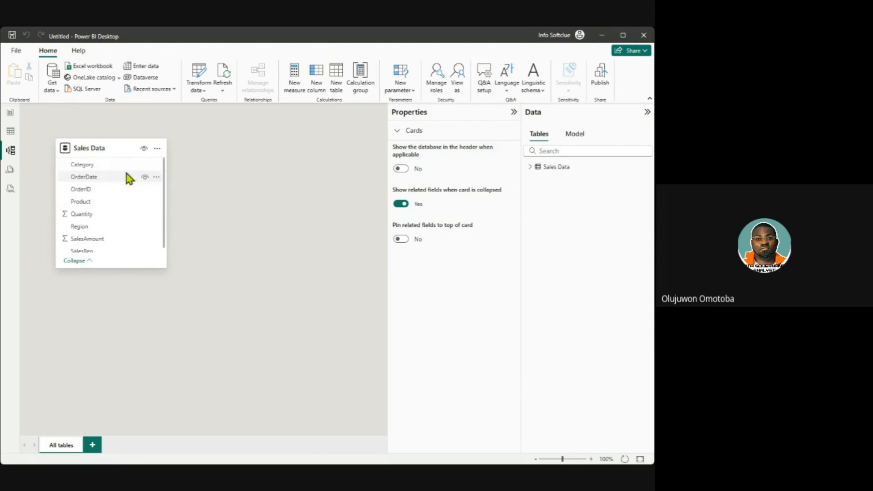
drag(93, 322, 111, 272)
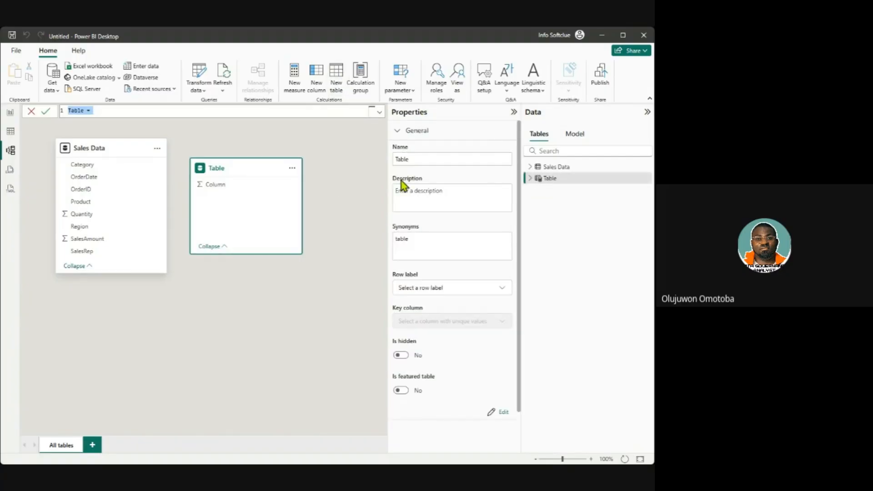
Step: Create a calculated table with the formula Date = CALENDARAUTO()
text(Date)
click(96, 113)
text(CA)
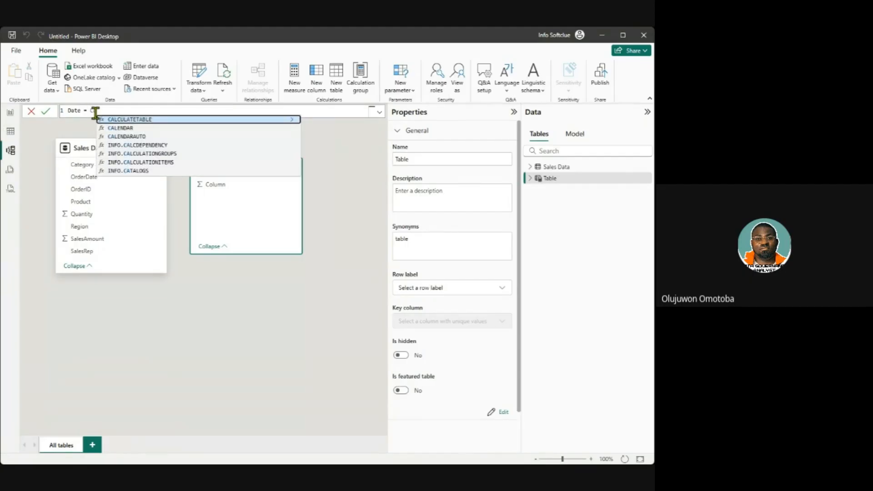
click(123, 136)
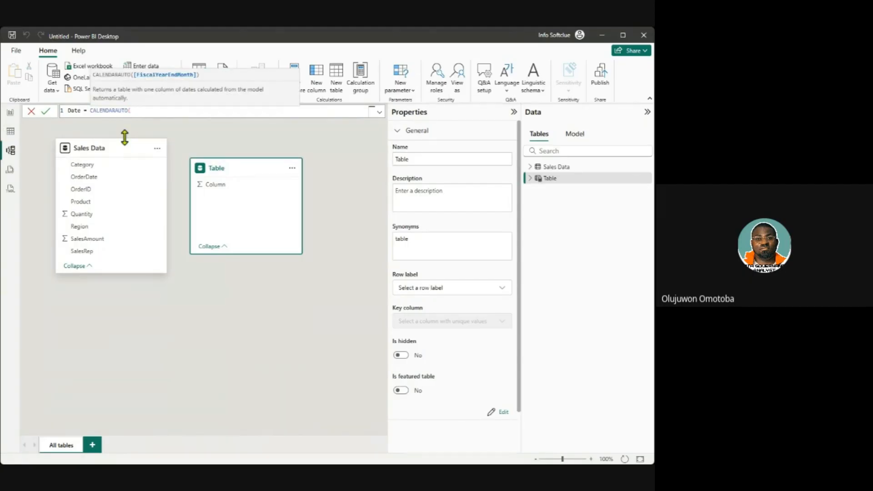
text())
key(Return)
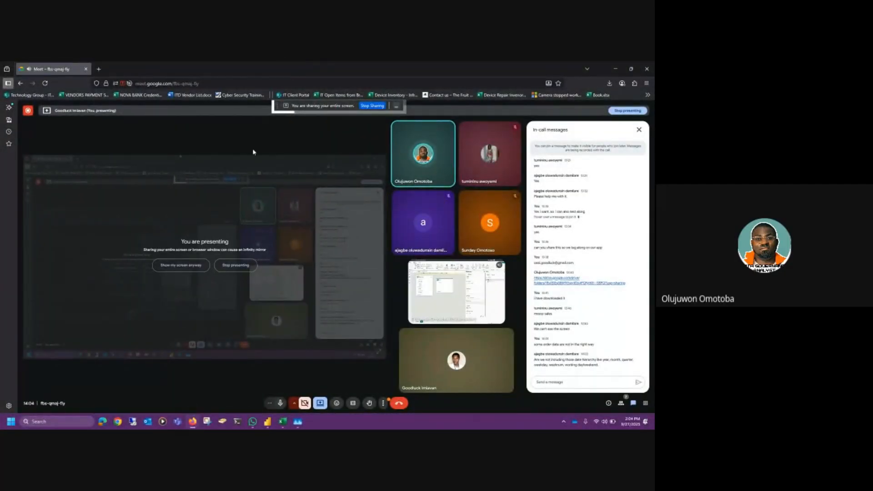
Step: Show the presented screen anyway in the Google Meet call, and stop sharing the entire screen
click(185, 265)
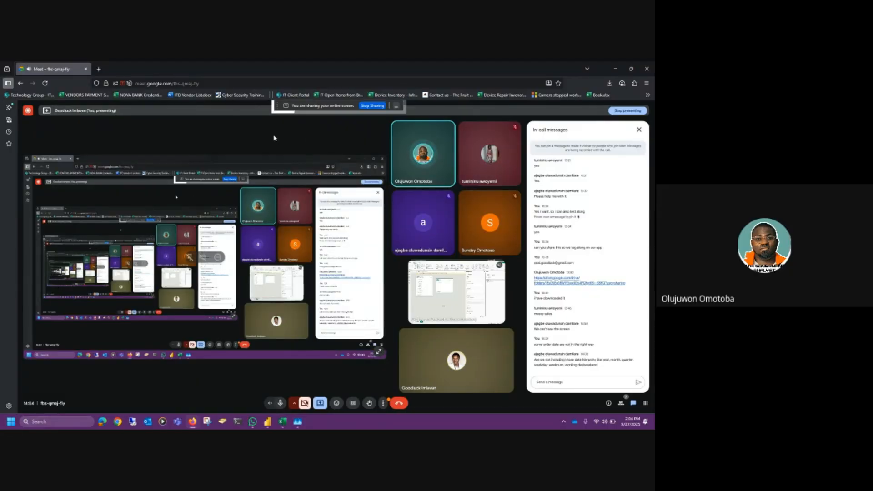
click(367, 108)
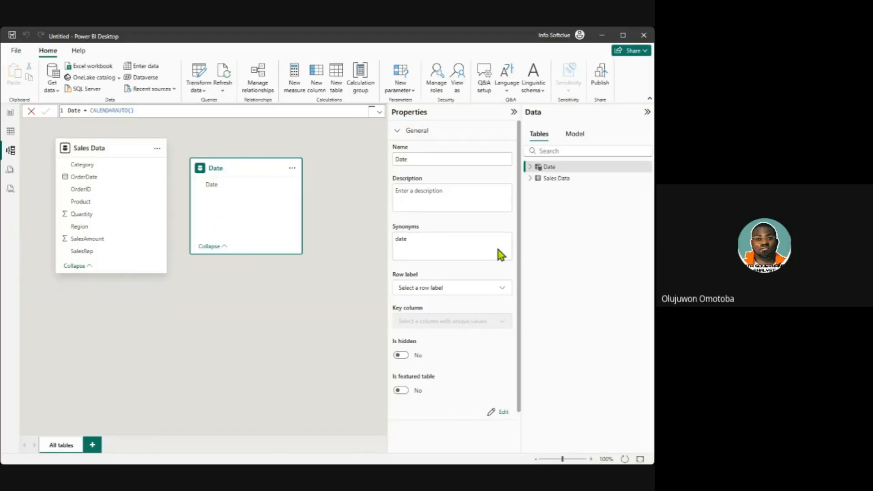
Step: Mark the Date table as a date table, using its Date column
click(133, 401)
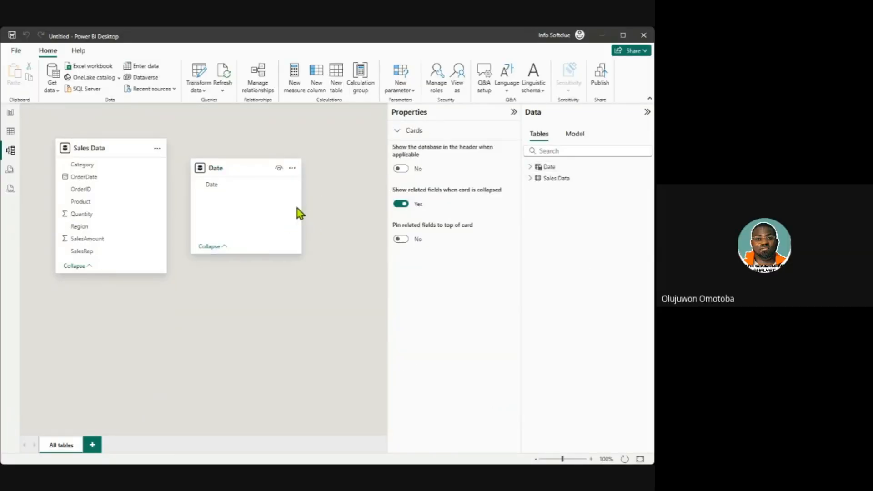
click(530, 167)
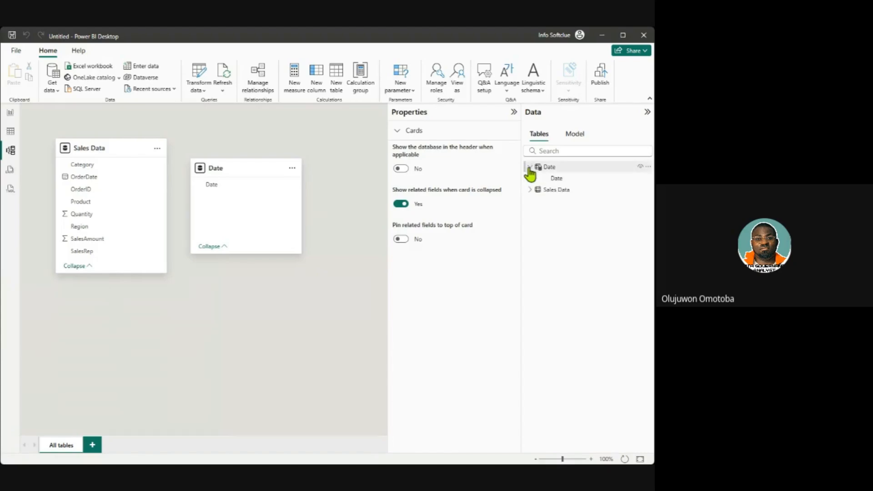
click(554, 178)
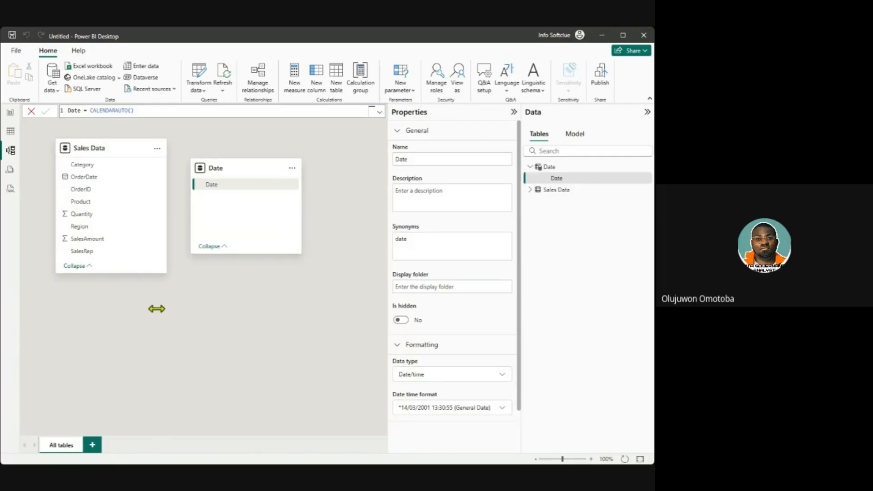
right_click(551, 171)
right_click(553, 166)
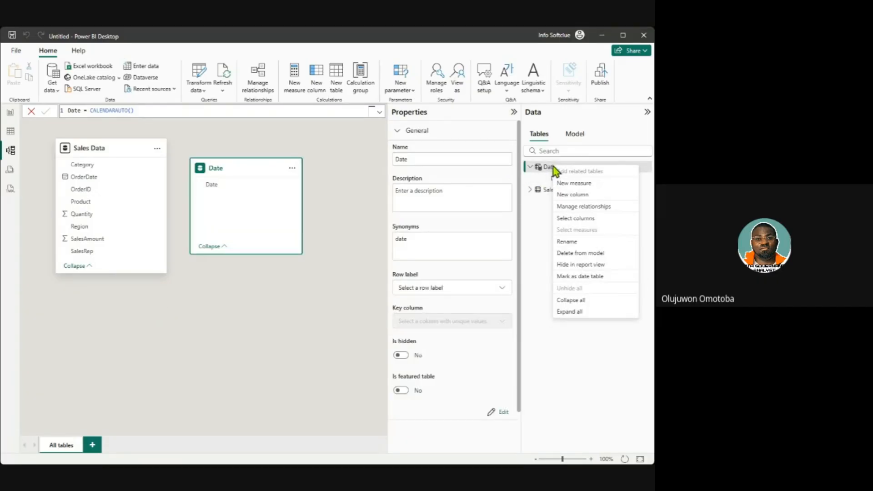
click(569, 278)
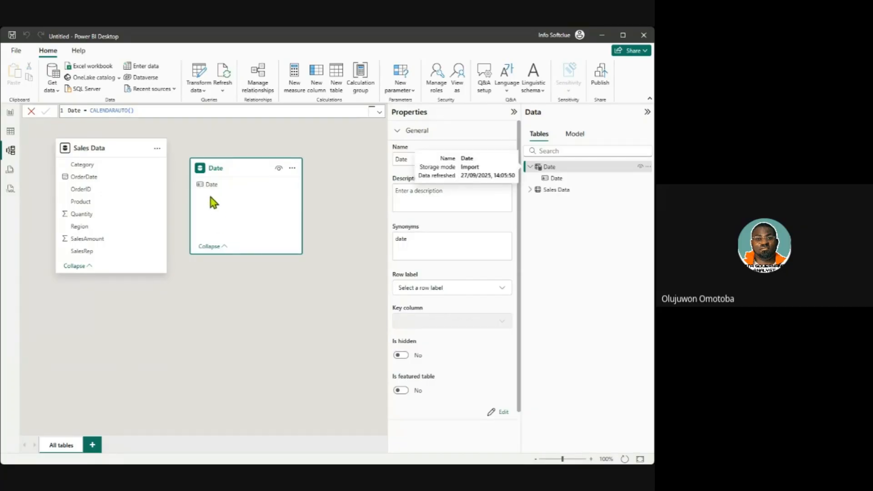
Step: Relate the Date table's Date column to OrderDate in Sales Data, and move the Date card away from the Sales Data card
drag(228, 185, 101, 179)
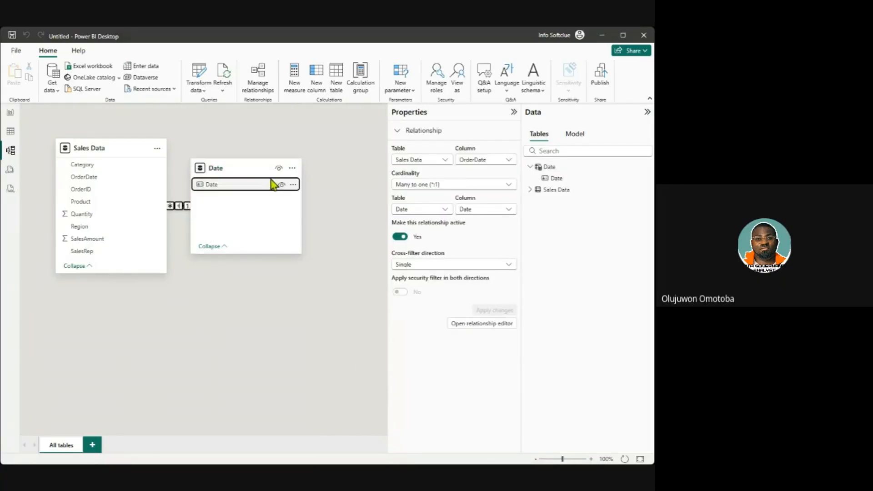
drag(260, 171, 306, 274)
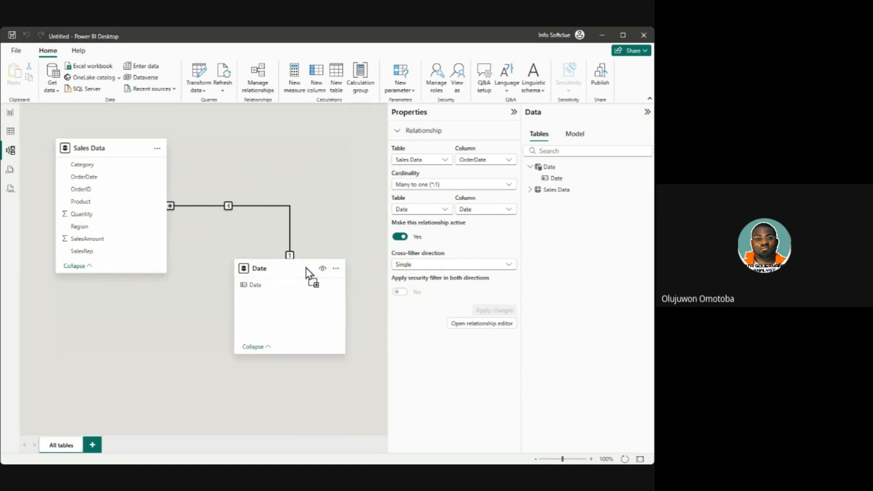
Step: Try a table visual with OrderDate and Date on report Page 1, and delete that visual
click(11, 113)
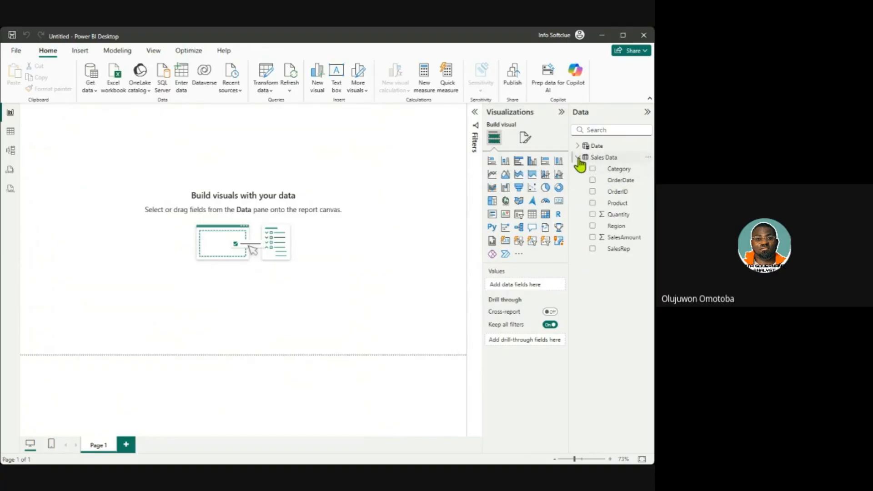
drag(625, 180, 145, 188)
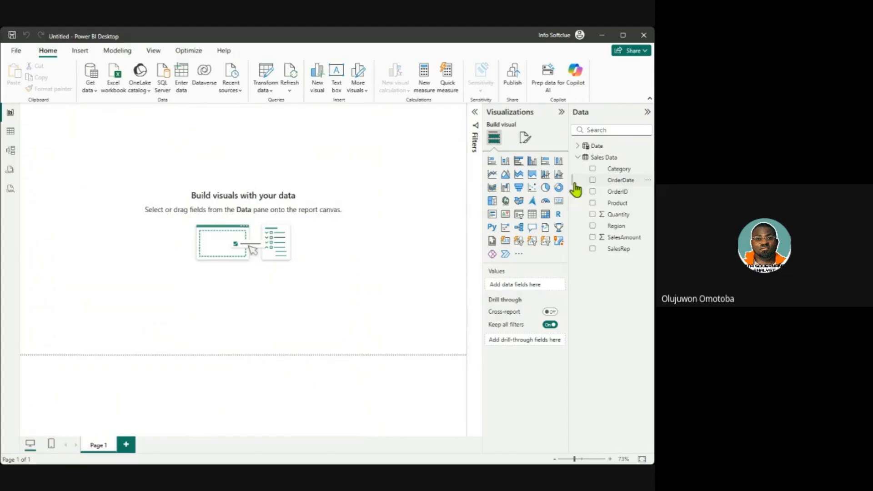
click(578, 146)
drag(613, 158, 213, 258)
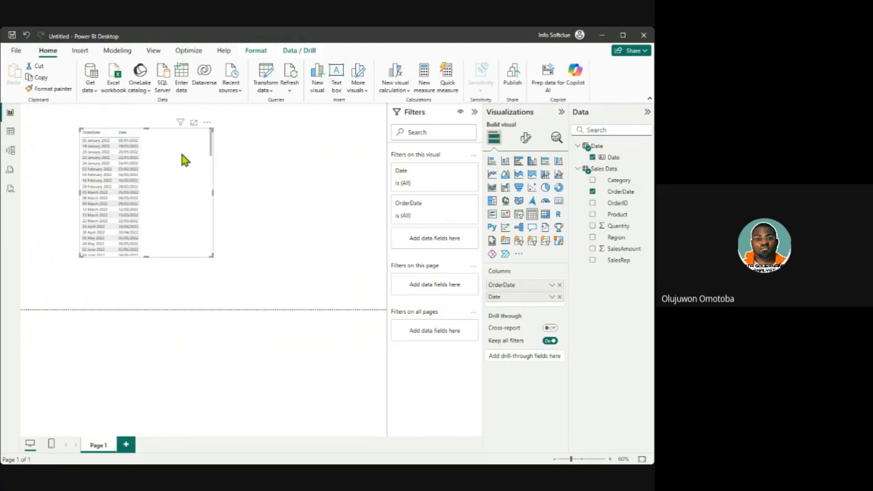
key(Delete)
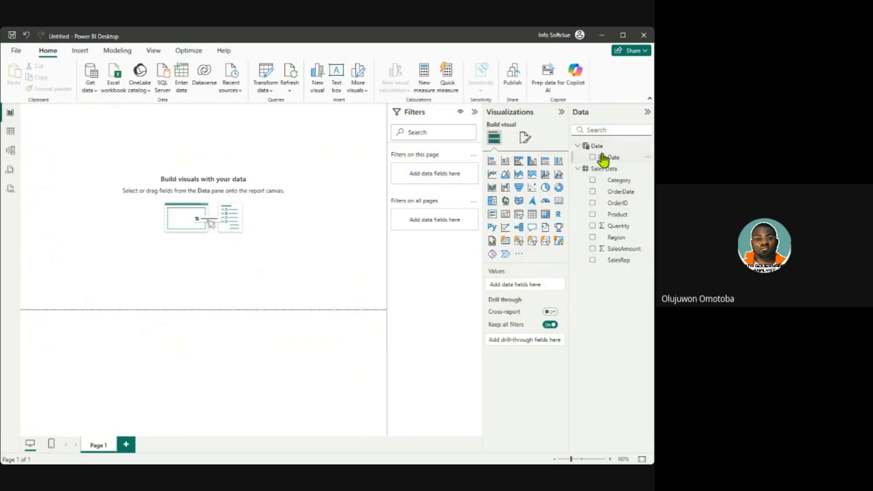
Step: Build a table visual with Date and the sum of SalesAmount on Page 1, and enlarge it
drag(606, 159, 161, 196)
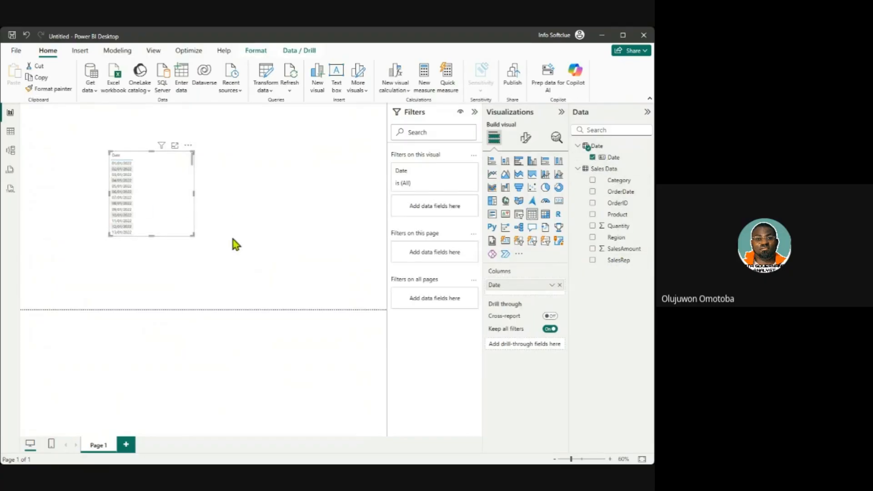
drag(619, 249, 157, 200)
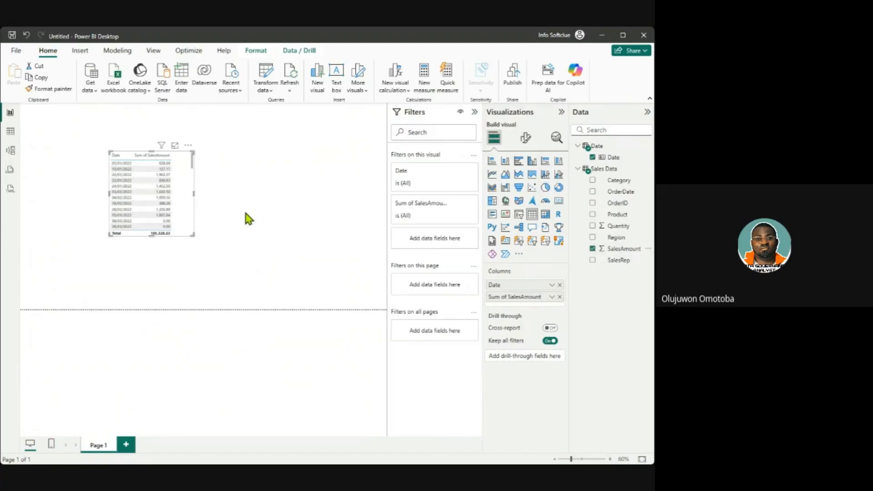
drag(193, 235, 247, 297)
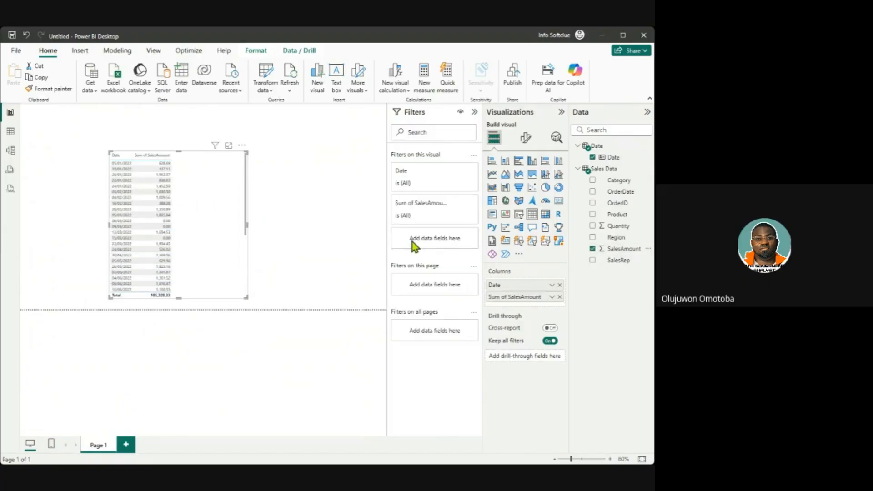
Step: Try the sales-by-date table visual as a line chart, stretch it across the page width with less height, and delete that visual
click(493, 176)
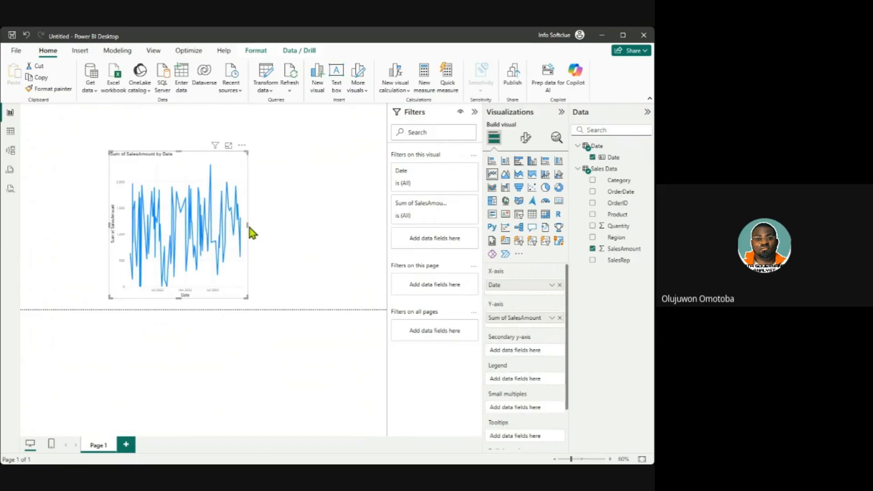
drag(247, 224, 387, 264)
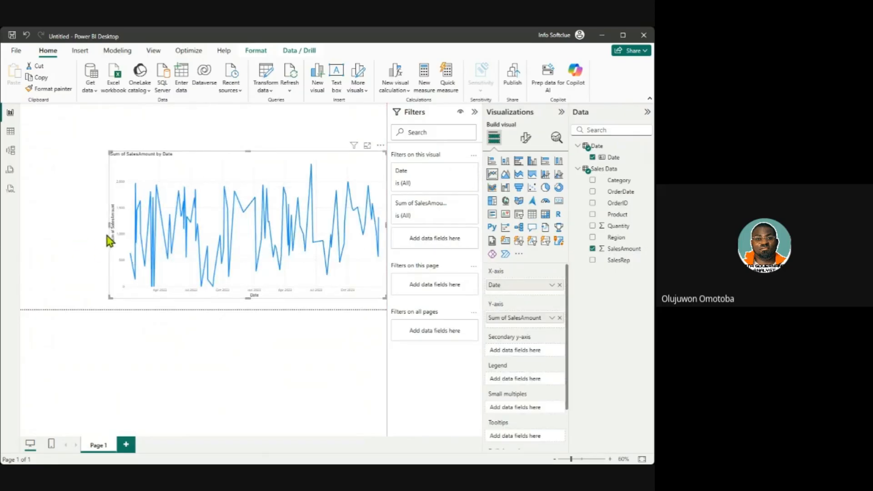
drag(108, 224, 19, 227)
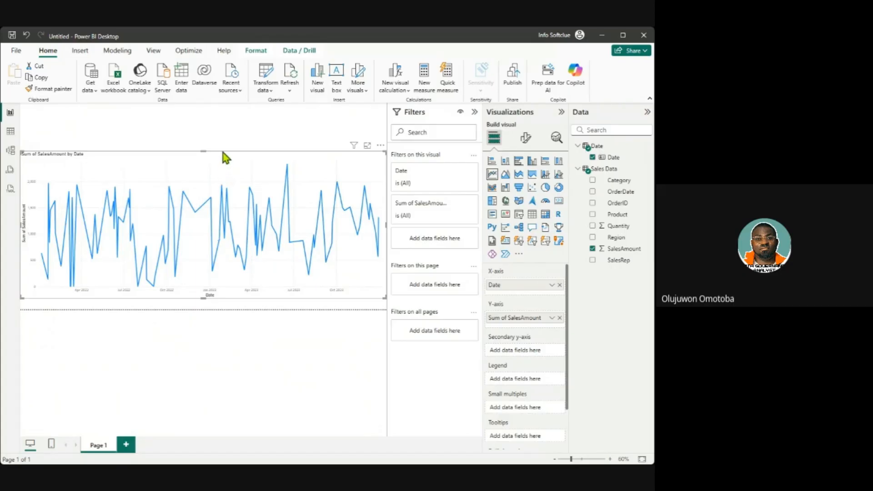
drag(203, 151, 203, 187)
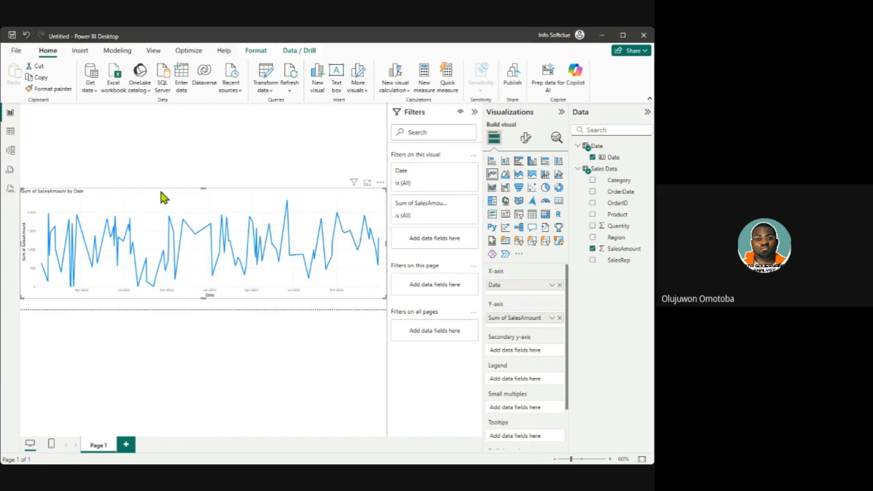
key(Delete)
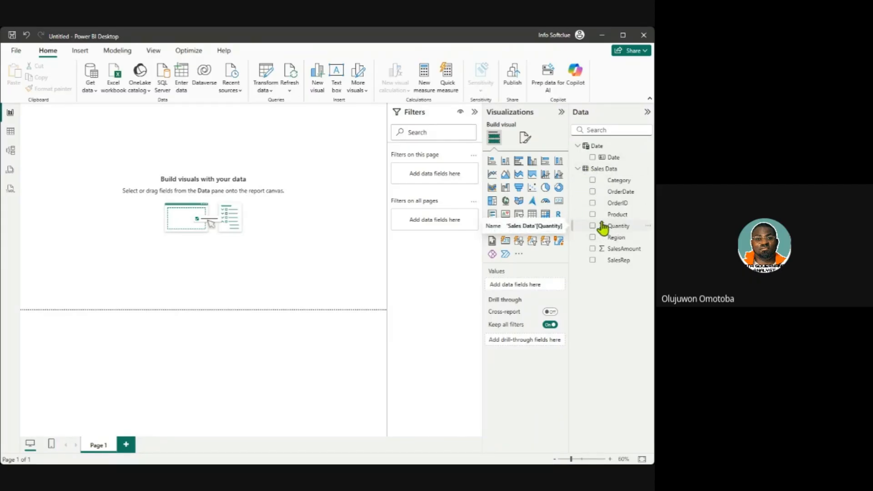
click(10, 136)
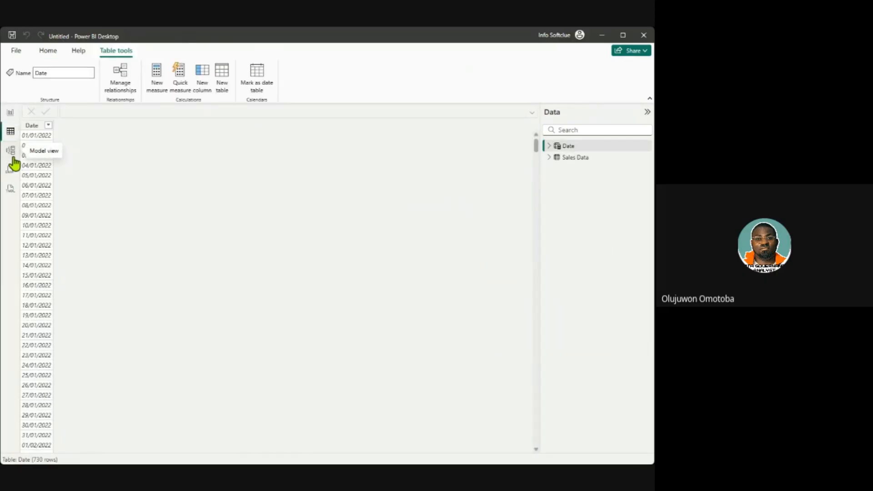
click(13, 159)
click(9, 114)
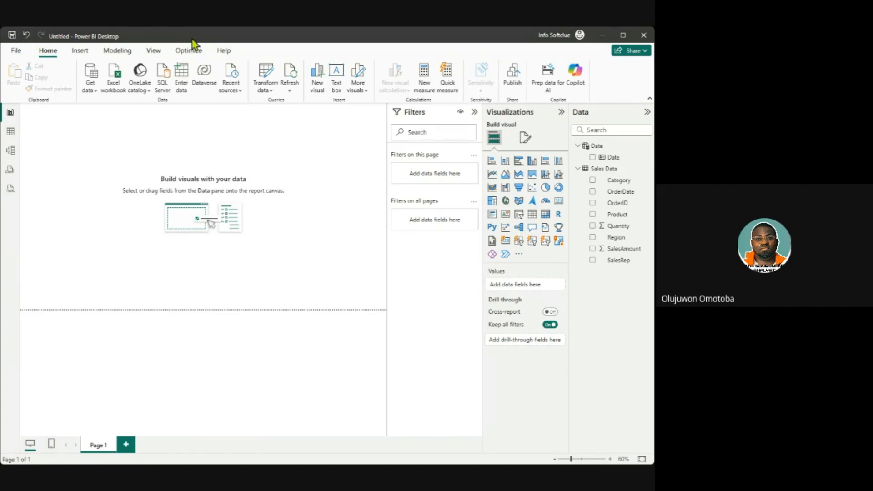
Step: Browse the list of recently opened report files
click(14, 52)
scroll(203, 328, down, 4)
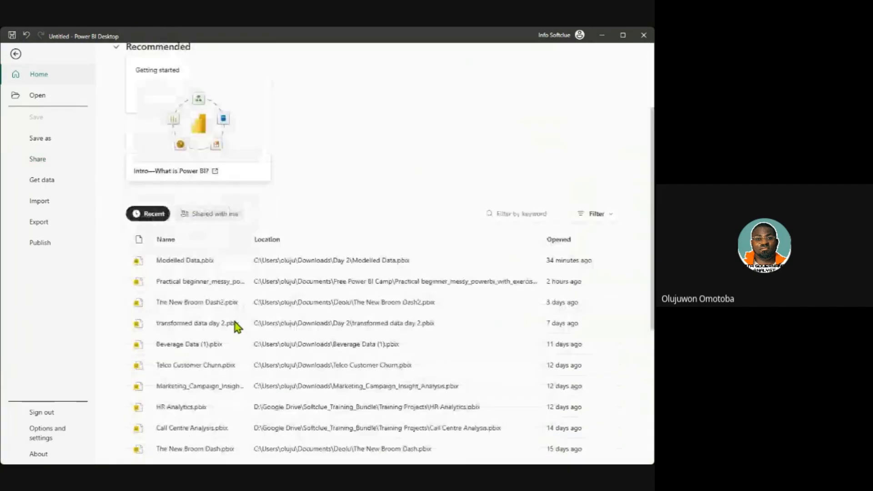